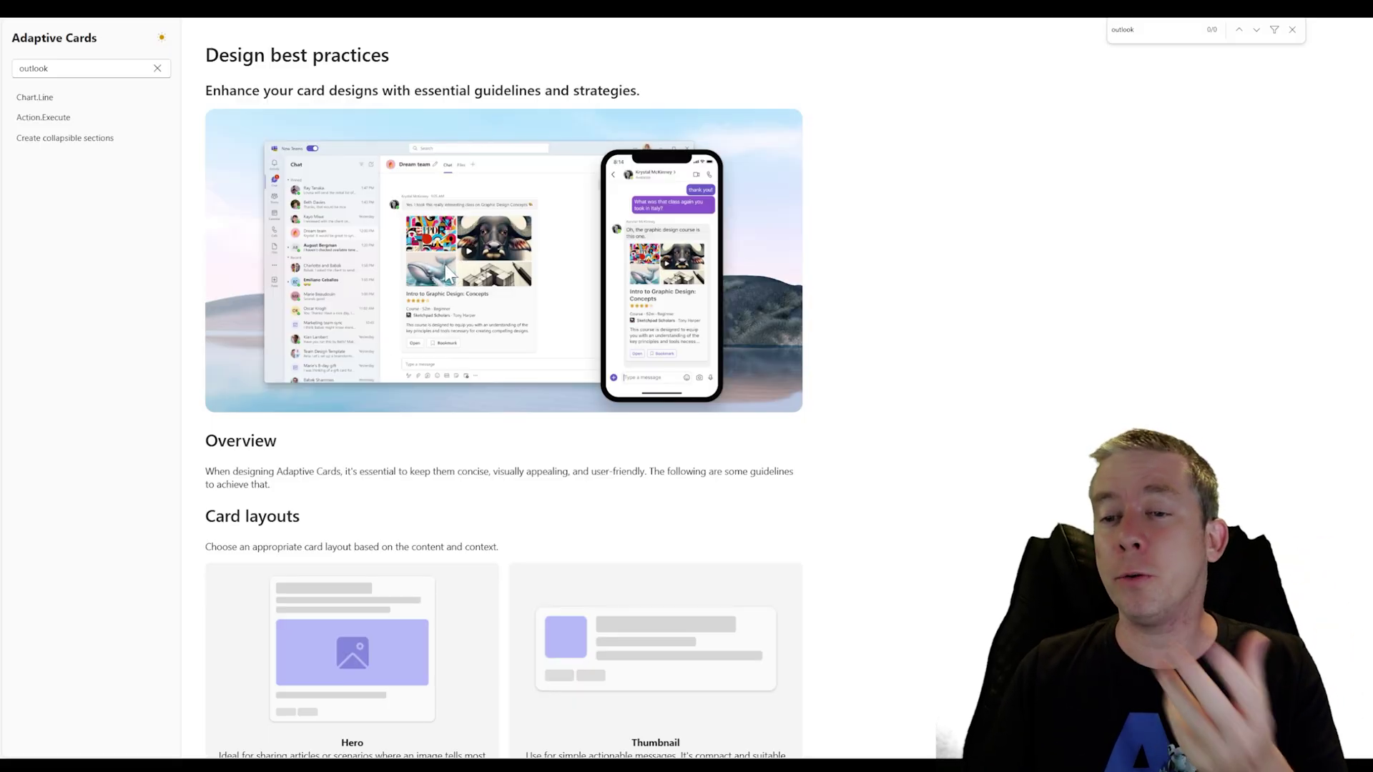
Scroll down through the Design best practices page to review layout guidance, then back up
scroll(435, 270, "down", 4)
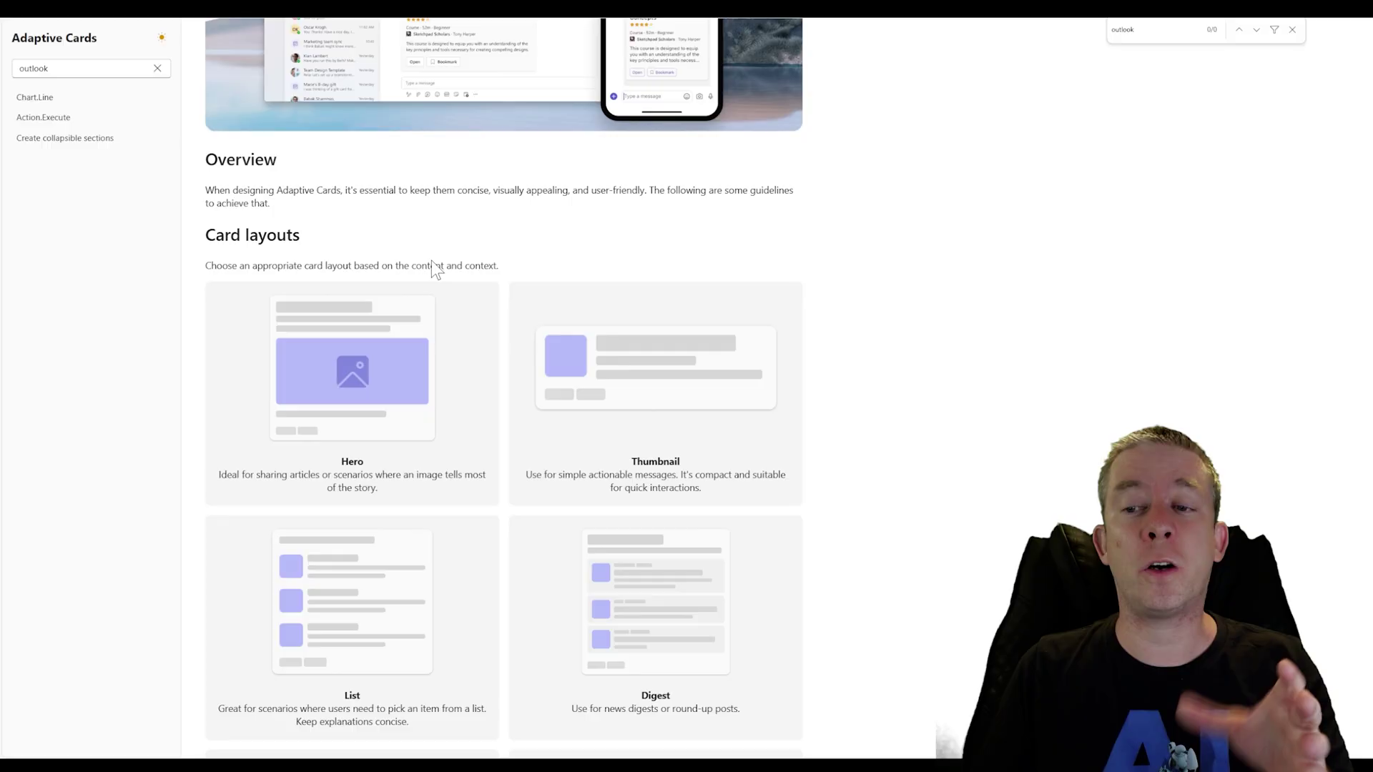
scroll(393, 322, "down", 1)
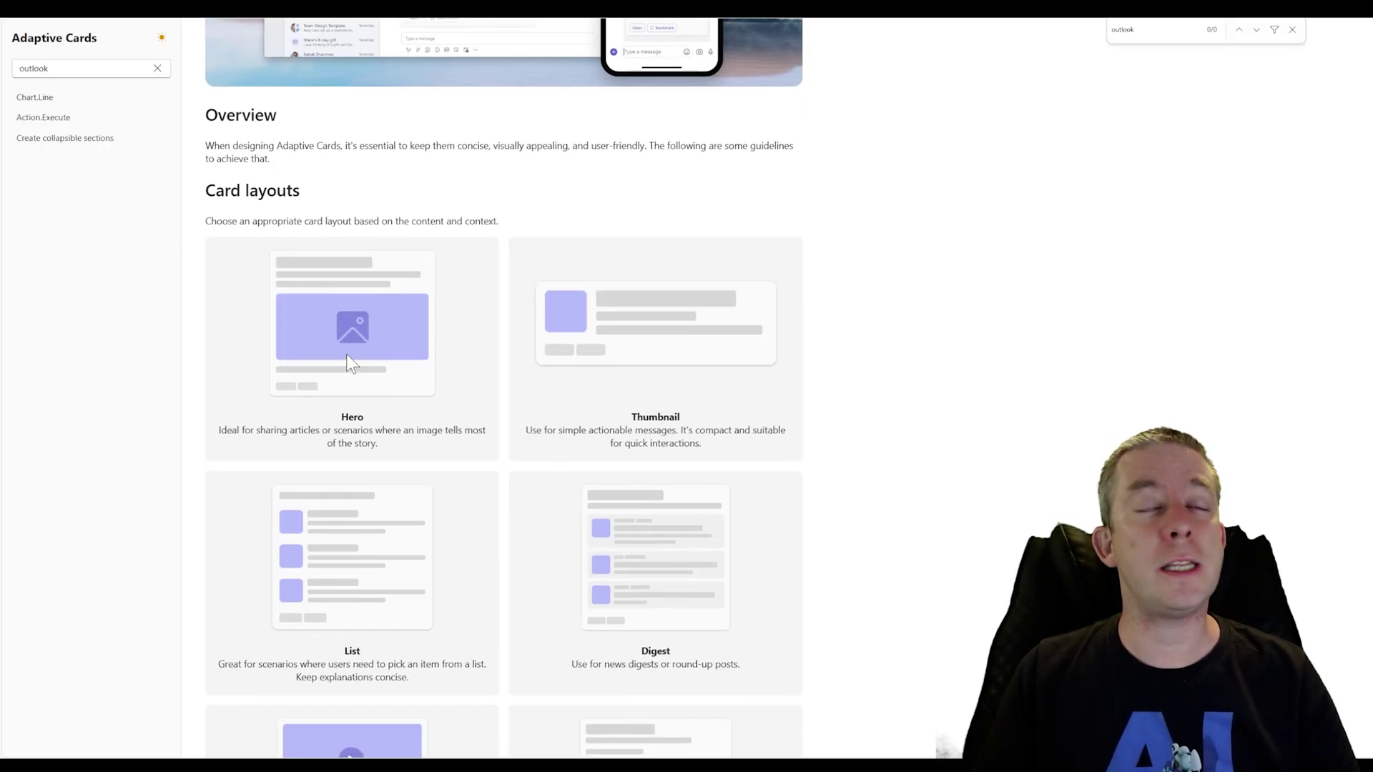
scroll(349, 367, "down", 4)
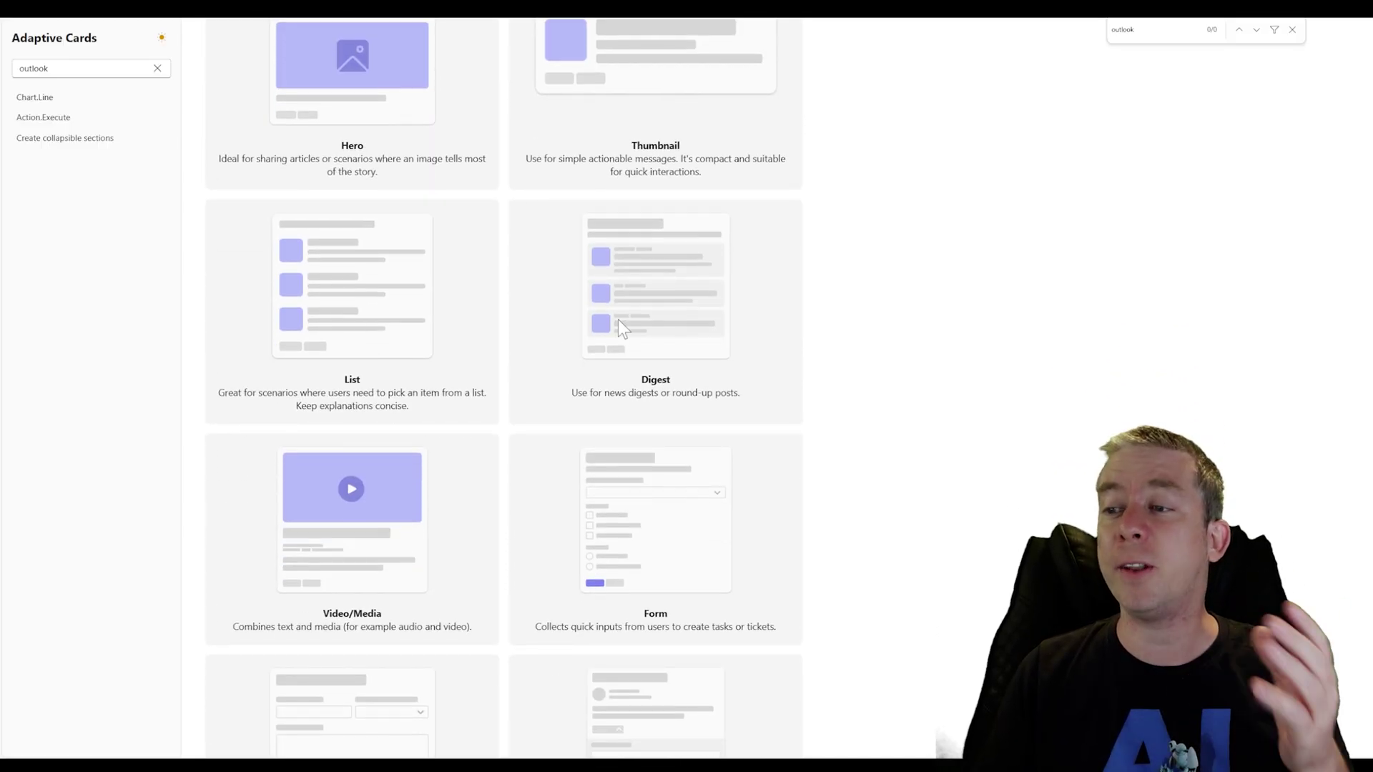
scroll(406, 460, "down", 2)
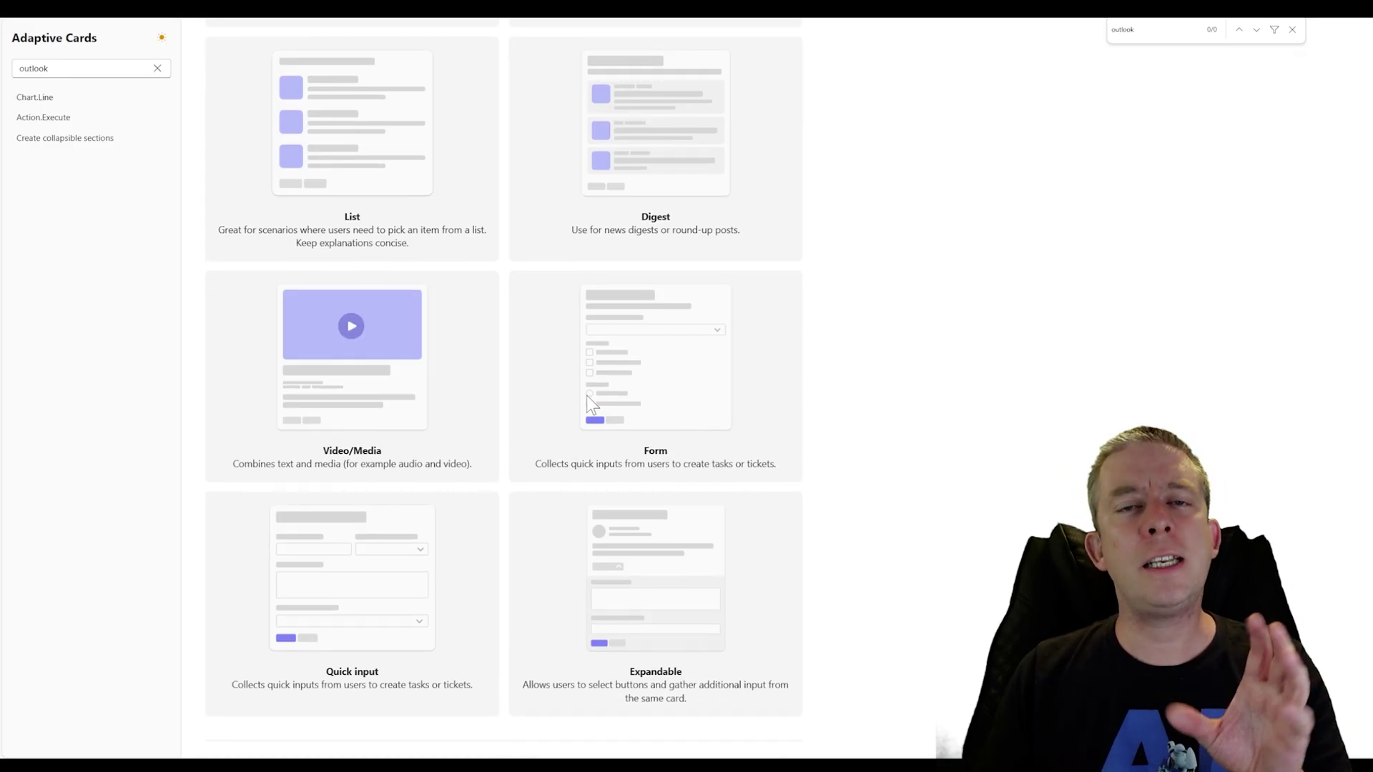
scroll(586, 396, "down", 4)
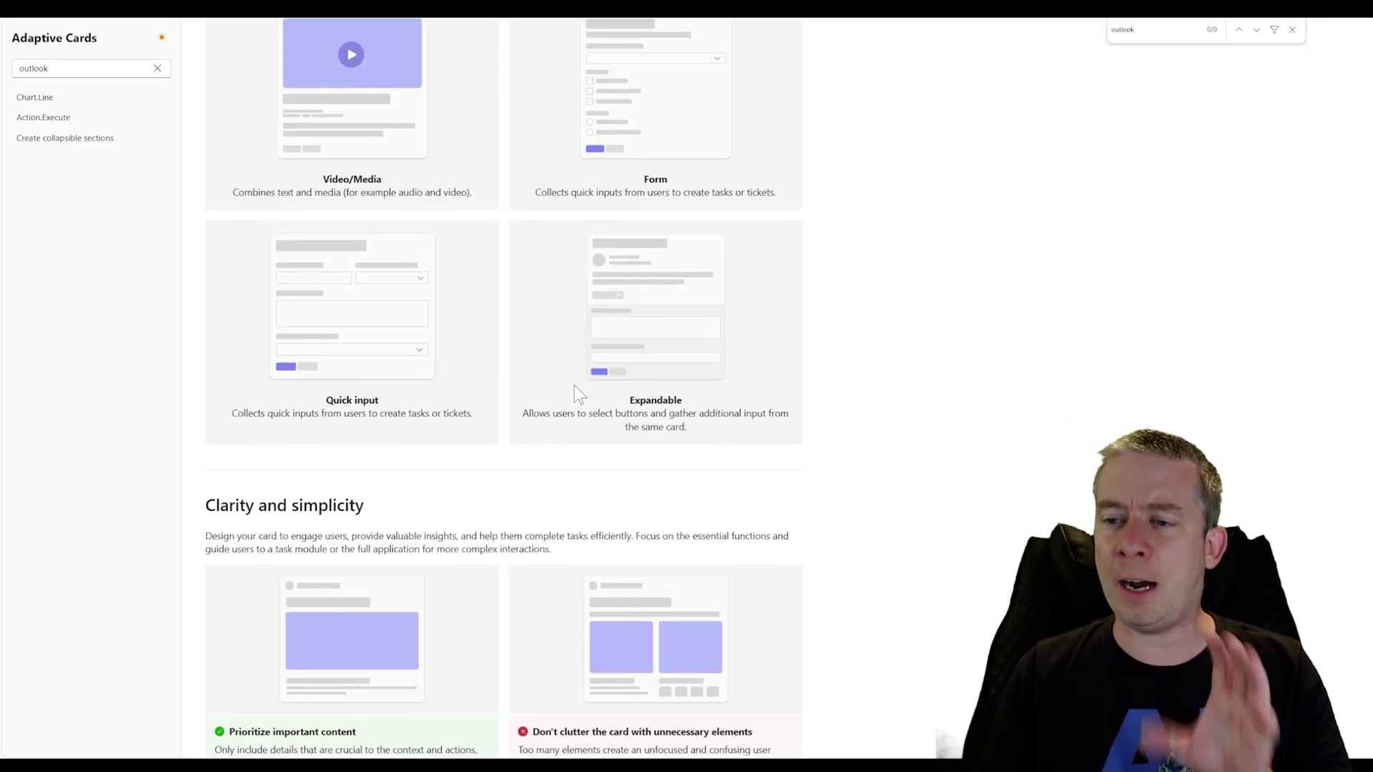
scroll(573, 385, "down", 4)
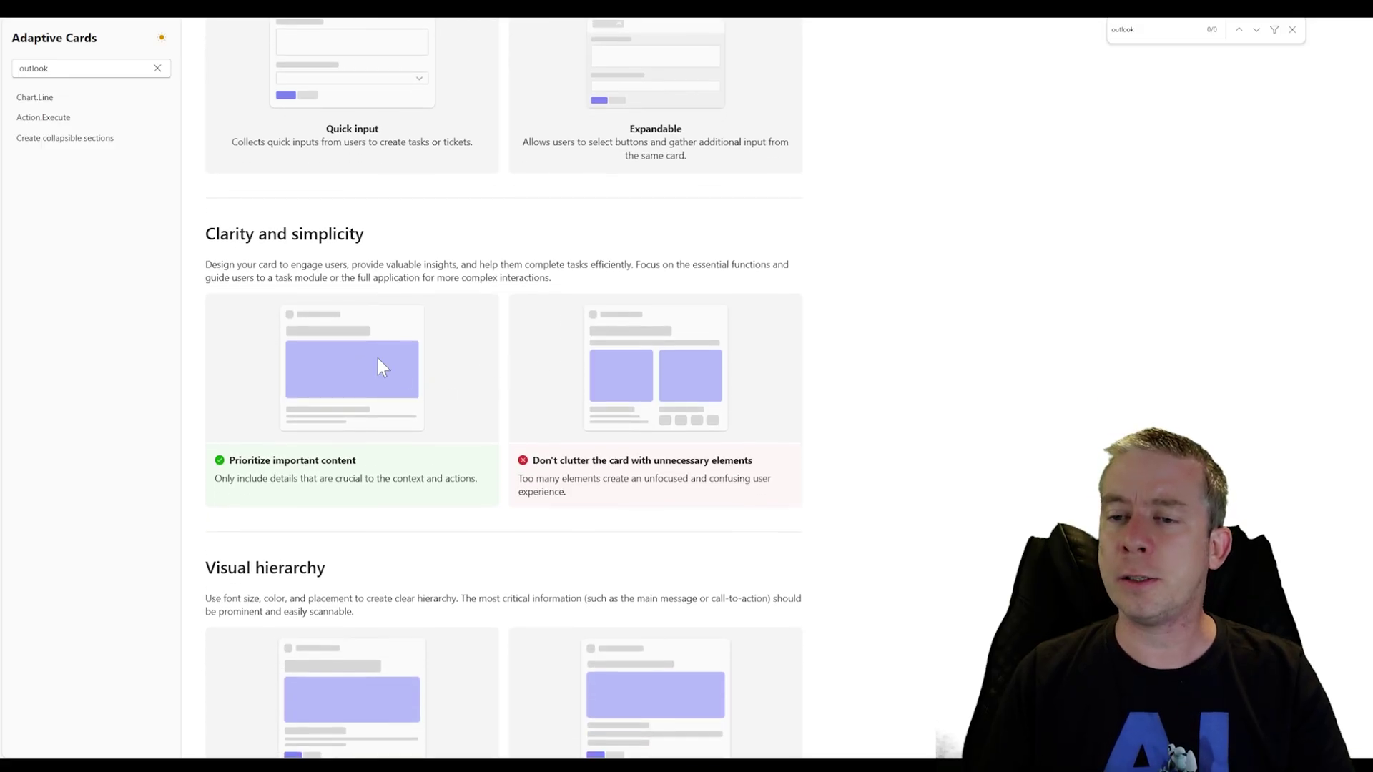
scroll(329, 345, "down", 3)
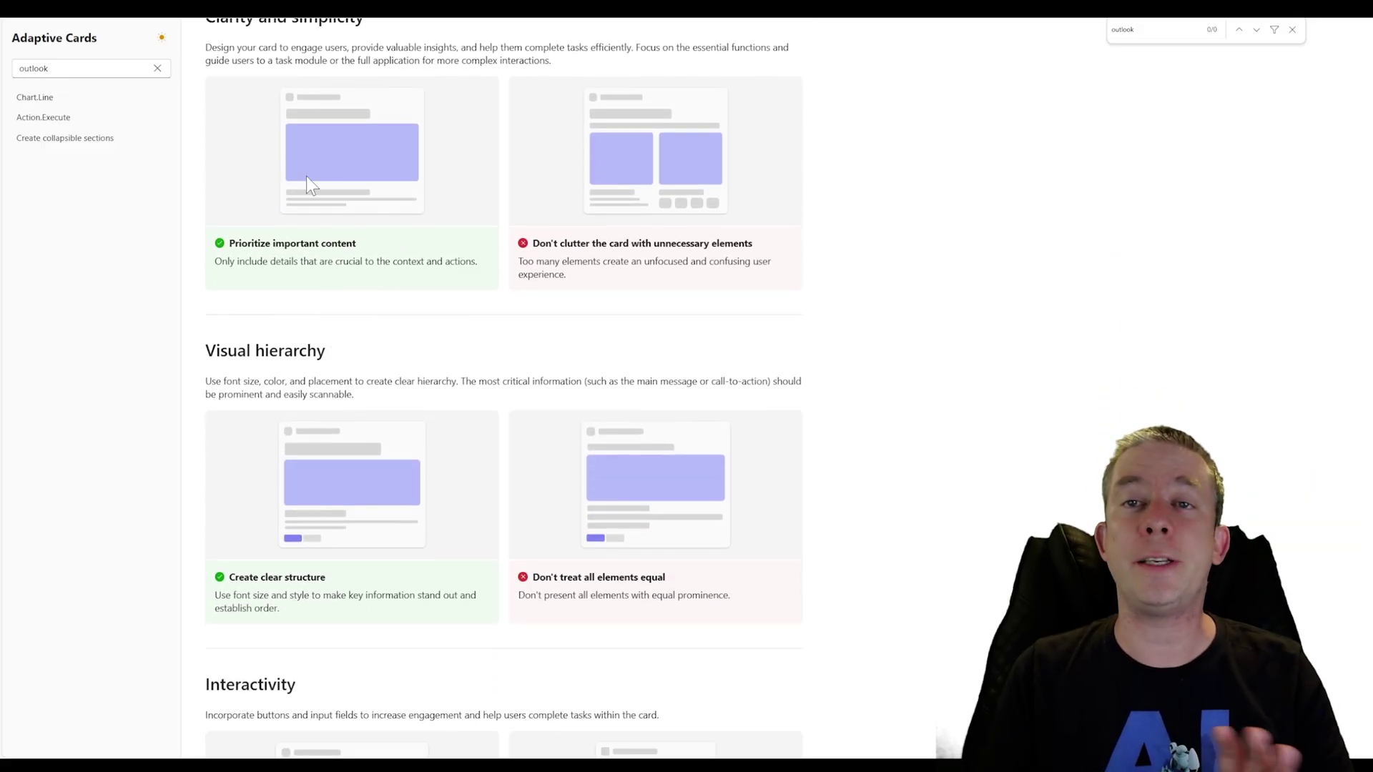
scroll(273, 166, "up", 4)
scroll(273, 165, "up", 5)
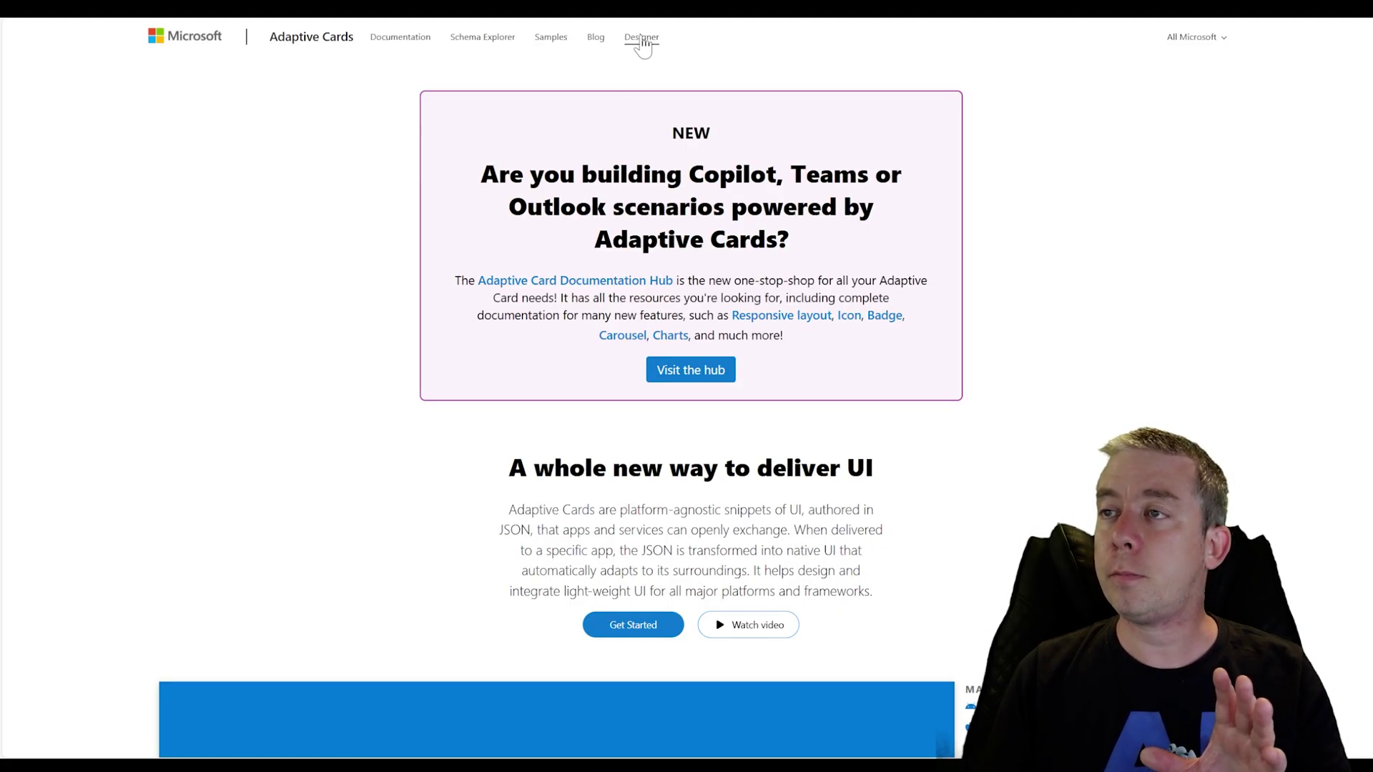
Open the NEW Adaptive Card Designer from the Designer page, starting with an empty card
left_click(642, 39)
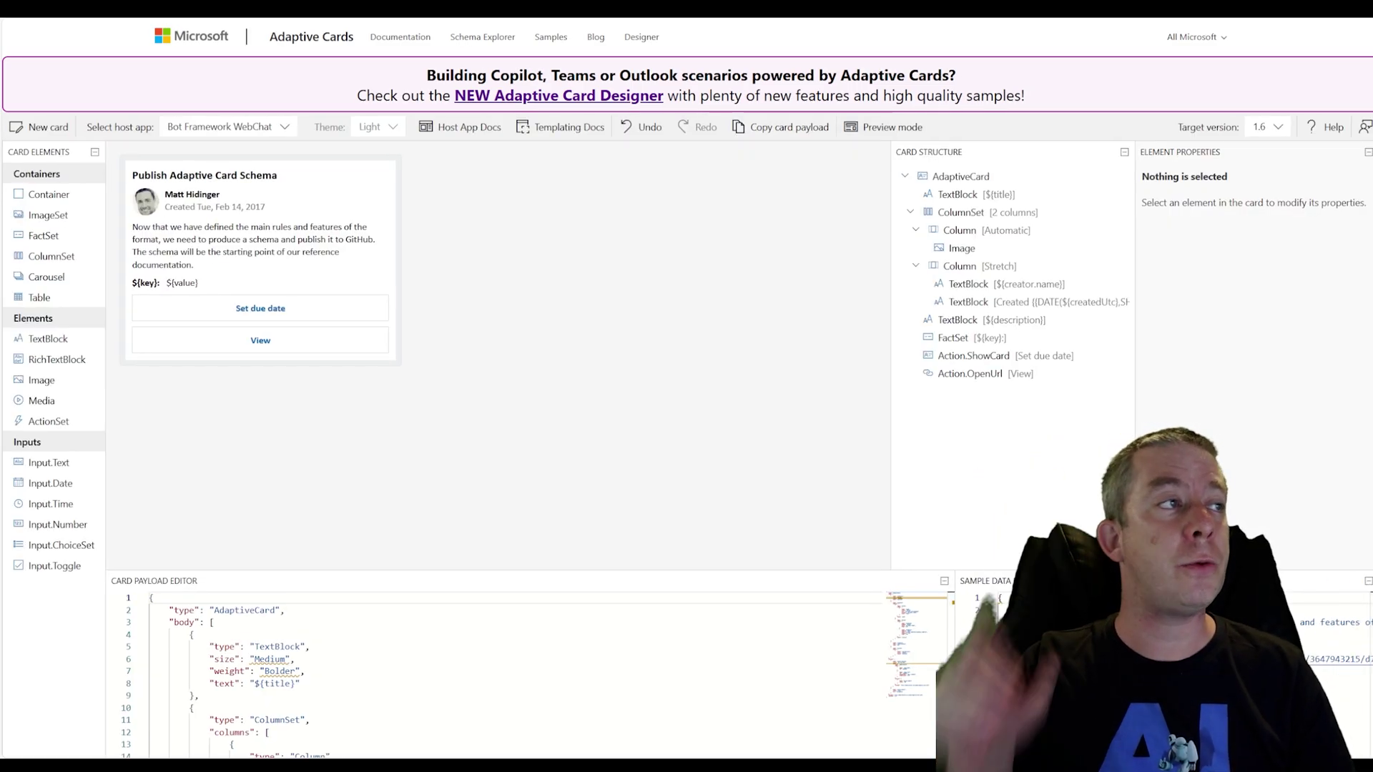
left_click(542, 96)
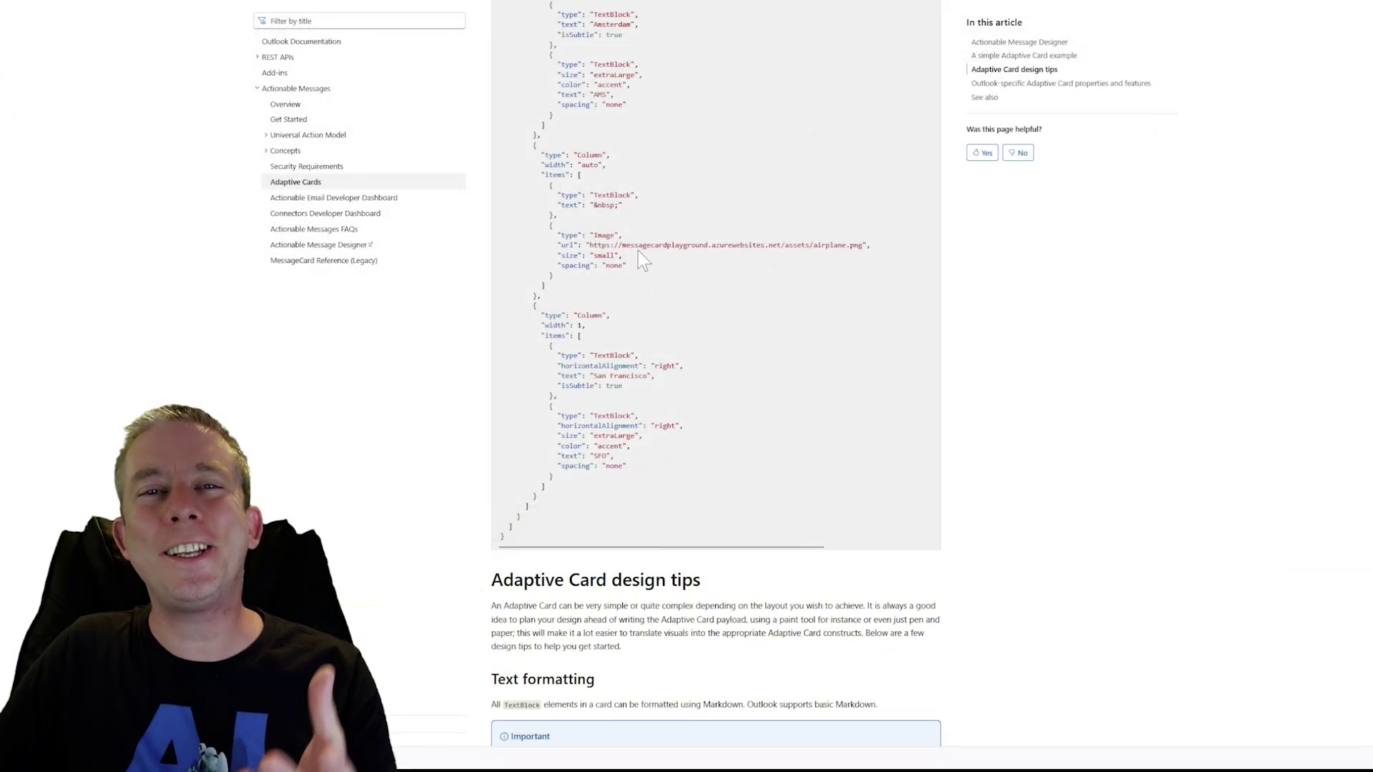
scroll(638, 251, "up", 20)
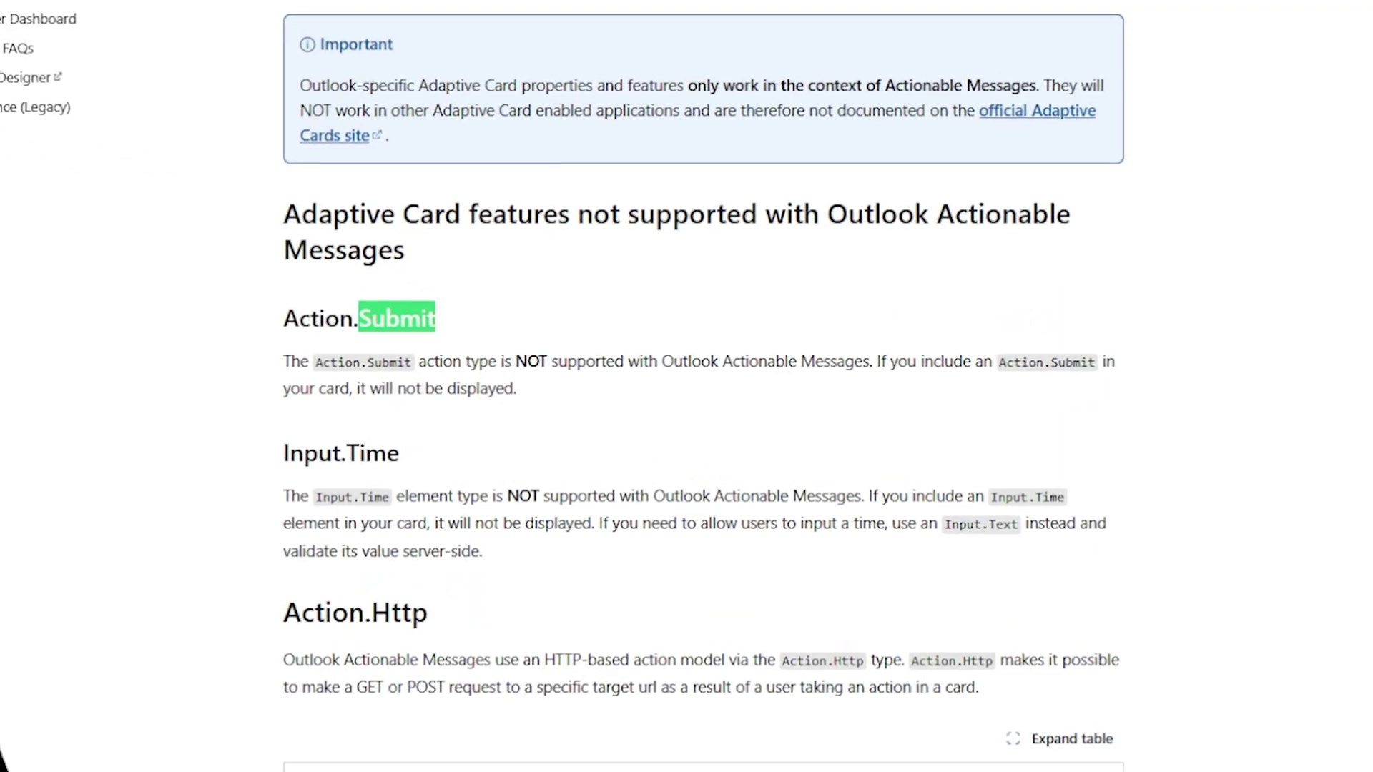
key("Escape")
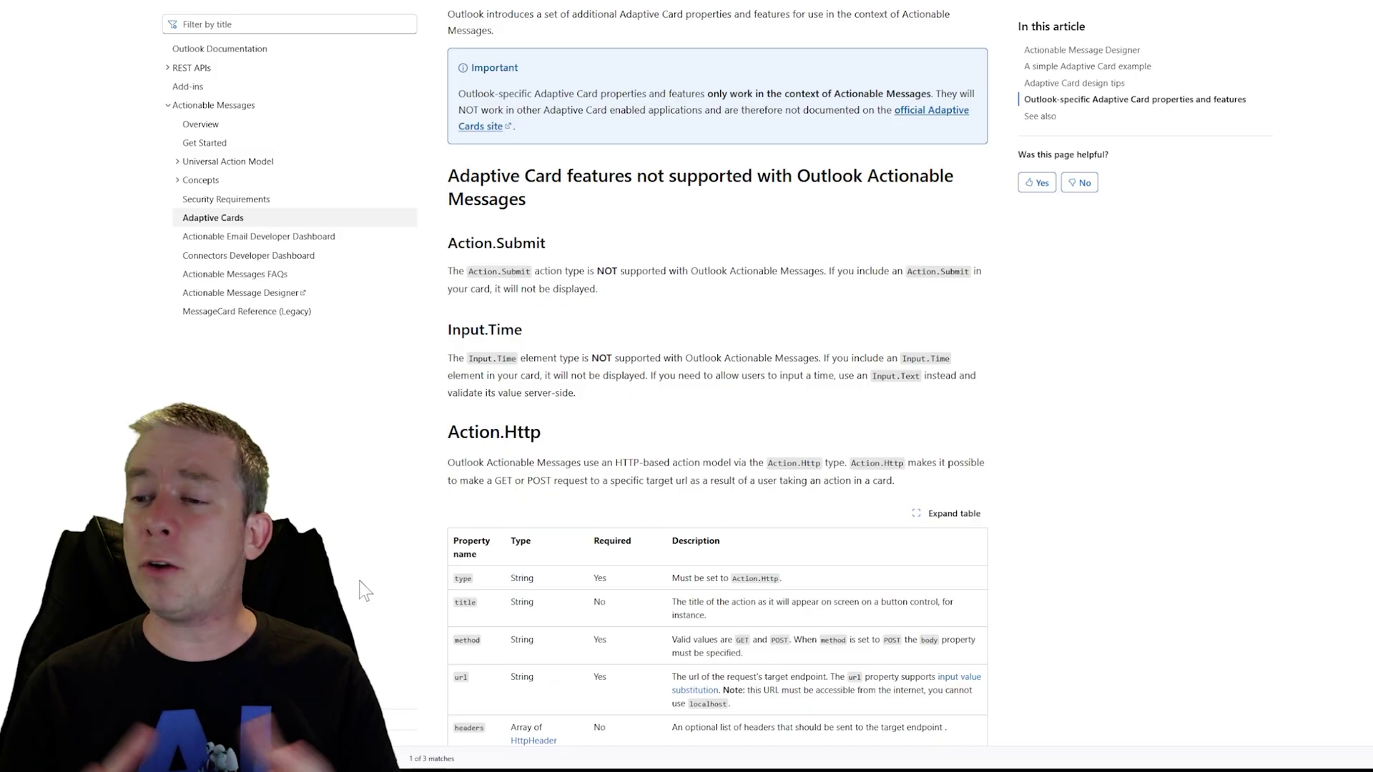
scroll(467, 497, "down", 2)
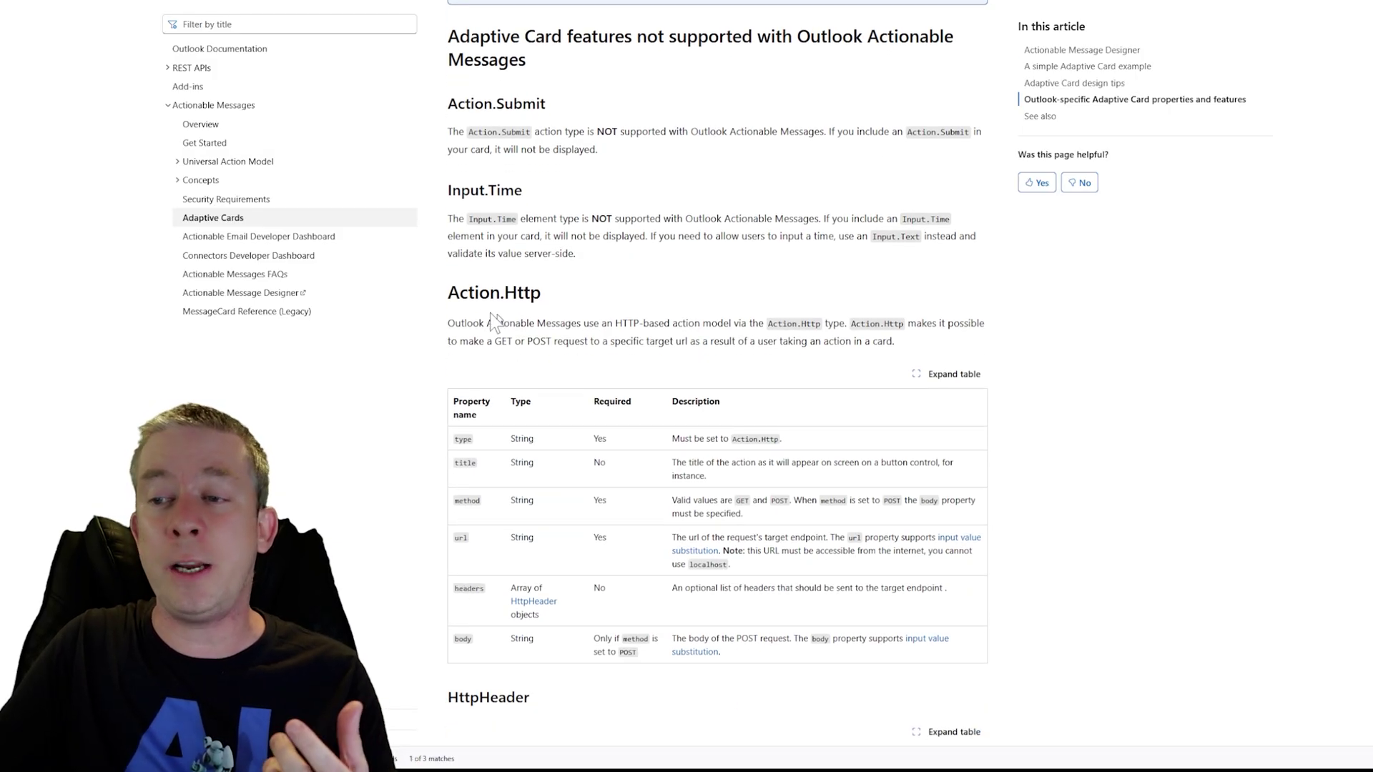
left_click_drag(450, 297, 560, 310)
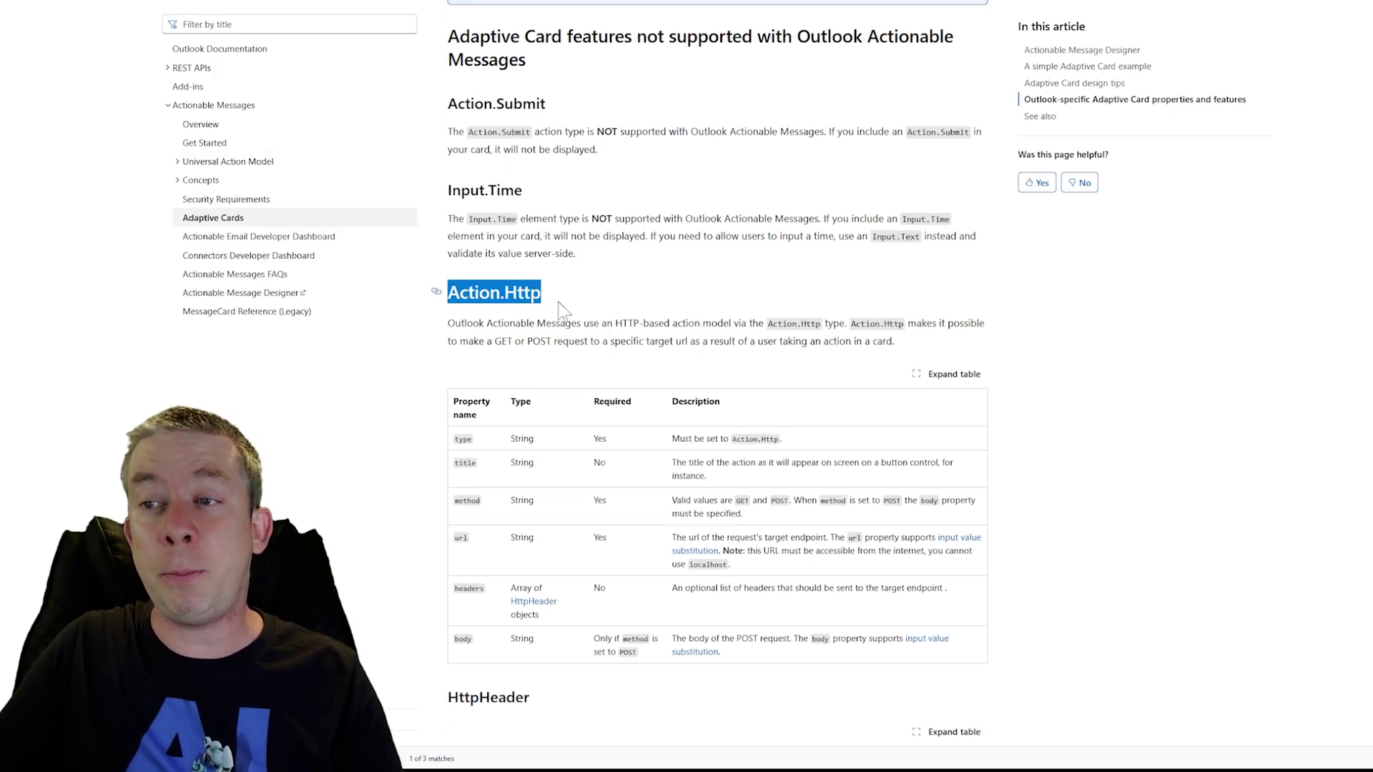
scroll(562, 309, "down", 2)
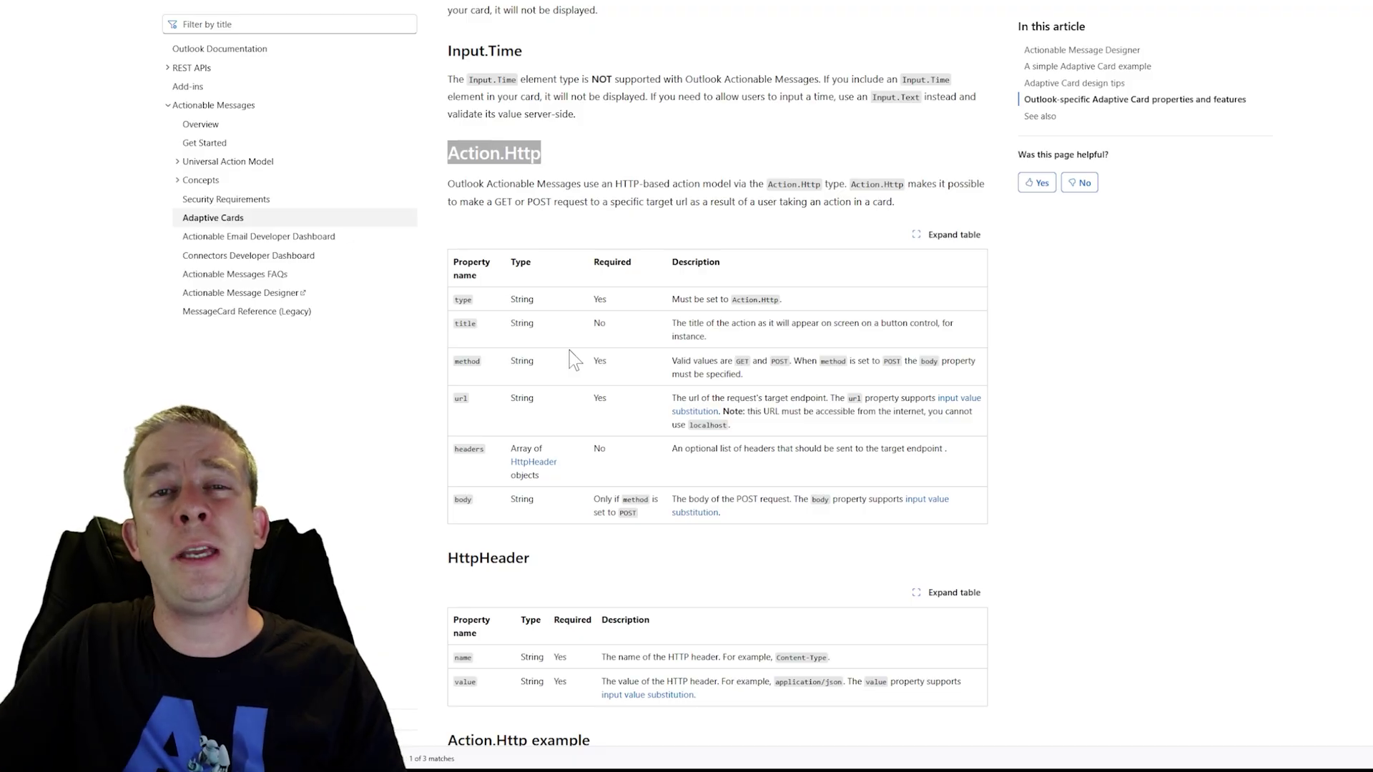
left_click(585, 186)
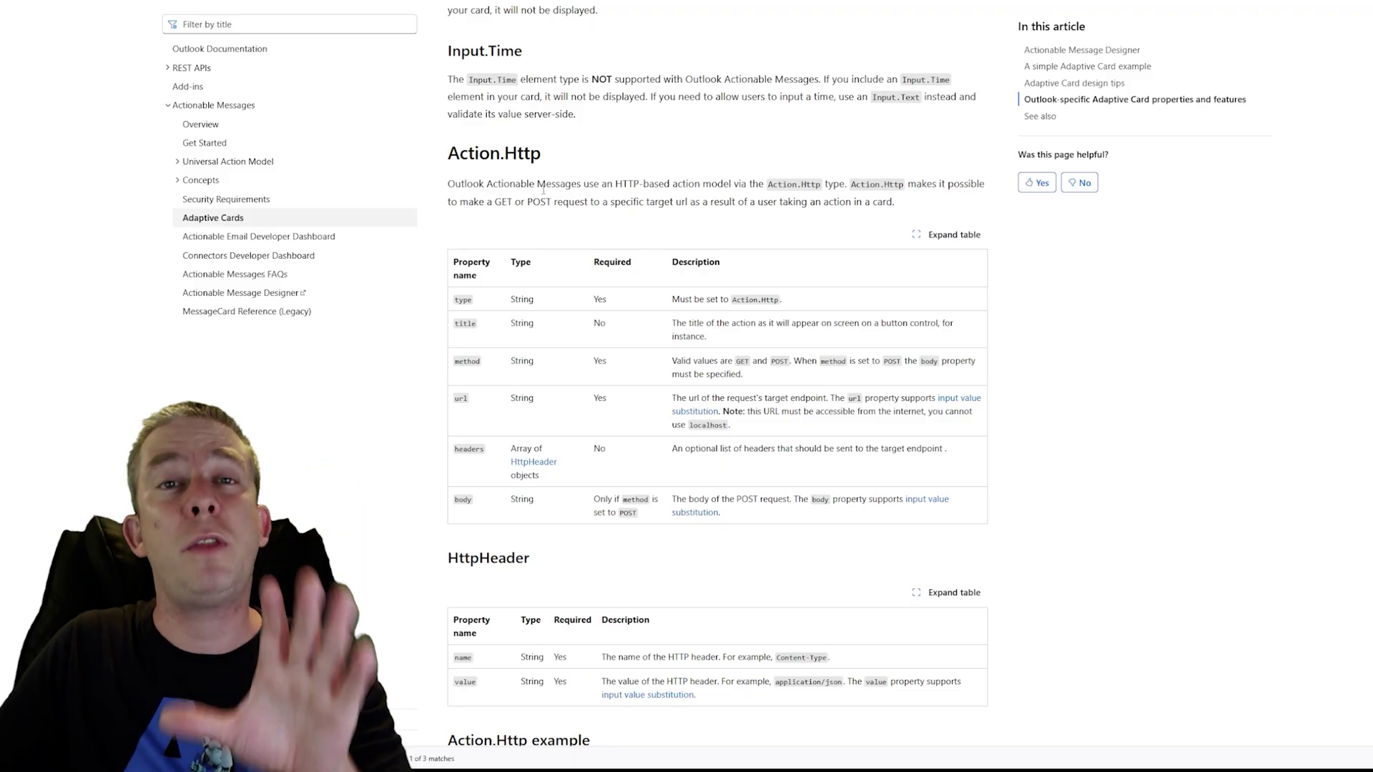
scroll(572, 188, "down", 12)
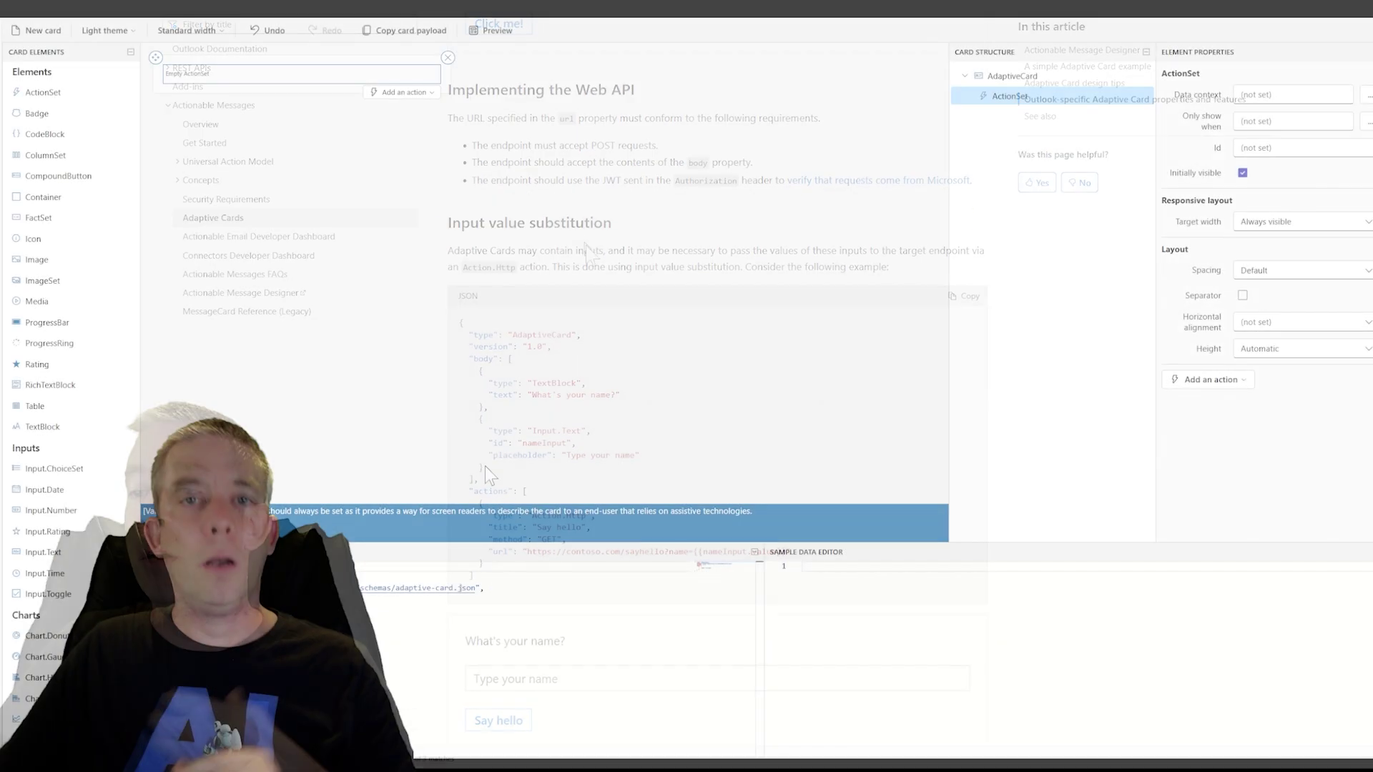
left_click(1059, 336)
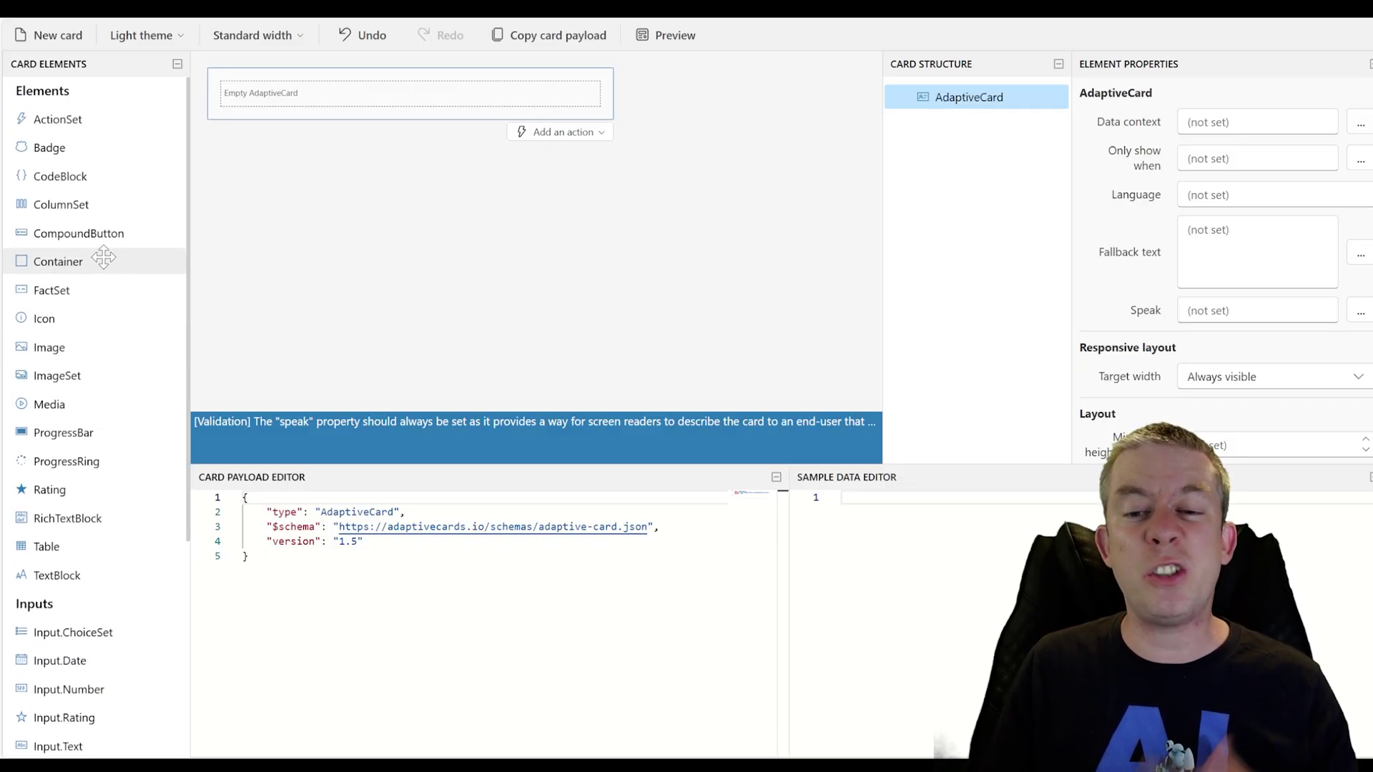
Add a TextBlock to the card reading 'Welcome to the Branding Team!'
scroll(72, 358, "down", 1)
left_click_drag(56, 521, 236, 99)
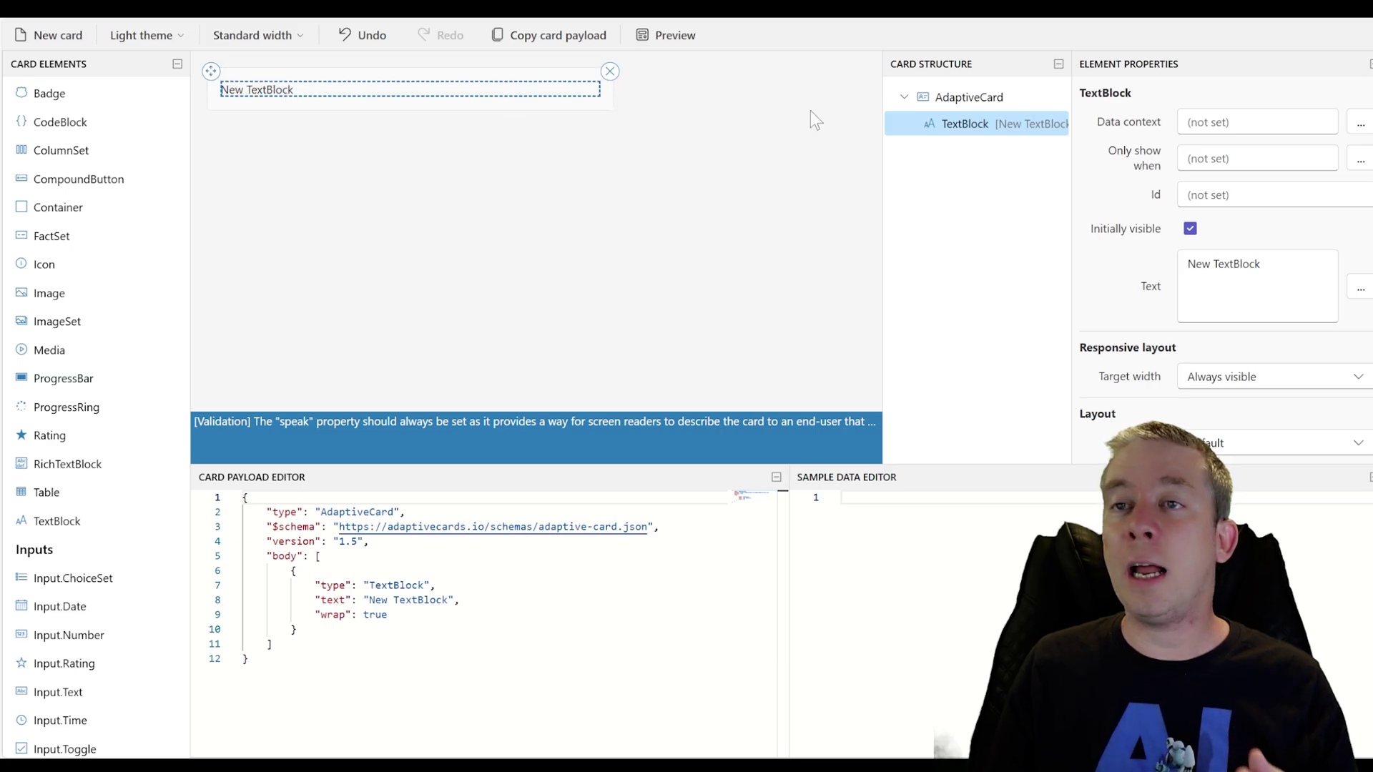
left_click(1121, 272)
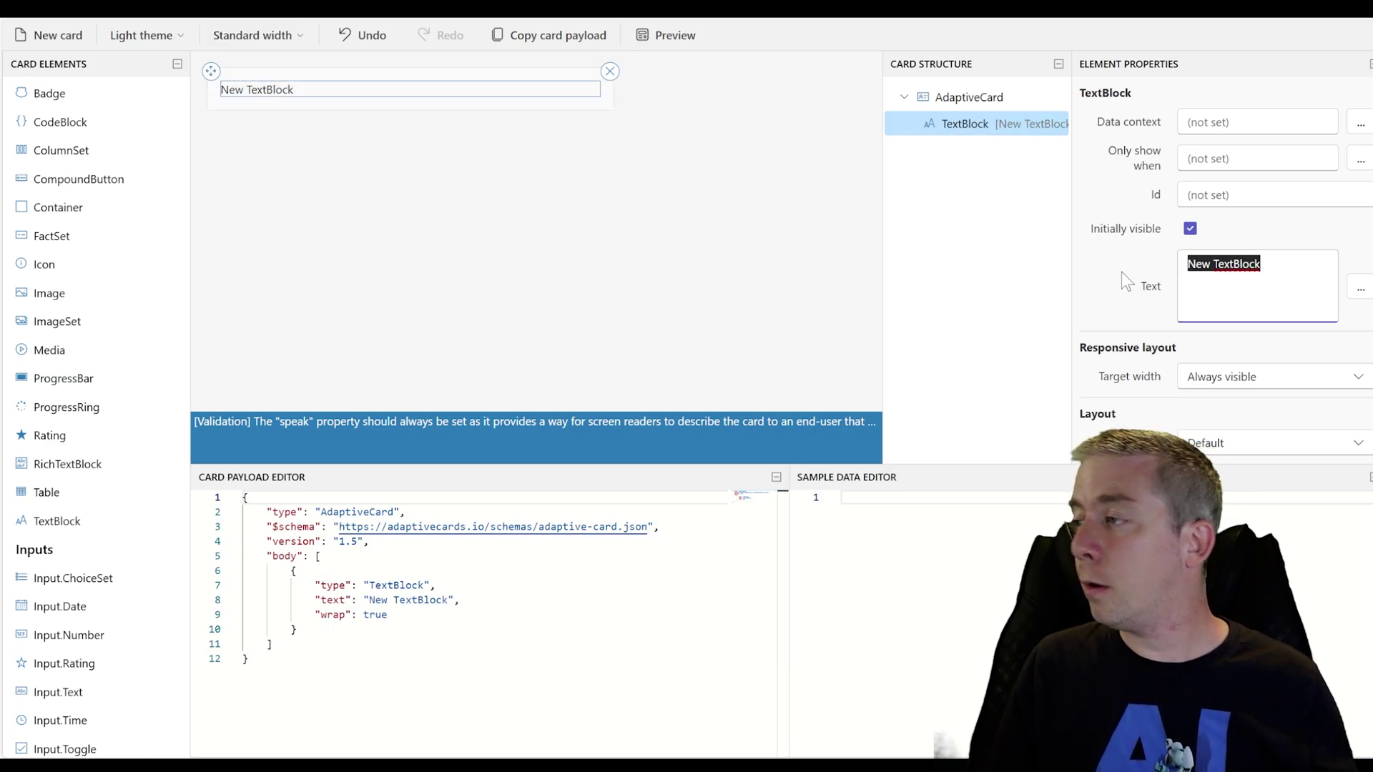
type("Welcome to ")
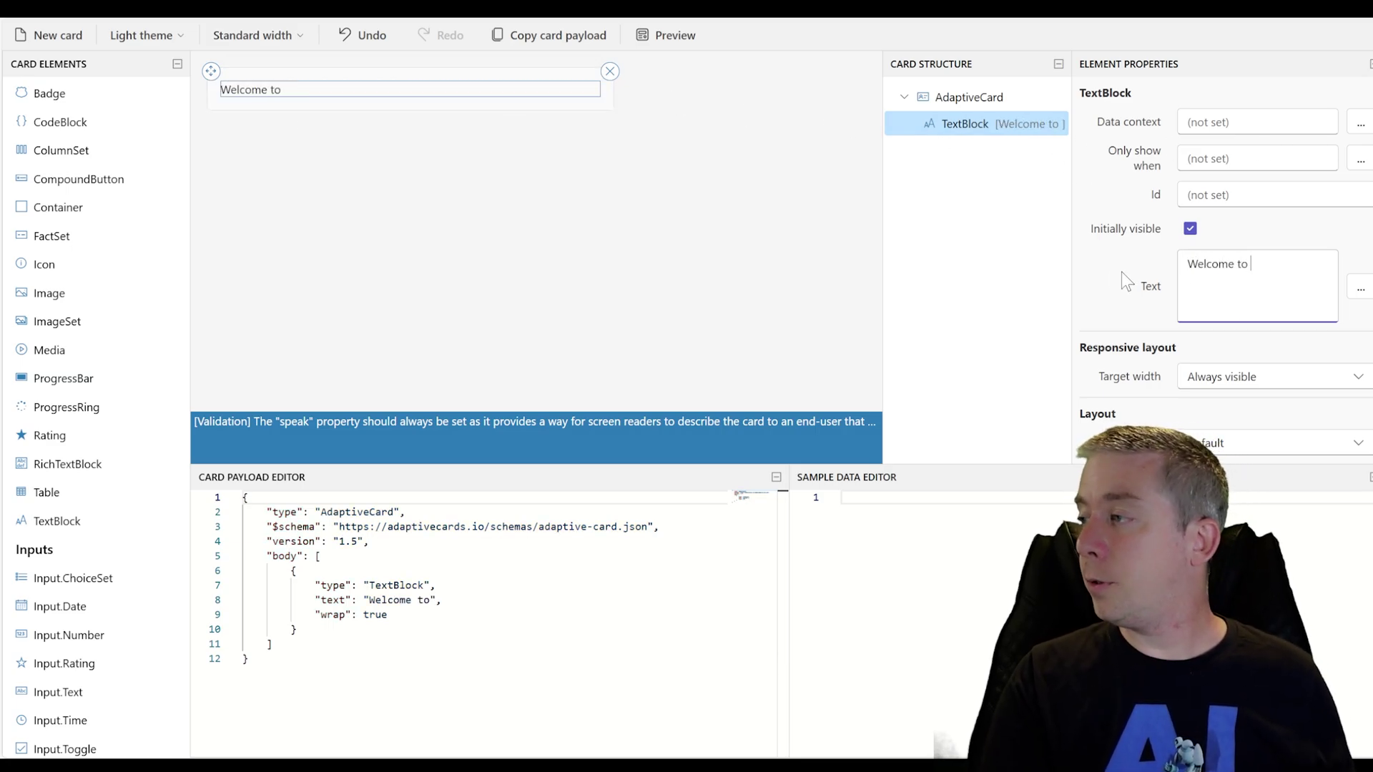
type("the Branding Team!")
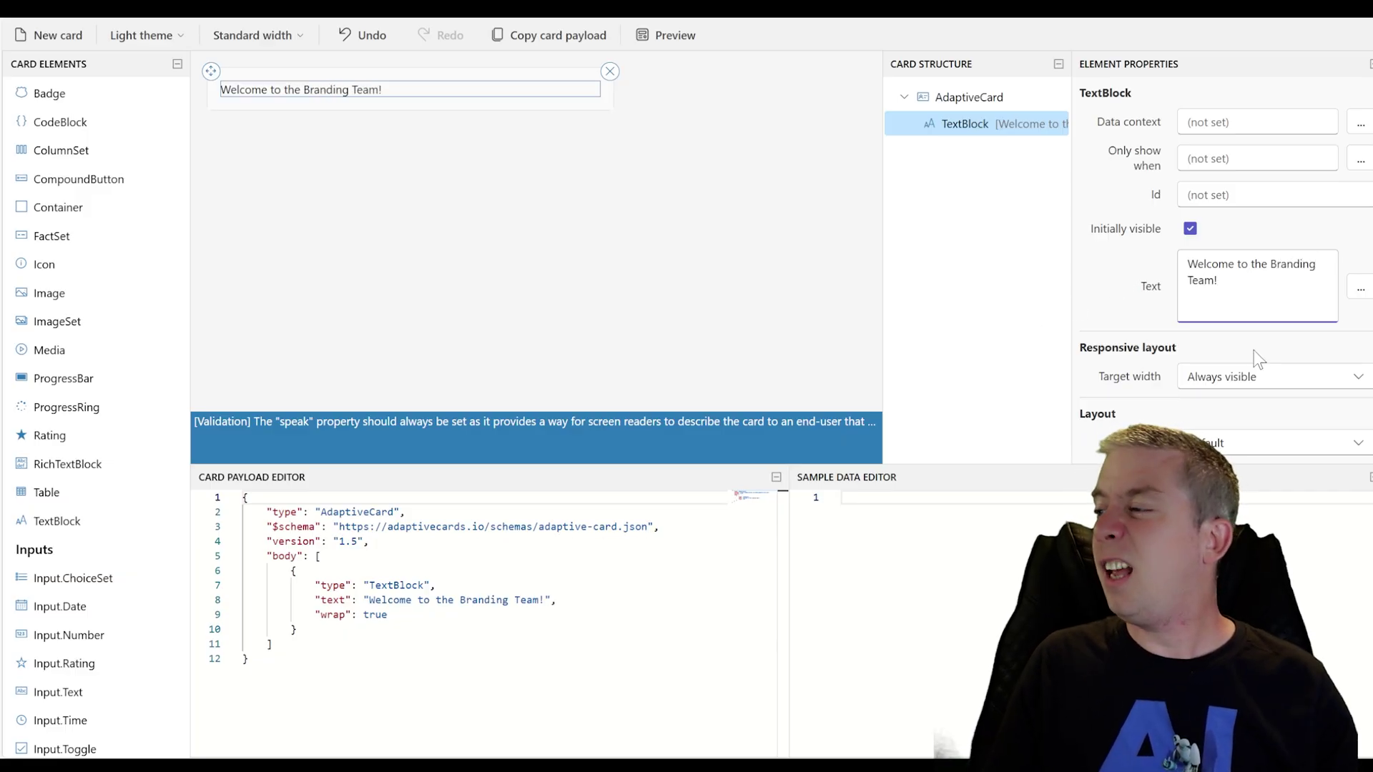
Try the Monospace font on the welcome text, then revert to the Default font
scroll(1152, 314, "down", 5)
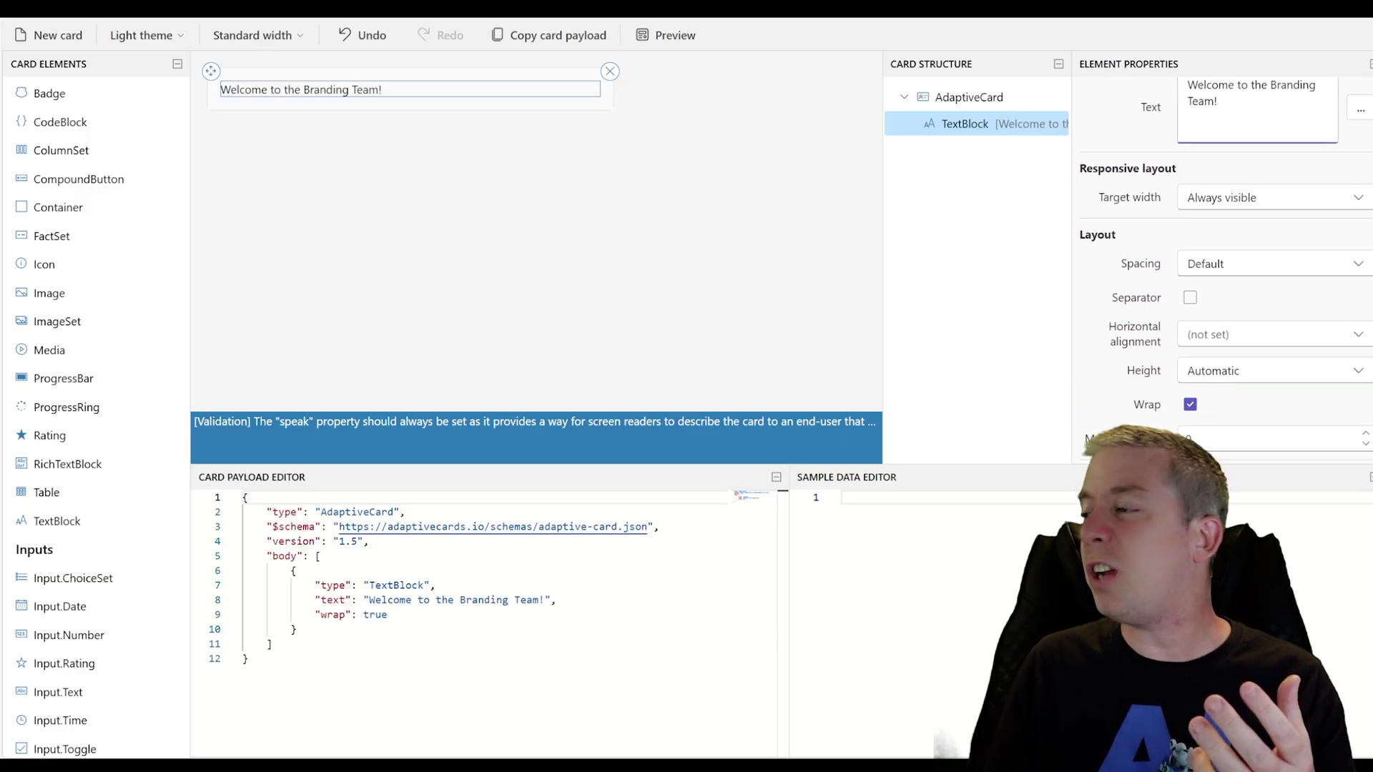
scroll(1187, 321, "down", 2)
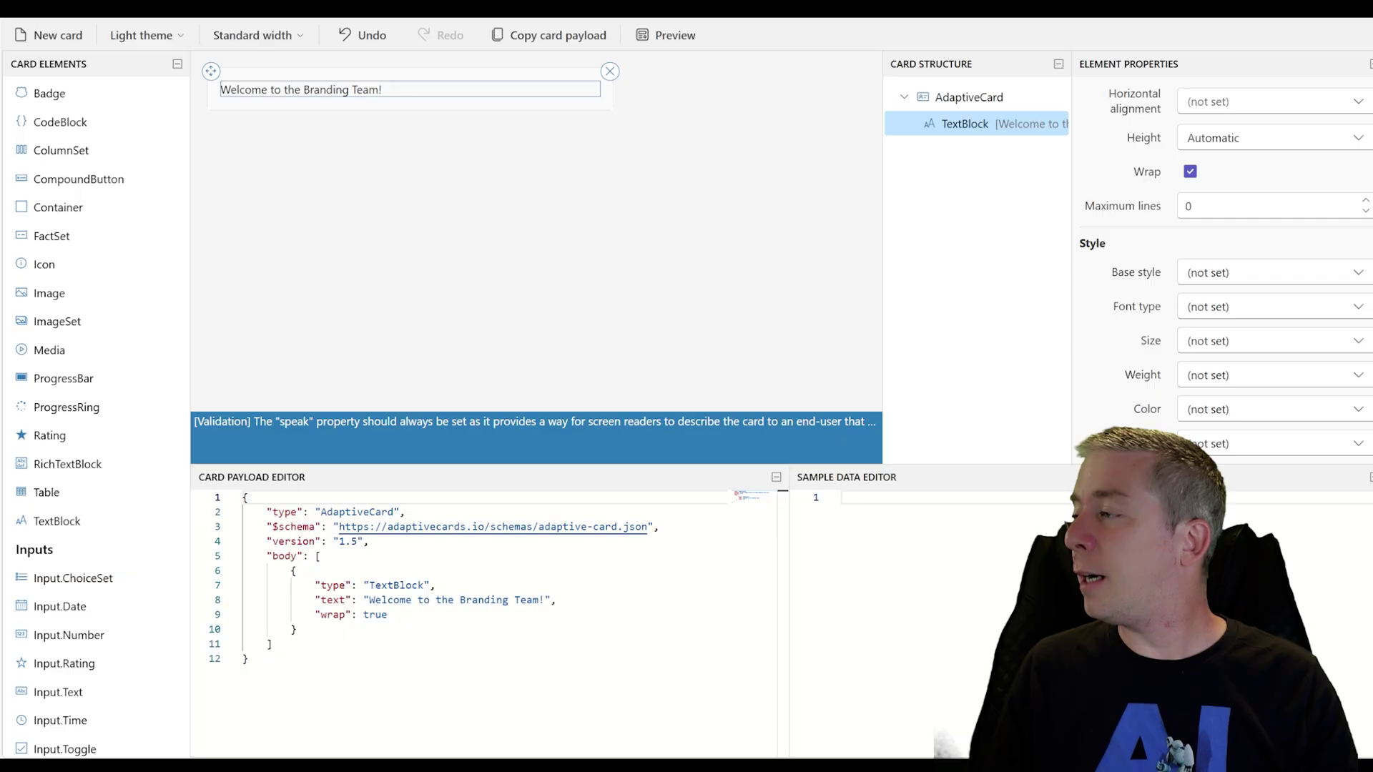
left_click(1356, 307)
left_click(1229, 392)
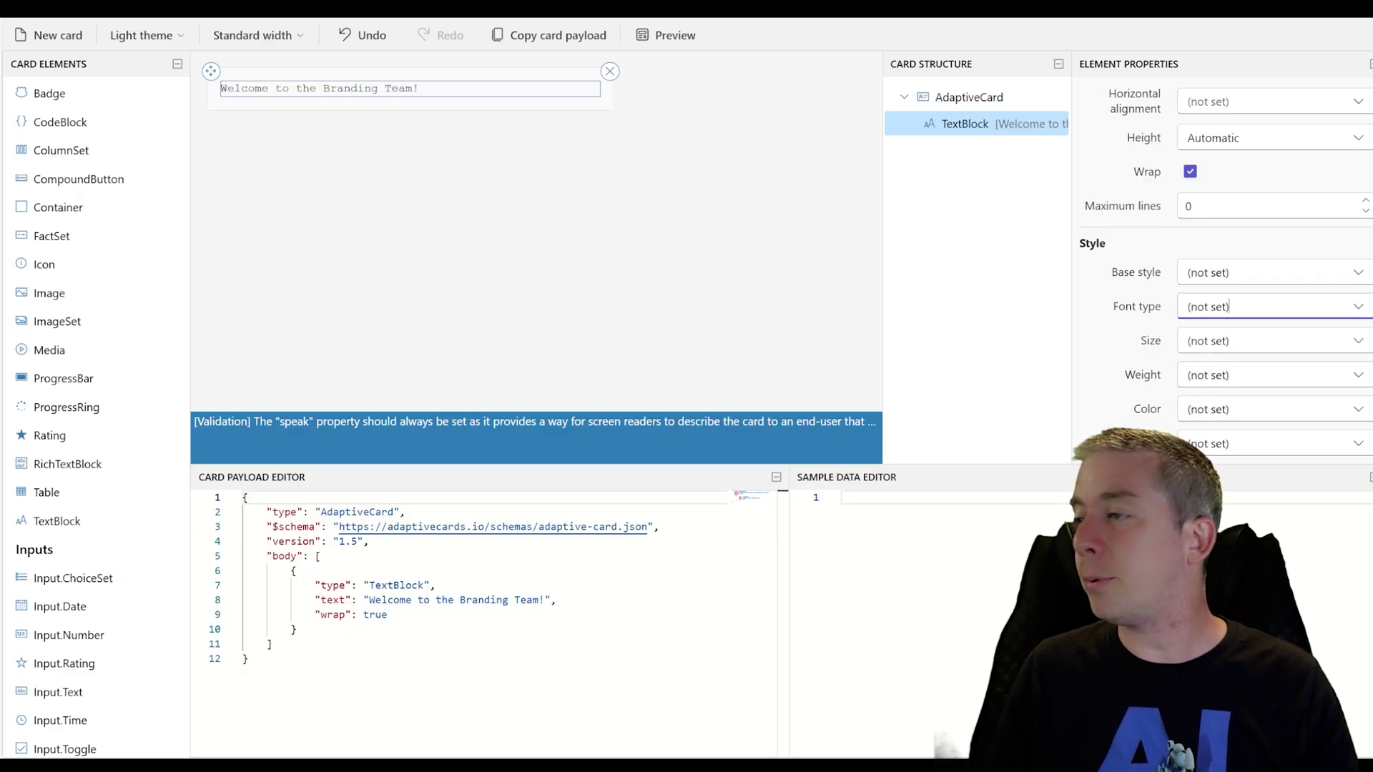
left_click(1355, 309)
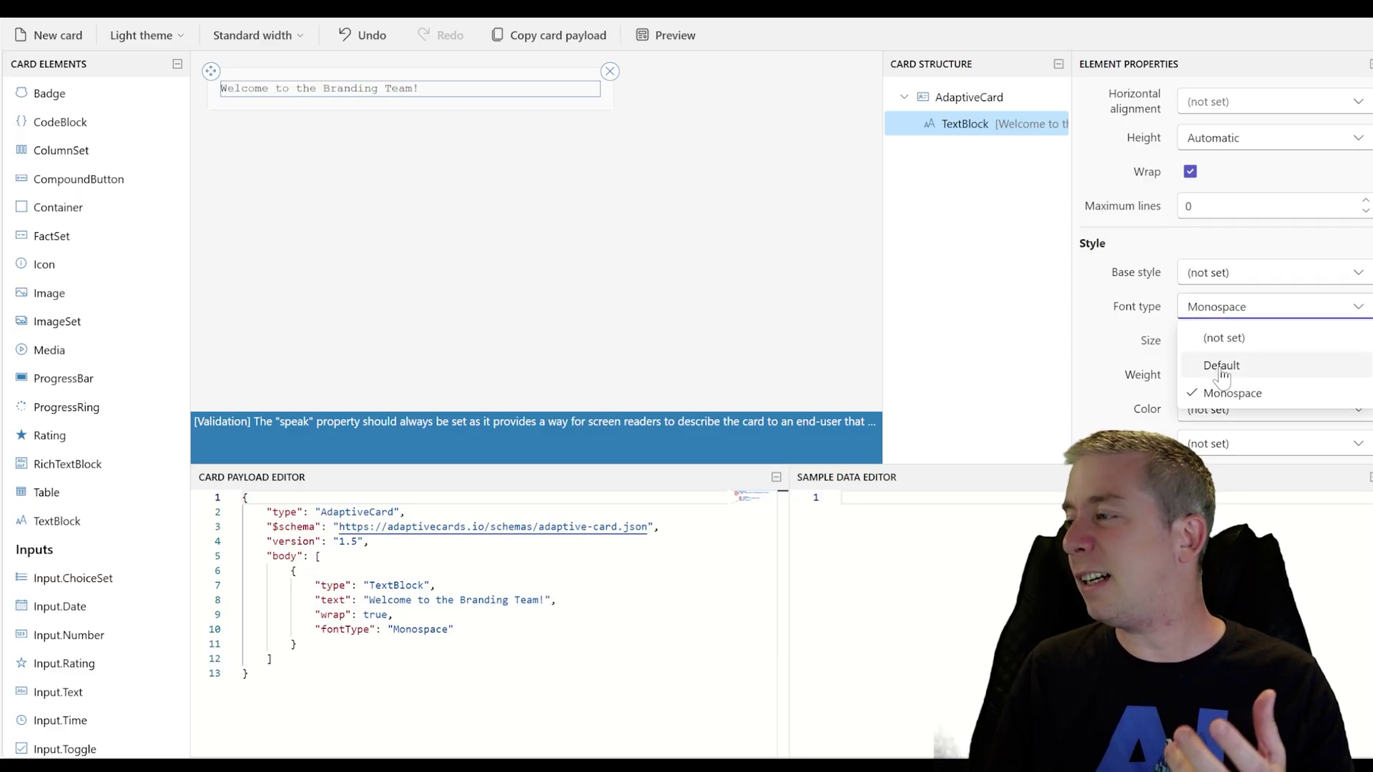
left_click(1223, 367)
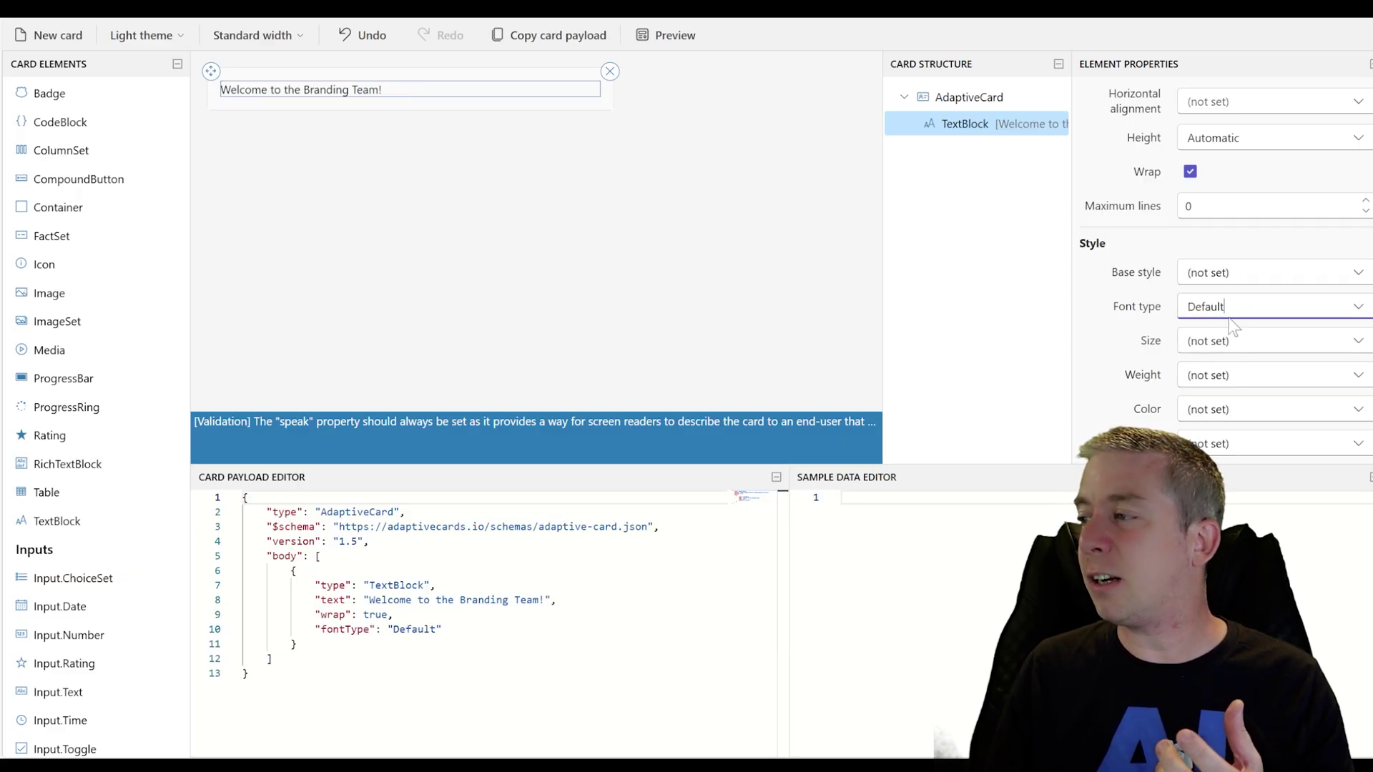
Style the welcome text as a heading with size left unset and Bolder weight
left_click(1359, 275)
left_click(1225, 358)
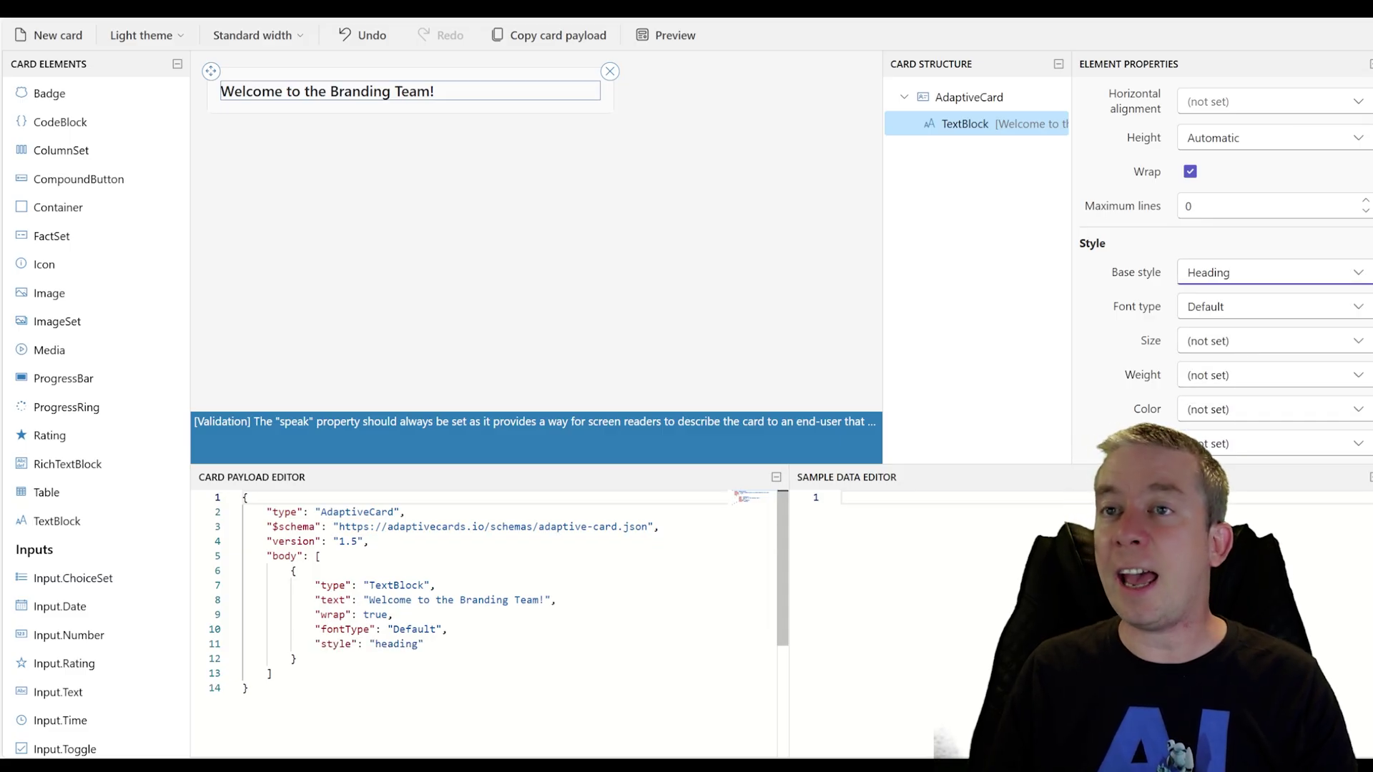
left_click(1350, 343)
left_click(1133, 366)
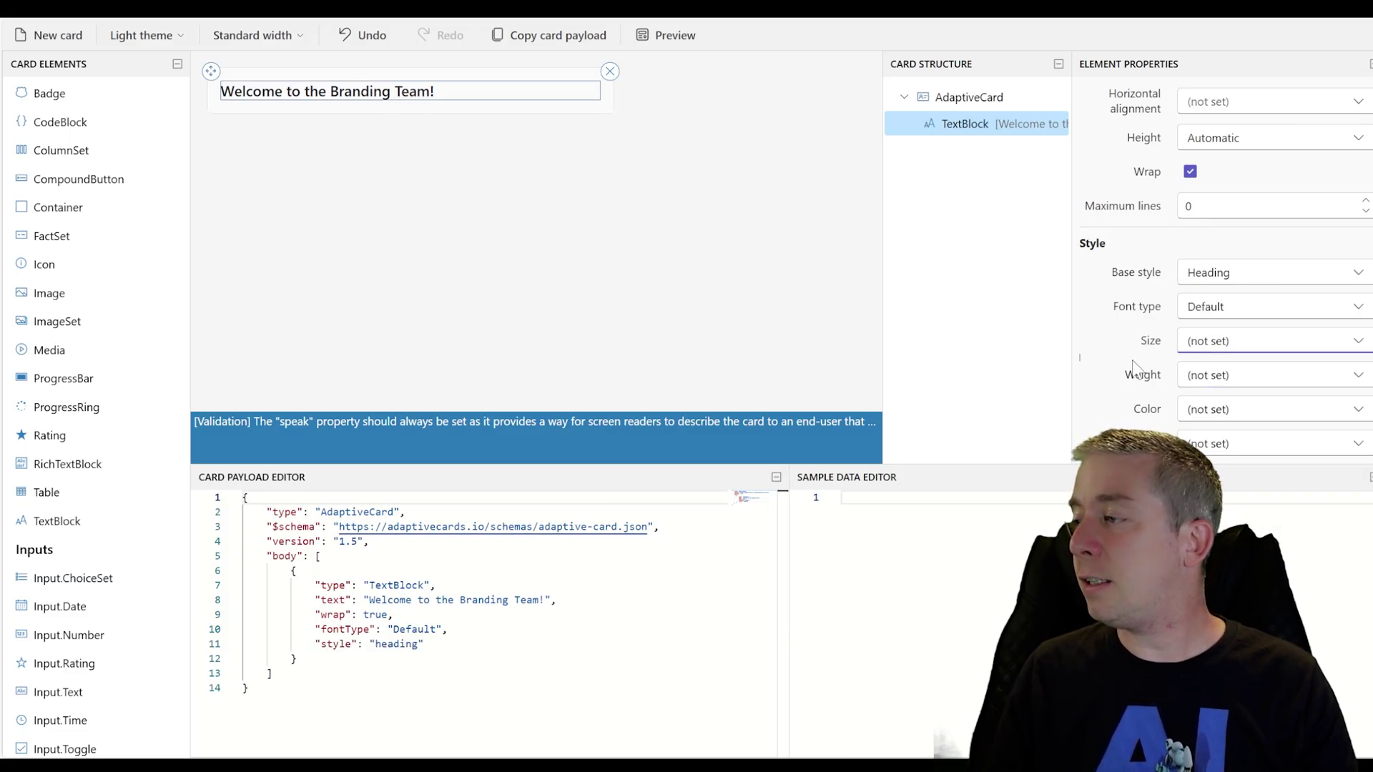
left_click(1357, 376)
left_click(1227, 490)
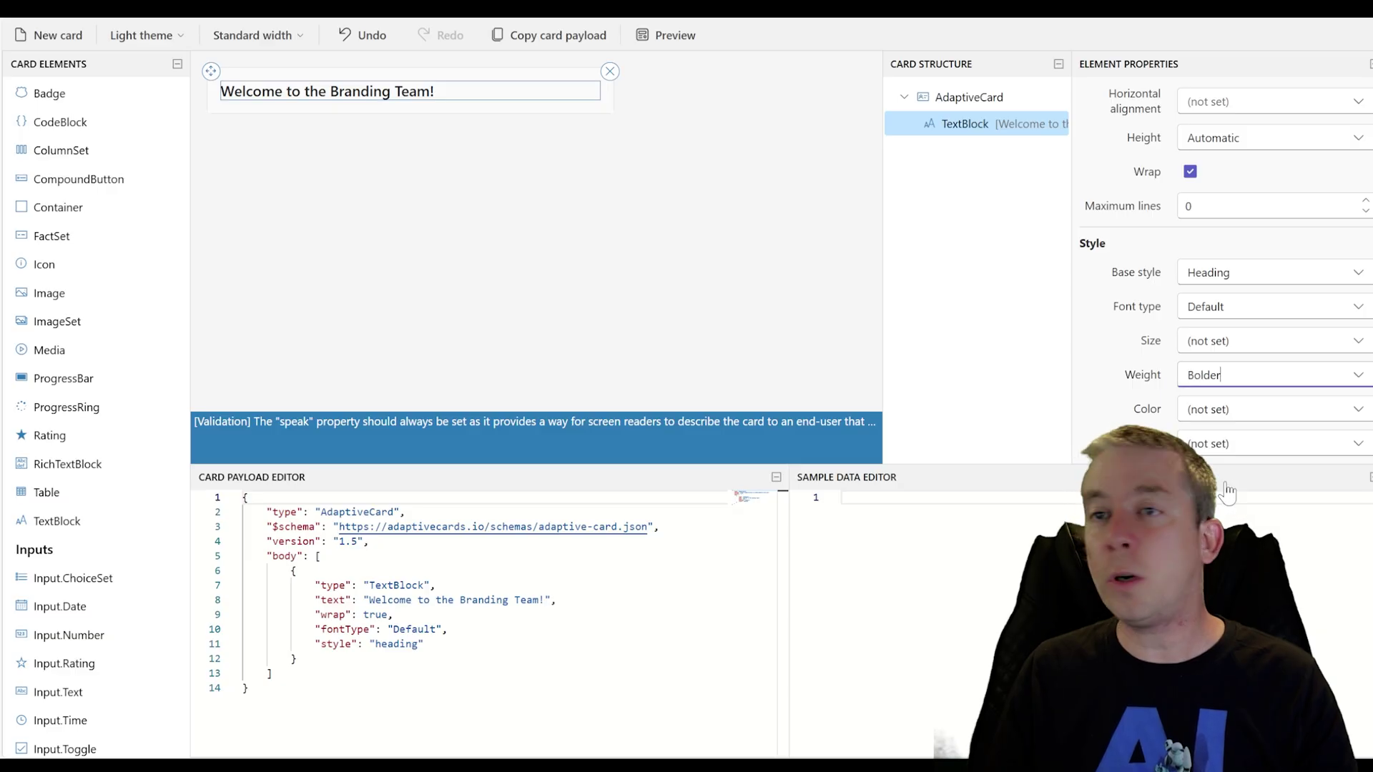
Cycle the heading colour through Light, Attention, Warning and Default, ending on Accent
left_click(1357, 409)
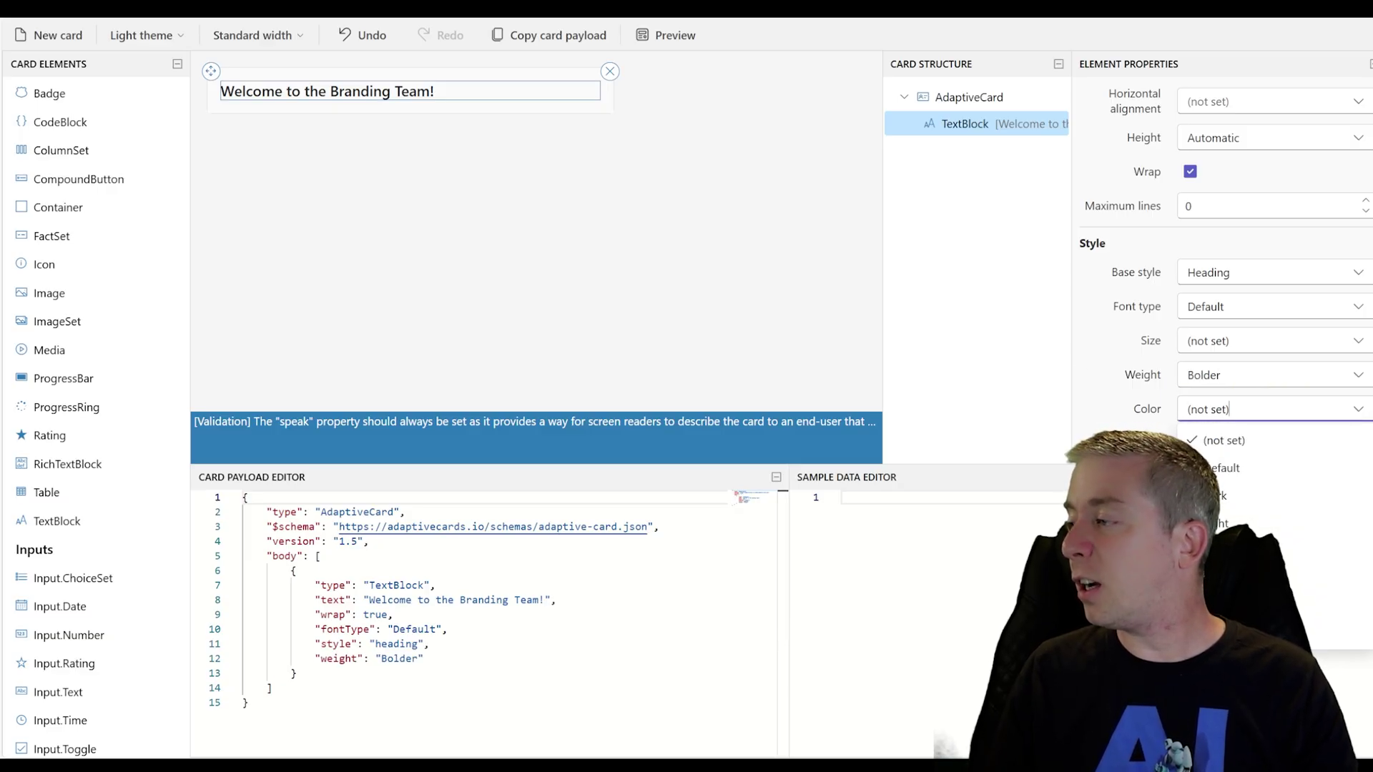
left_click(1223, 523)
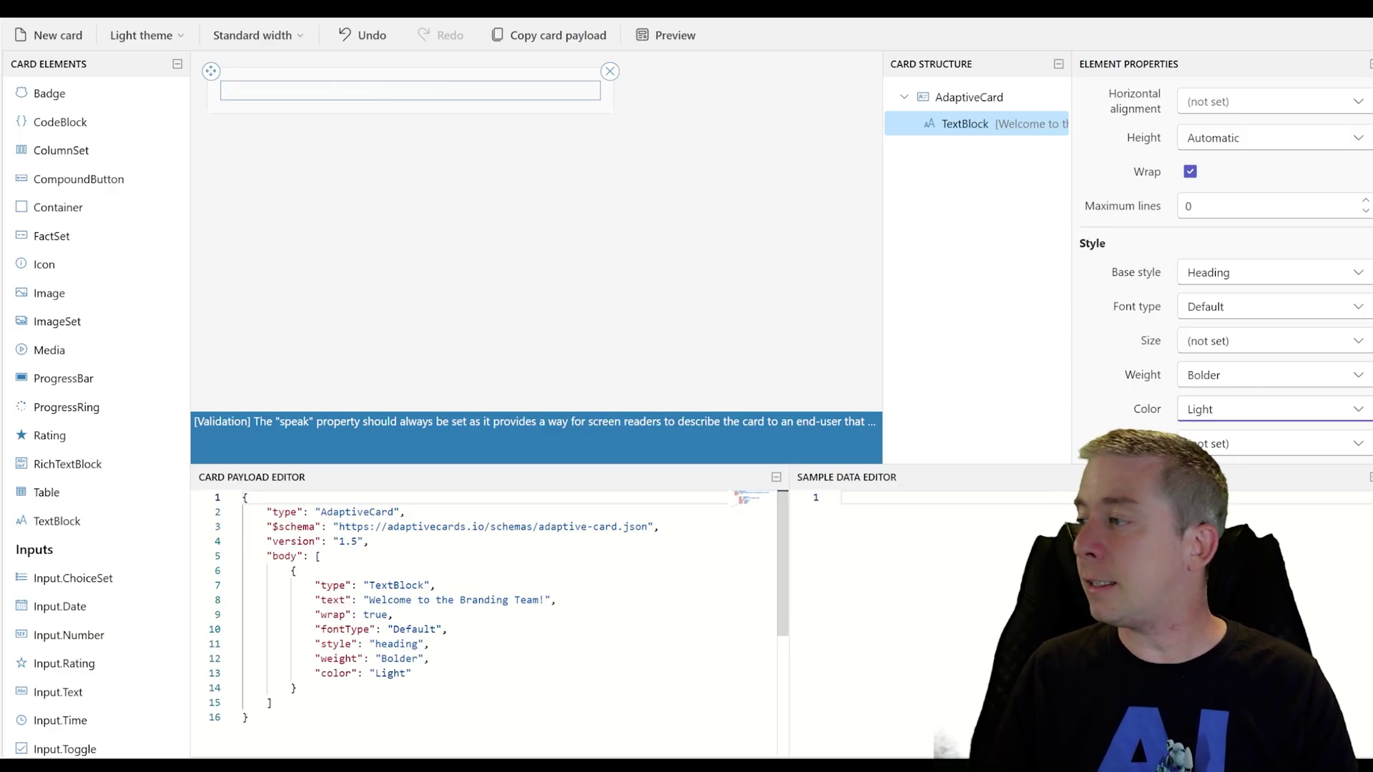
left_click(1357, 409)
left_click(1216, 654)
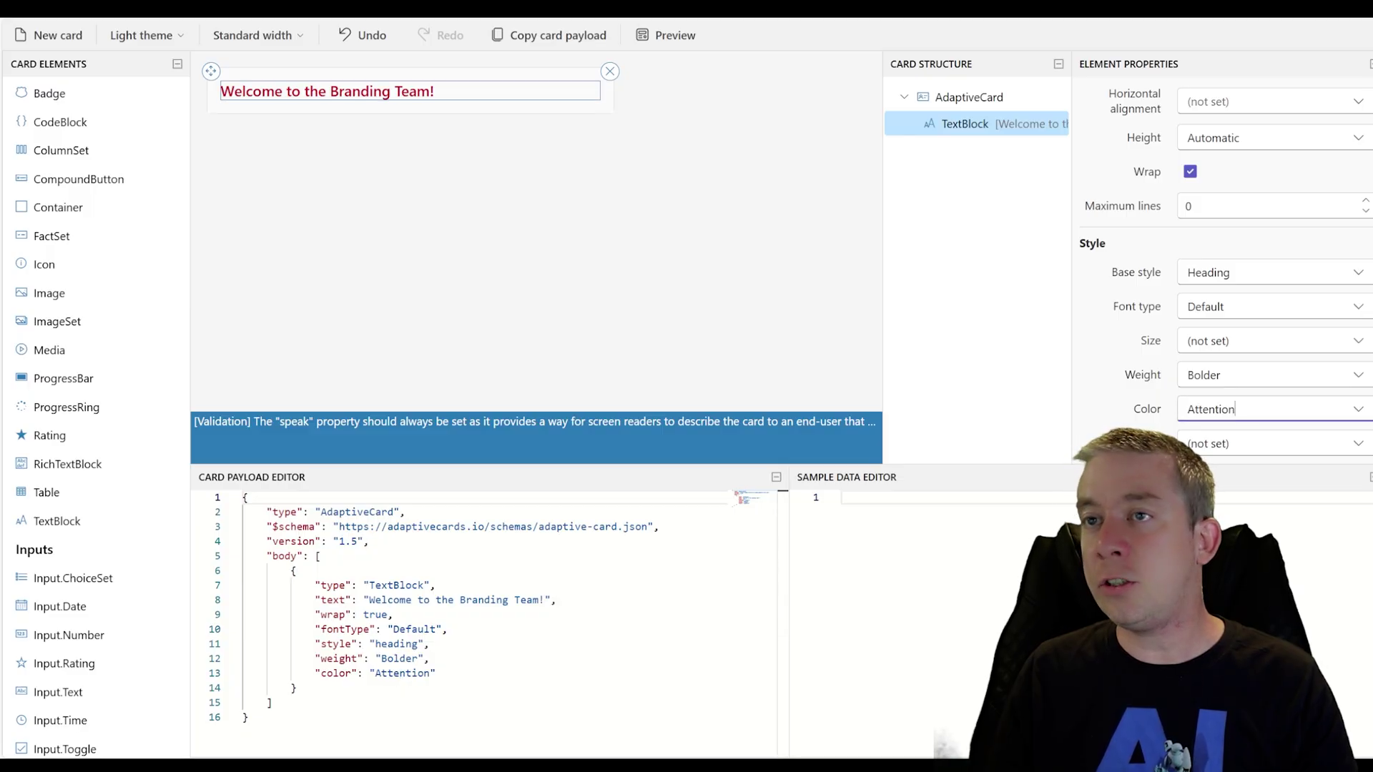
left_click(1354, 428)
left_click(1215, 622)
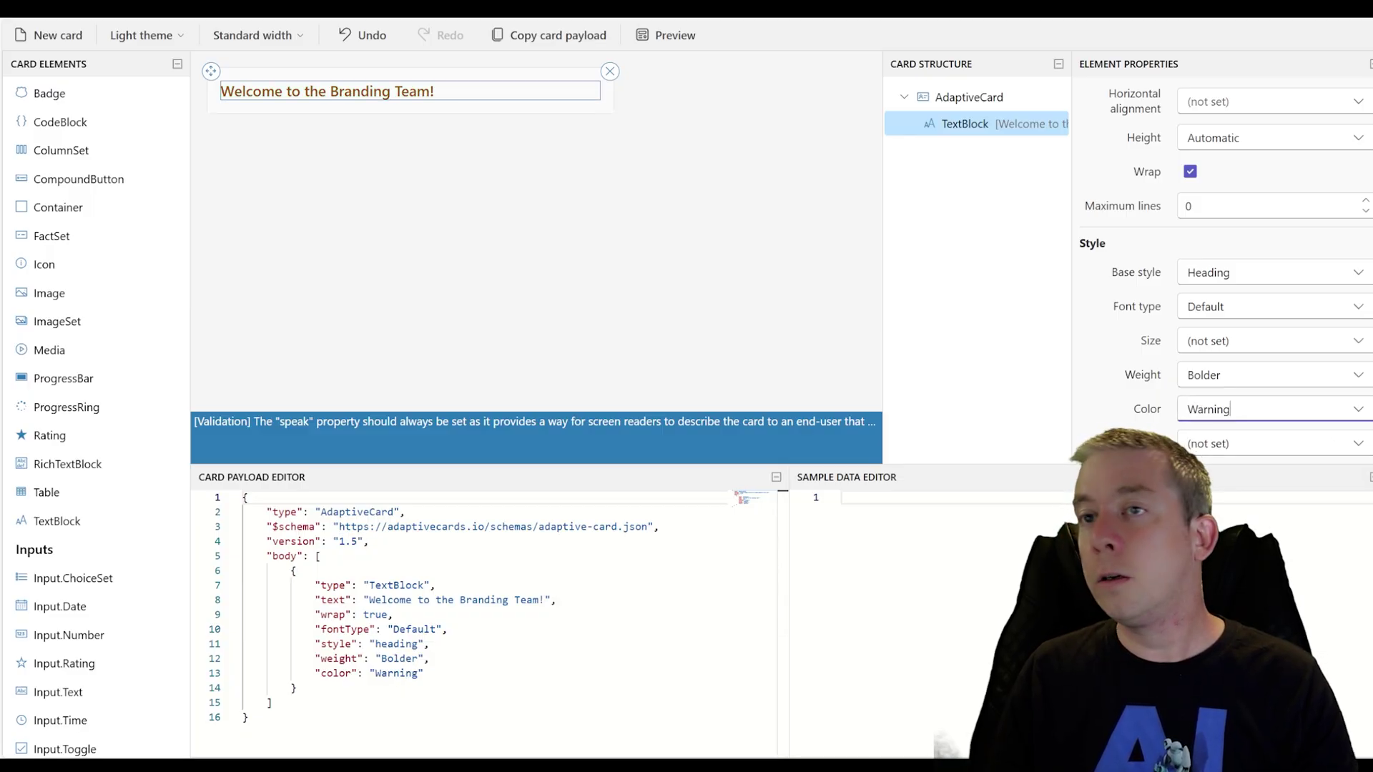
left_click(1357, 409)
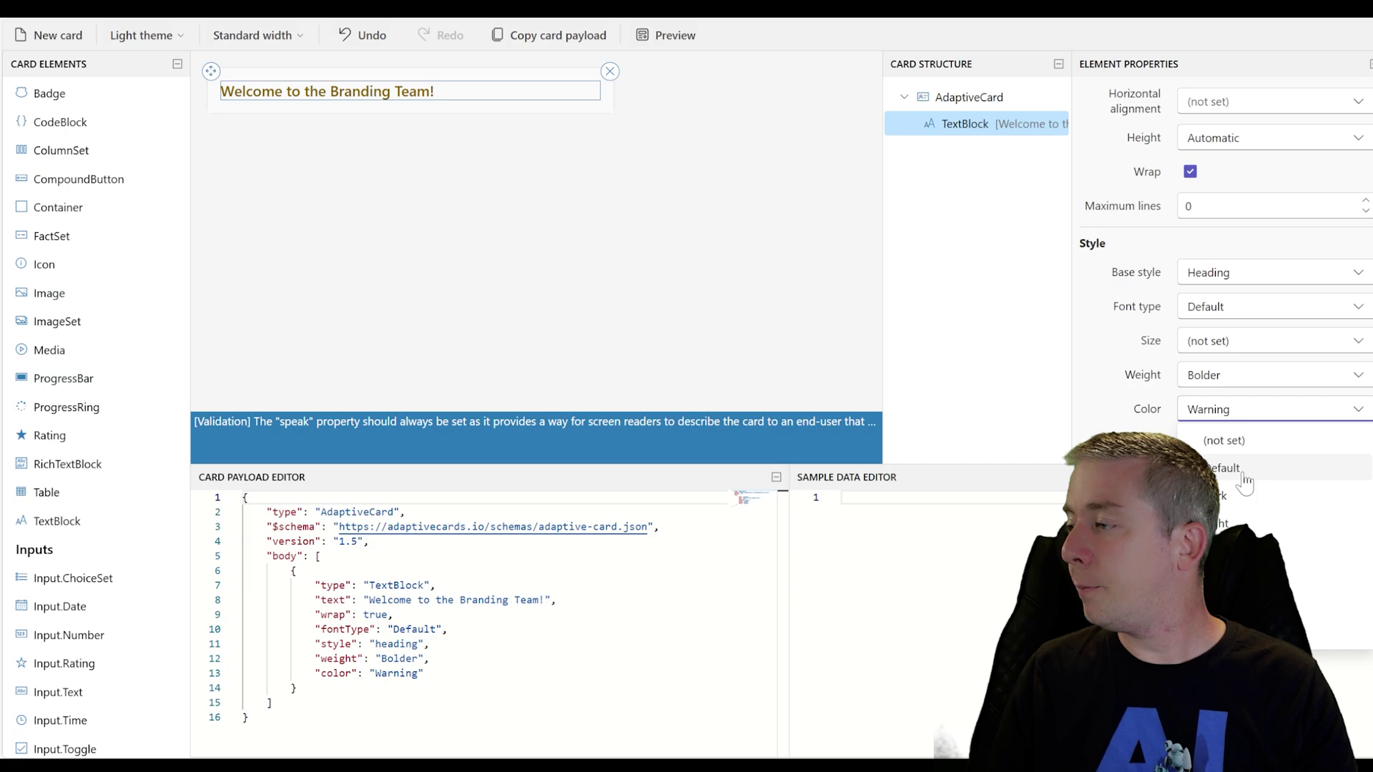
left_click(1239, 477)
left_click(1357, 409)
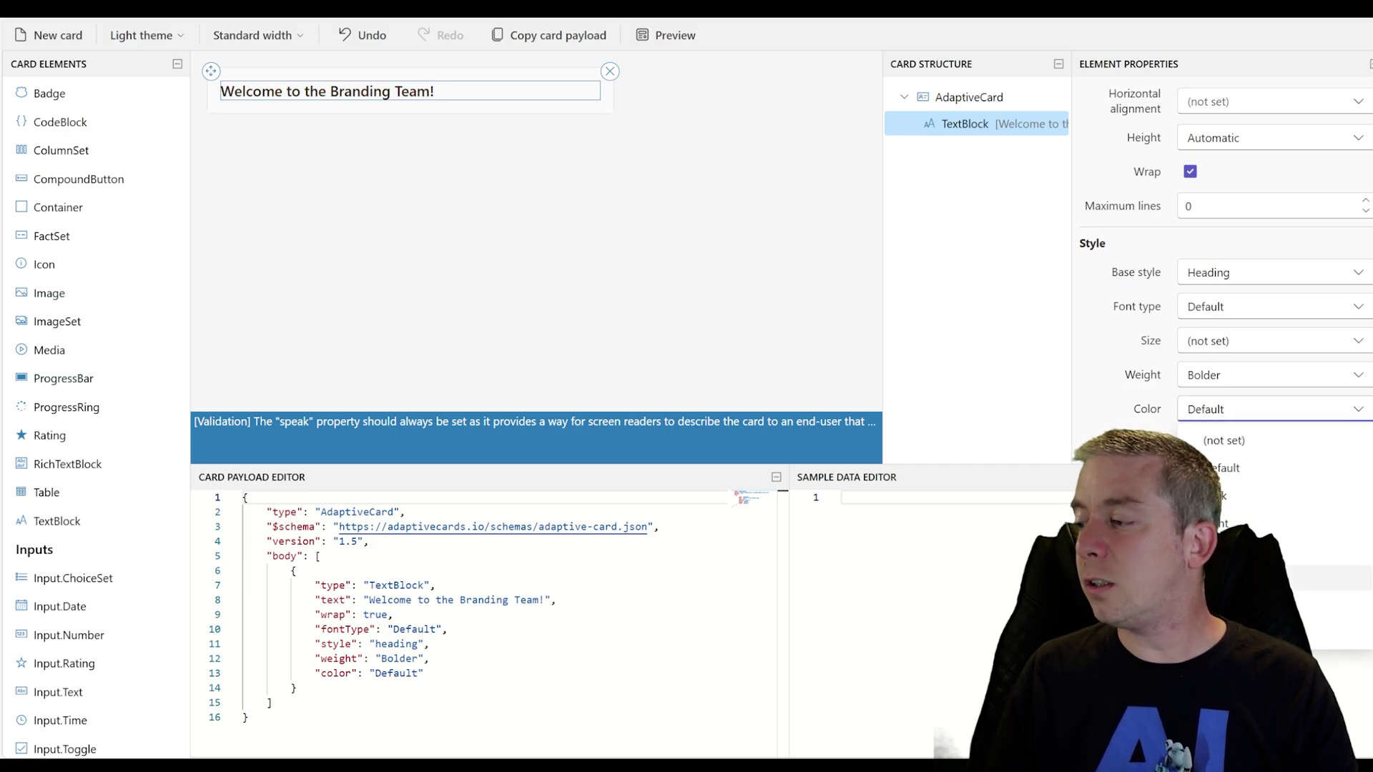
left_click(1264, 484)
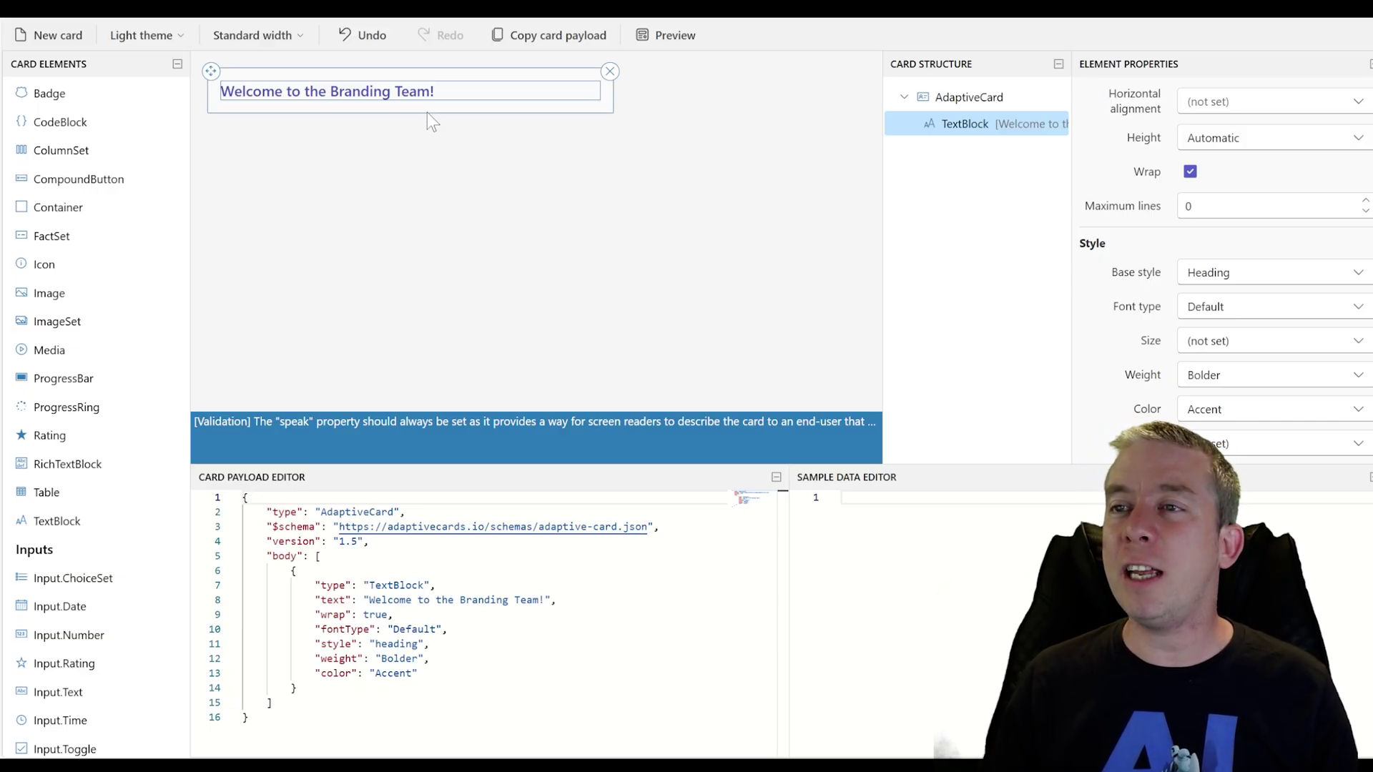
Drop an Image element below the heading and set its Id to themeimageid
left_click(426, 110)
left_click_drag(118, 289, 269, 111)
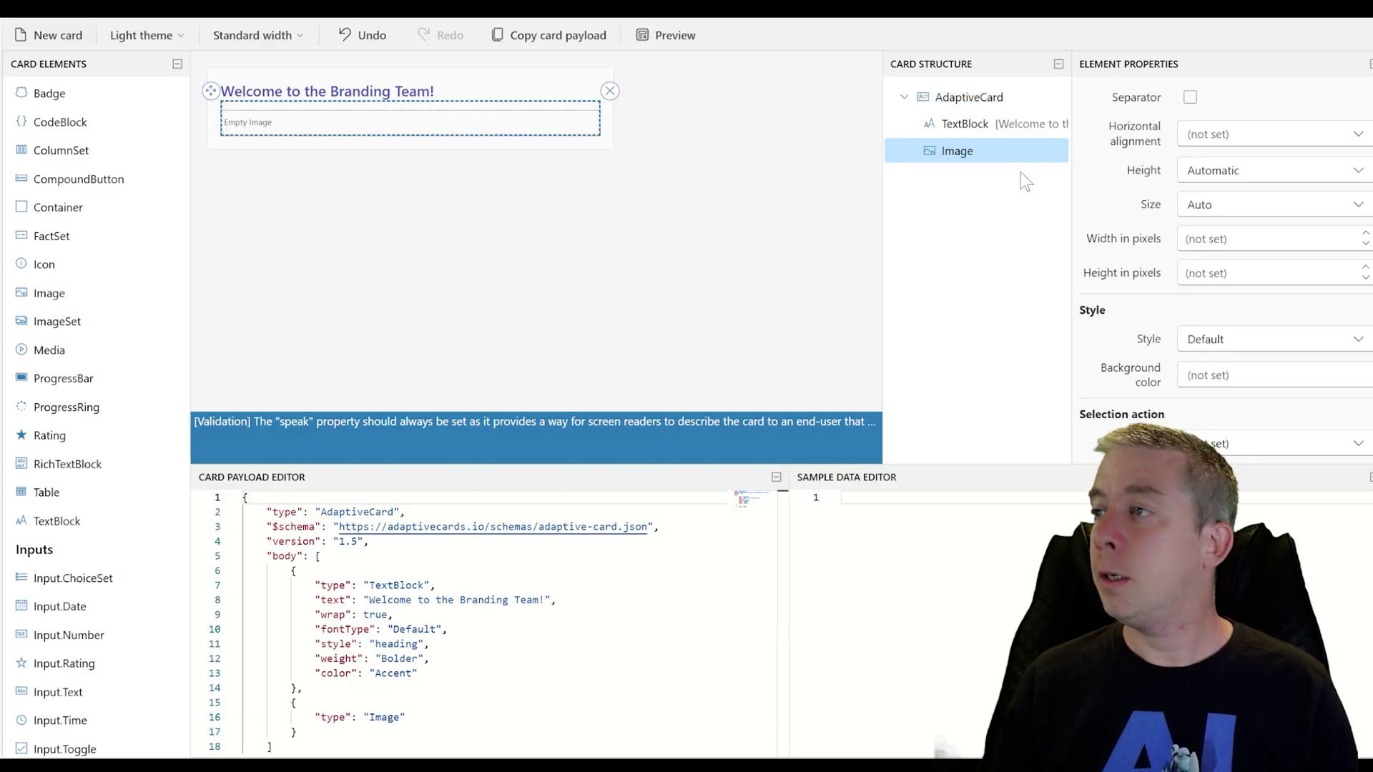
scroll(1264, 268, "up", 5)
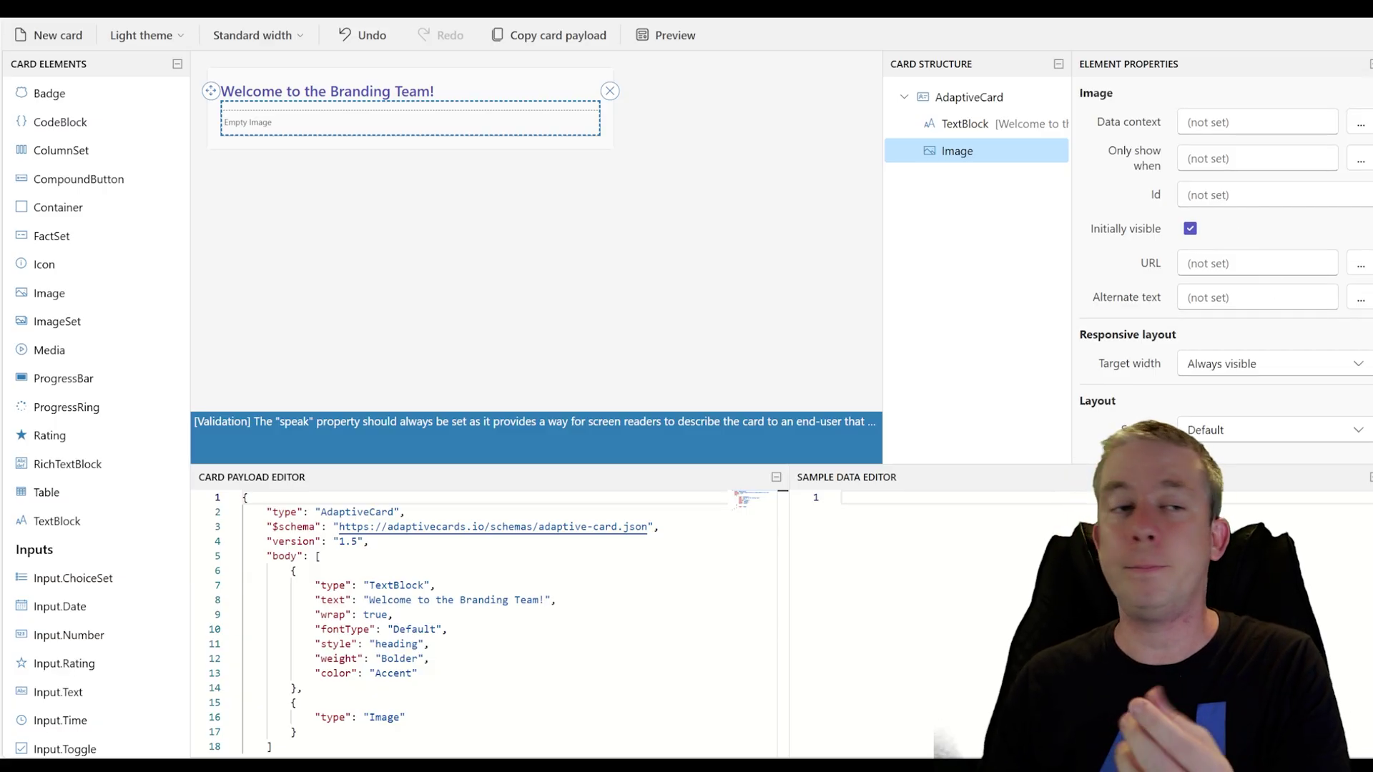
left_click(1190, 194)
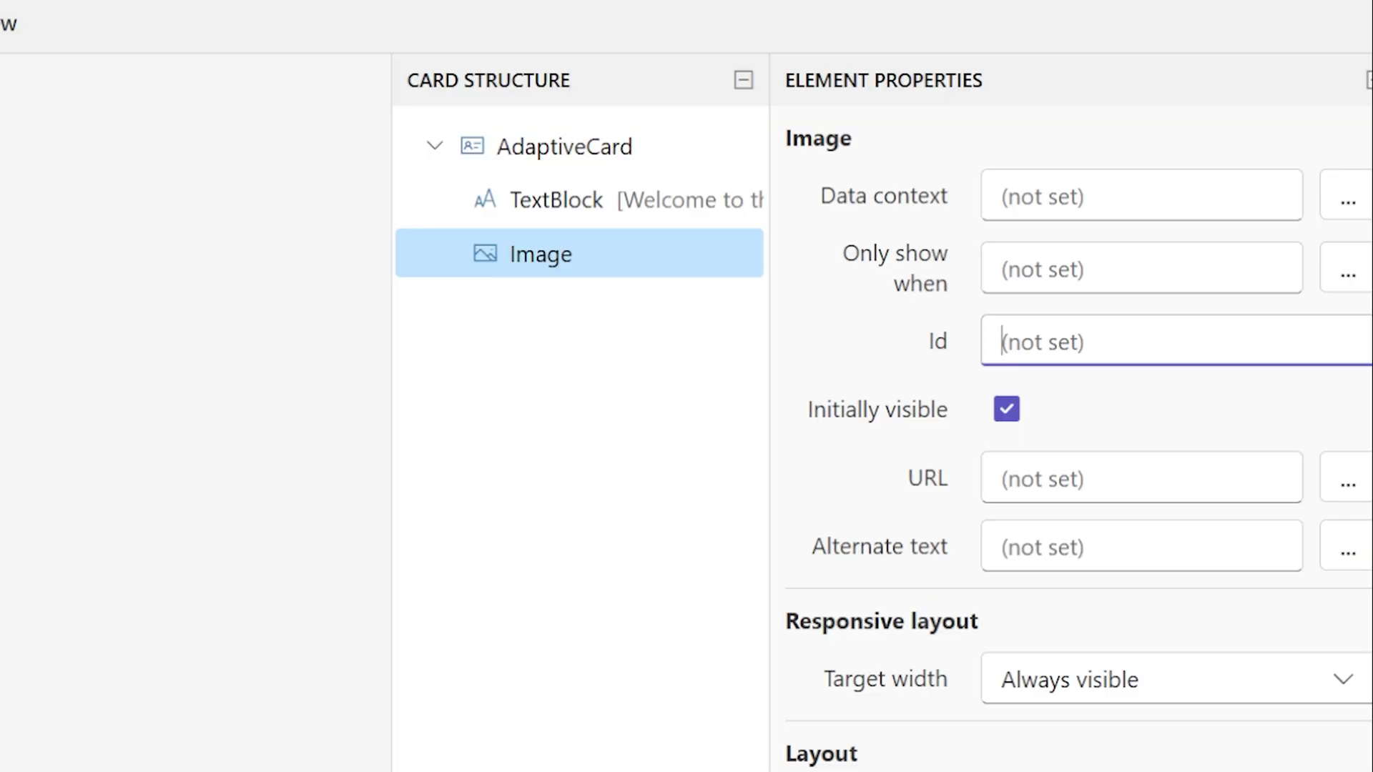
type("theme")
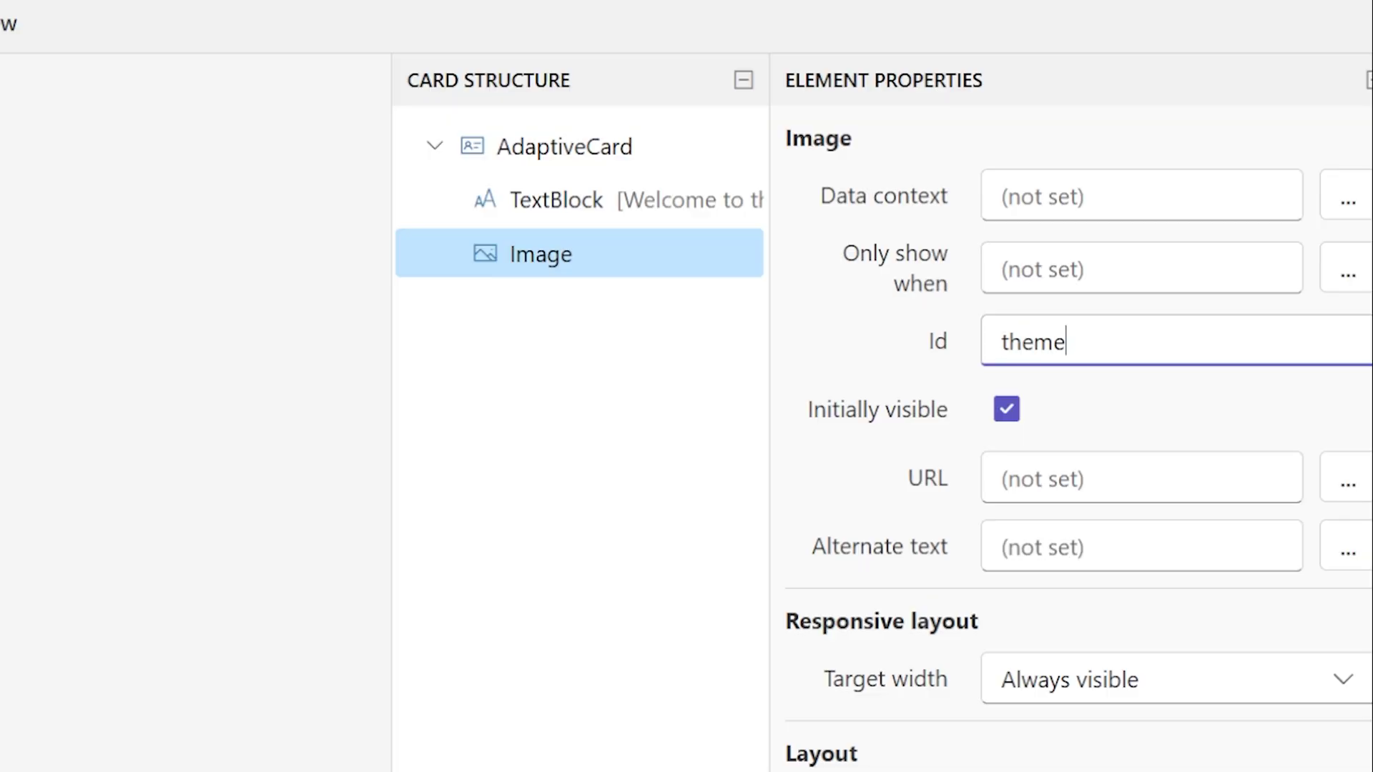
type("imageid")
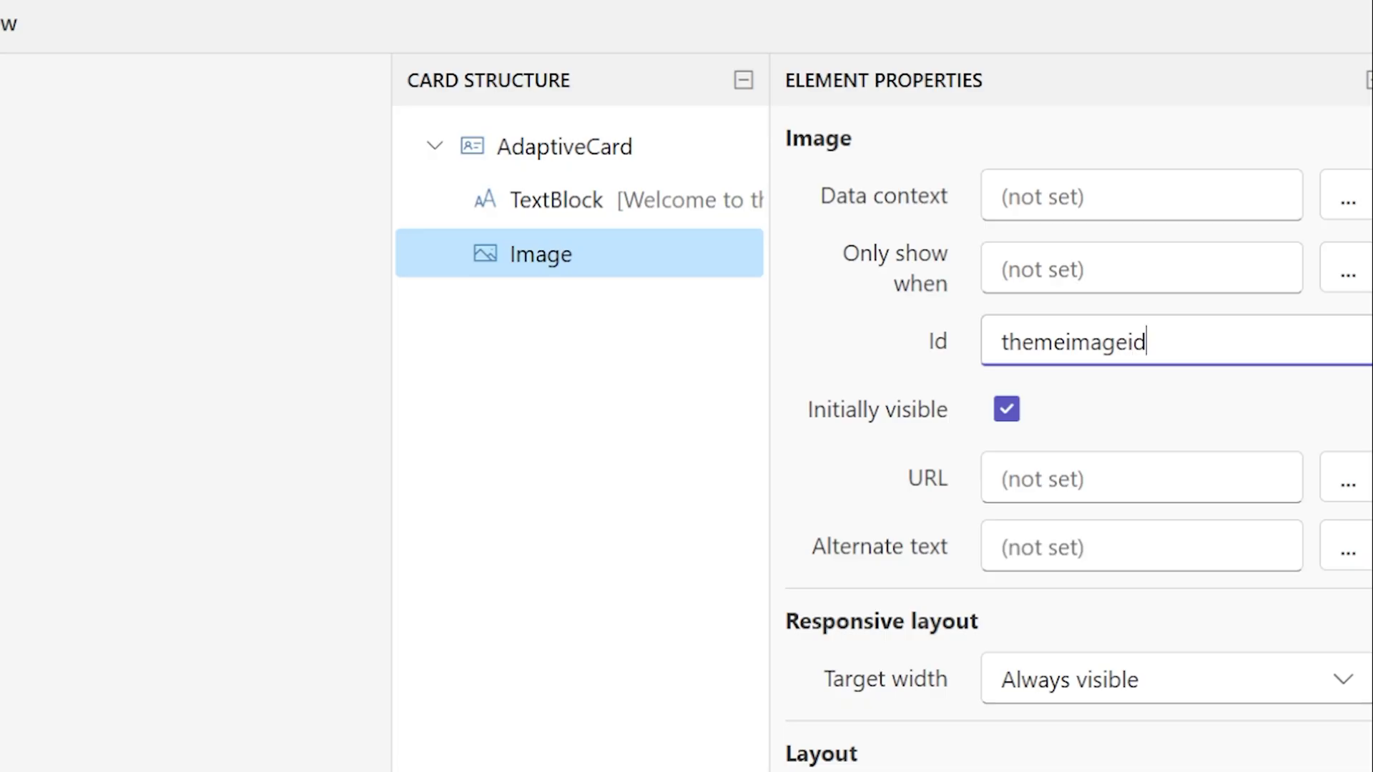
left_click(1073, 478)
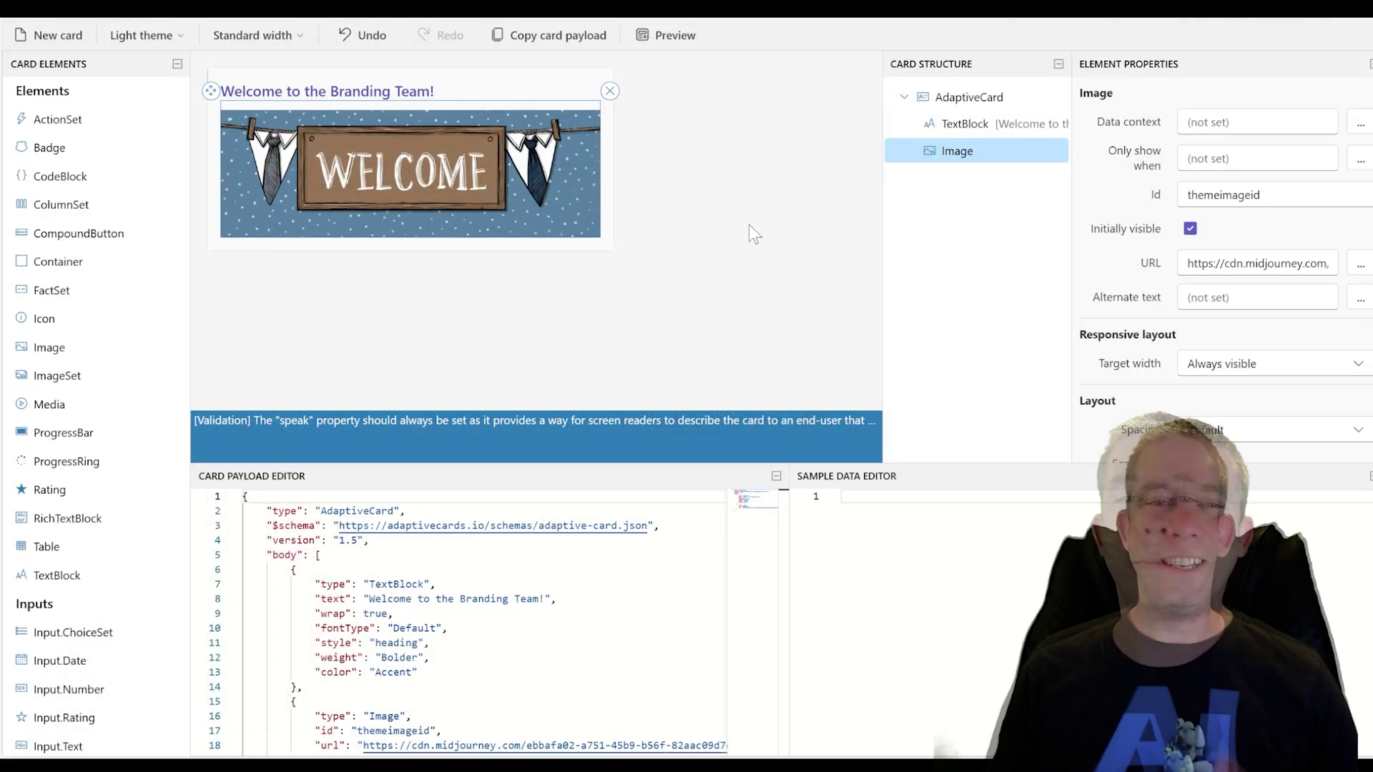
Set the welcome heading's Horizontal alignment to Center and reselect the whole card
left_click(429, 92)
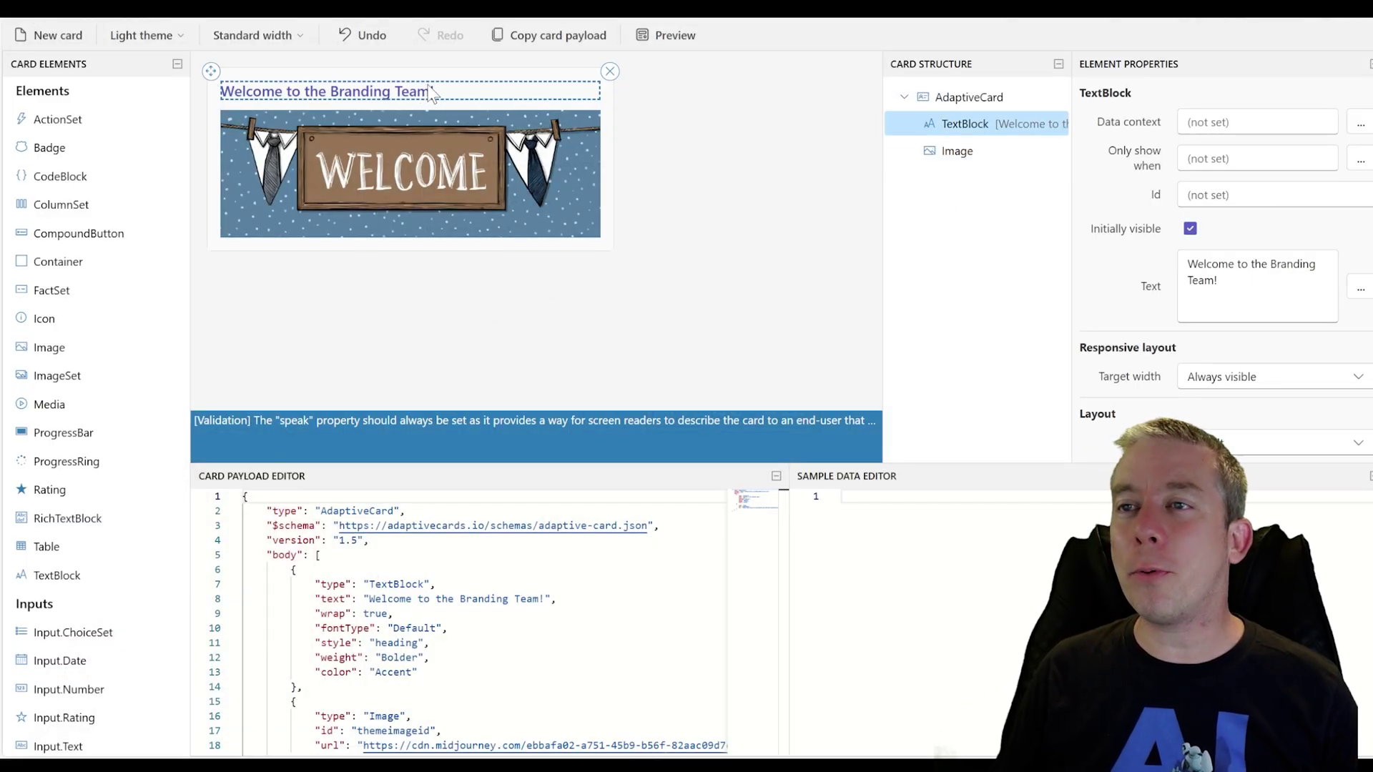
scroll(1177, 273, "down", 5)
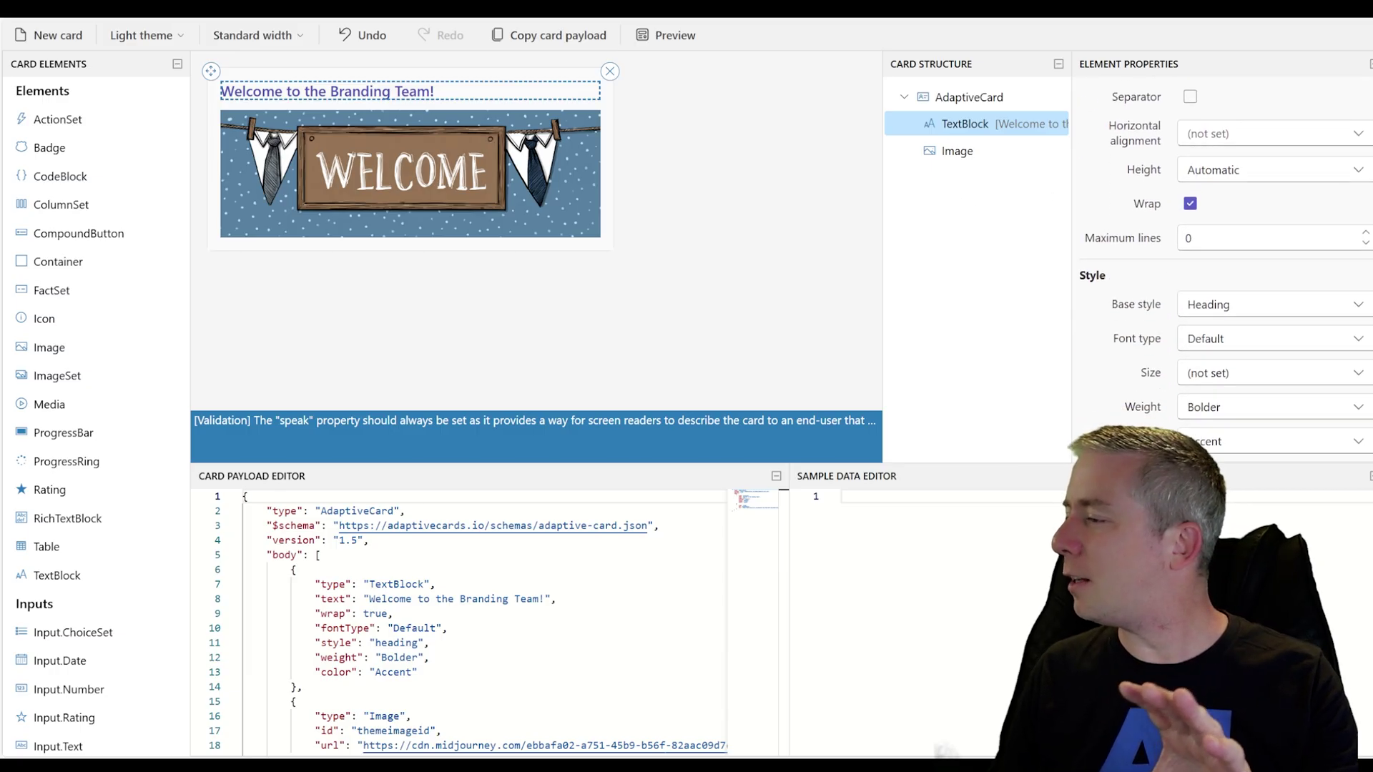
scroll(1223, 272, "up", 3)
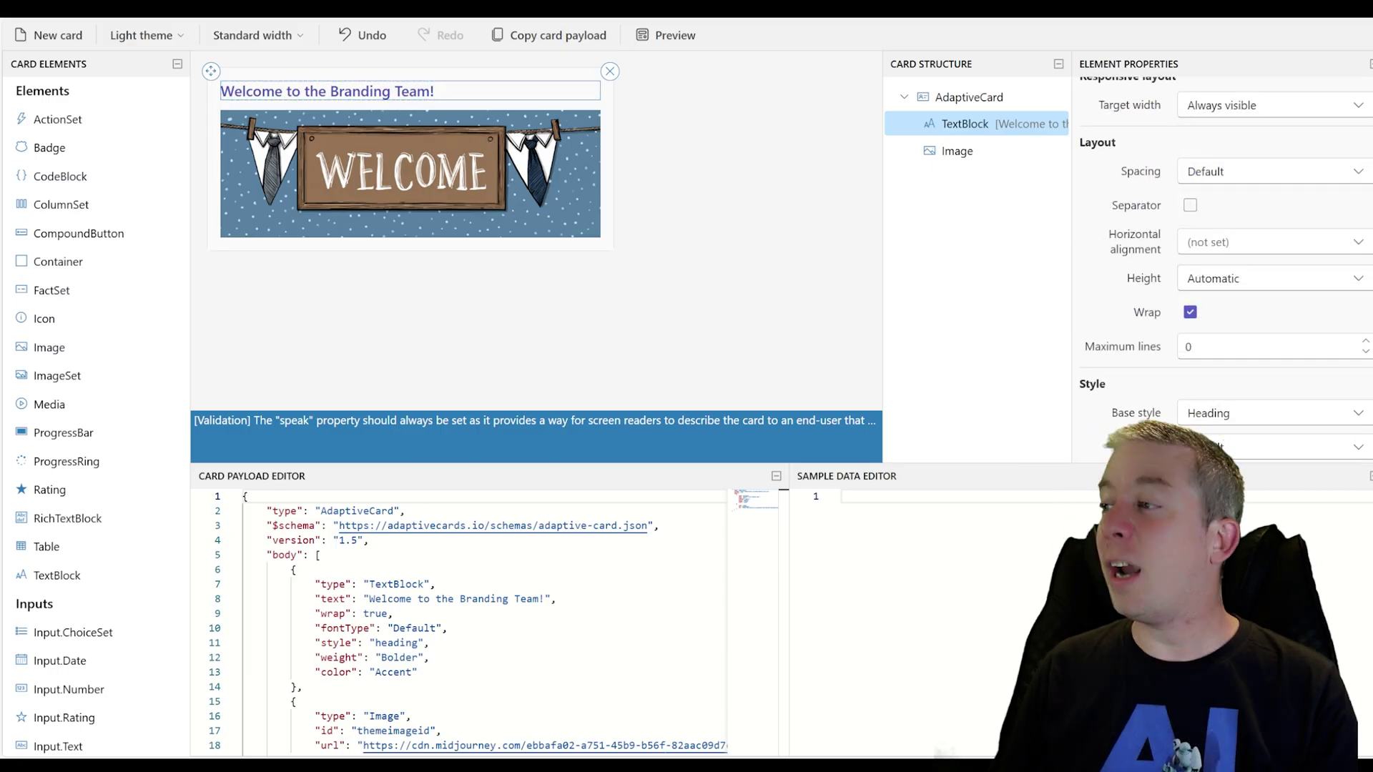
left_click(1359, 246)
left_click(1215, 297)
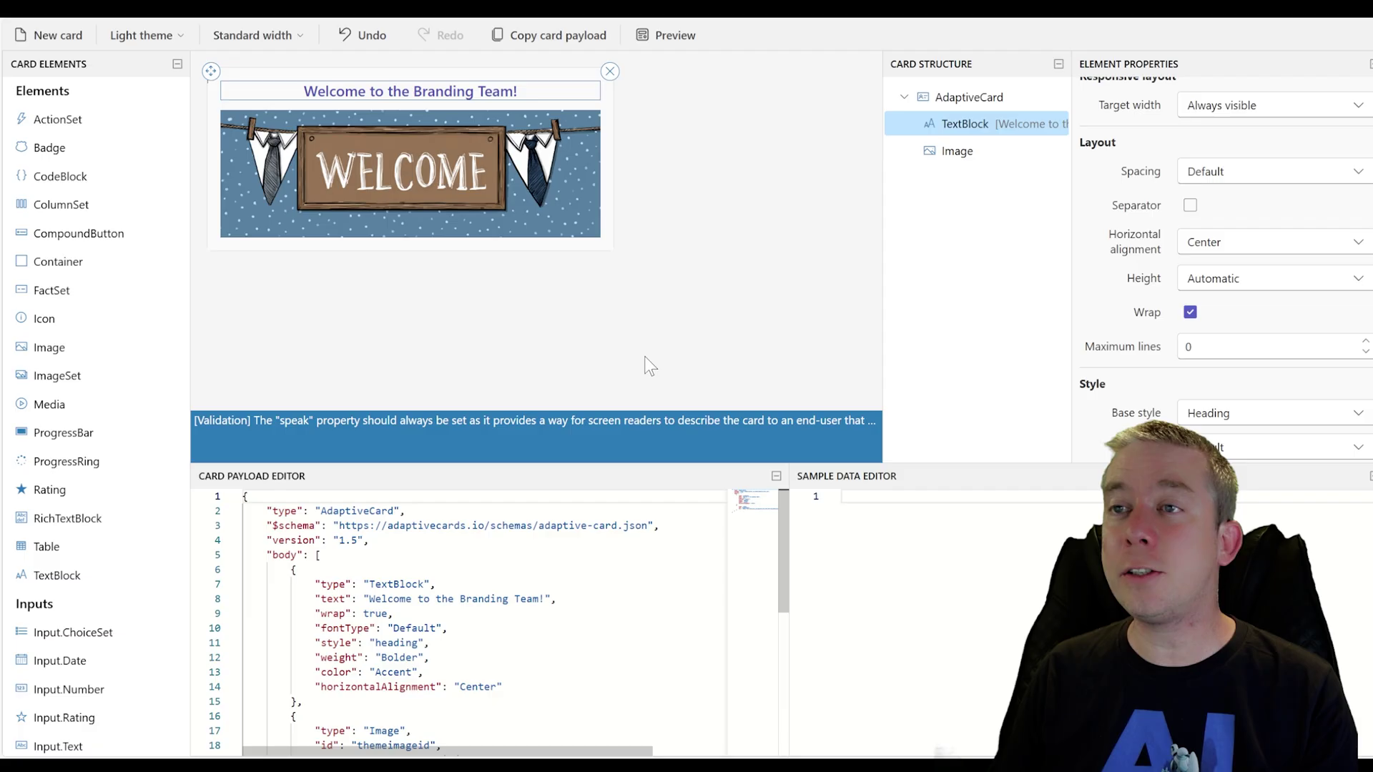
left_click(403, 245)
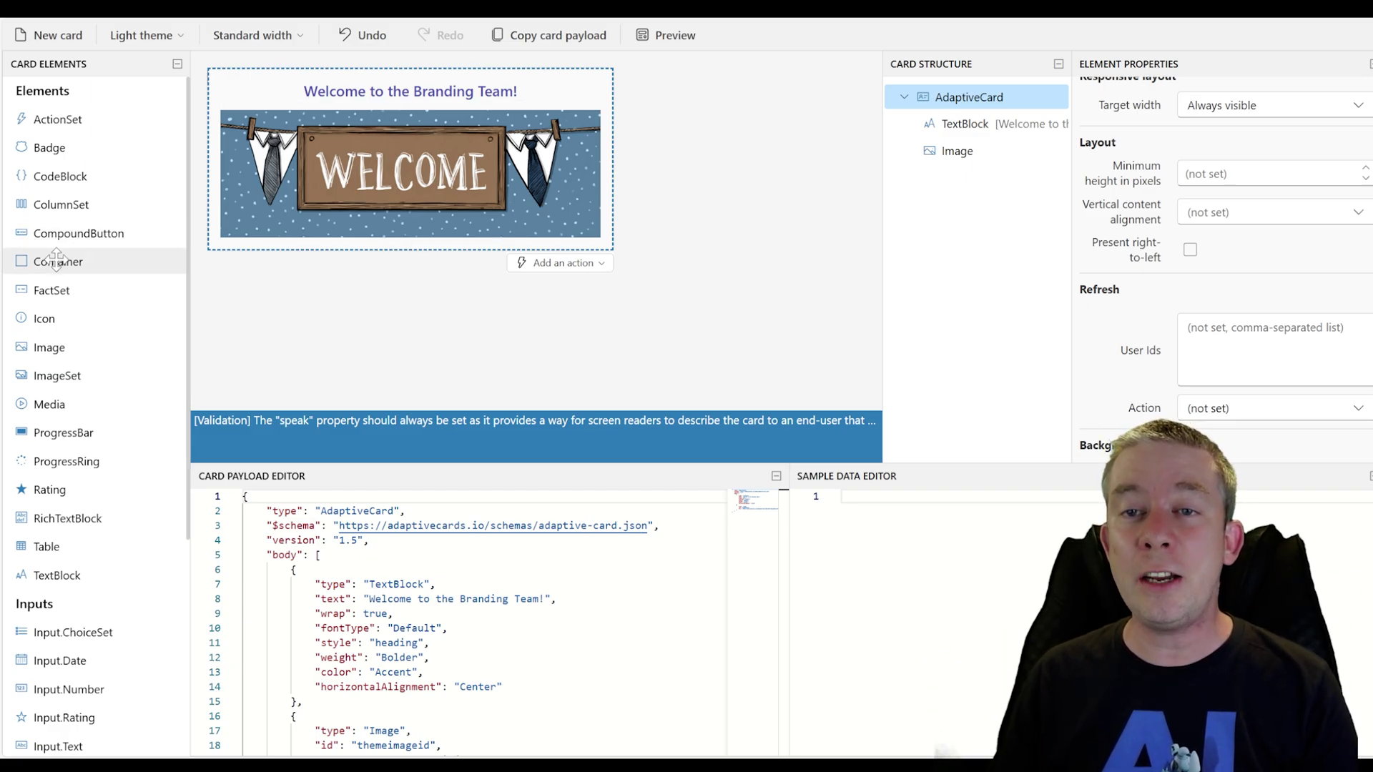
scroll(77, 263, "down", 2)
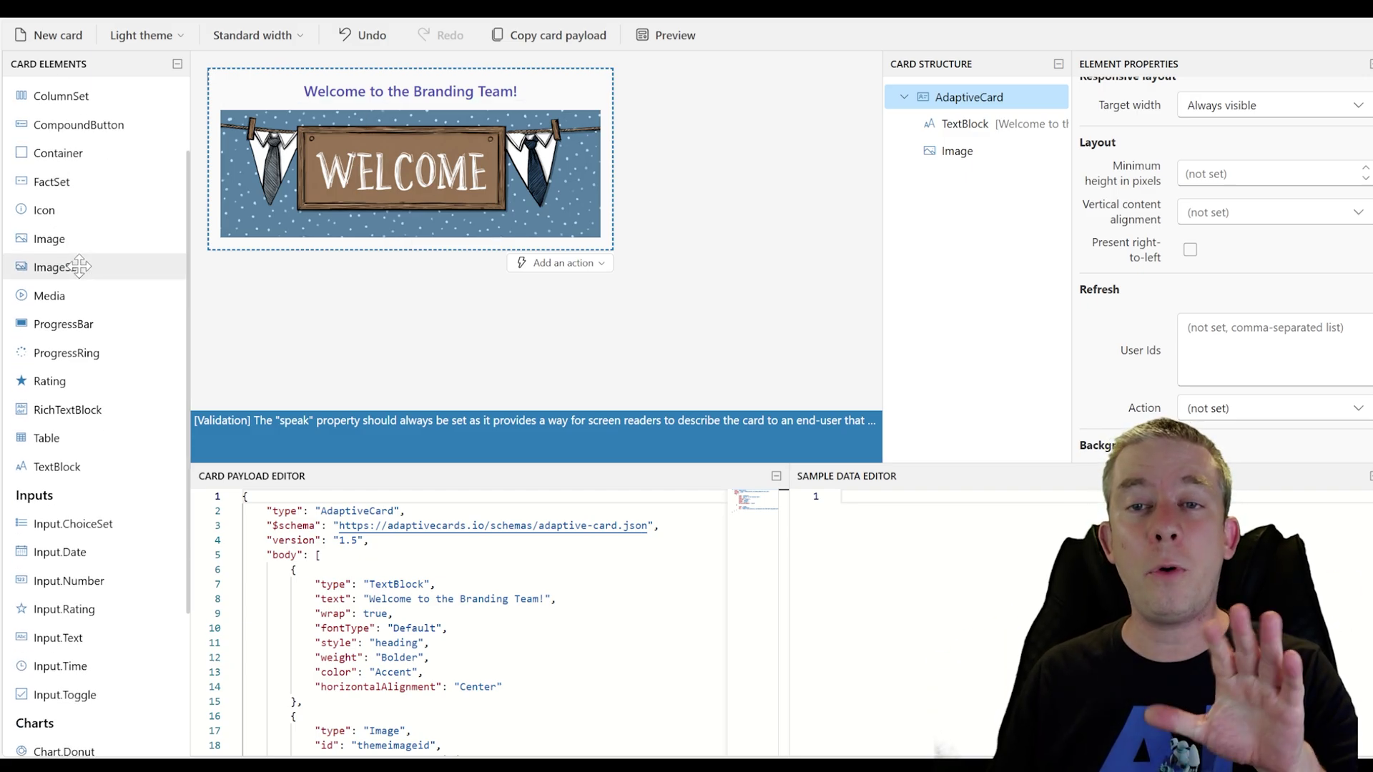
scroll(79, 266, "down", 3)
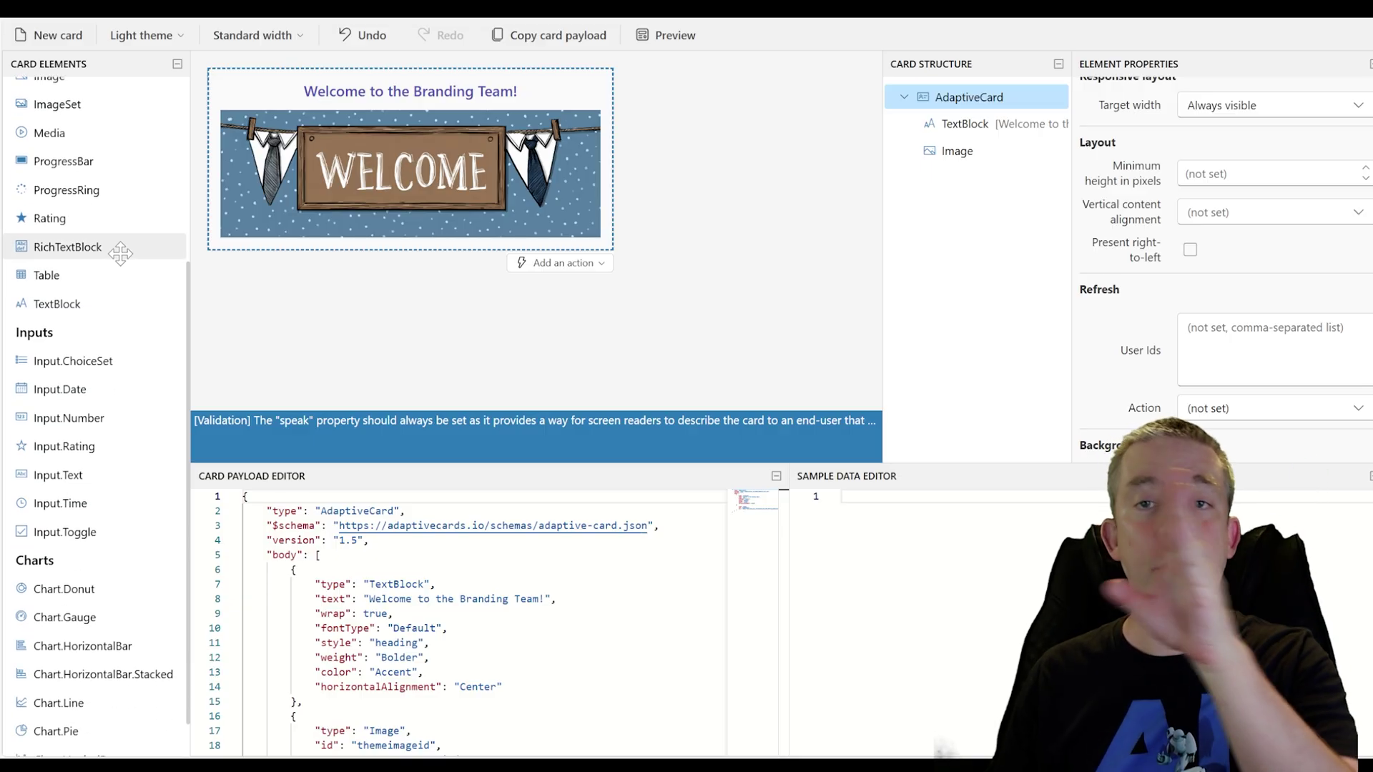
scroll(97, 236, "up", 5)
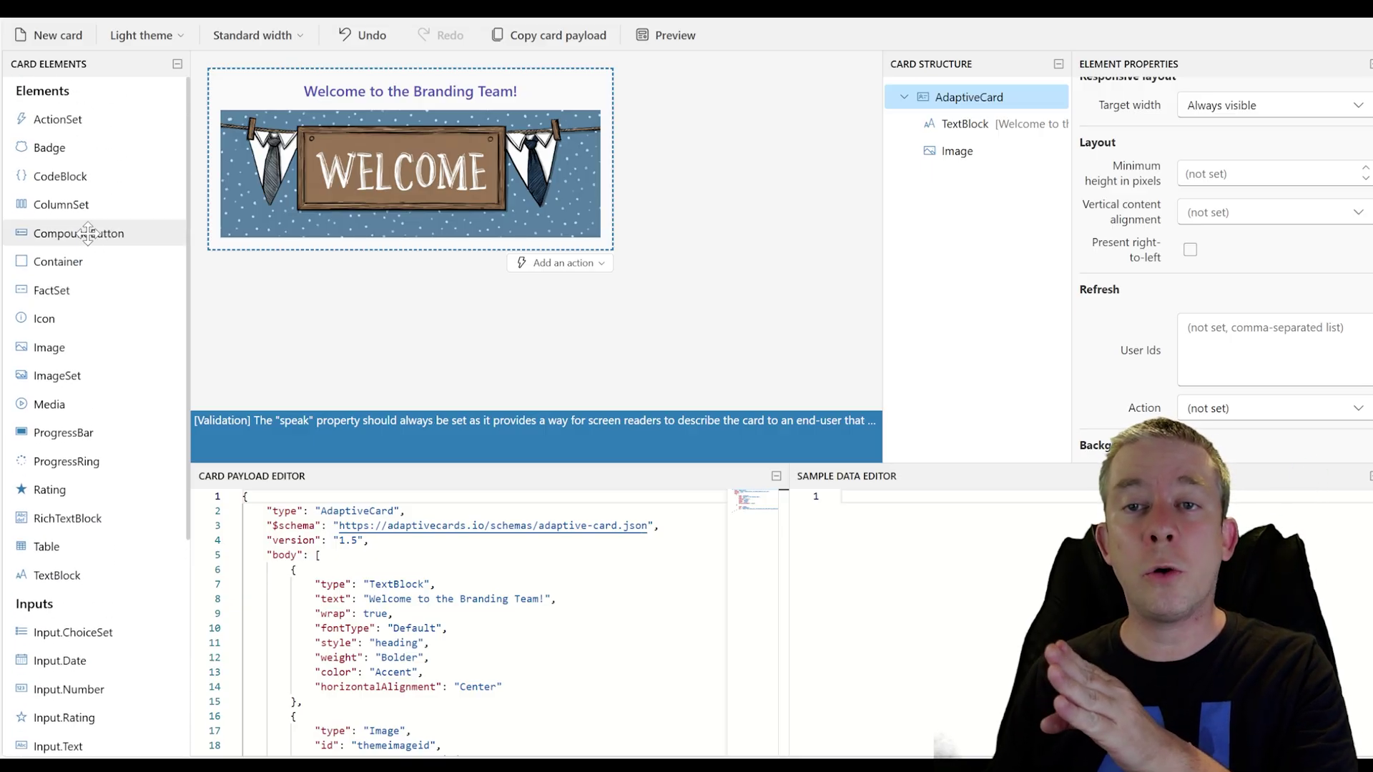
Add a ColumnSet below the banner with two columns, each holding an ActionSet
left_click_drag(64, 204, 286, 258)
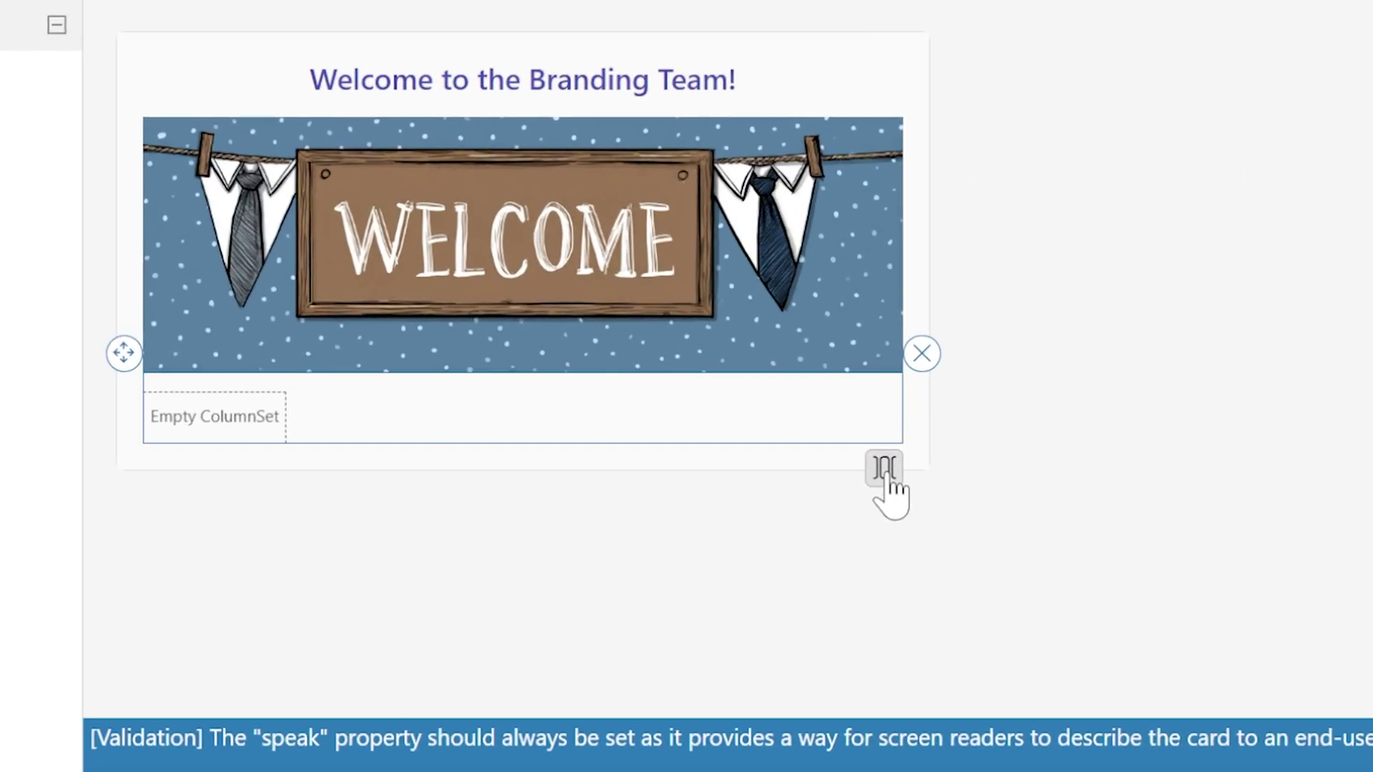
left_click(887, 474)
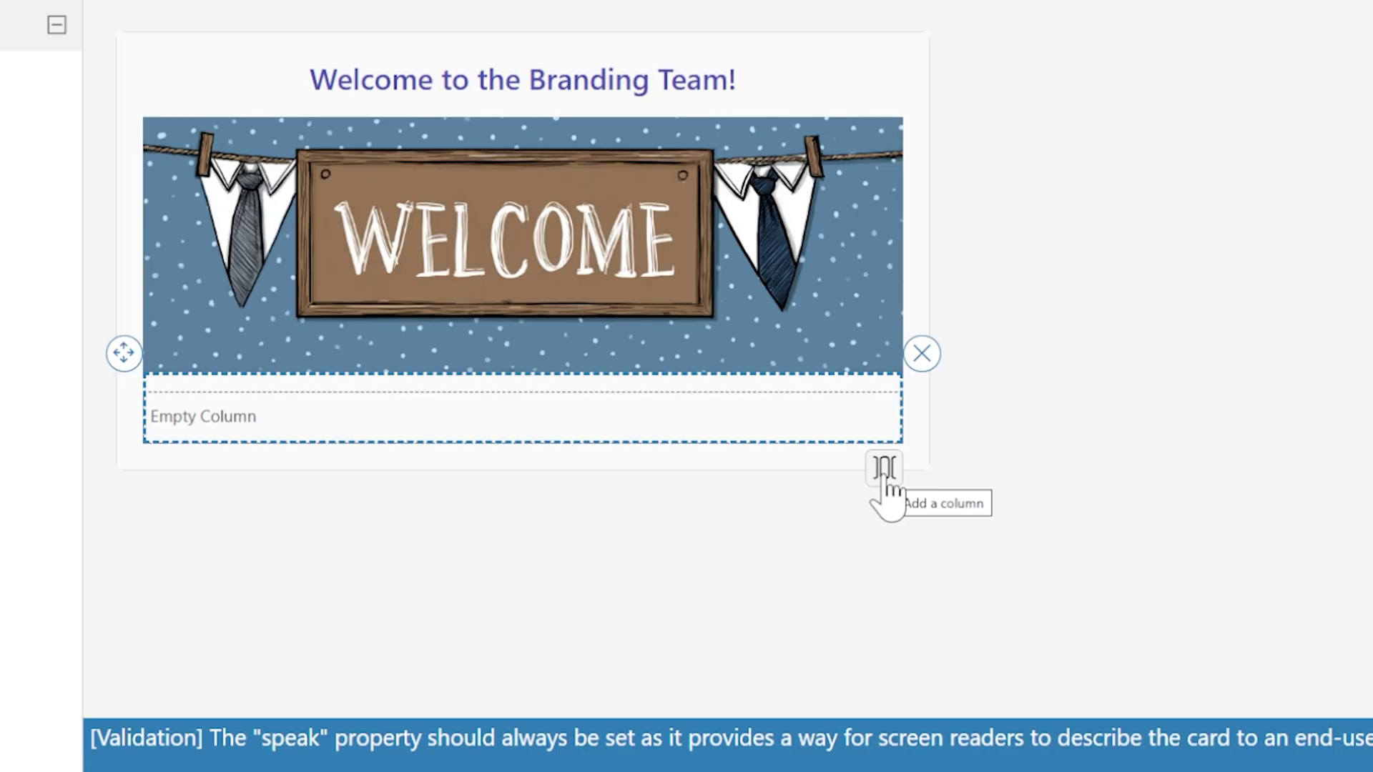
left_click(886, 476)
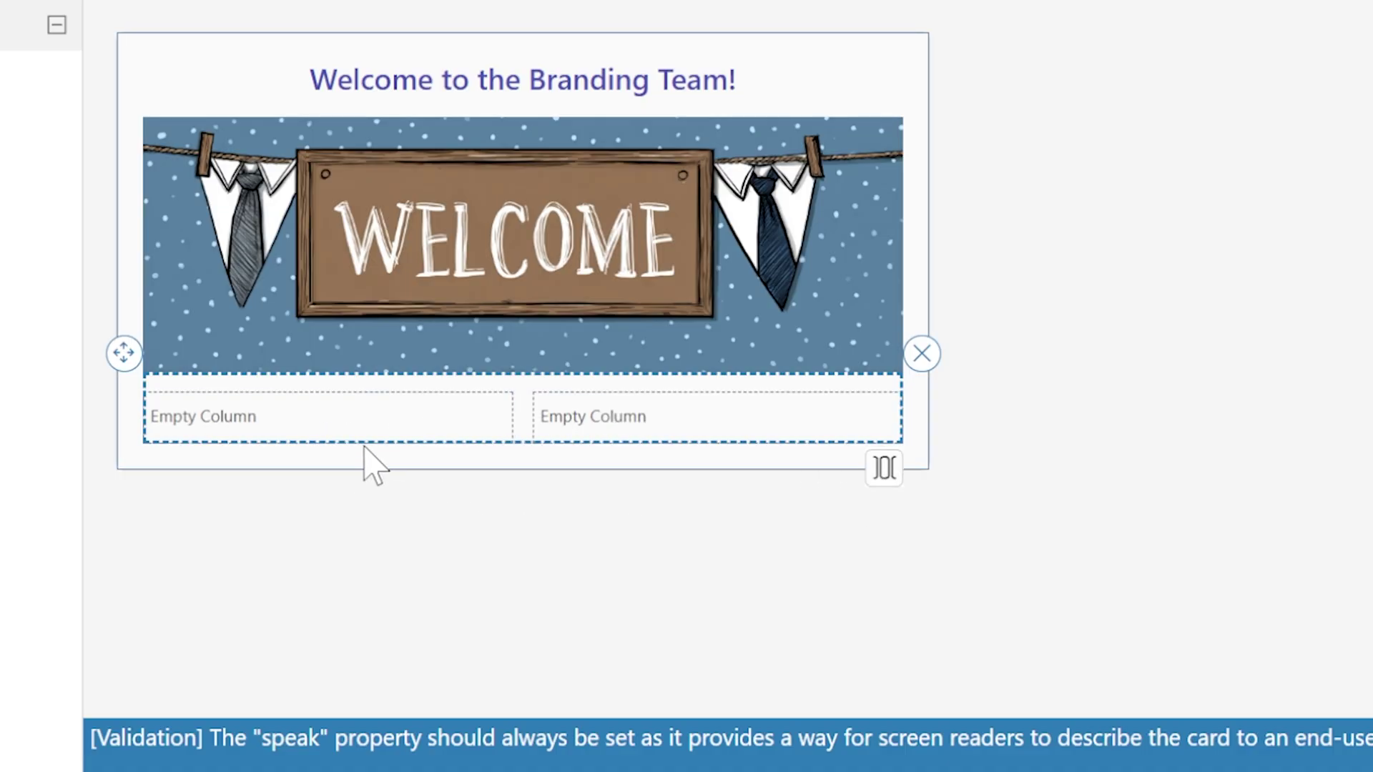
left_click_drag(86, 114, 543, 390)
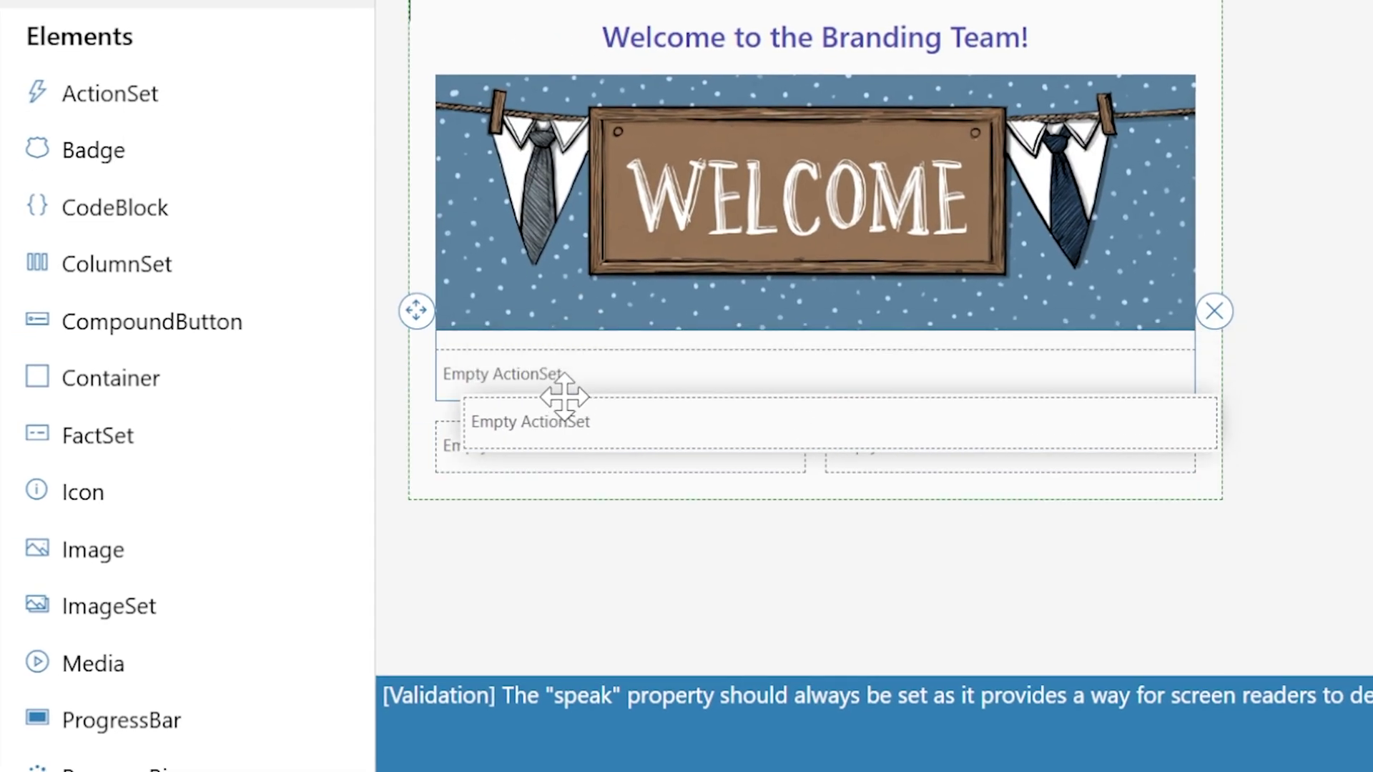
left_click_drag(111, 92, 951, 383)
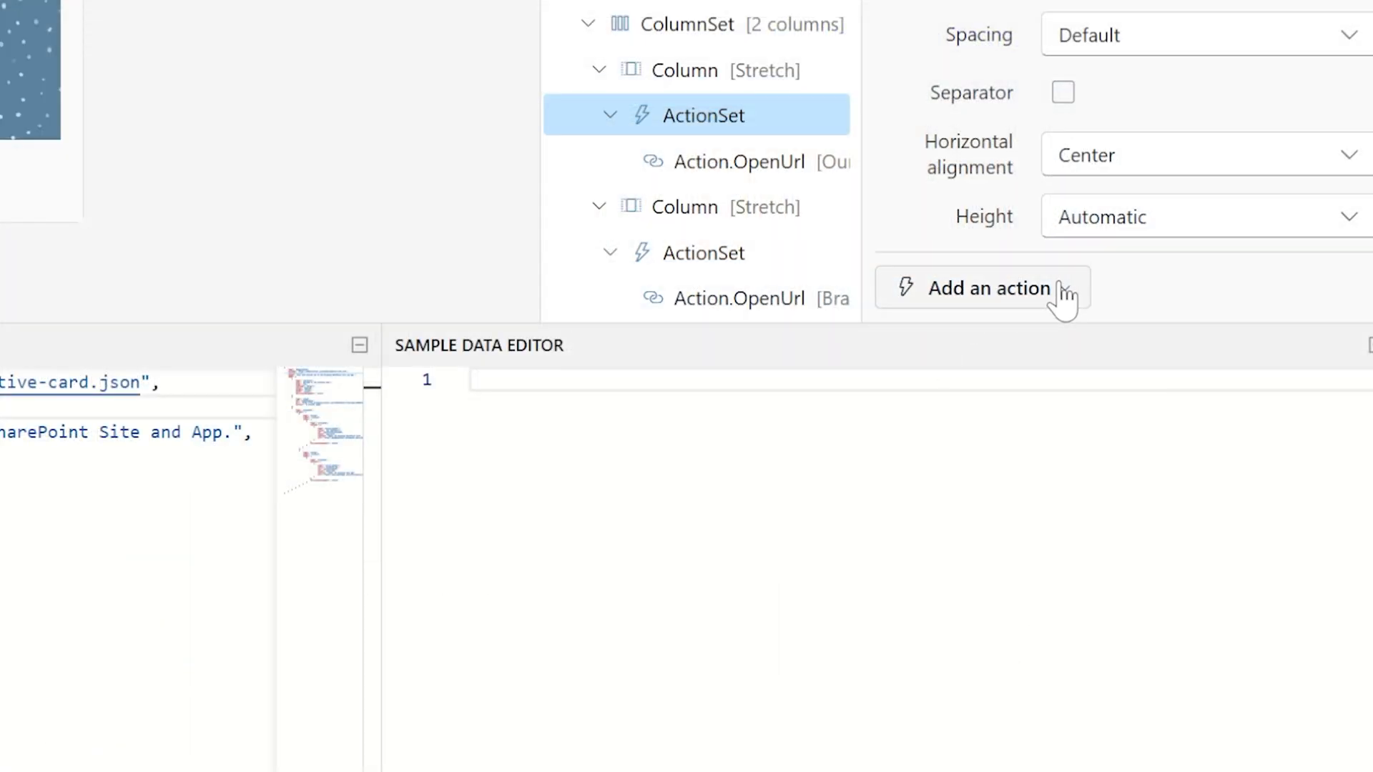
Add an Action.OpenUrl button and set both ActionSets' Horizontal alignment to Center
left_click(1056, 290)
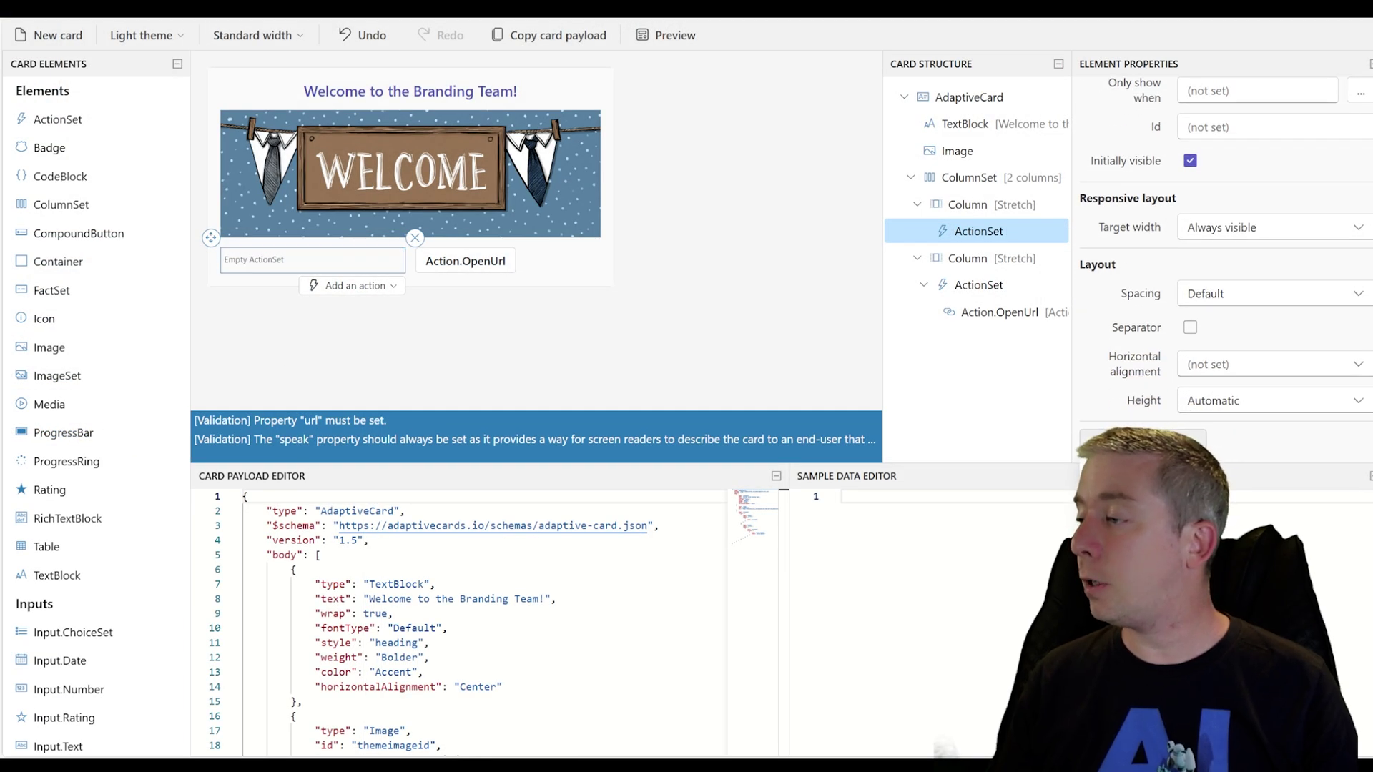
left_click(350, 265)
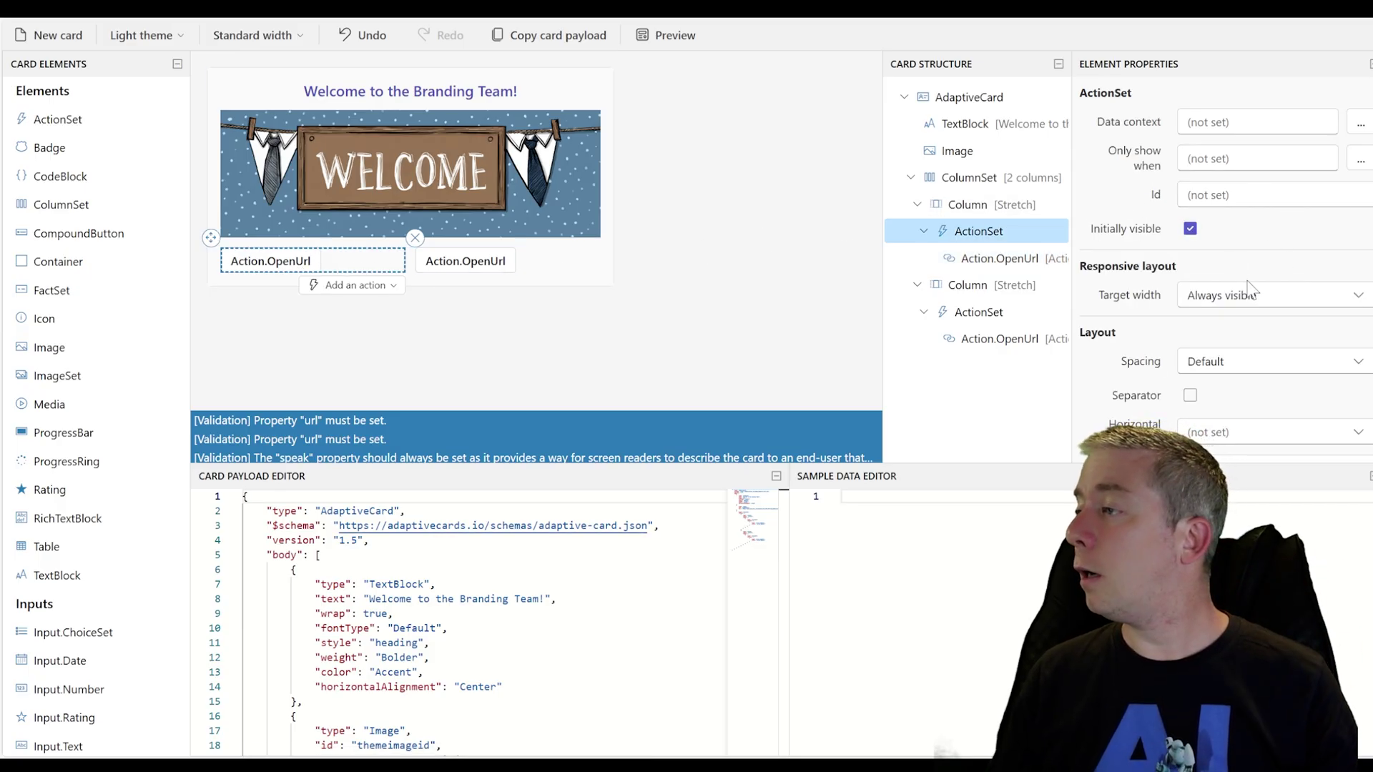
scroll(1248, 288, "down", 1)
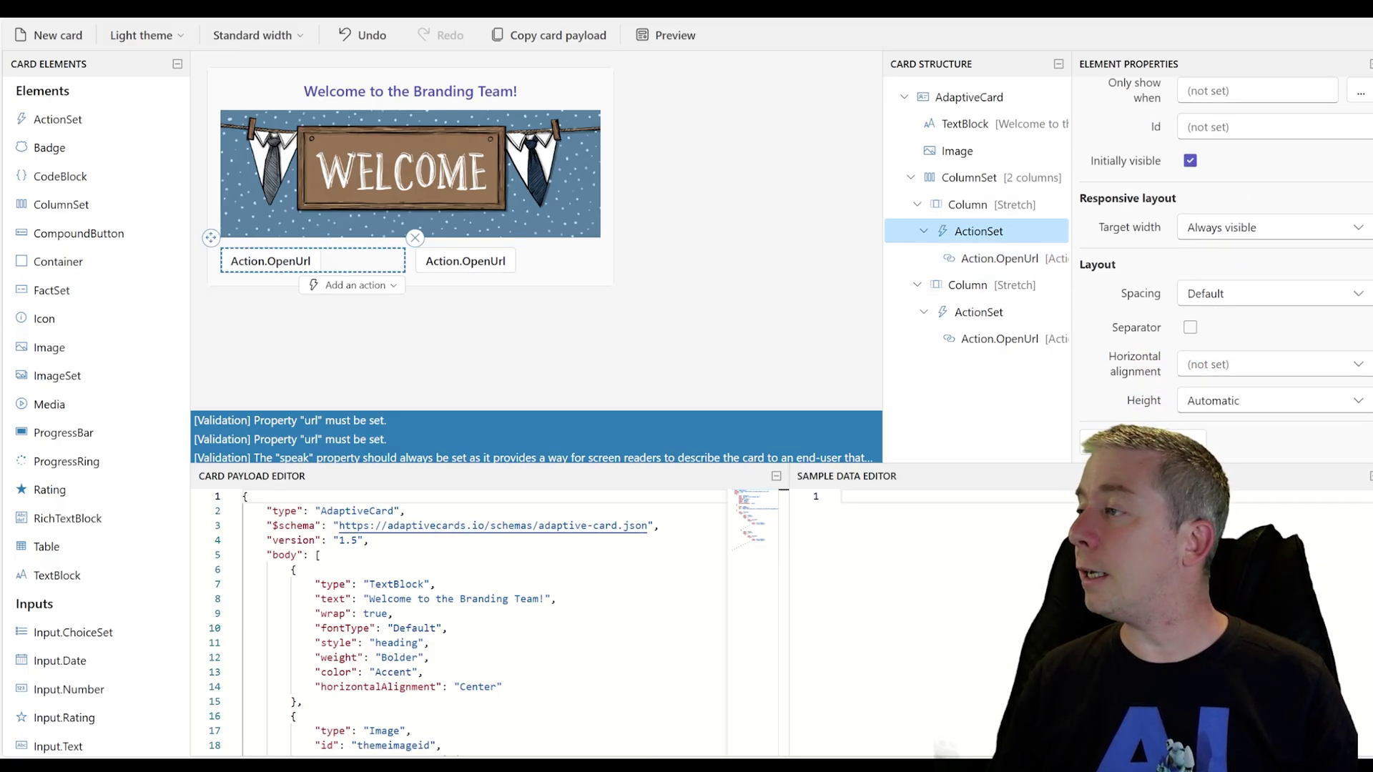
scroll(1276, 372, "up", 1)
scroll(1276, 372, "down", 1)
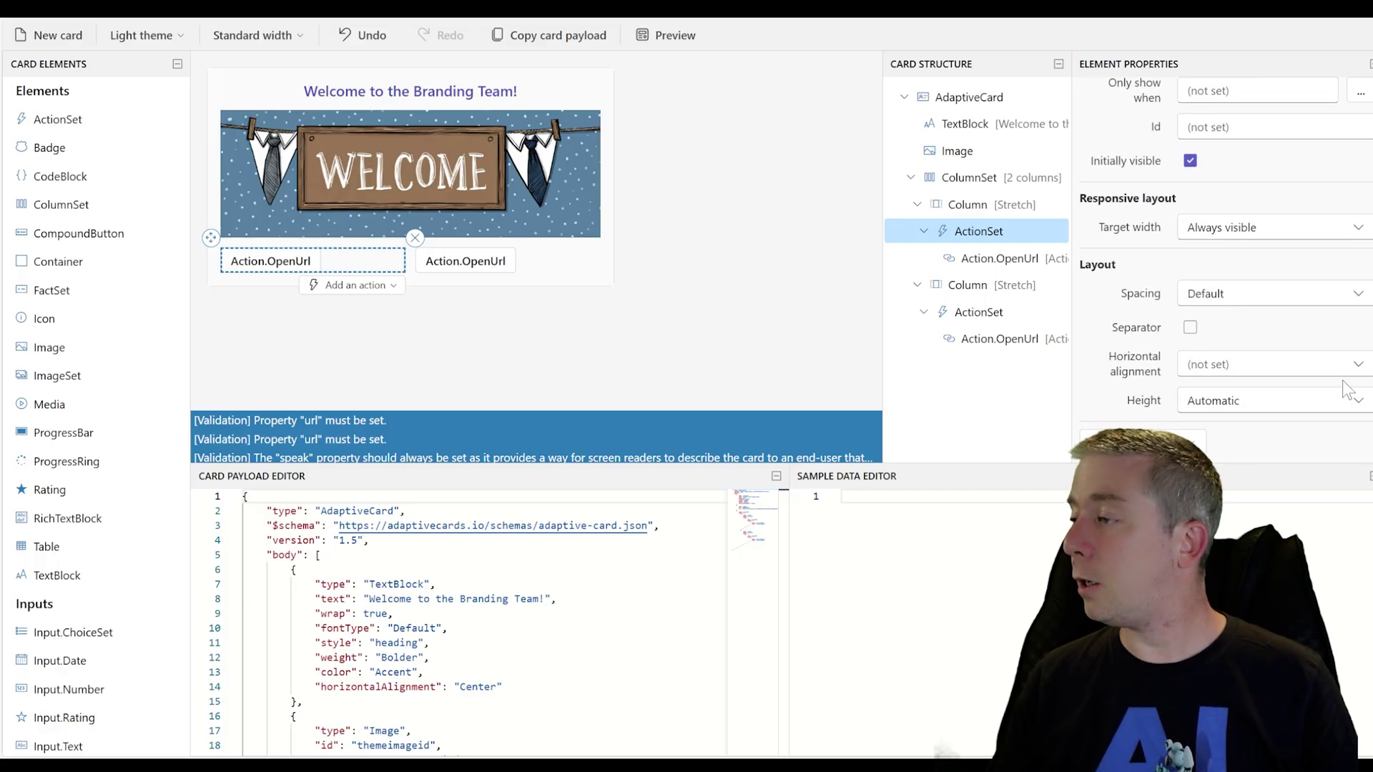
left_click(1266, 363)
left_click(1208, 420)
left_click(532, 261)
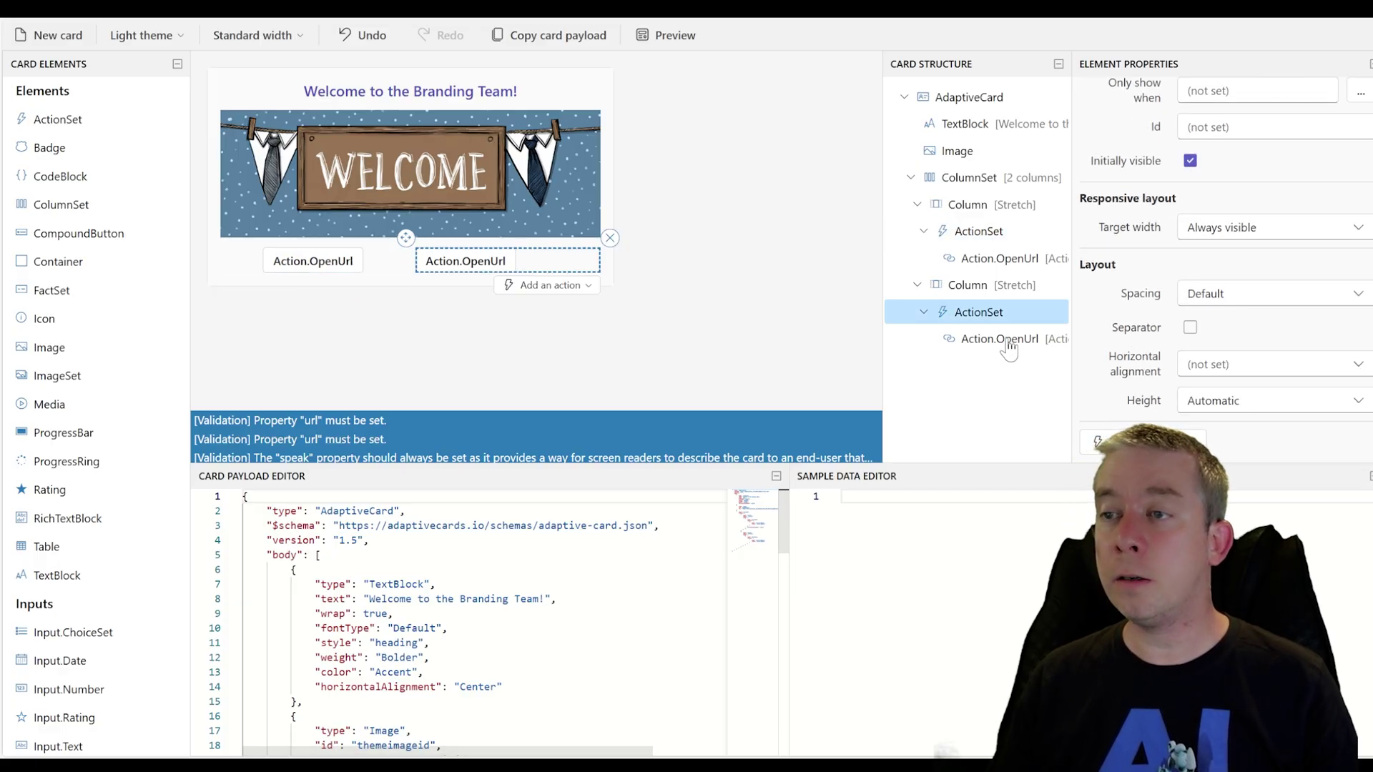
left_click(1358, 379)
left_click(1219, 422)
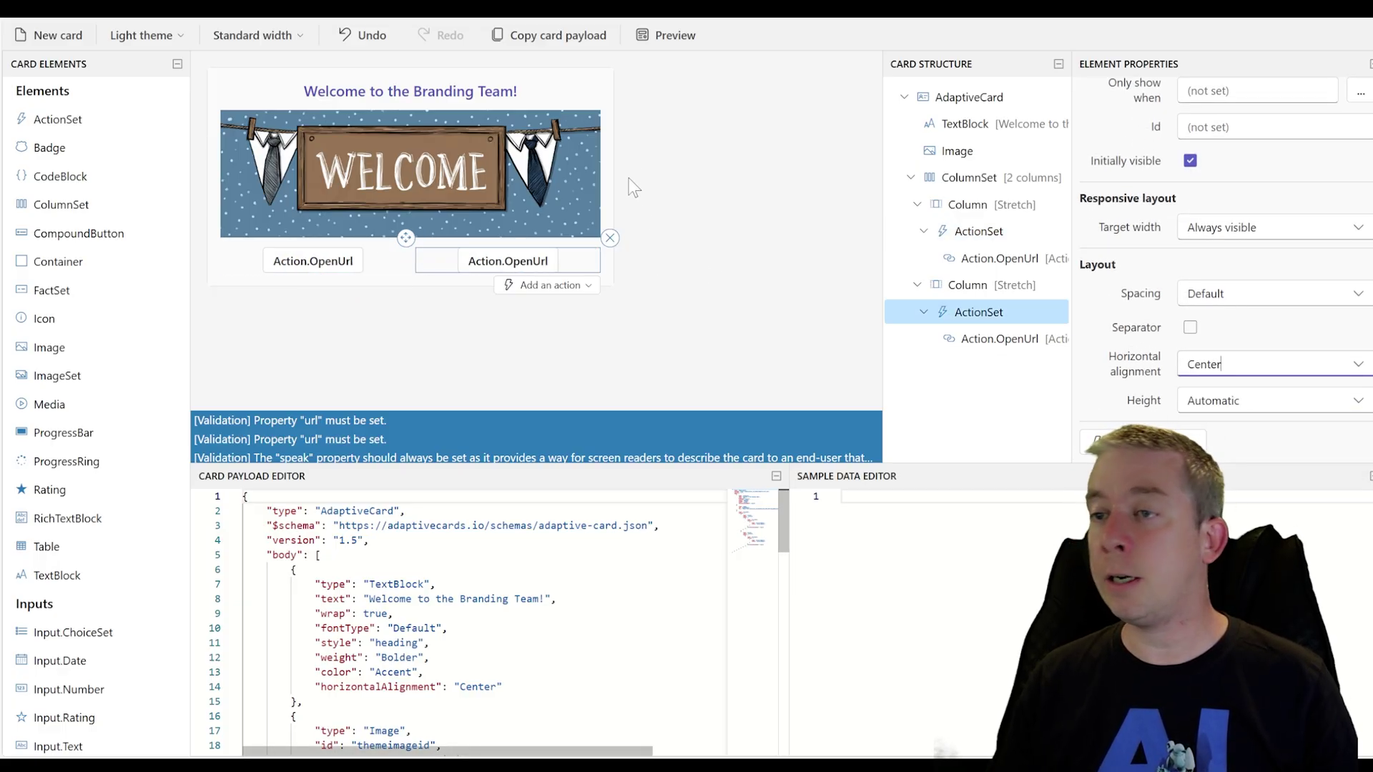
Preview the welcome card at all widths, from very narrow to wide, then close the preview
left_click(670, 41)
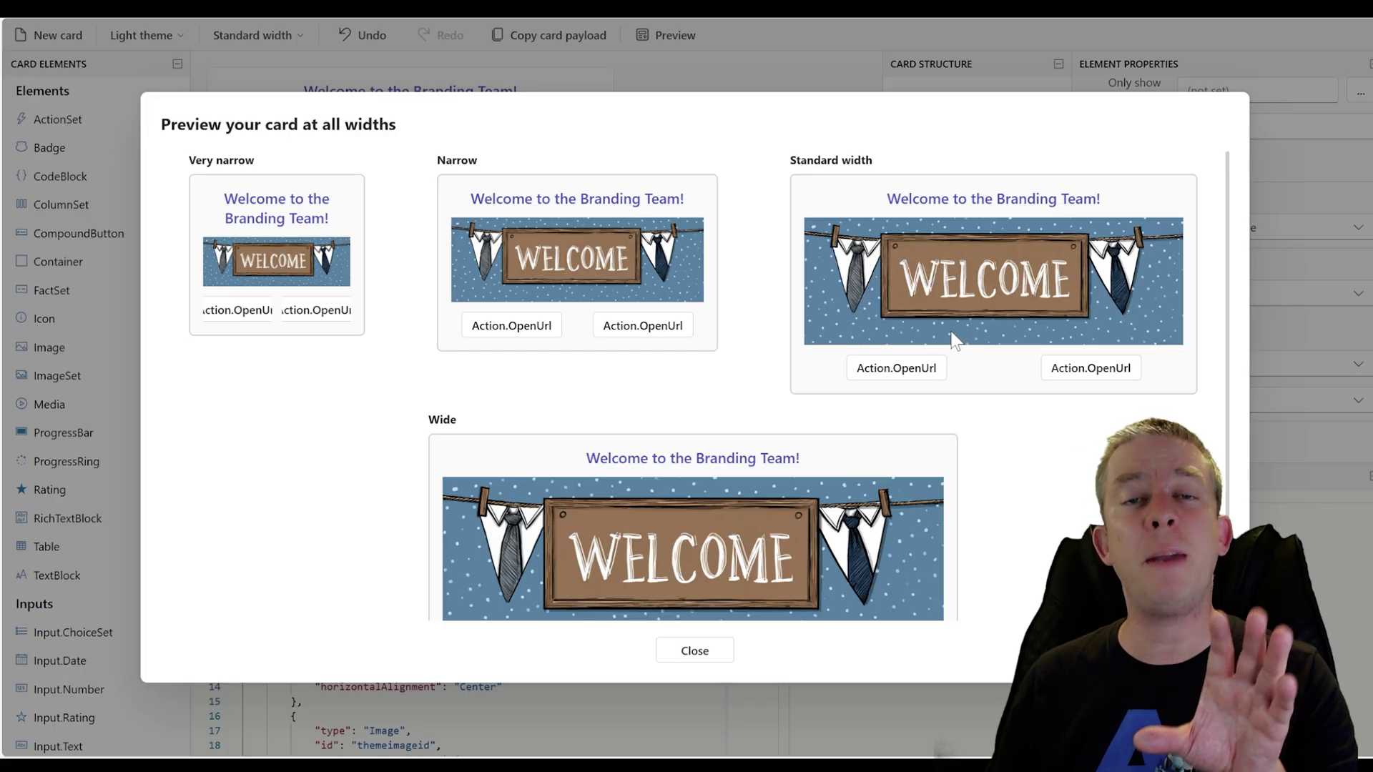
scroll(855, 407, "down", 1)
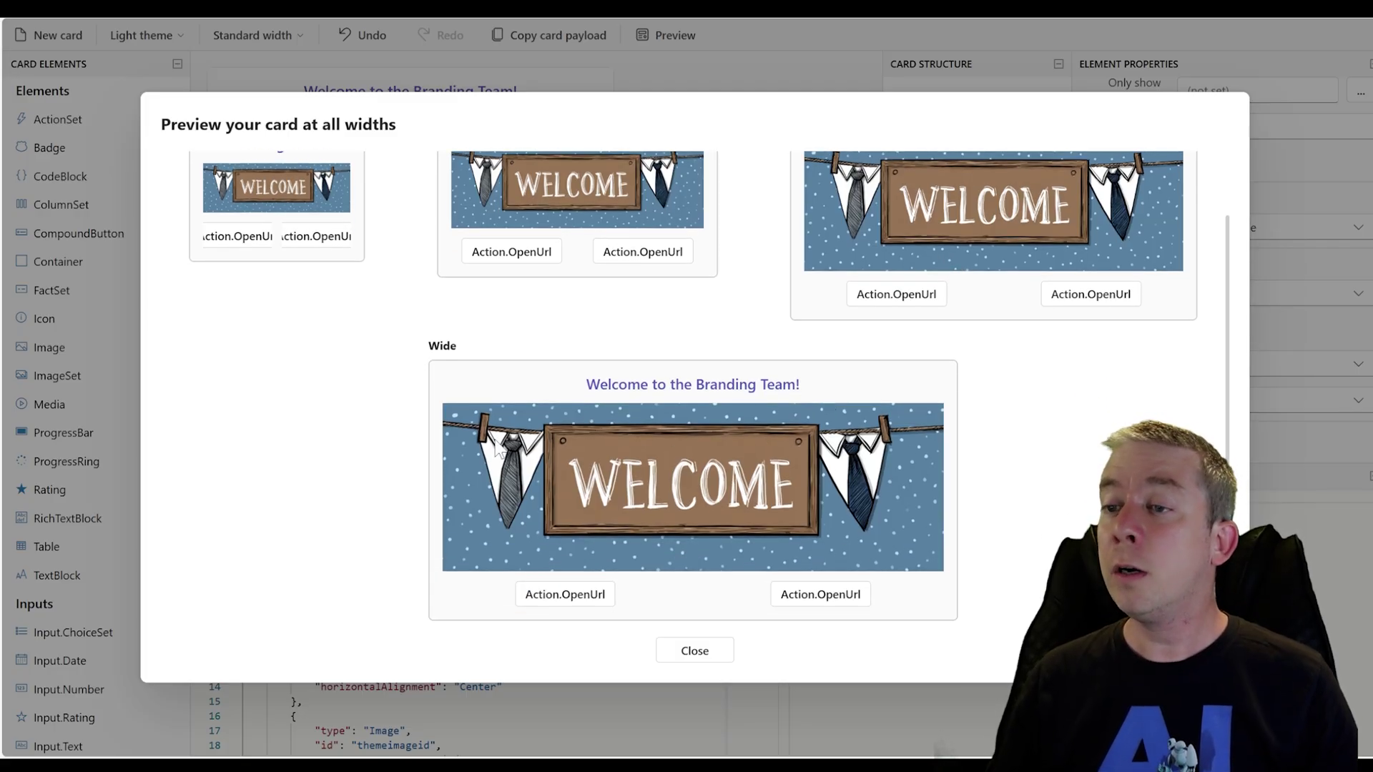
left_click(692, 652)
Give the two link buttons the Ids btnSharePointSiteID and btnPowerAppID
left_click(321, 269)
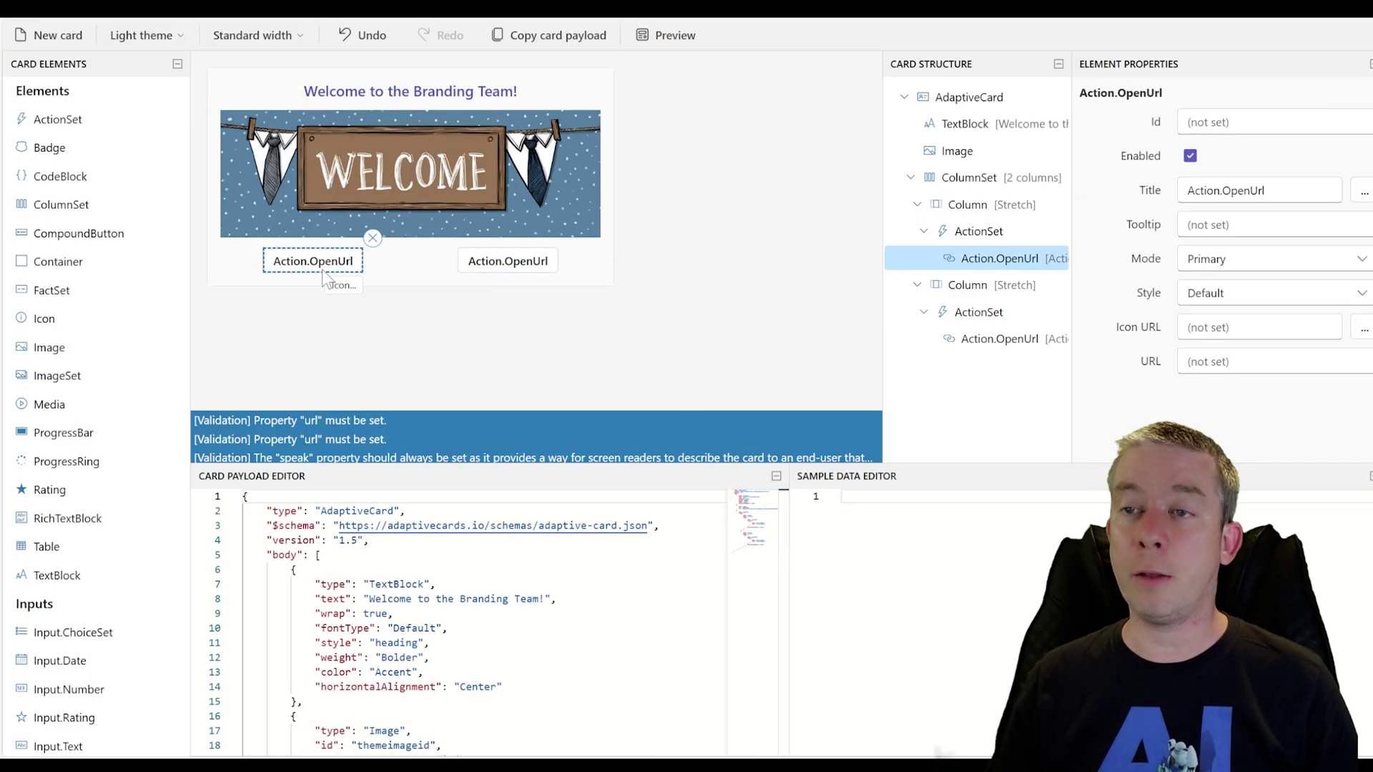
left_click(1273, 123)
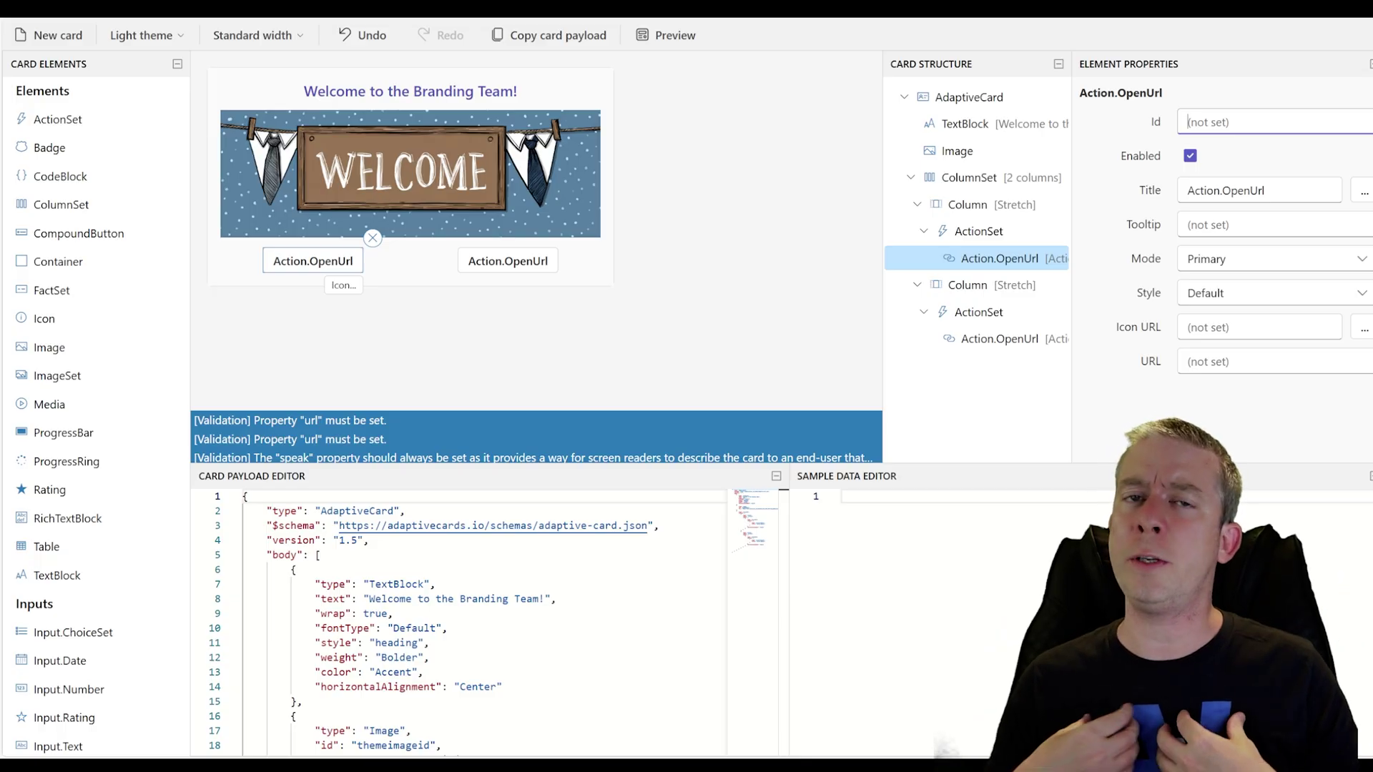
type("btnSharePointSiteID")
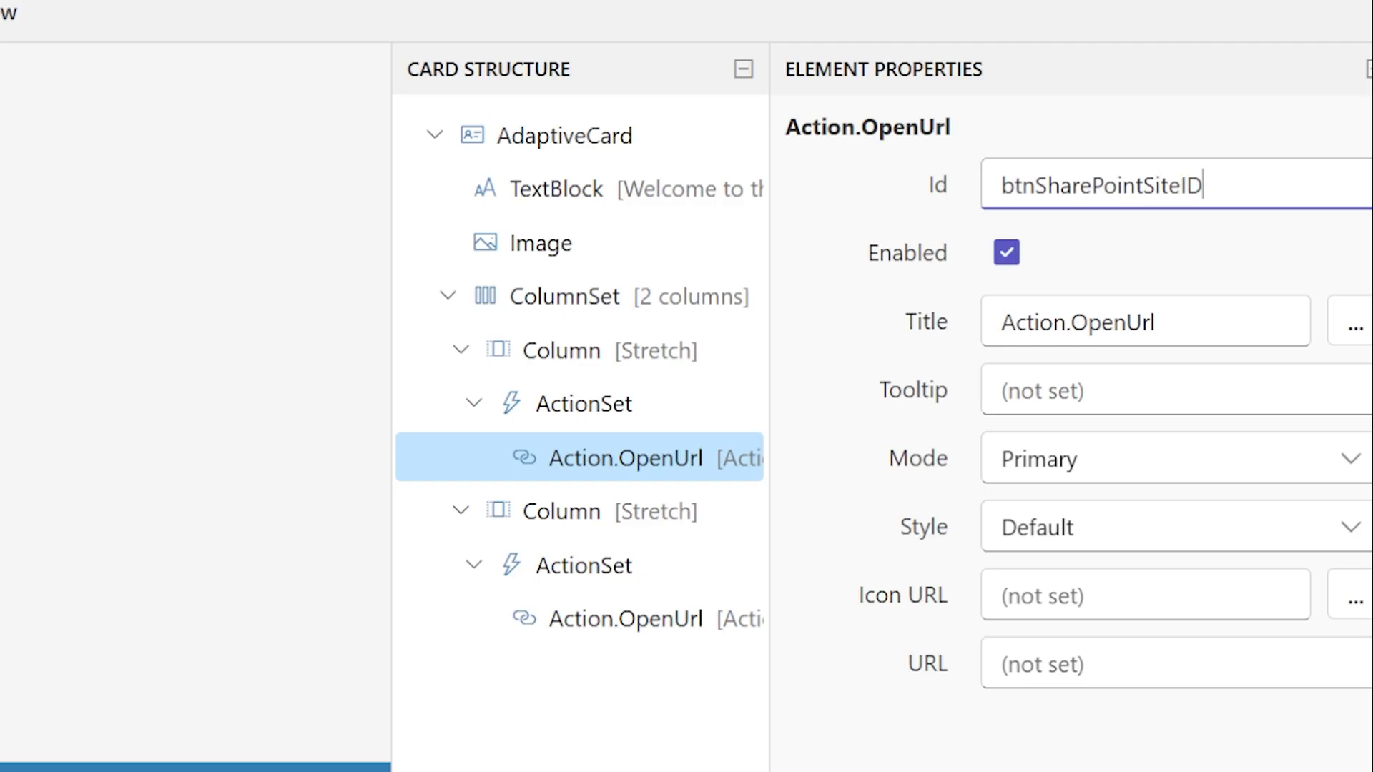
left_click(614, 619)
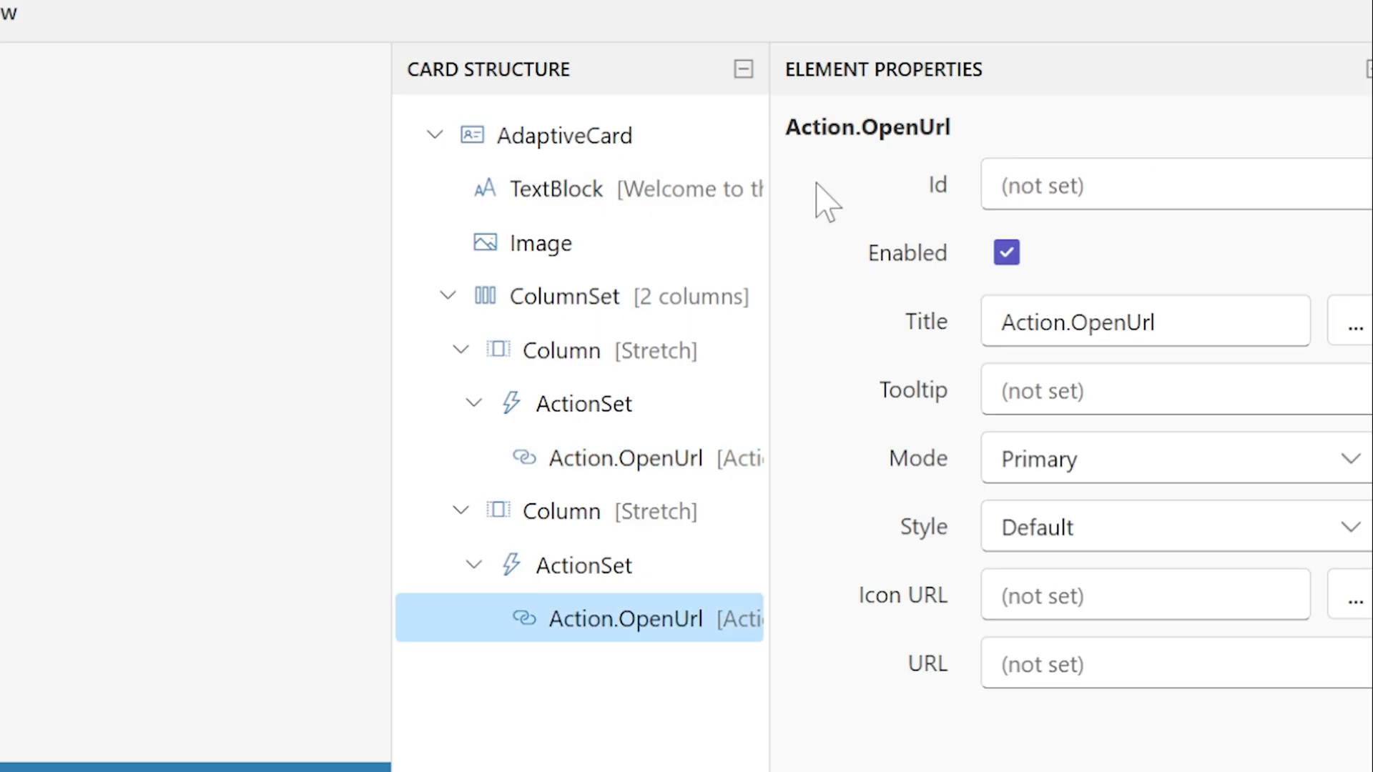
left_click(1001, 185)
type("btn")
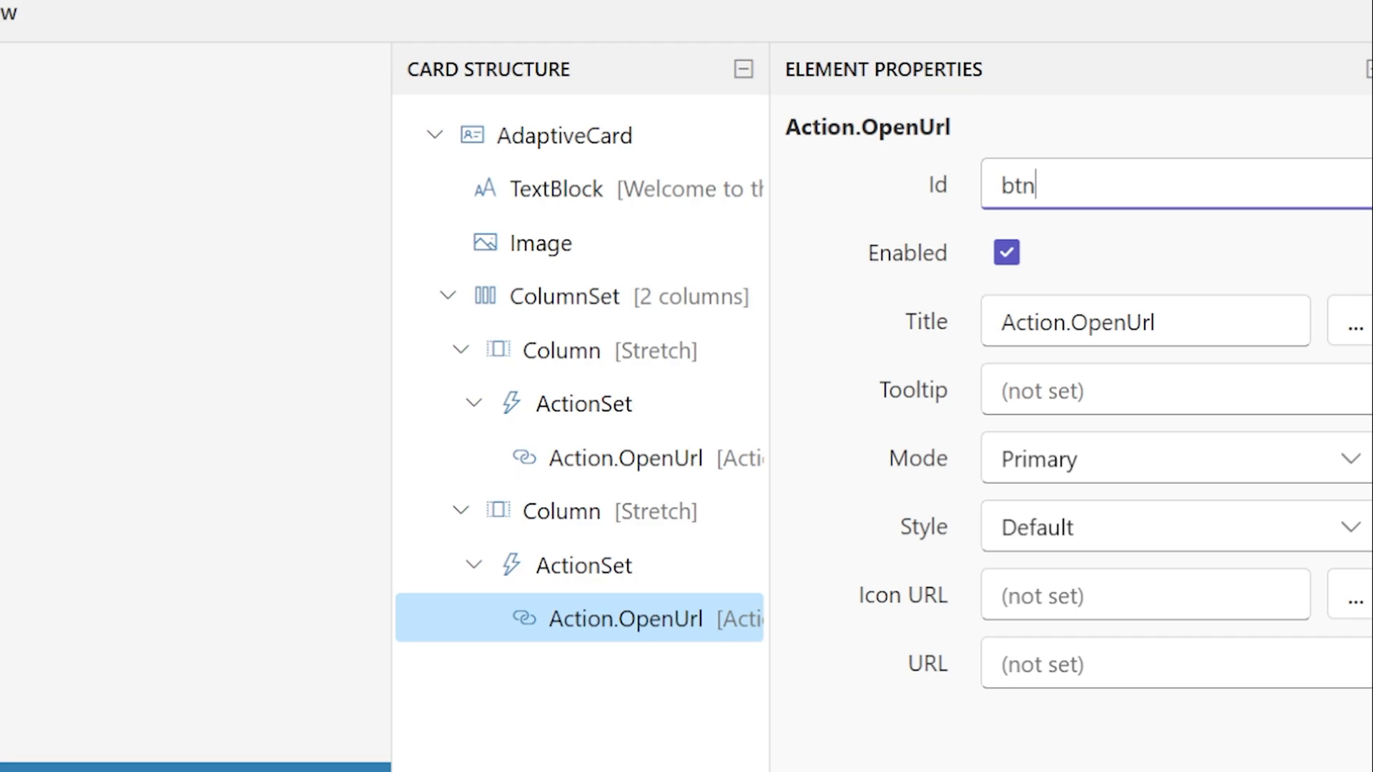
type("PowerApp")
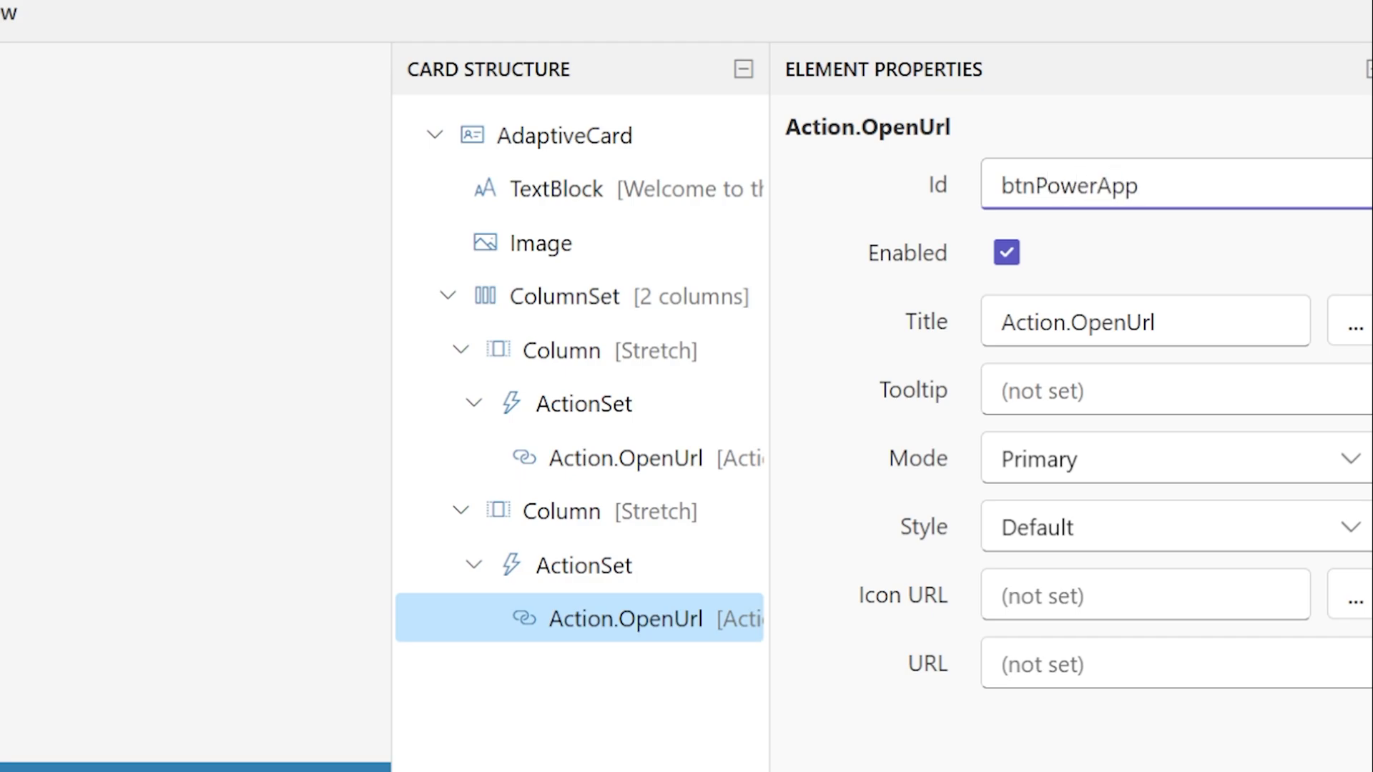
type("ID")
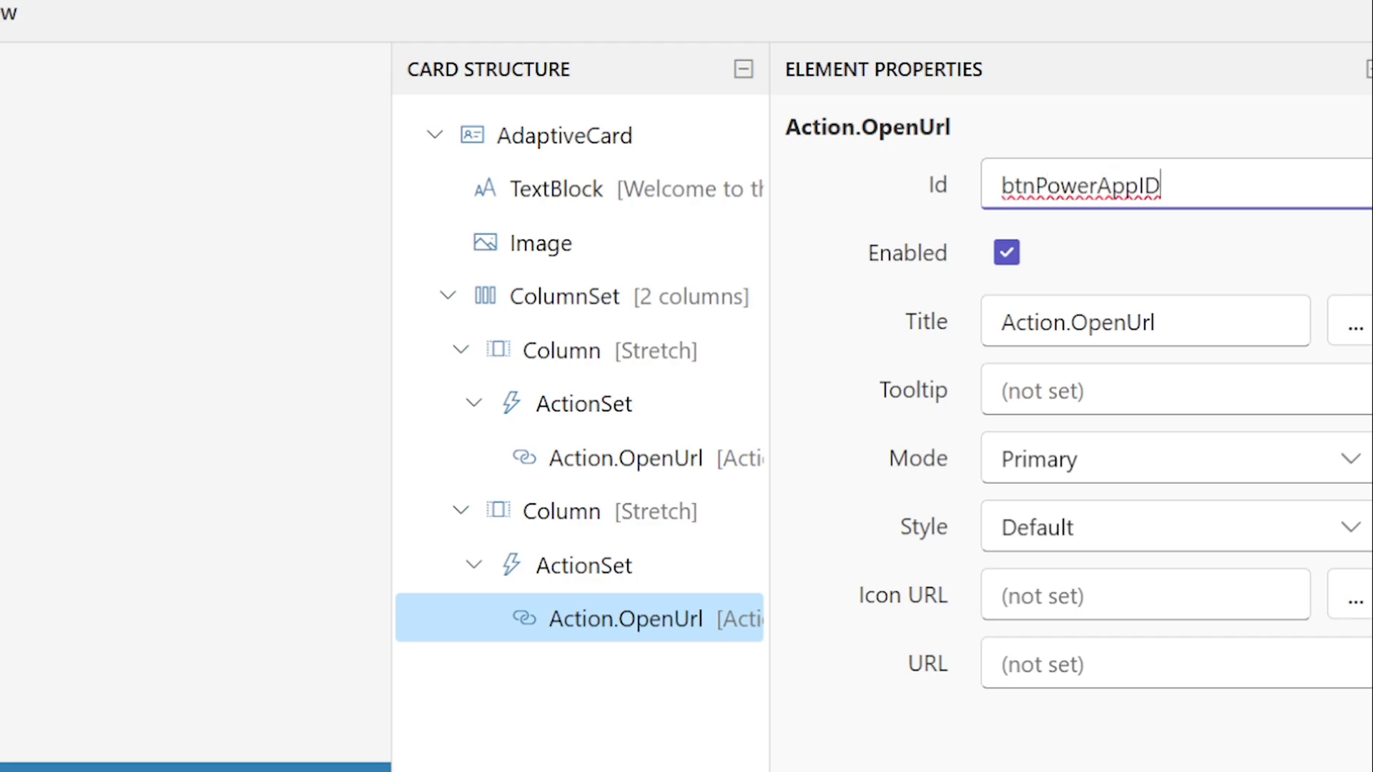
Retitle the link buttons 'Our SharePoint' and 'Branding App'
left_click(615, 458)
left_click(935, 329)
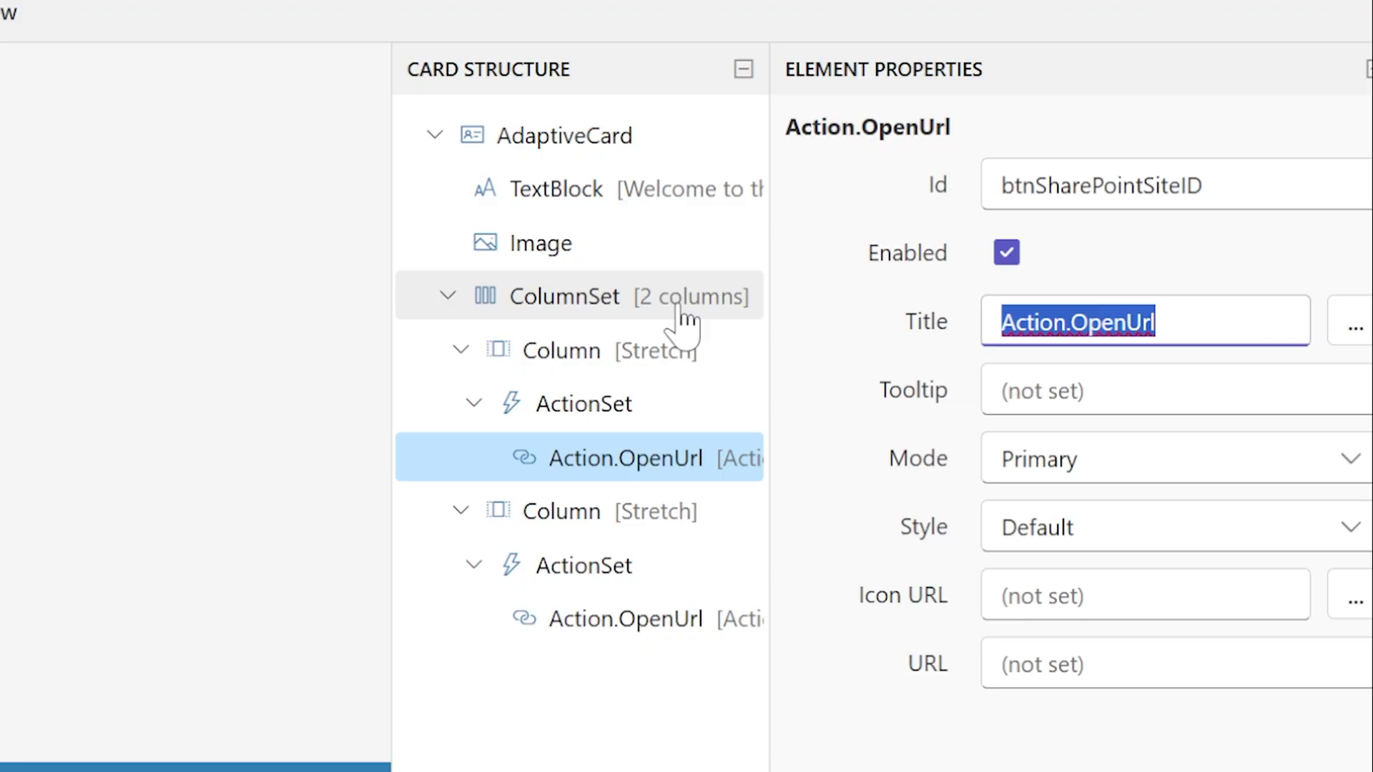
type("Our SharePoint")
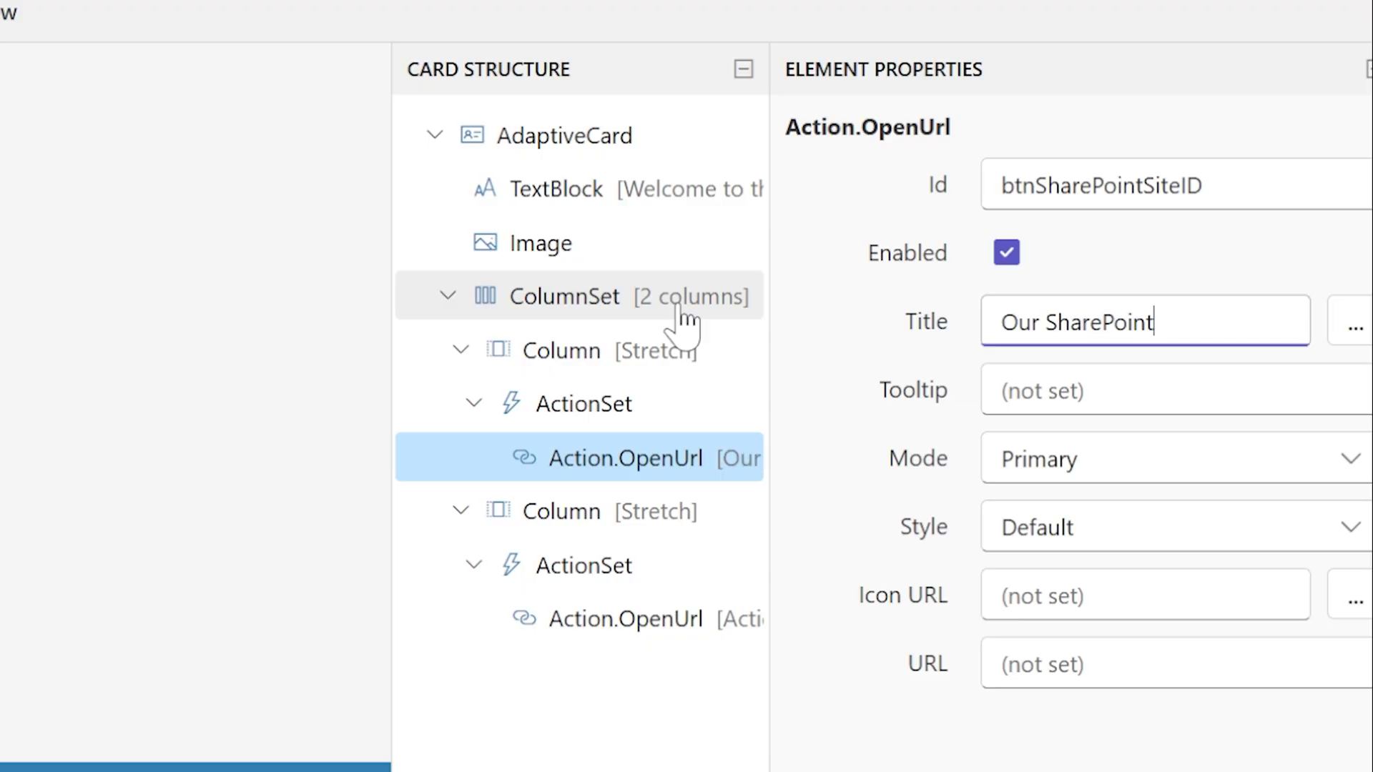
left_click(614, 619)
left_click(1237, 315)
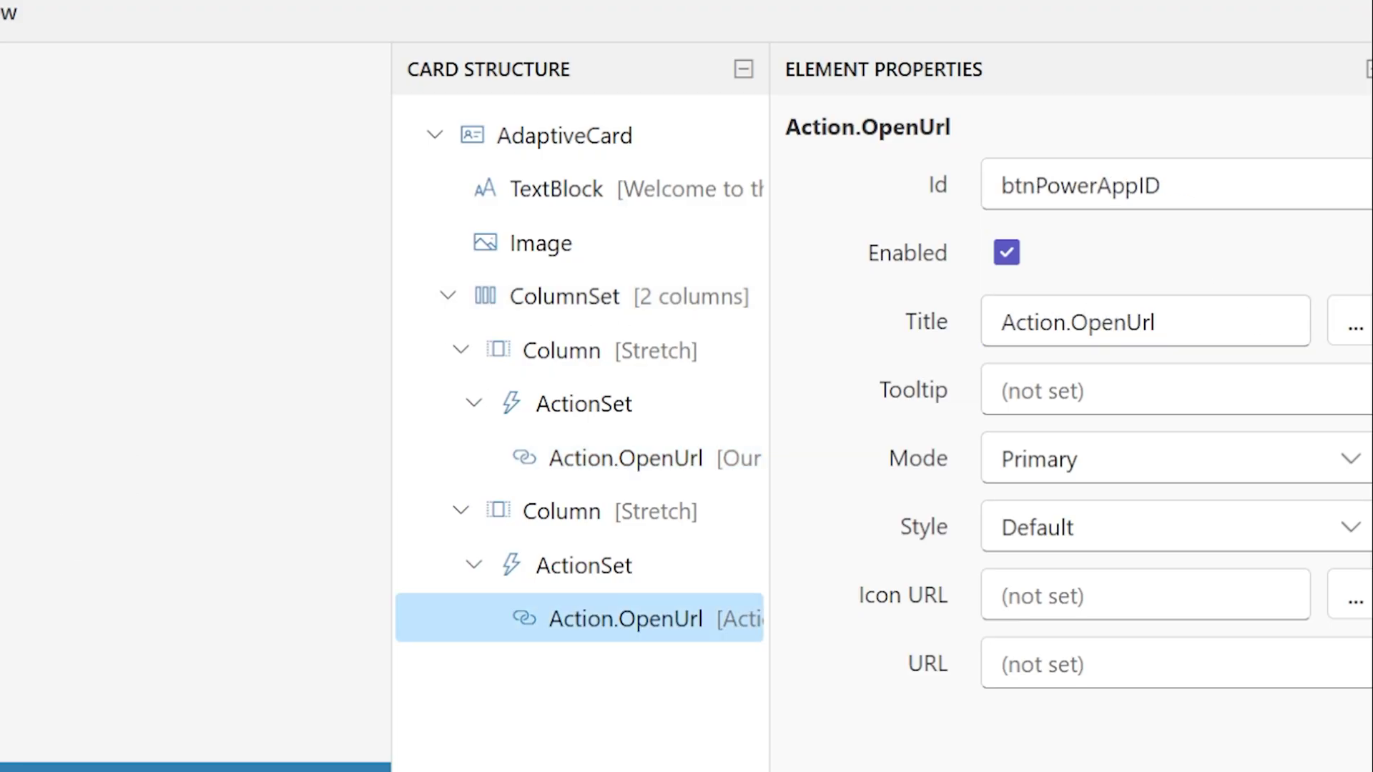
key("ctrl+a")
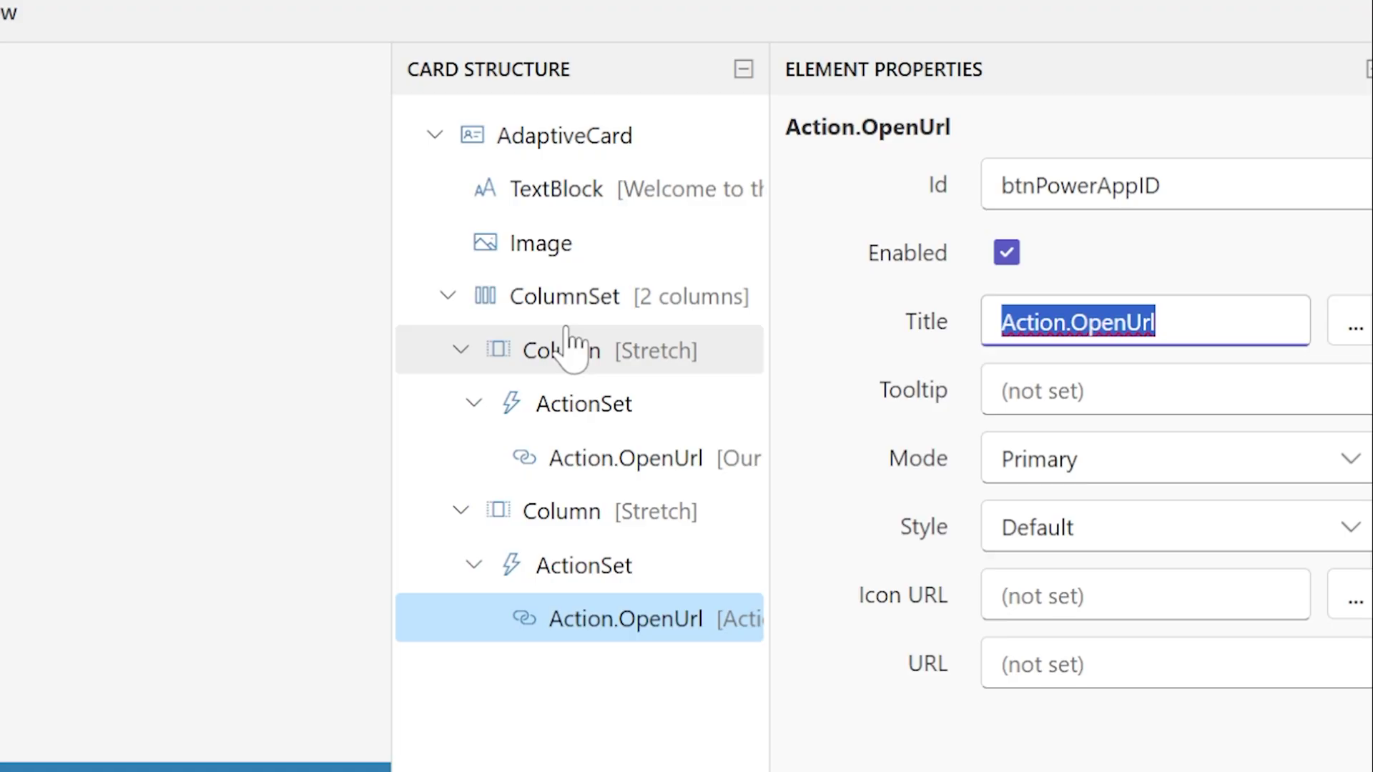
type("Branding App")
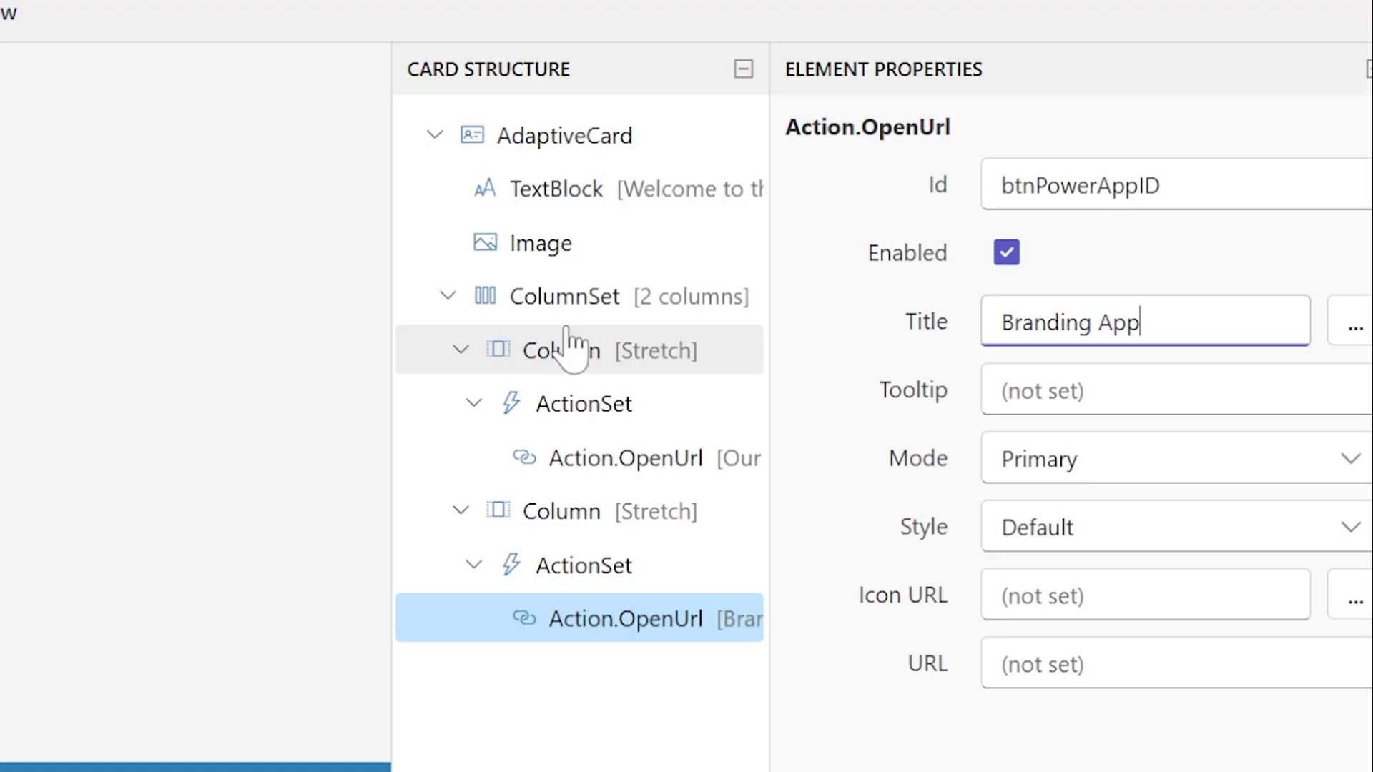
left_click(328, 265)
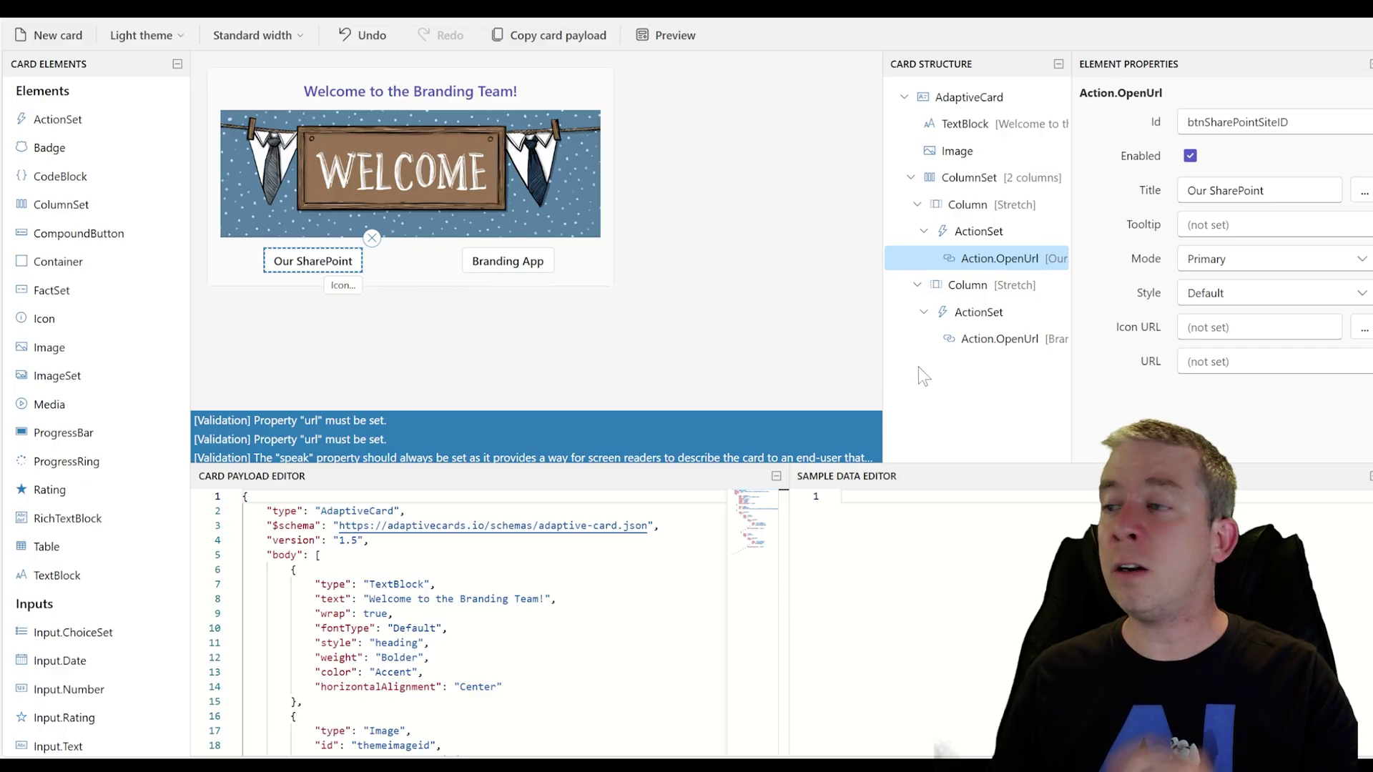
Set both link buttons to the Positive style, after briefly trying Destructive on Branding App
left_click(1265, 294)
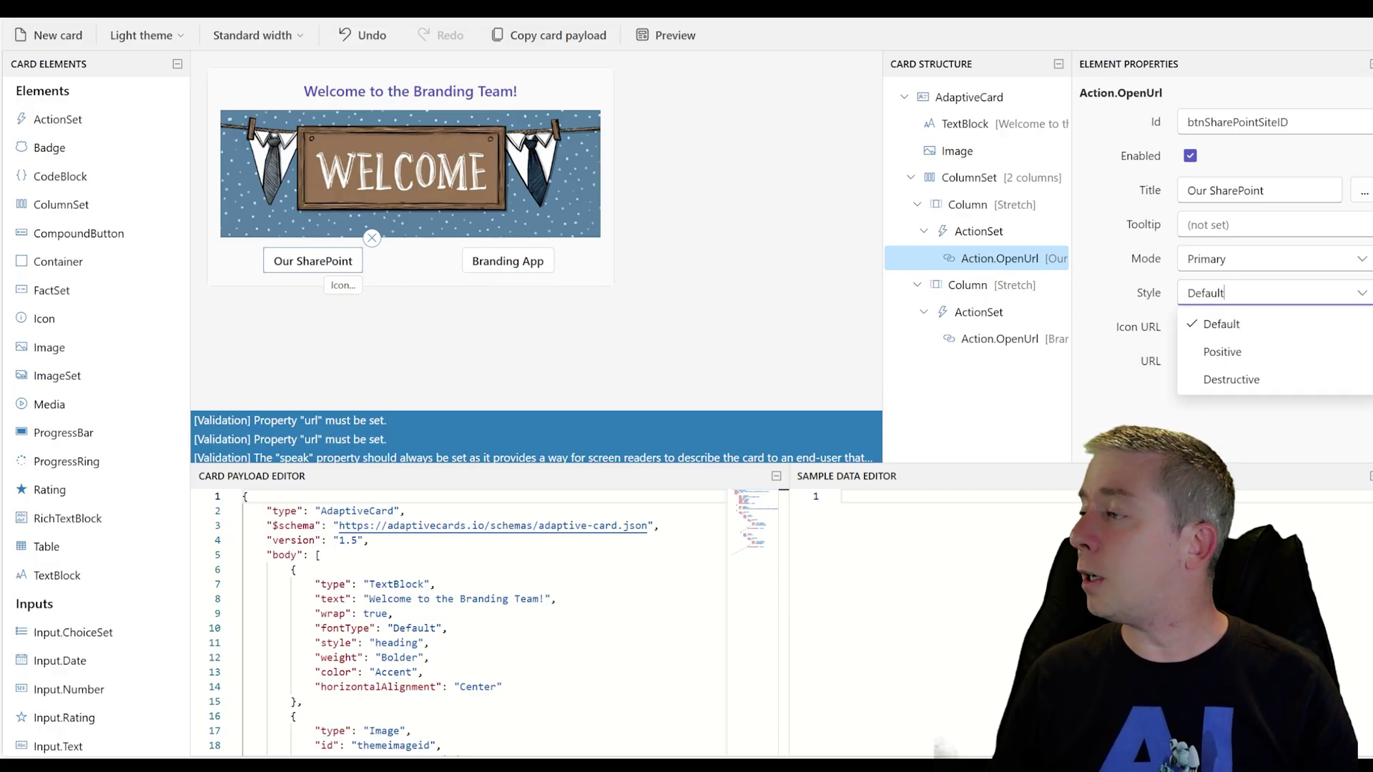
left_click(1222, 351)
left_click(508, 261)
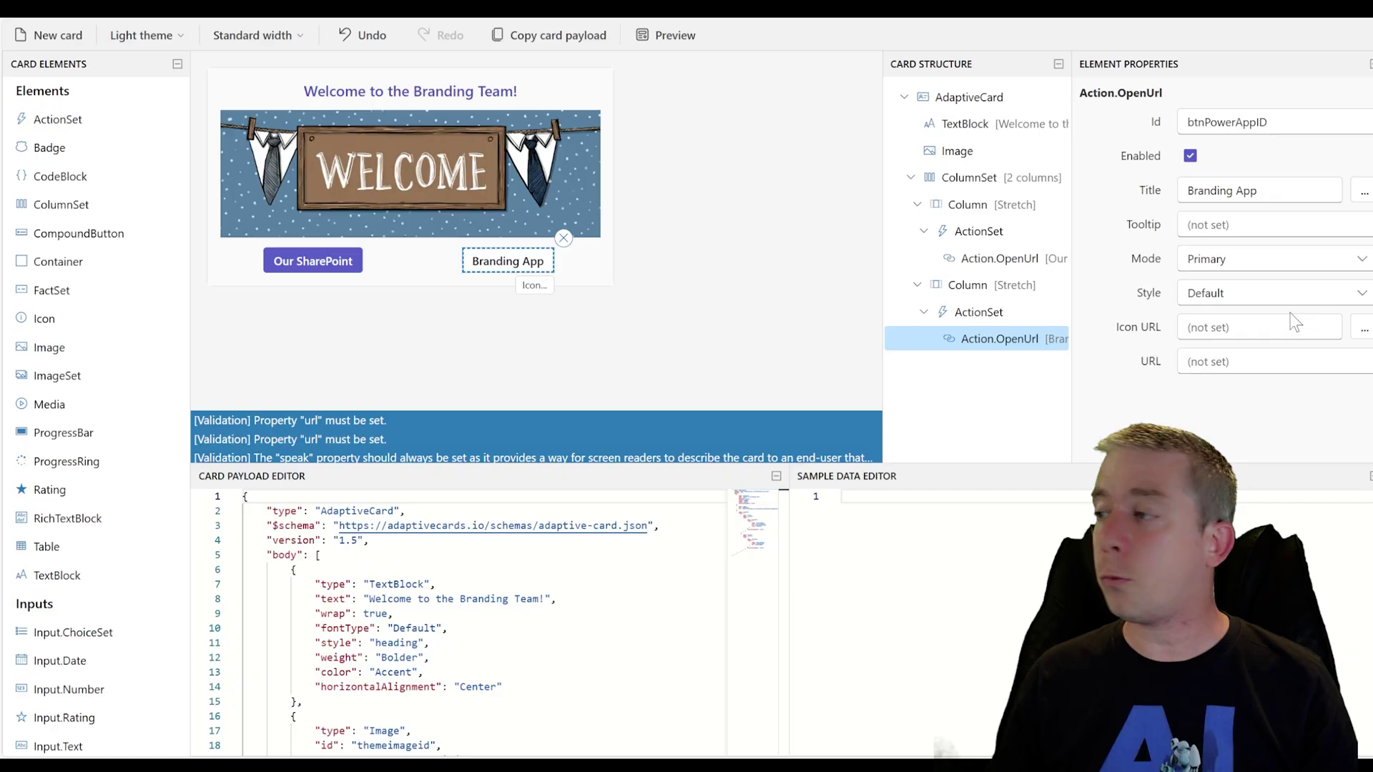
left_click(1287, 300)
left_click(1216, 376)
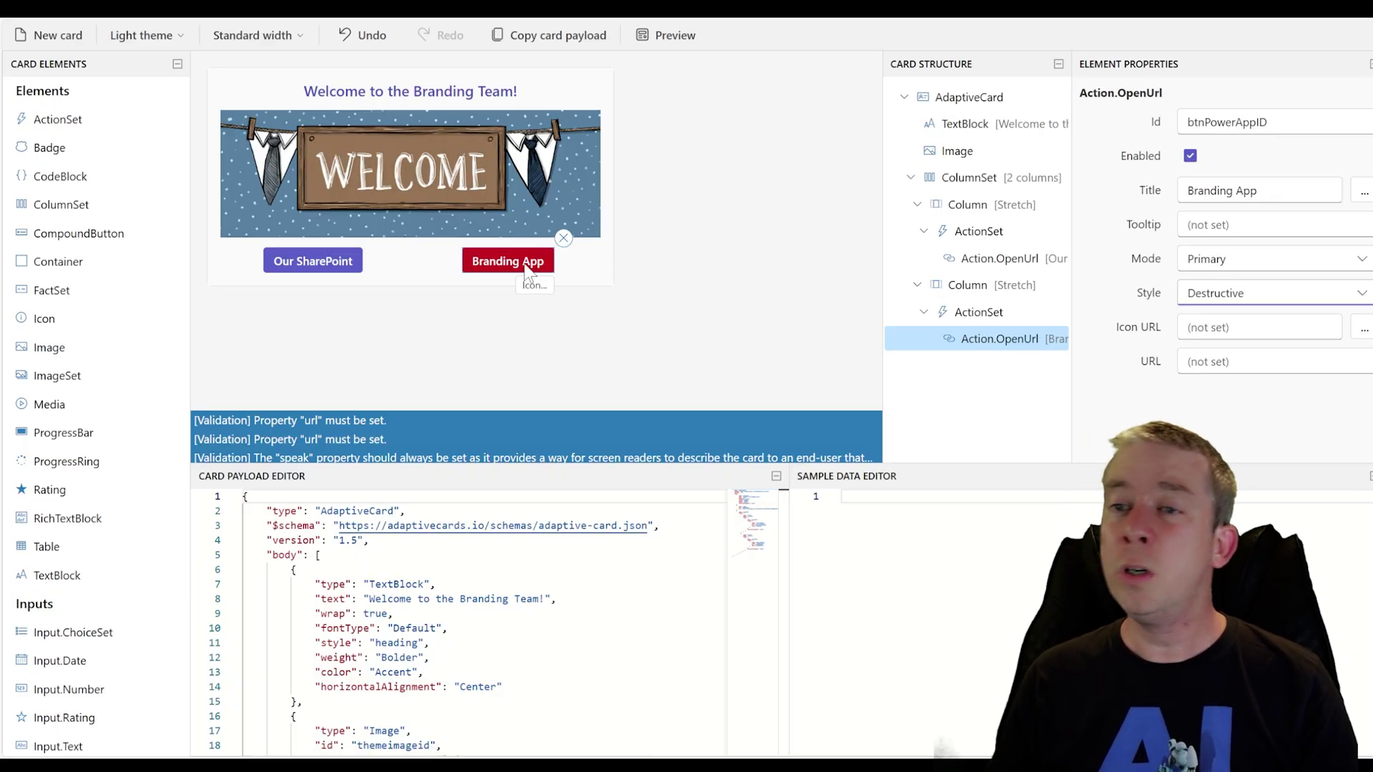
left_click(1287, 293)
left_click(1219, 351)
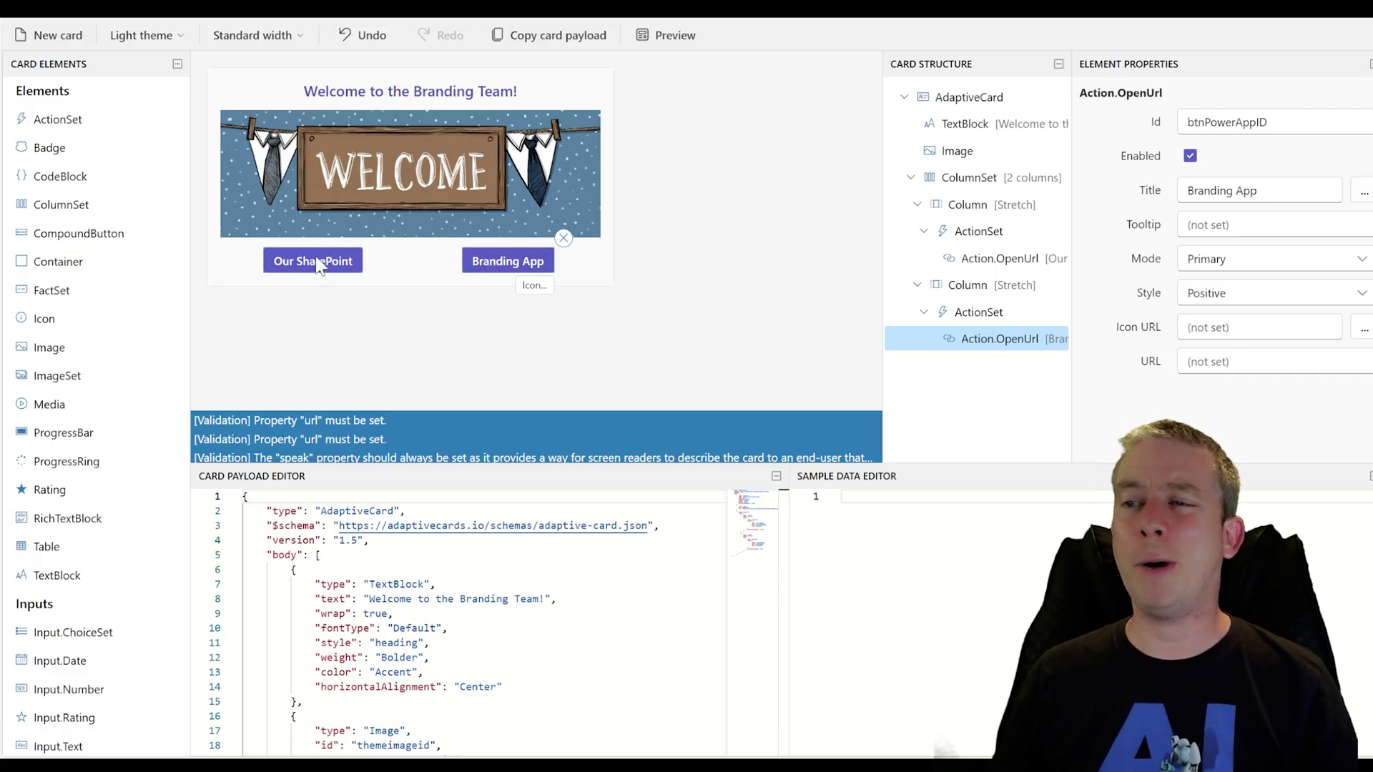
Bring up the Select an icon catalog for the Our SharePoint button
left_click(433, 280)
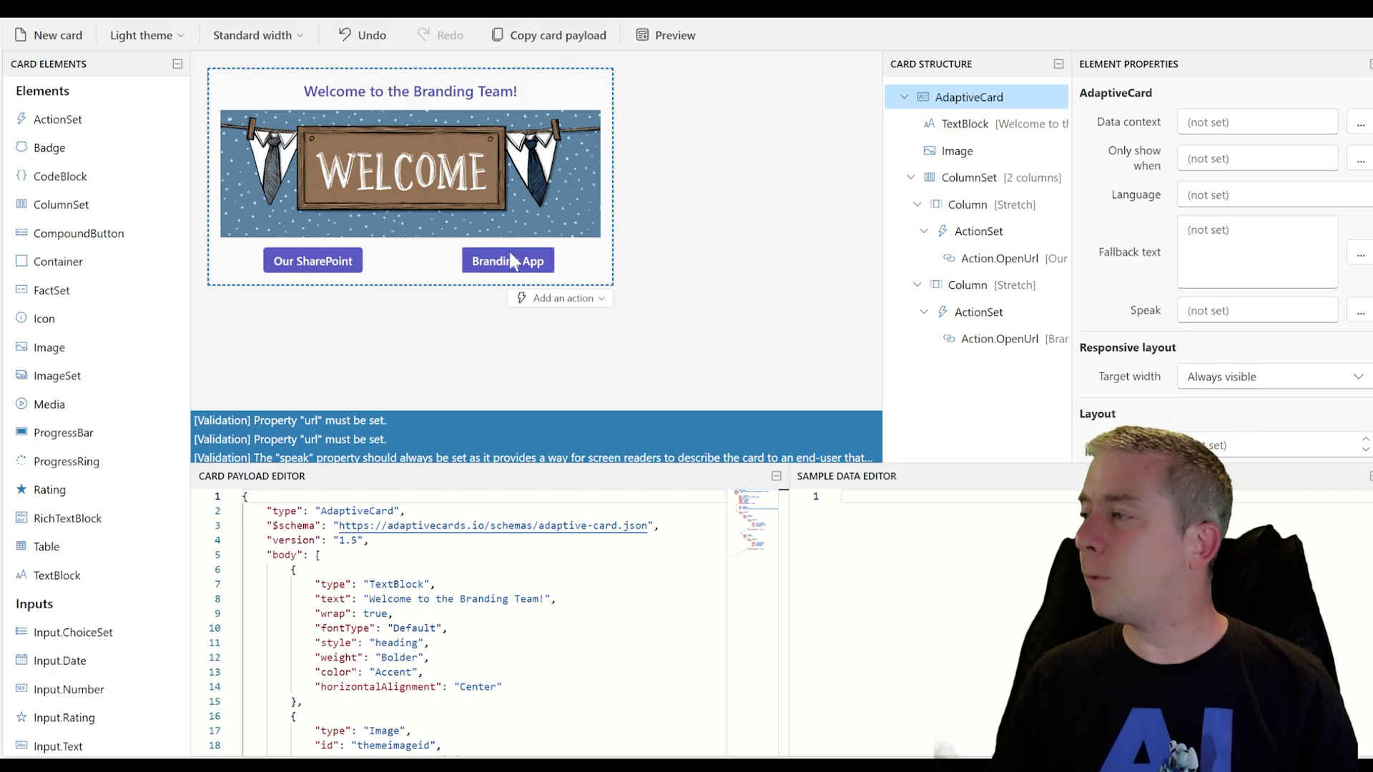
left_click(322, 271)
left_click(345, 270)
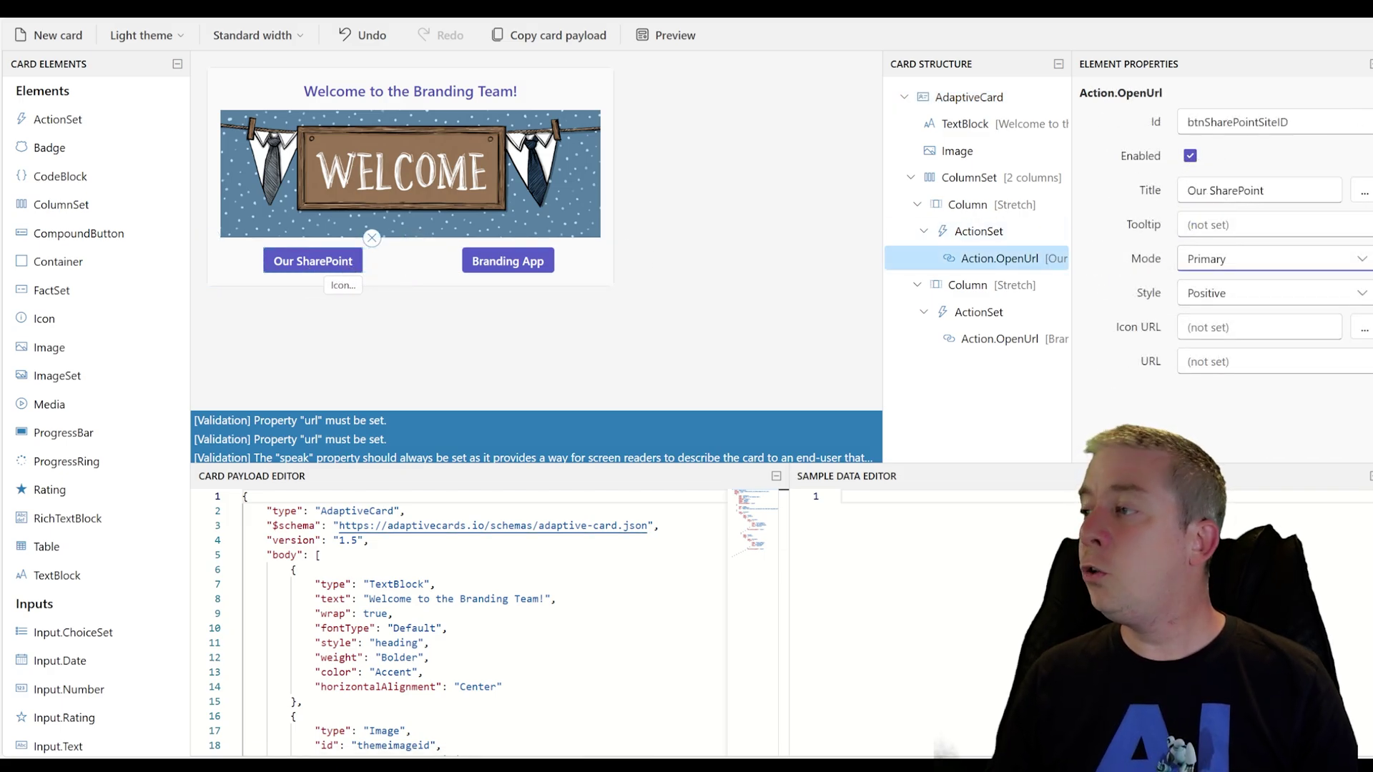
left_click(1363, 328)
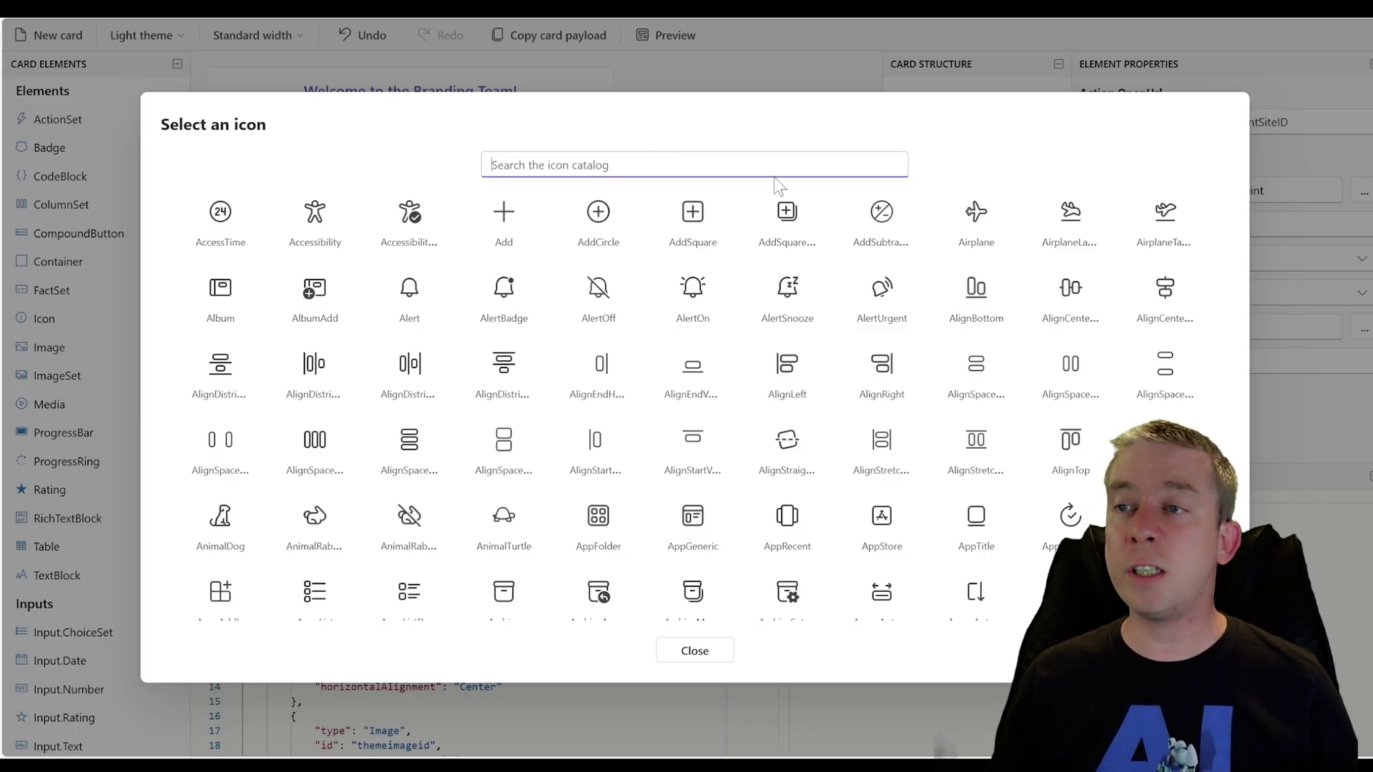
Search icons for 'web' and give Our SharePoint the WebAsset icon
type("wnd")
key("BackSpace")
key("BackSpace")
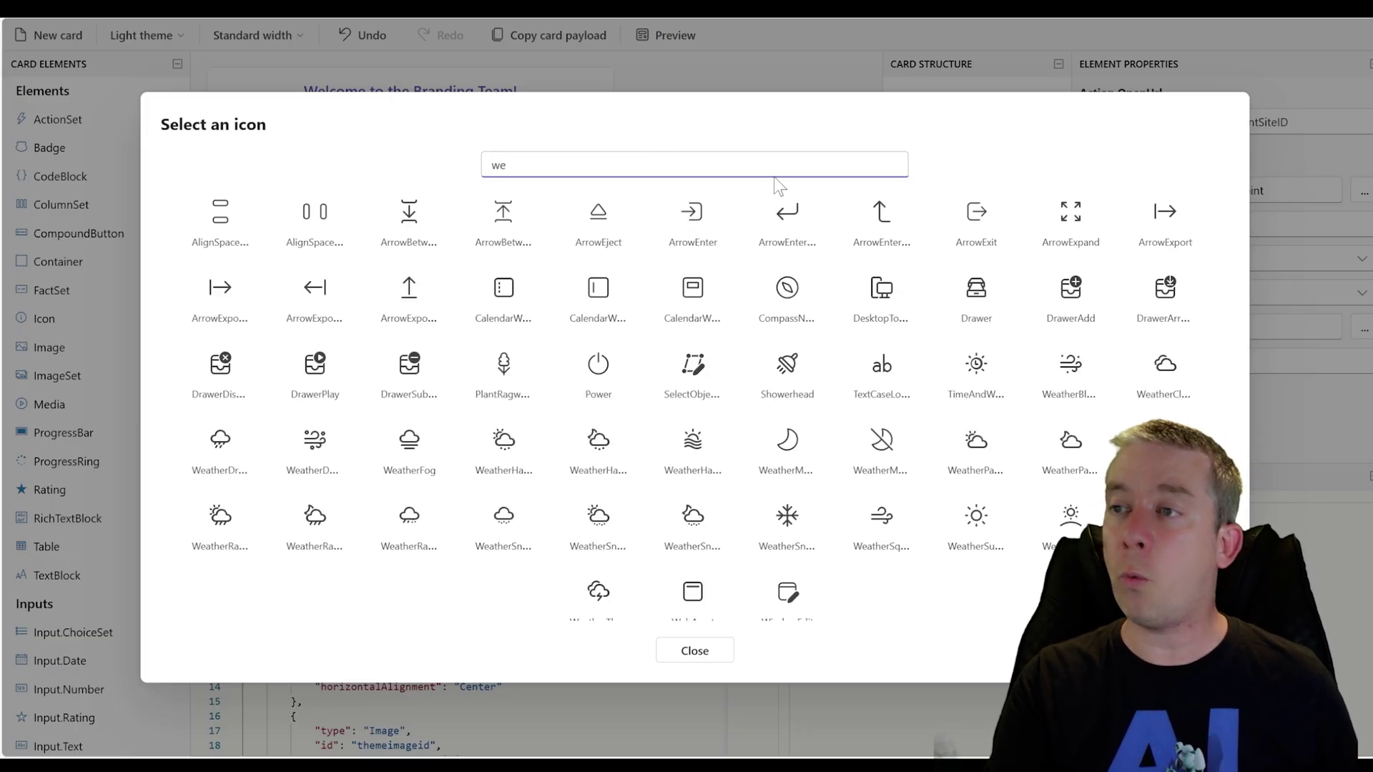
type("w")
key("BackSpace")
type("eb")
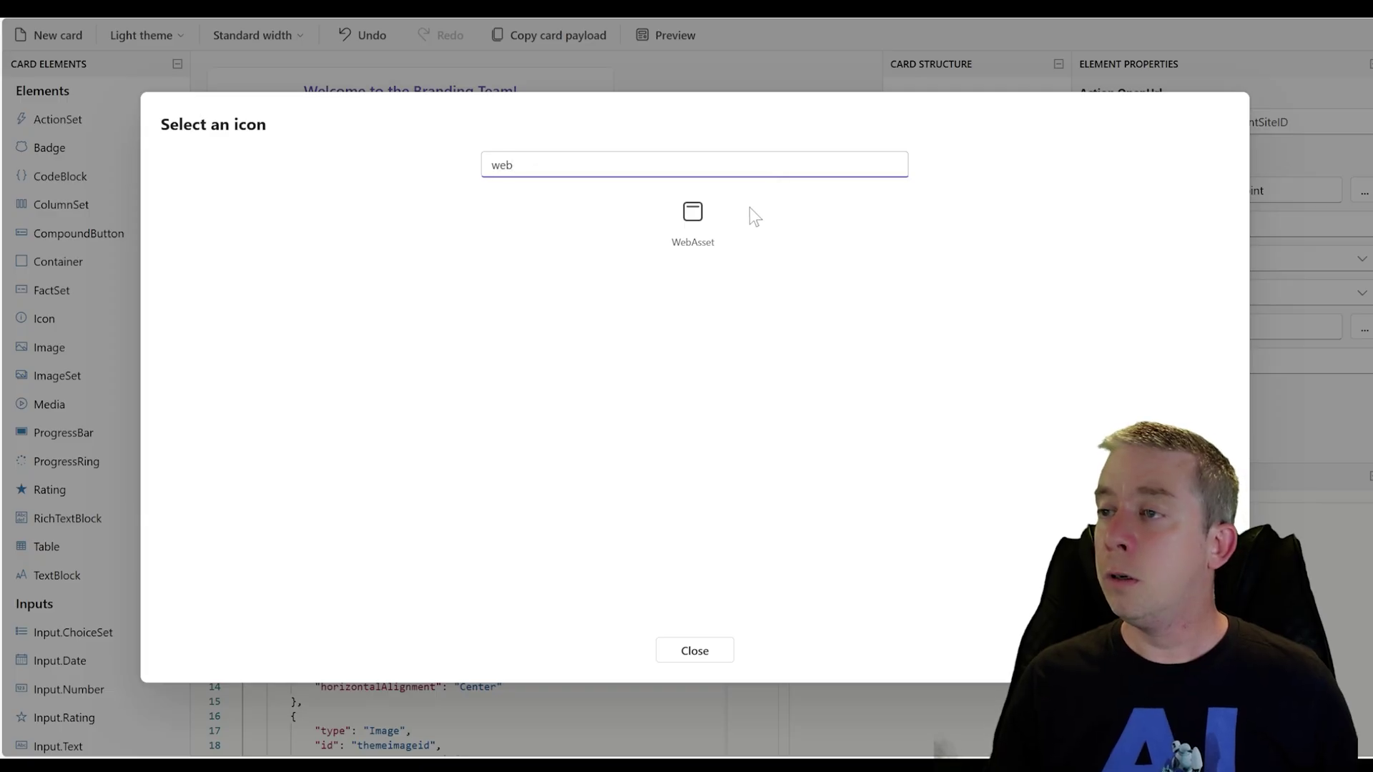
left_click(708, 233)
Search icons for 'app' and give Branding App the AppGeneric icon
left_click(509, 266)
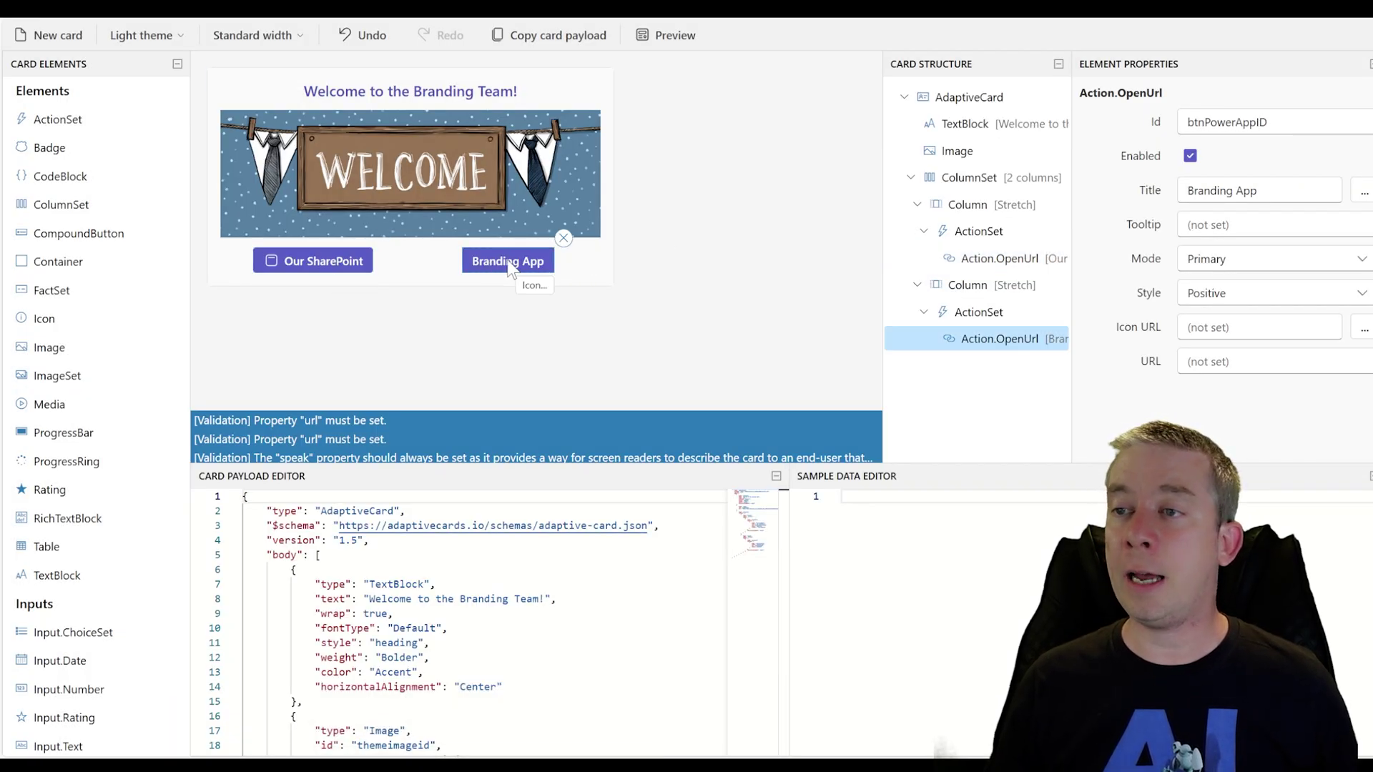
left_click(1360, 333)
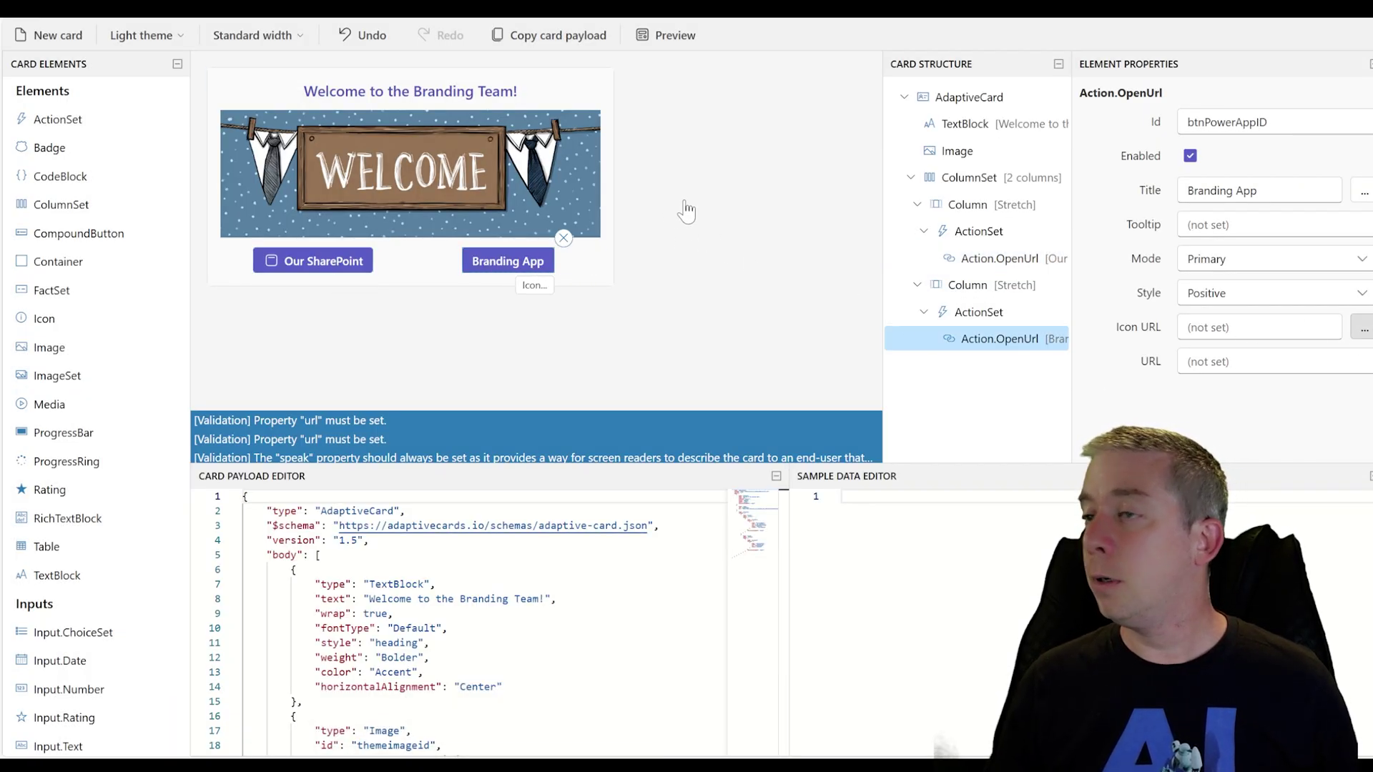
type("app")
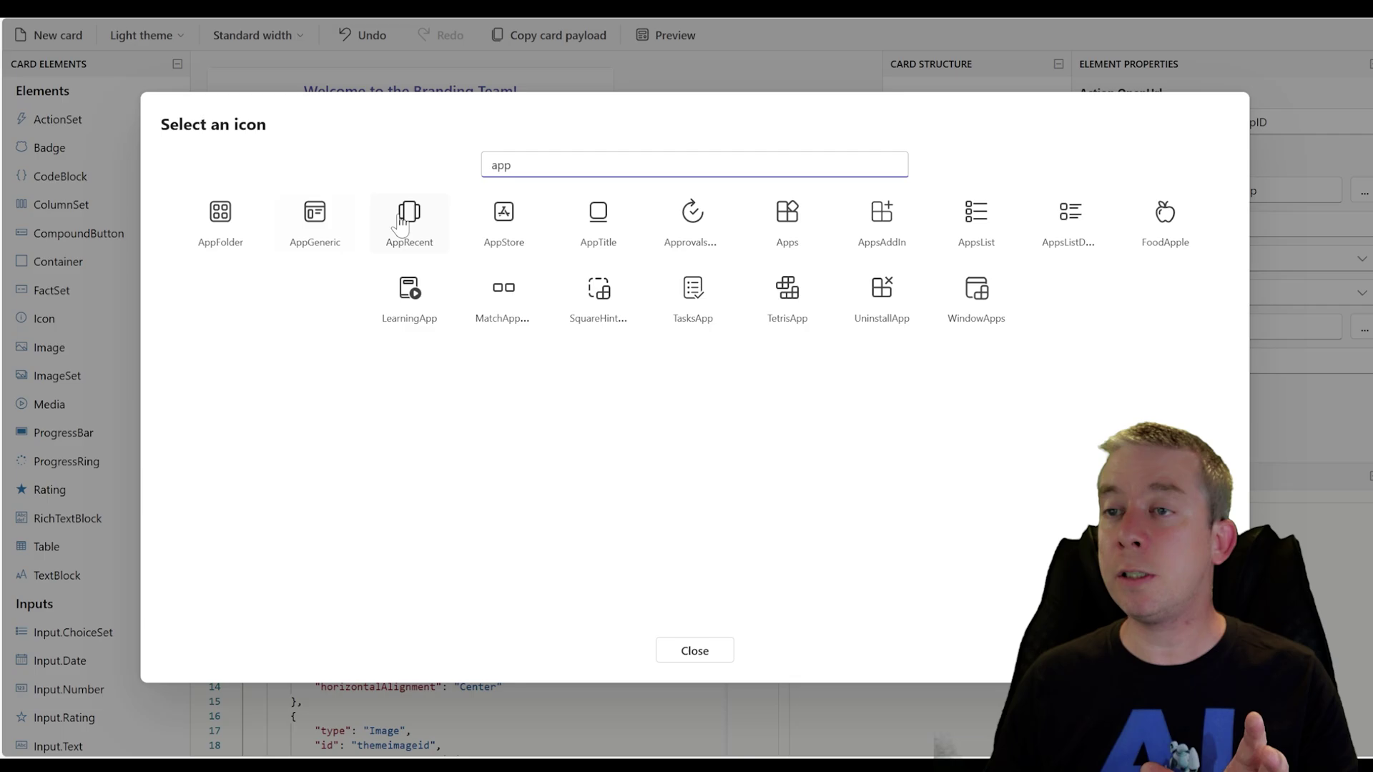
left_click(322, 223)
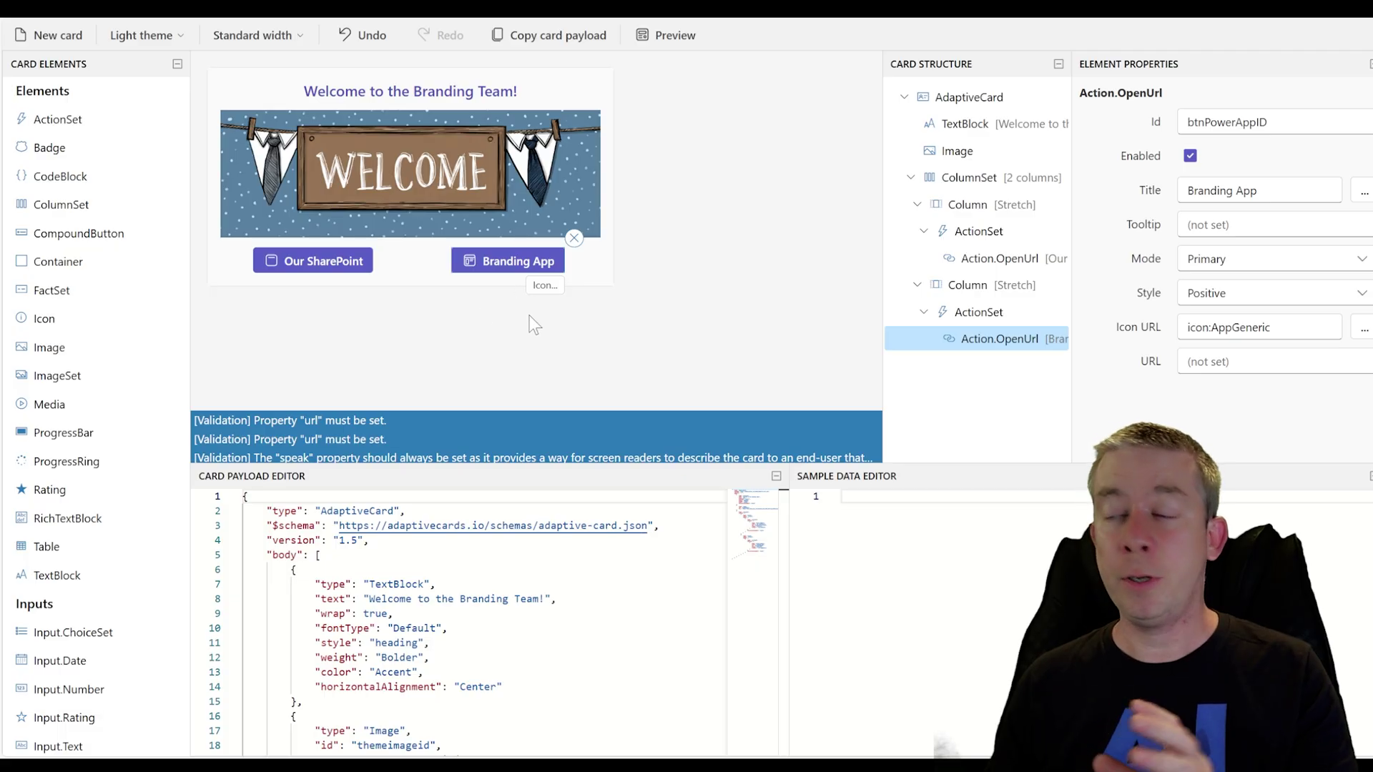
Give Our SharePoint the tooltip 'Opens the Branding SharePoint Site' and Branding App 'Opens the Branding Task App'
left_click(338, 266)
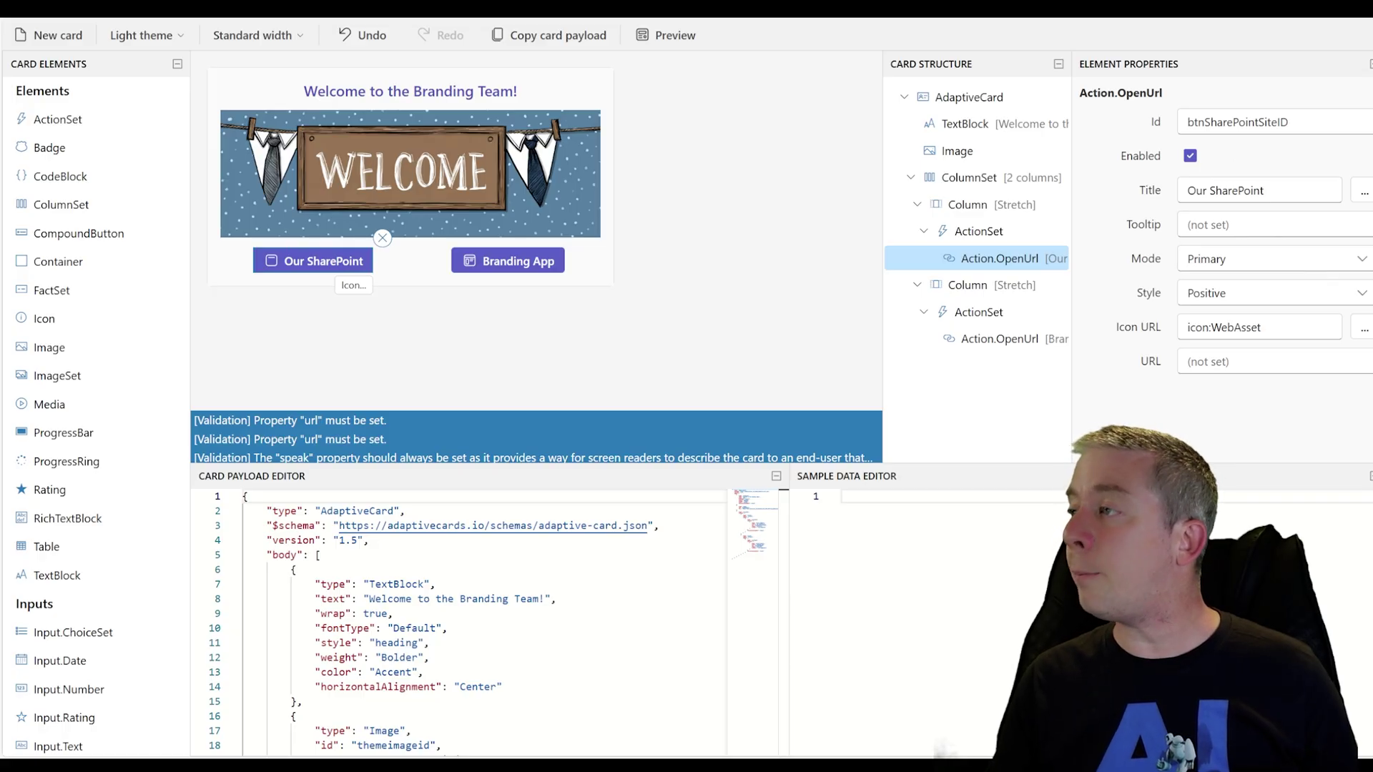
left_click(1273, 225)
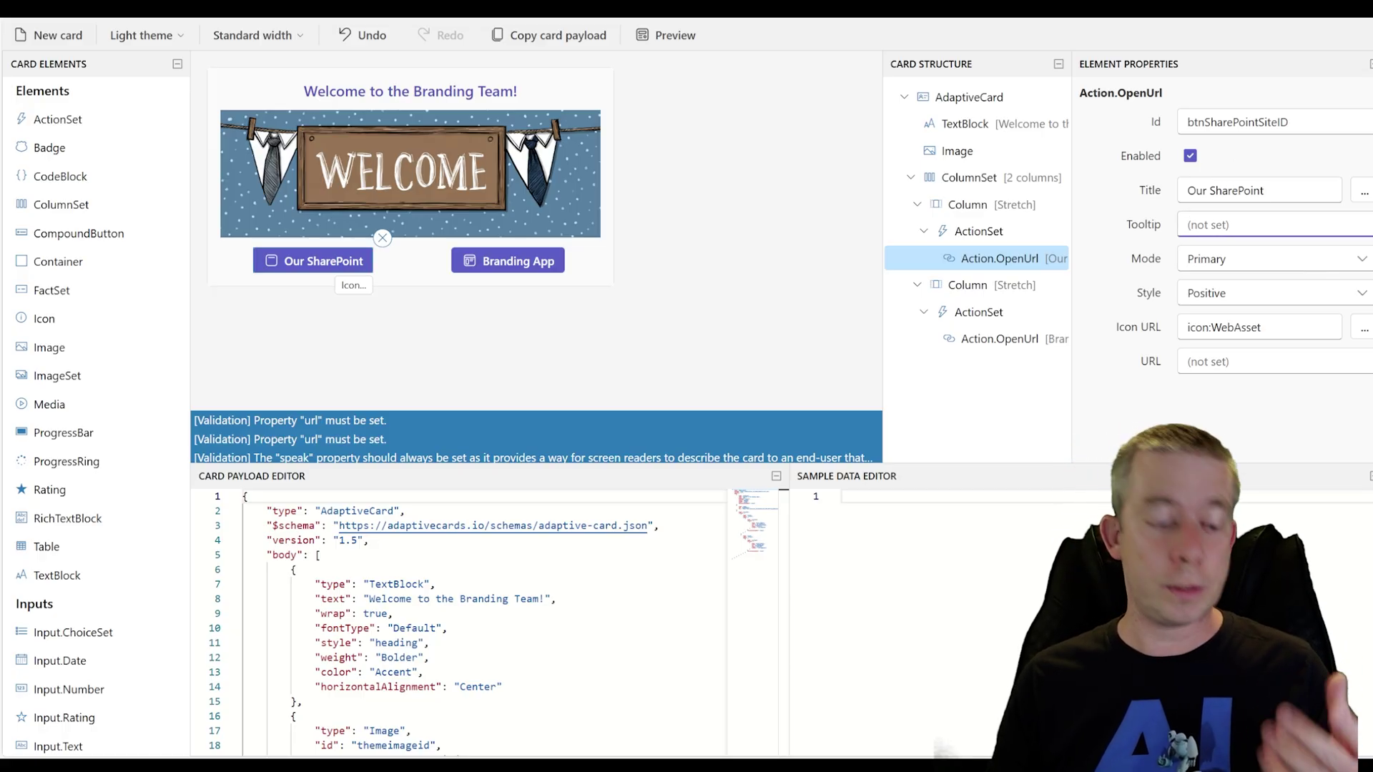
type("Opens t")
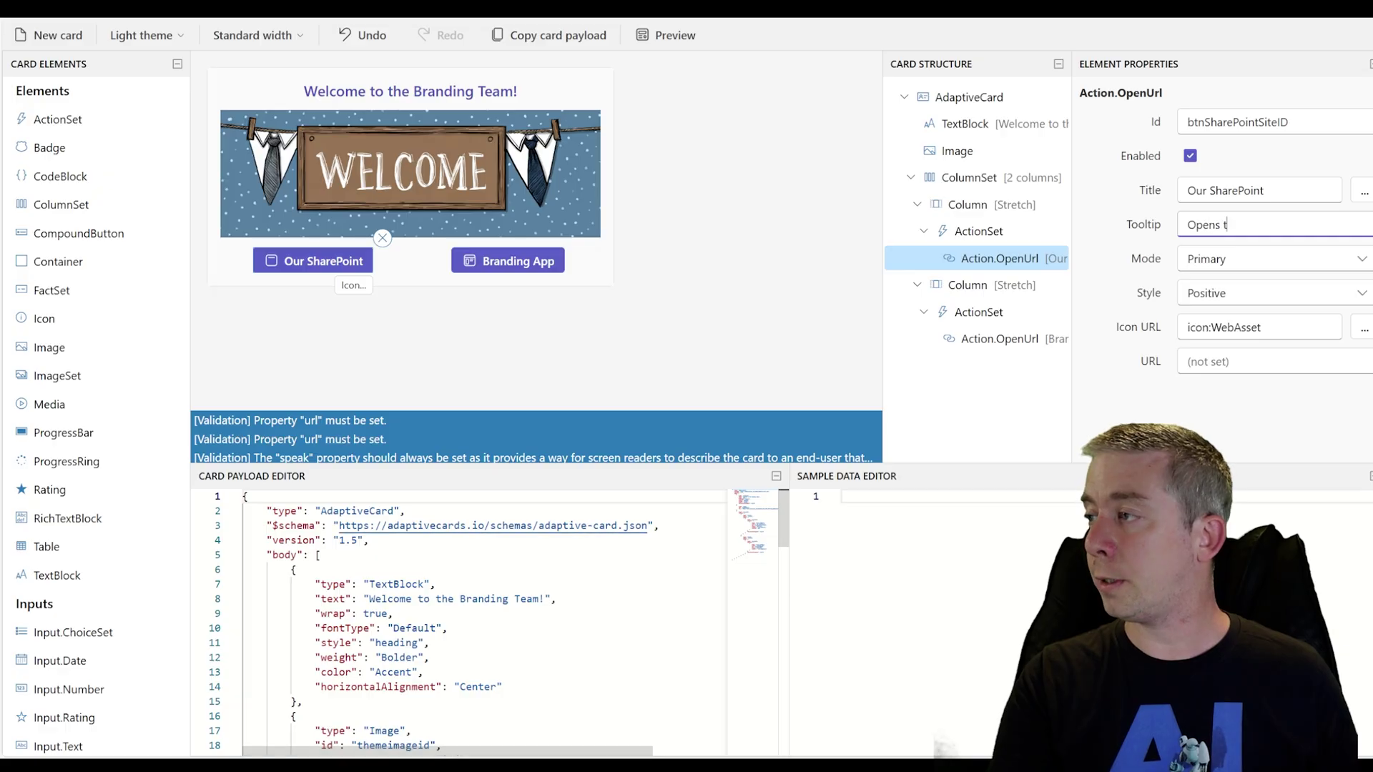
type("he Branding ShareP")
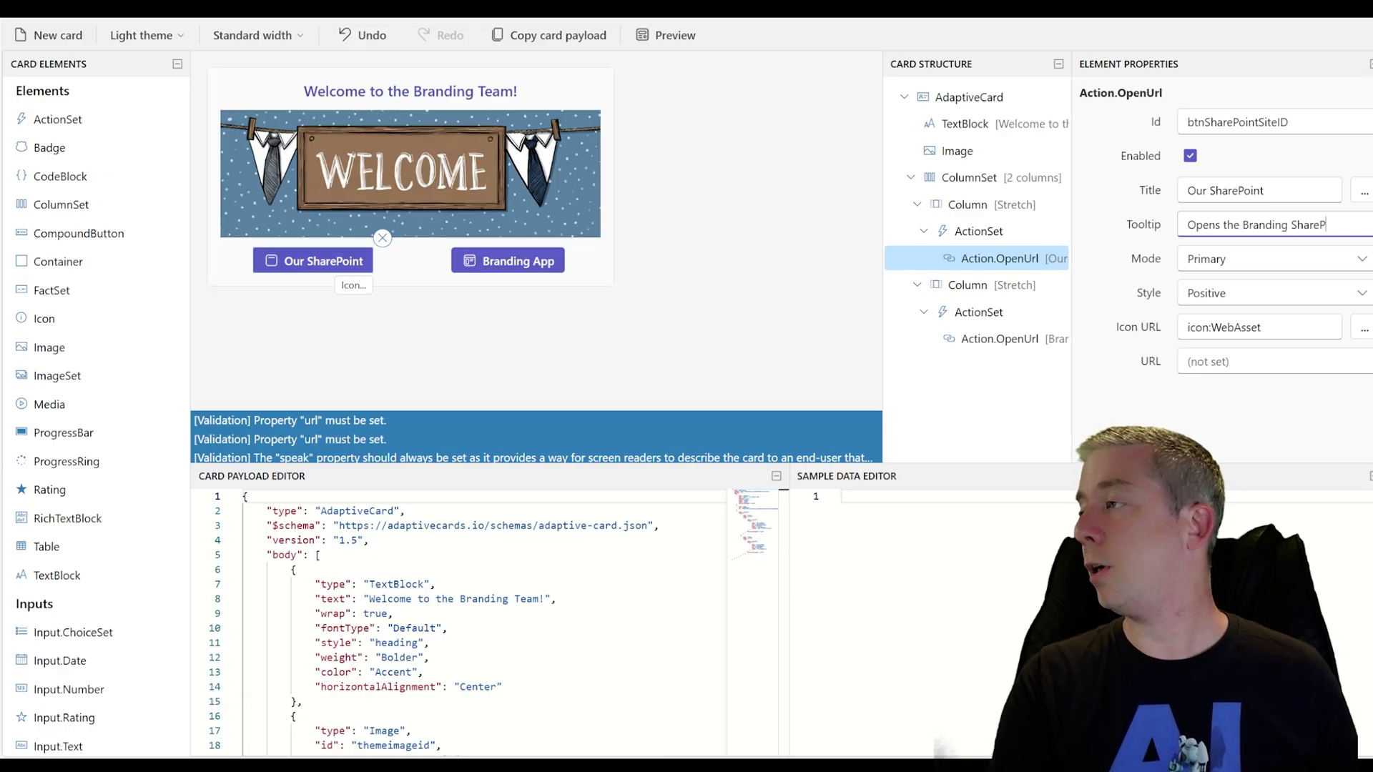
type("oint Site")
left_click(542, 265)
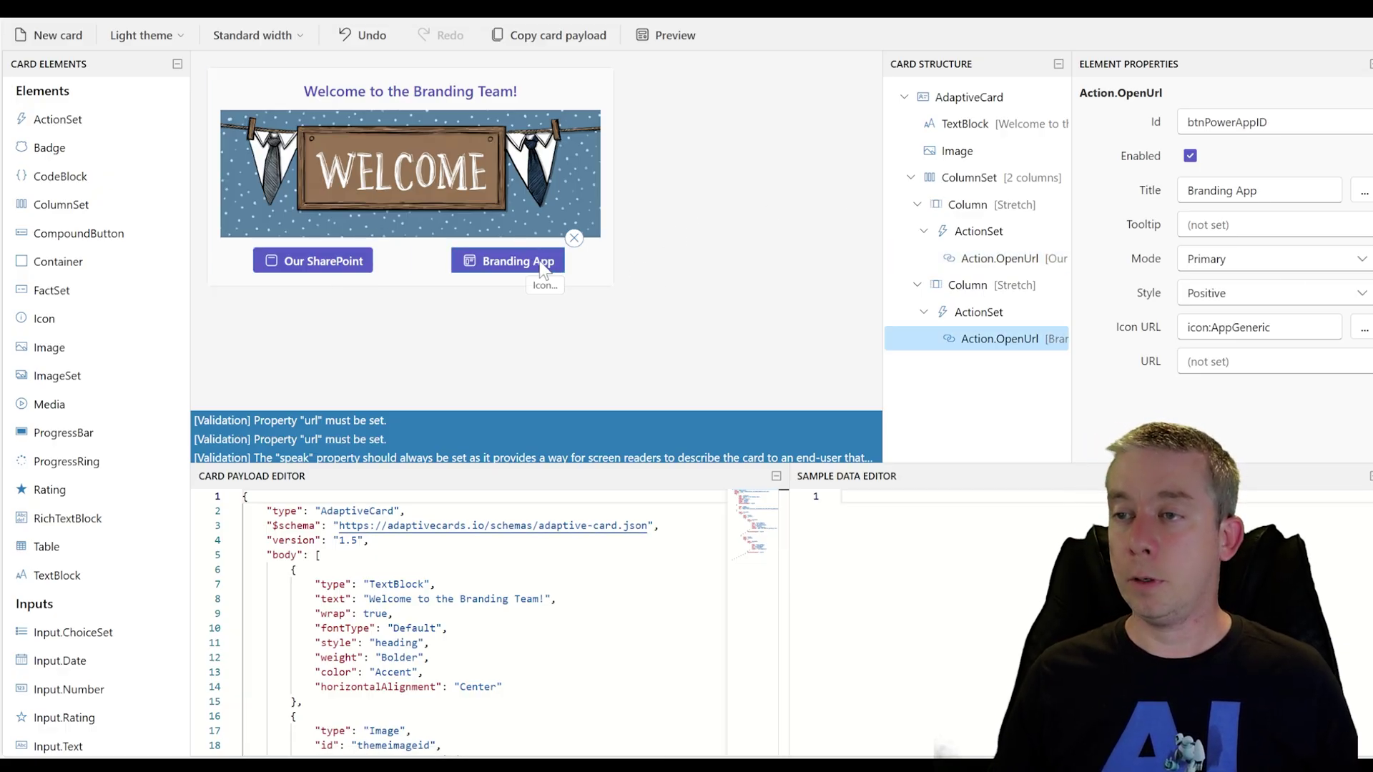
left_click(1258, 225)
type("Open")
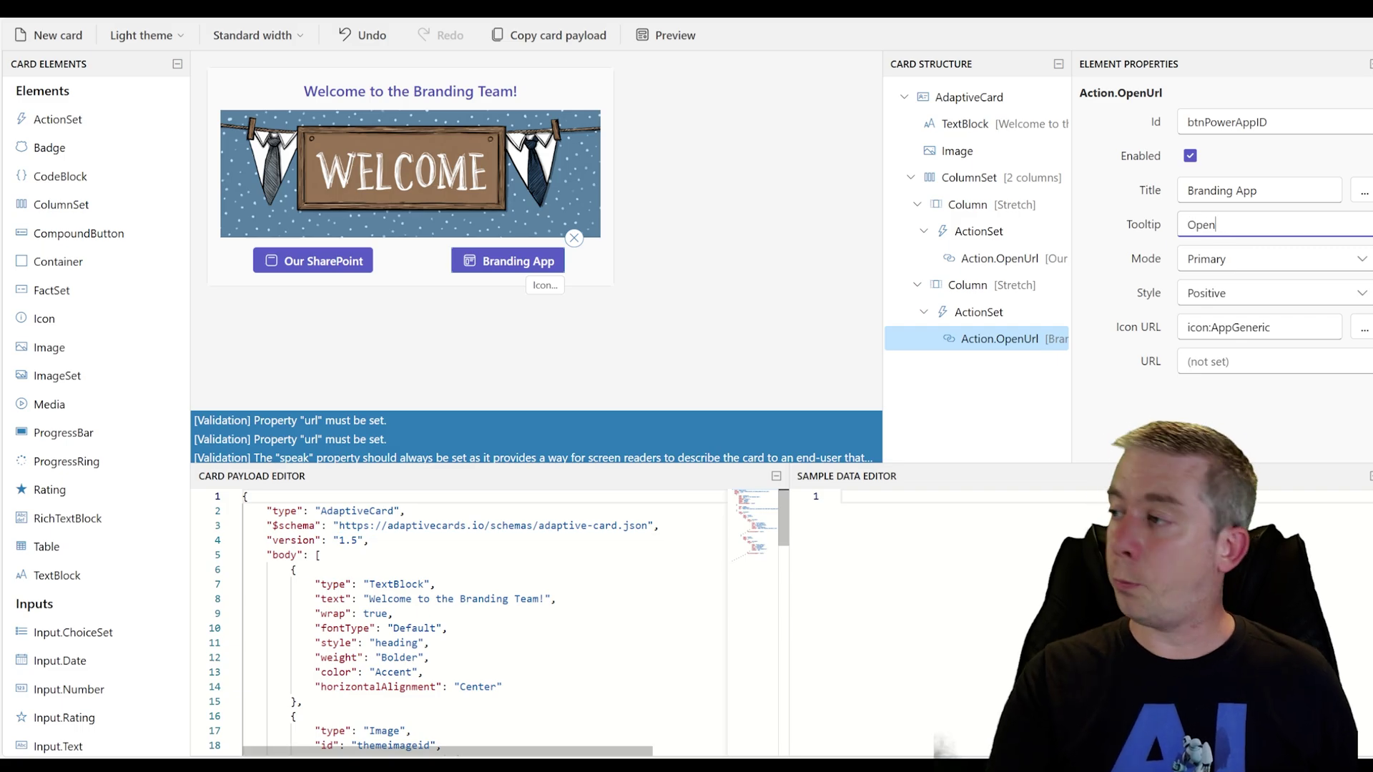
type("s the Branding T")
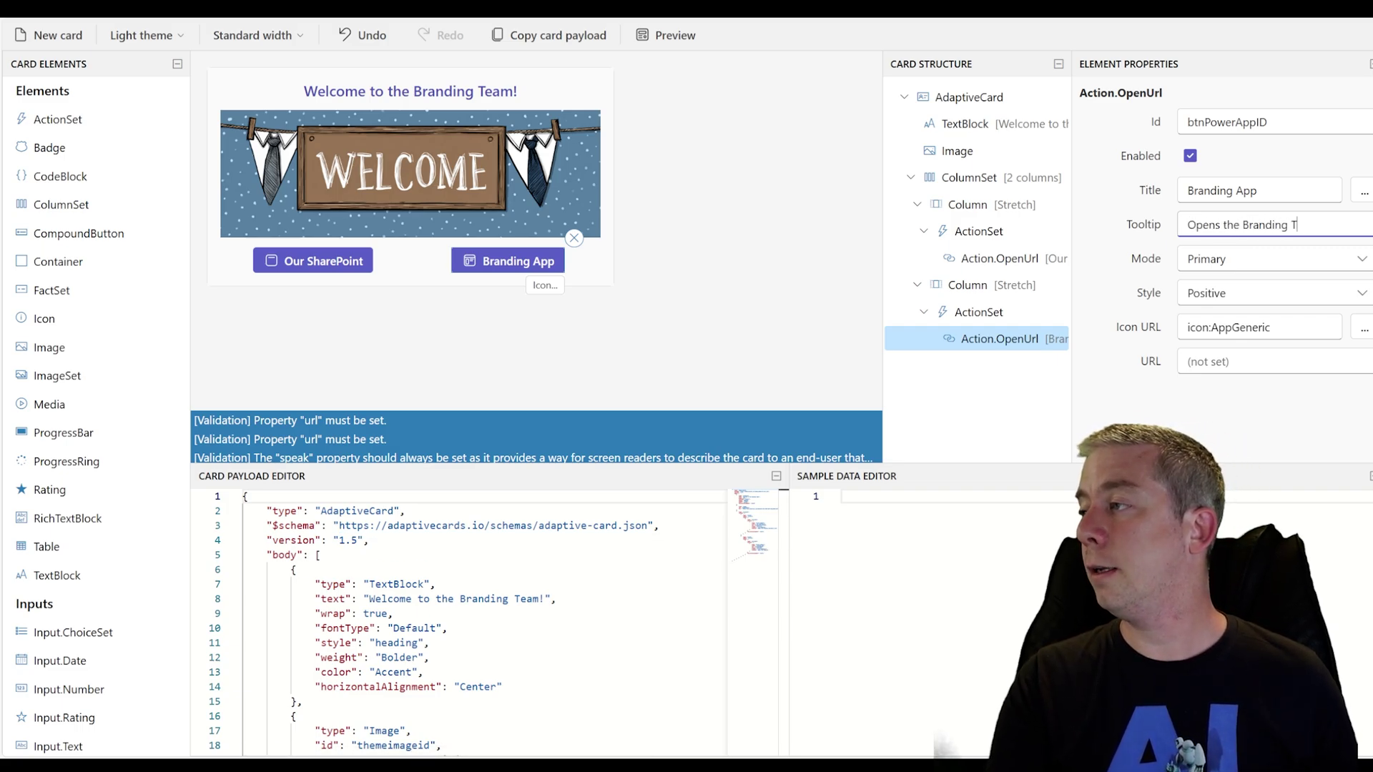
type("ask App")
key("Tab")
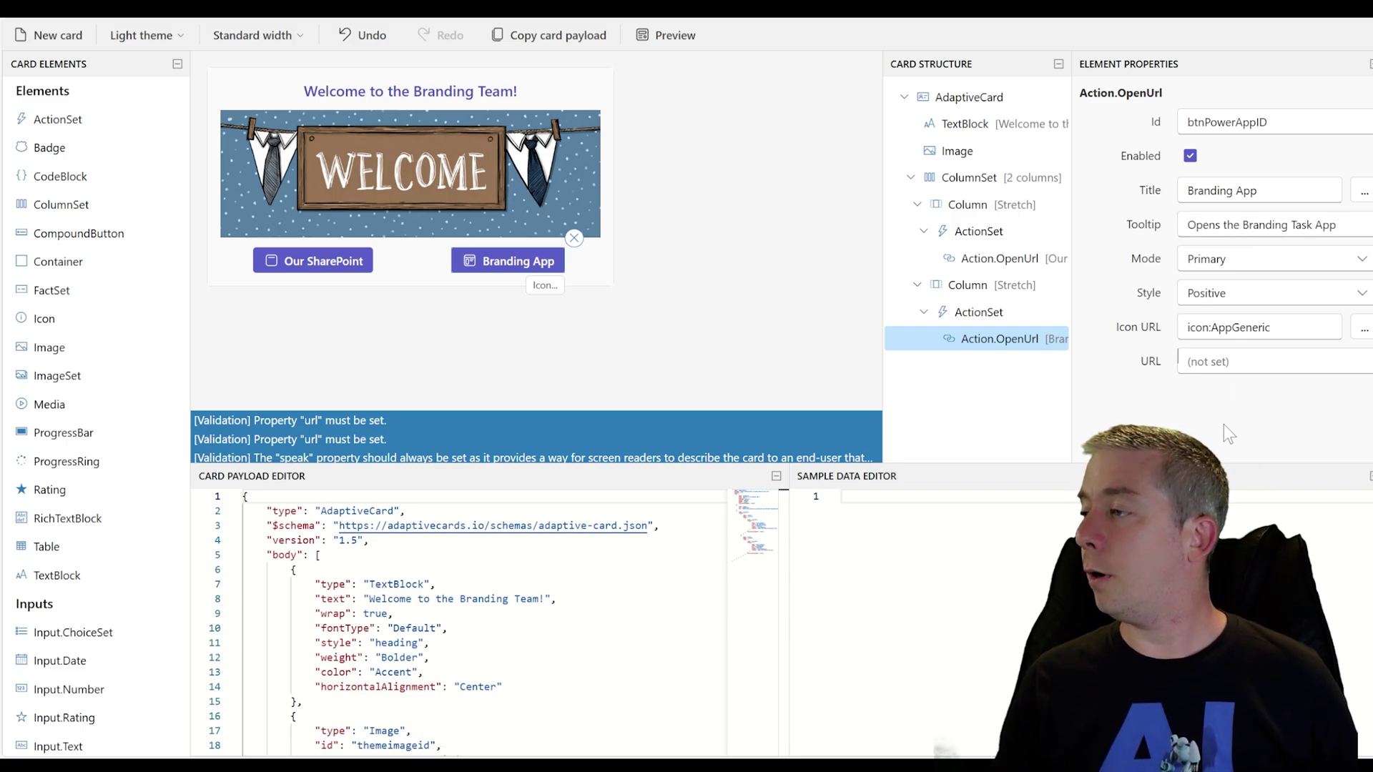
Paste the branding SharePoint site address as the Our SharePoint button's URL
left_click(999, 258)
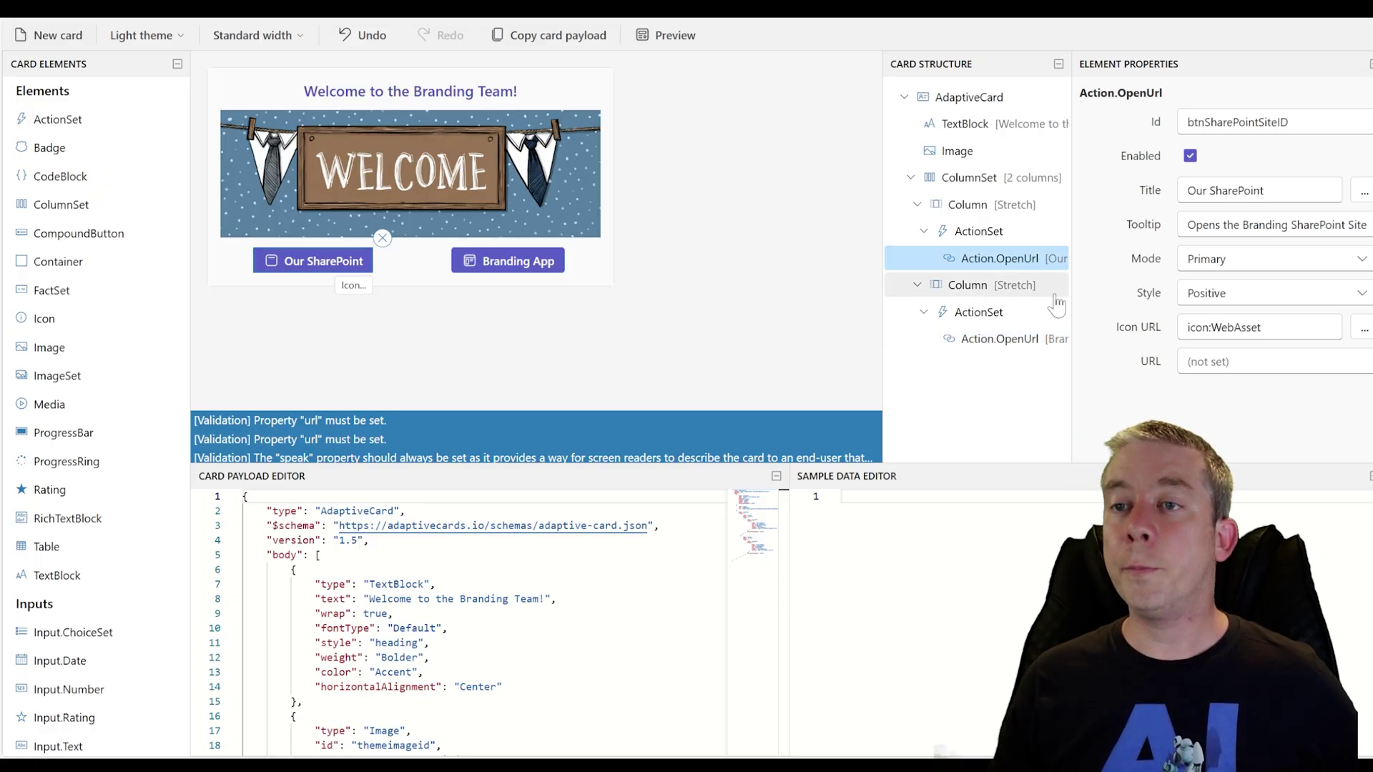
left_click(1216, 361)
type("SitePages/Demo-Branding-Site.aspx")
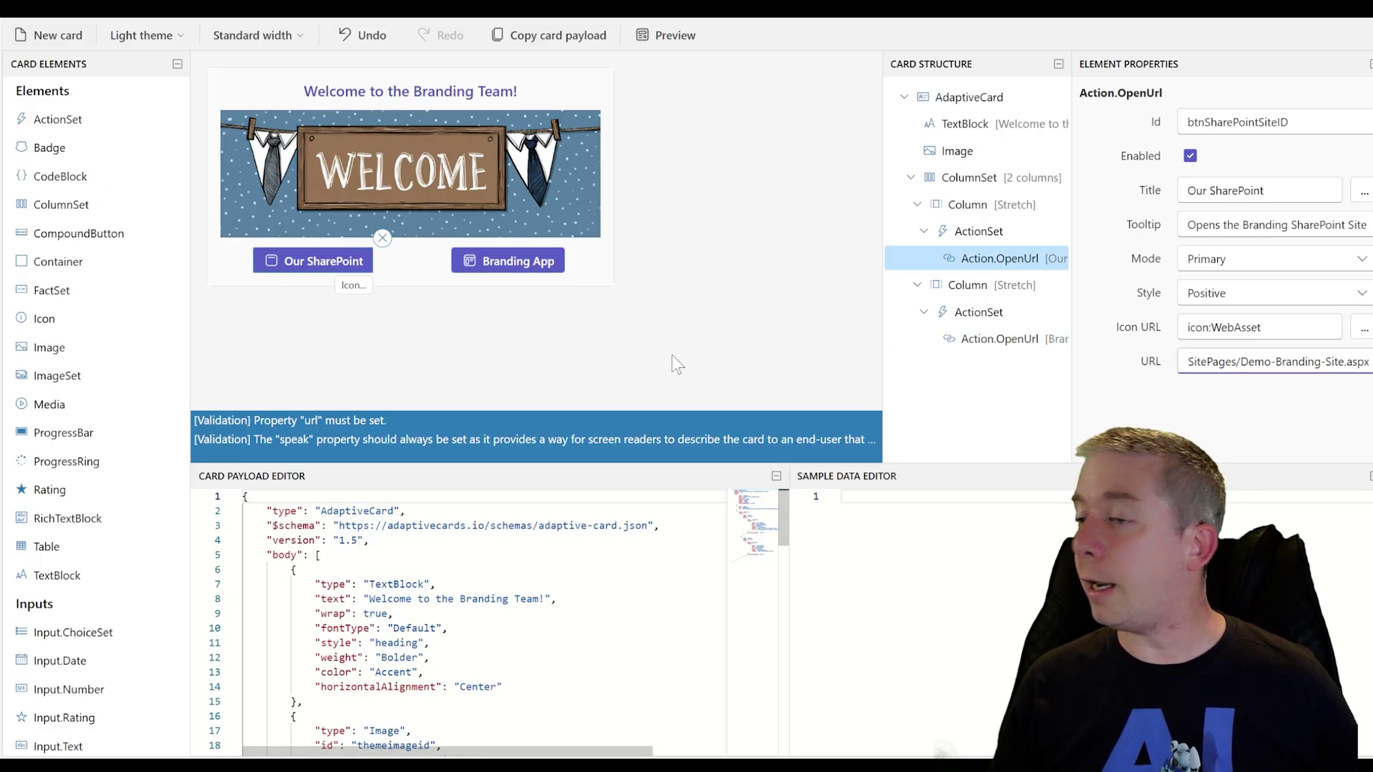
left_click(496, 328)
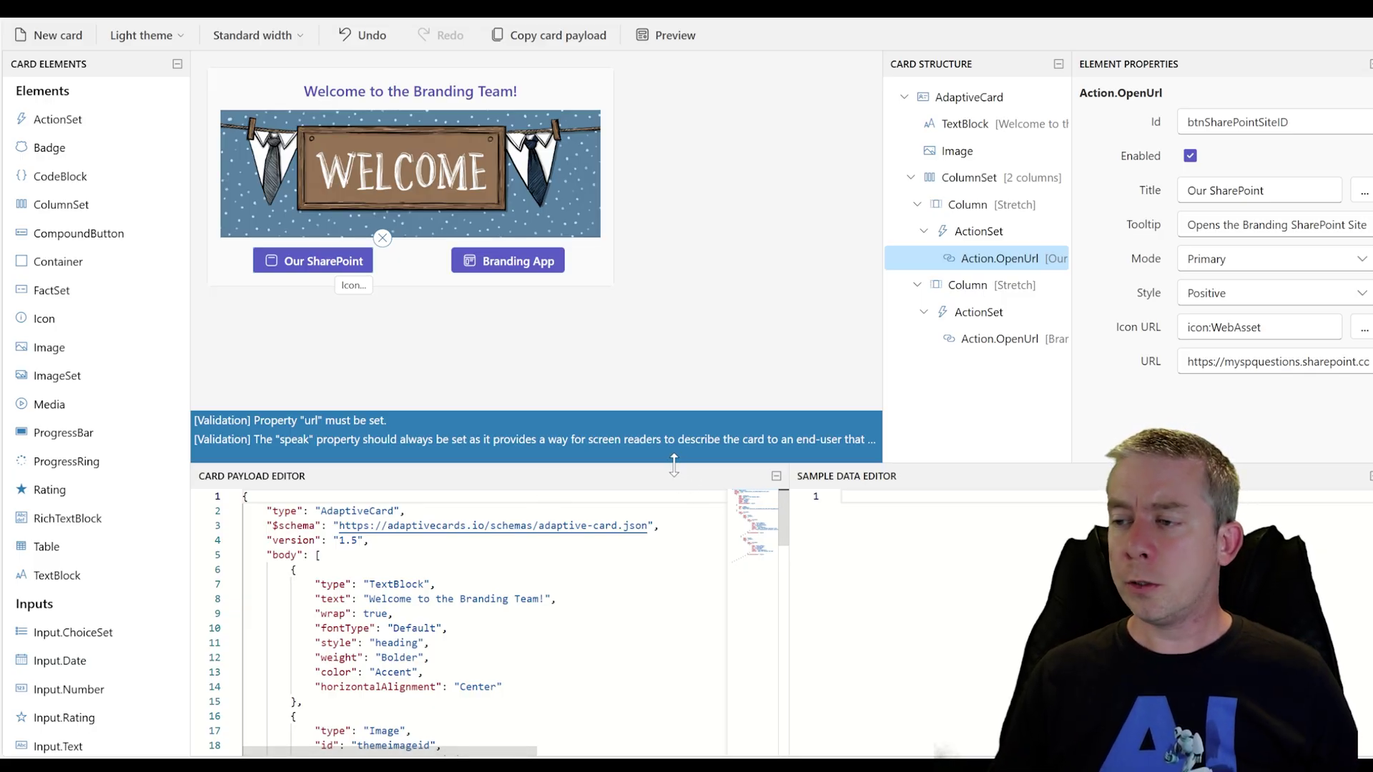
left_click_drag(670, 465, 670, 347)
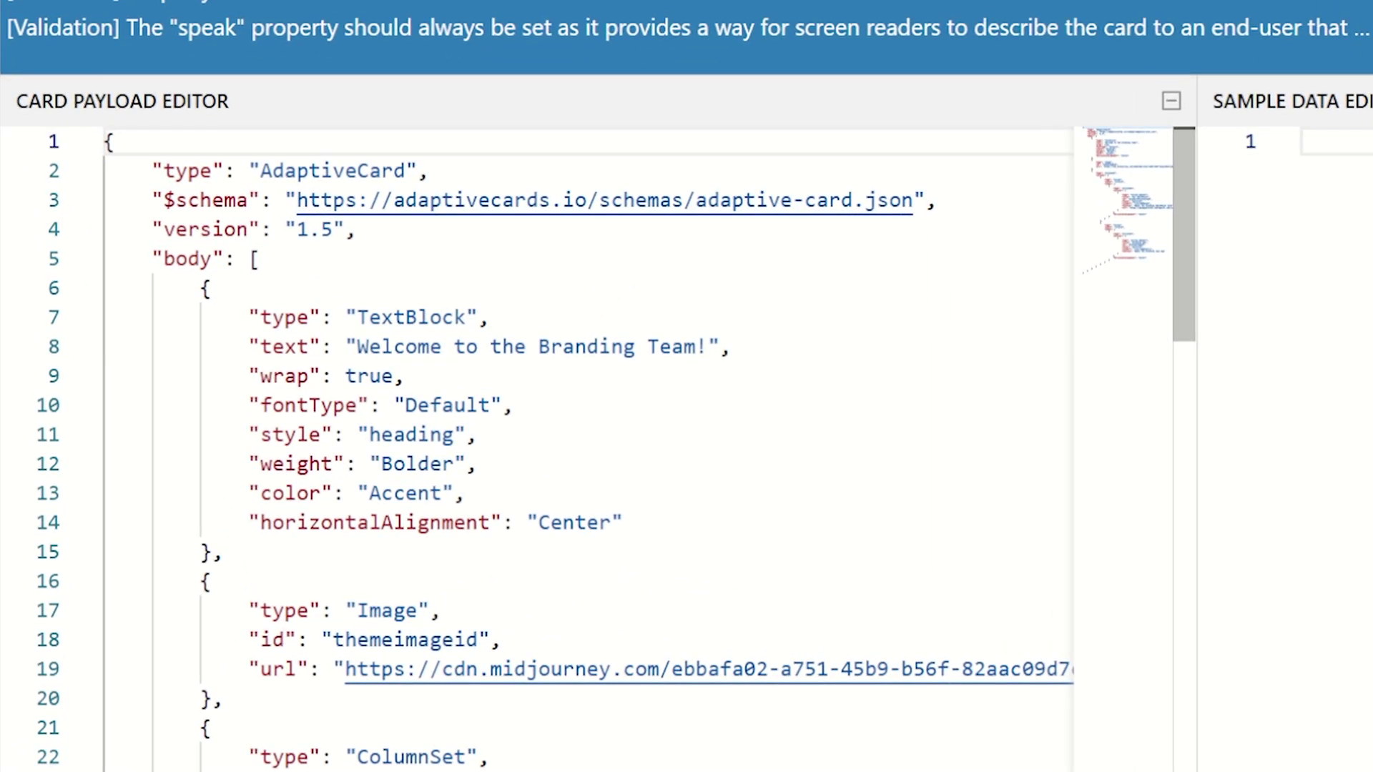
Add a "speak" property after version reading 'This card invites you to the Branding SharePoint Site and App.'
left_click(355, 229)
key("Return")
type("\"speak\"")
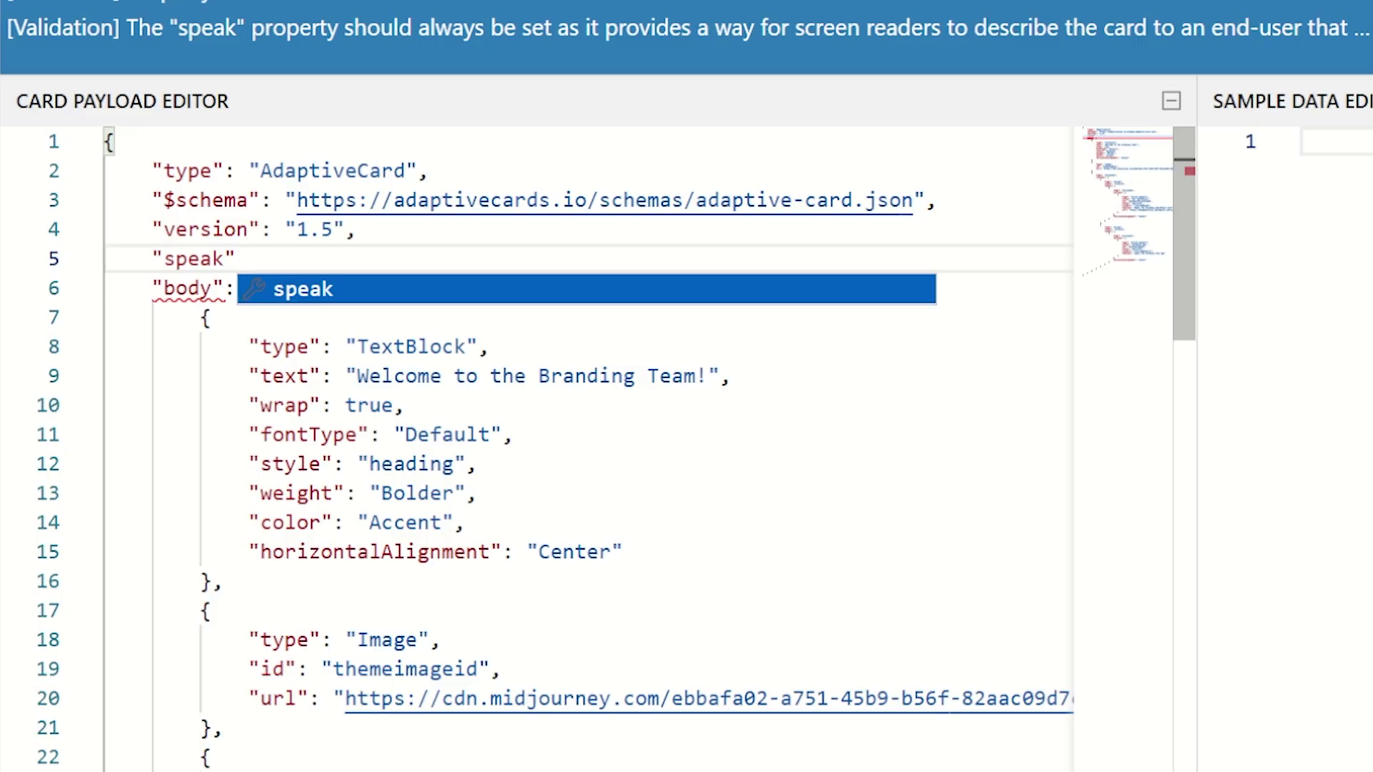
key("Return")
type("\"")
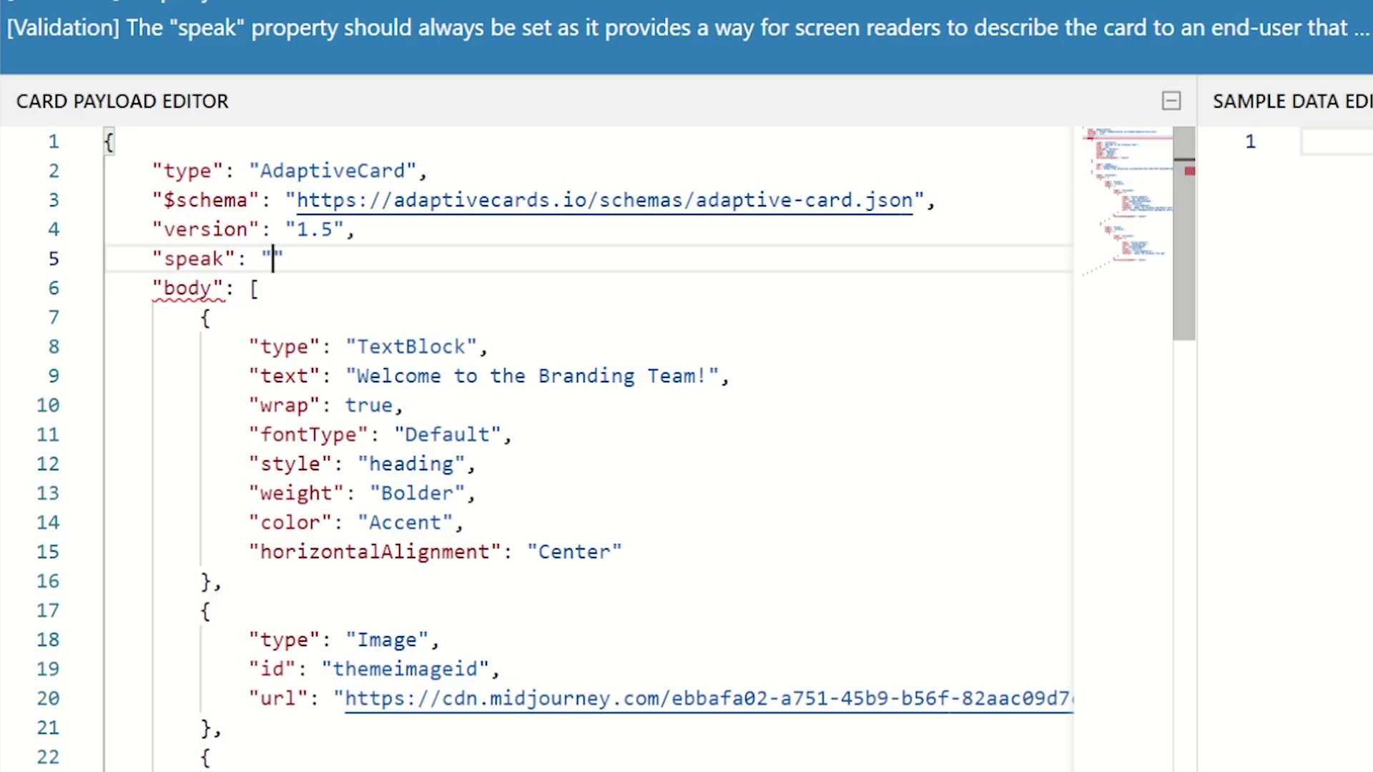
type("This card nvites")
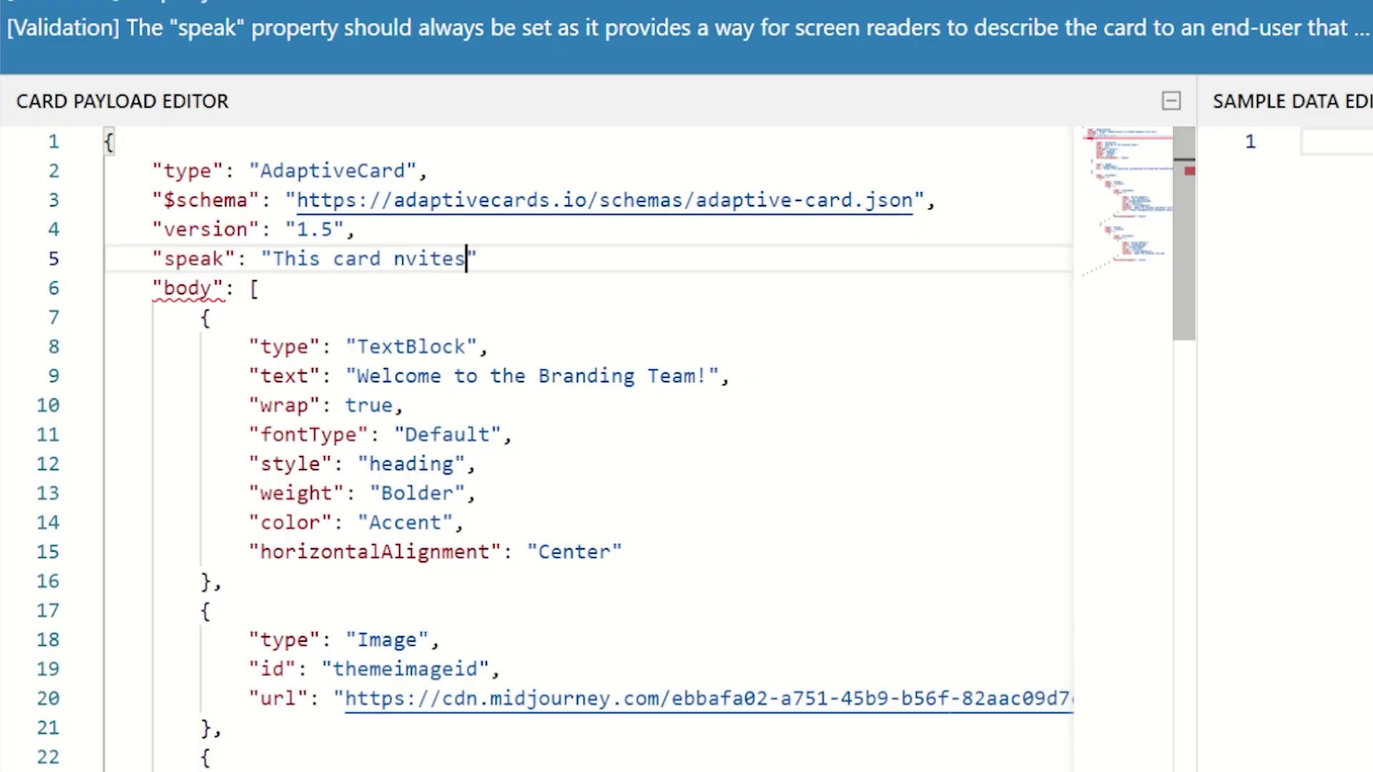
key("BackSpace")
key("BackSpace")
key("BackSpace")
key("BackSpace")
key("BackSpace")
key("BackSpace")
type("invites you to the ")
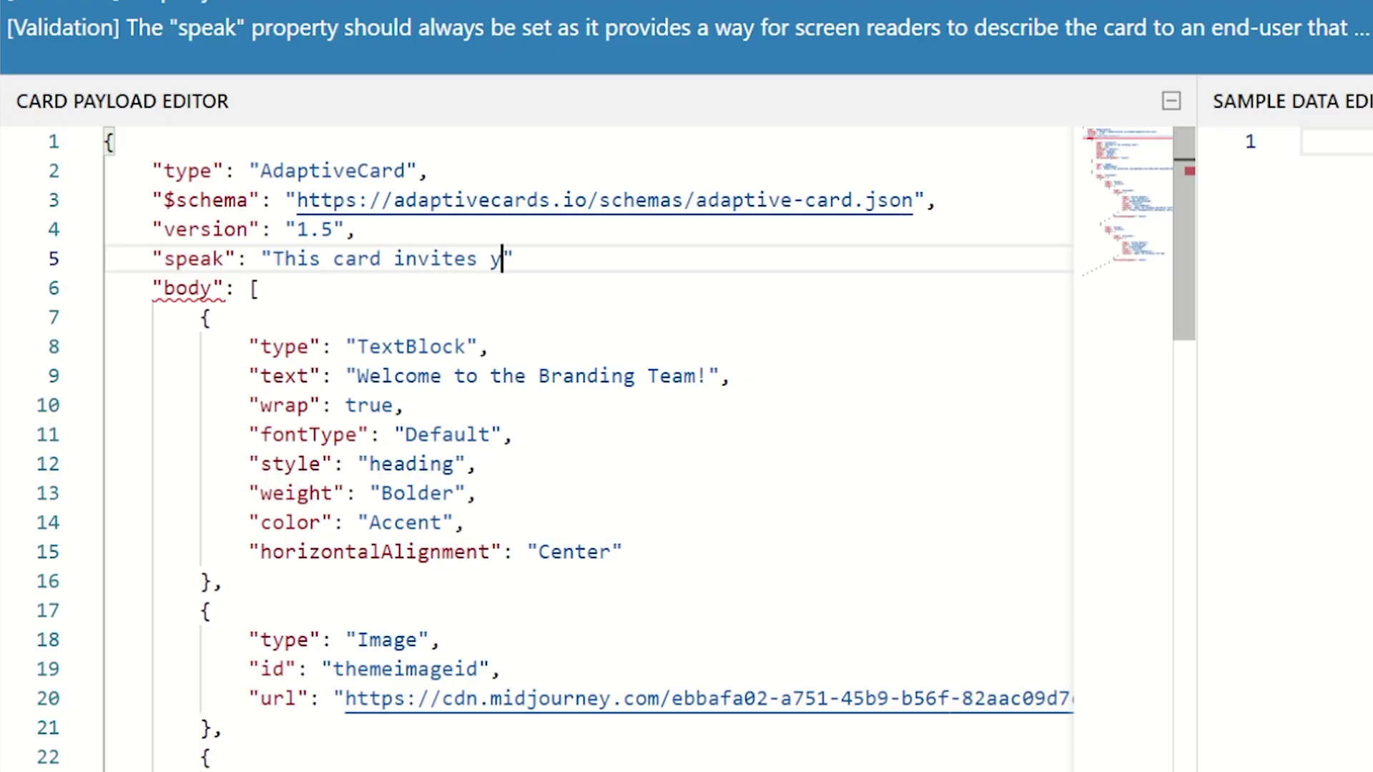
type("Share")
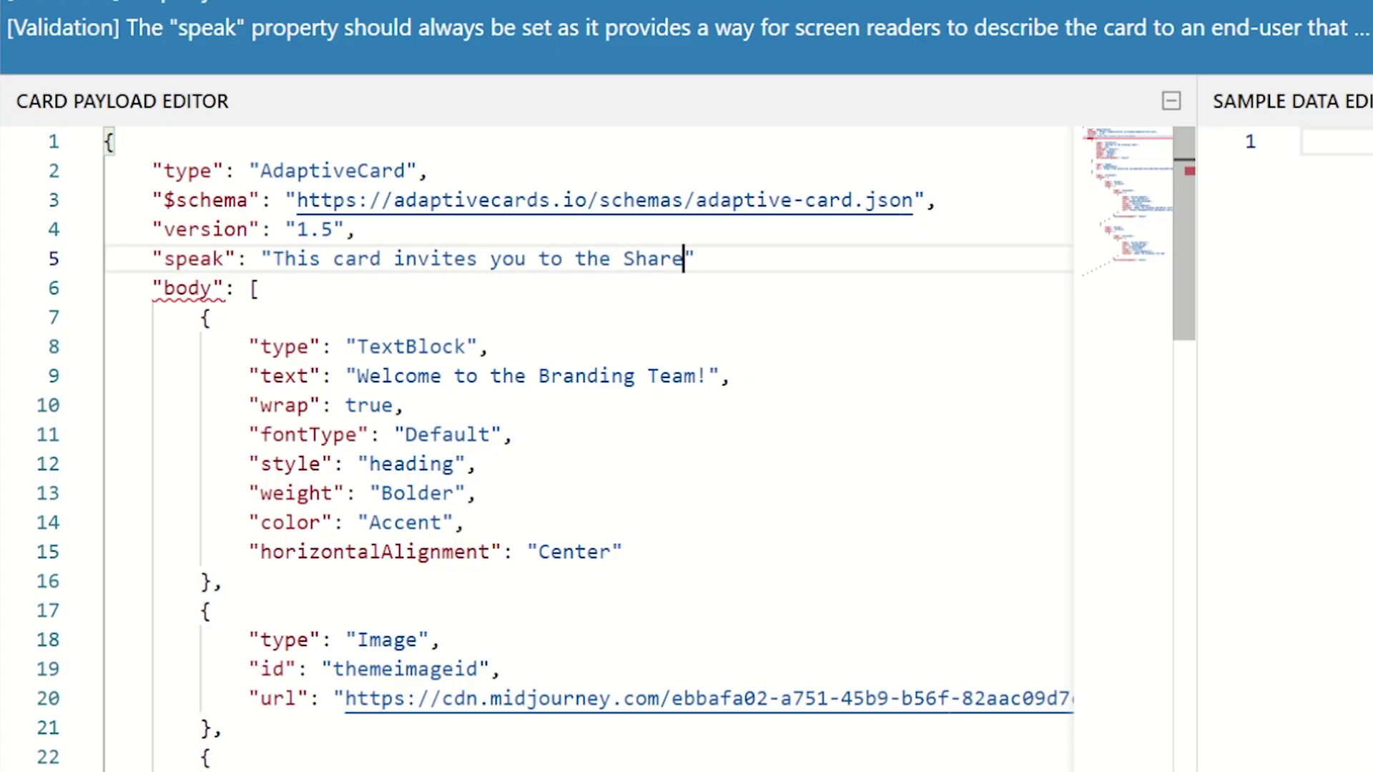
key("BackSpace")
key("BackSpace")
key("BackSpace")
key("BackSpace")
key("BackSpace")
type("Branding SharePoint Site & ")
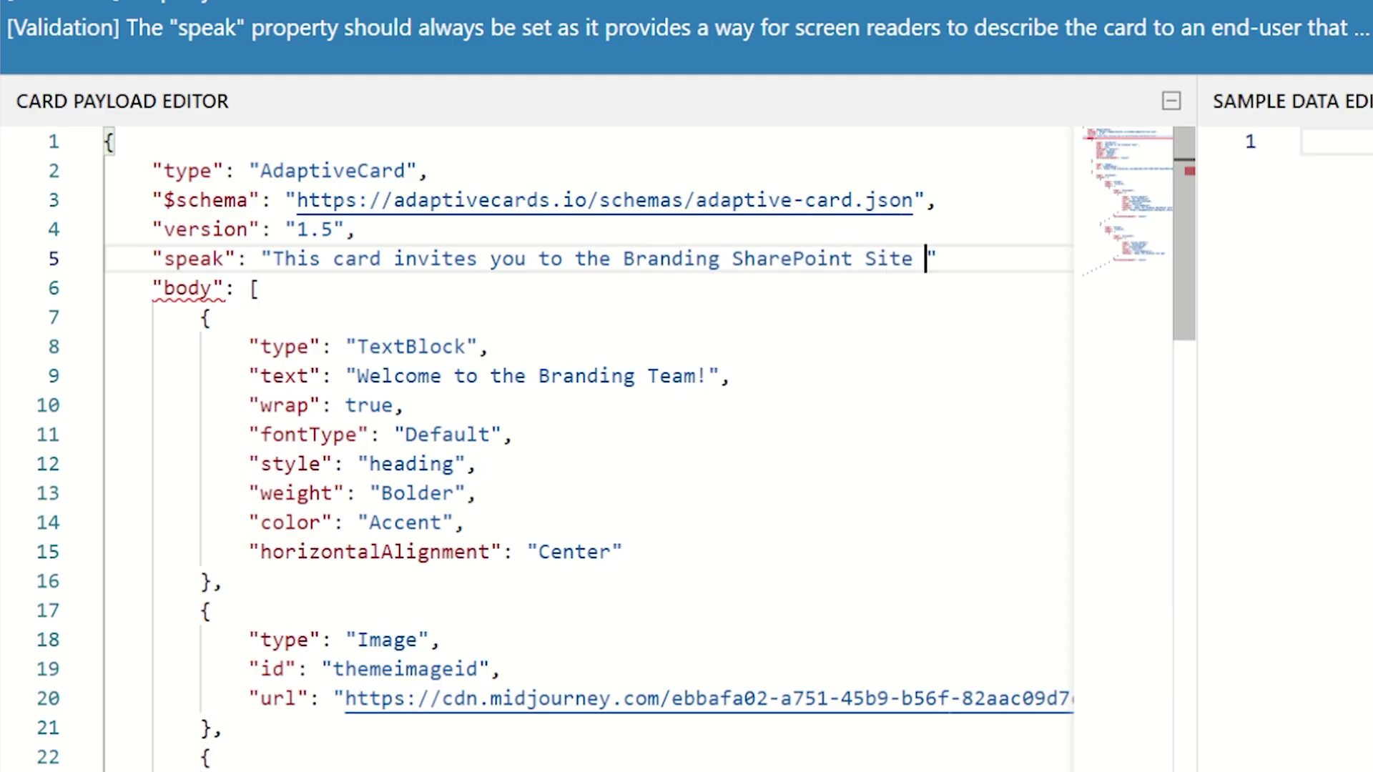
type("App")
key("BackSpace")
key("BackSpace")
key("BackSpace")
key("BackSpace")
key("BackSpace")
type("and App")
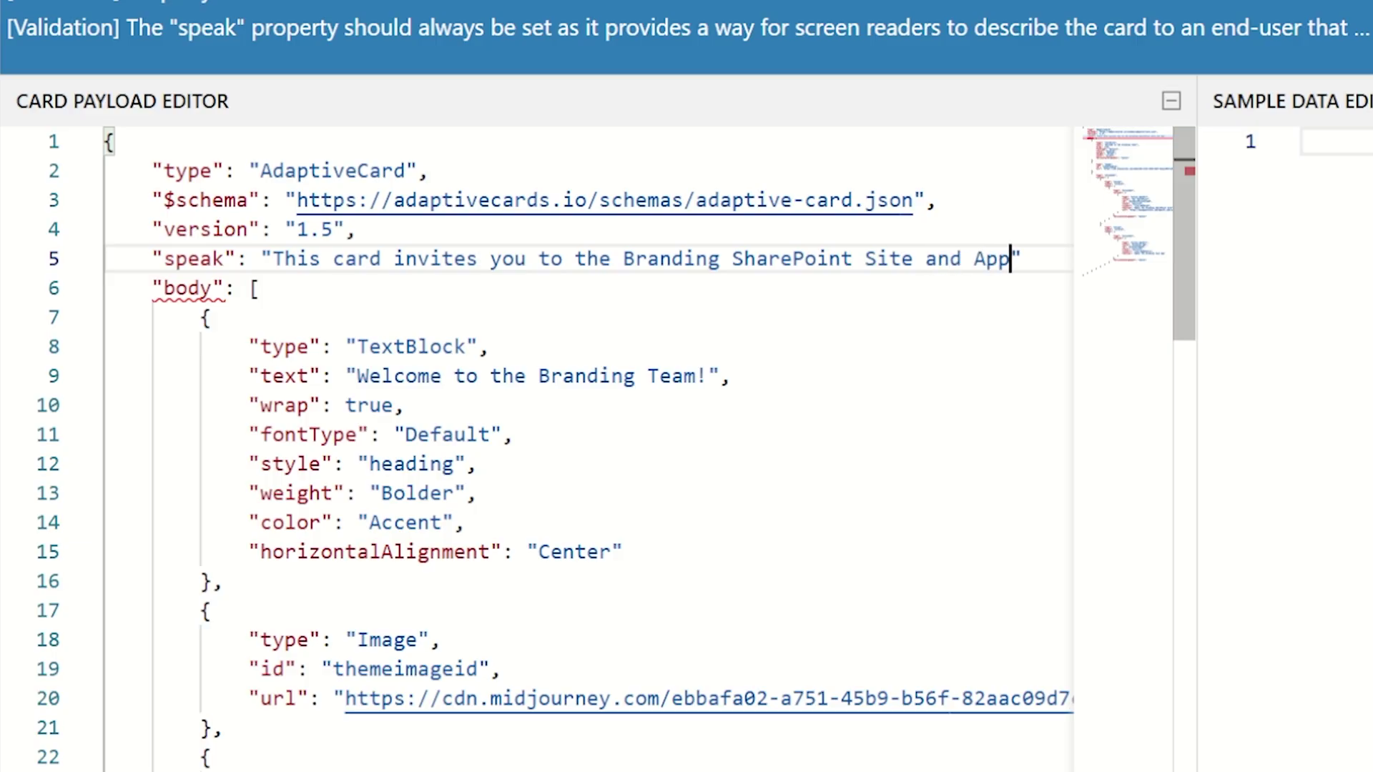
type(".")
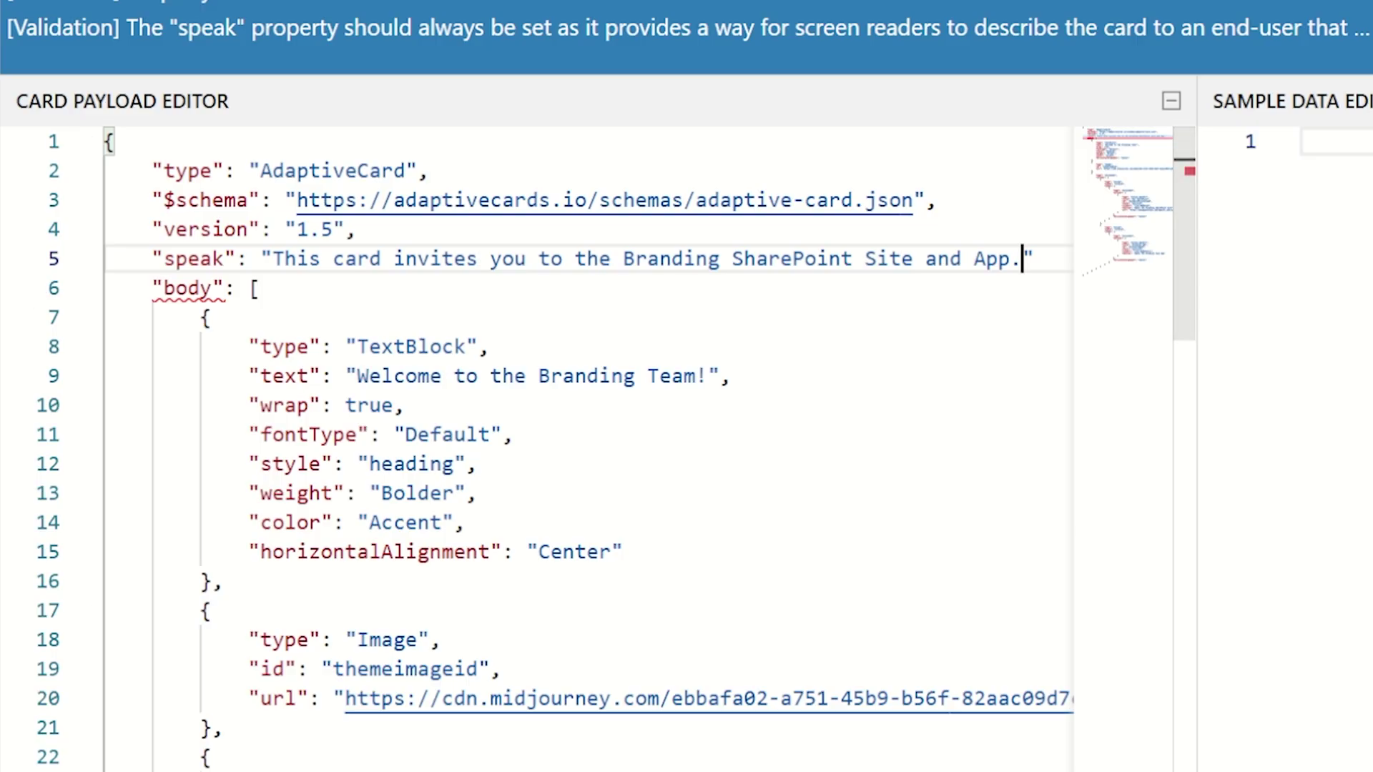
left_click(1033, 258)
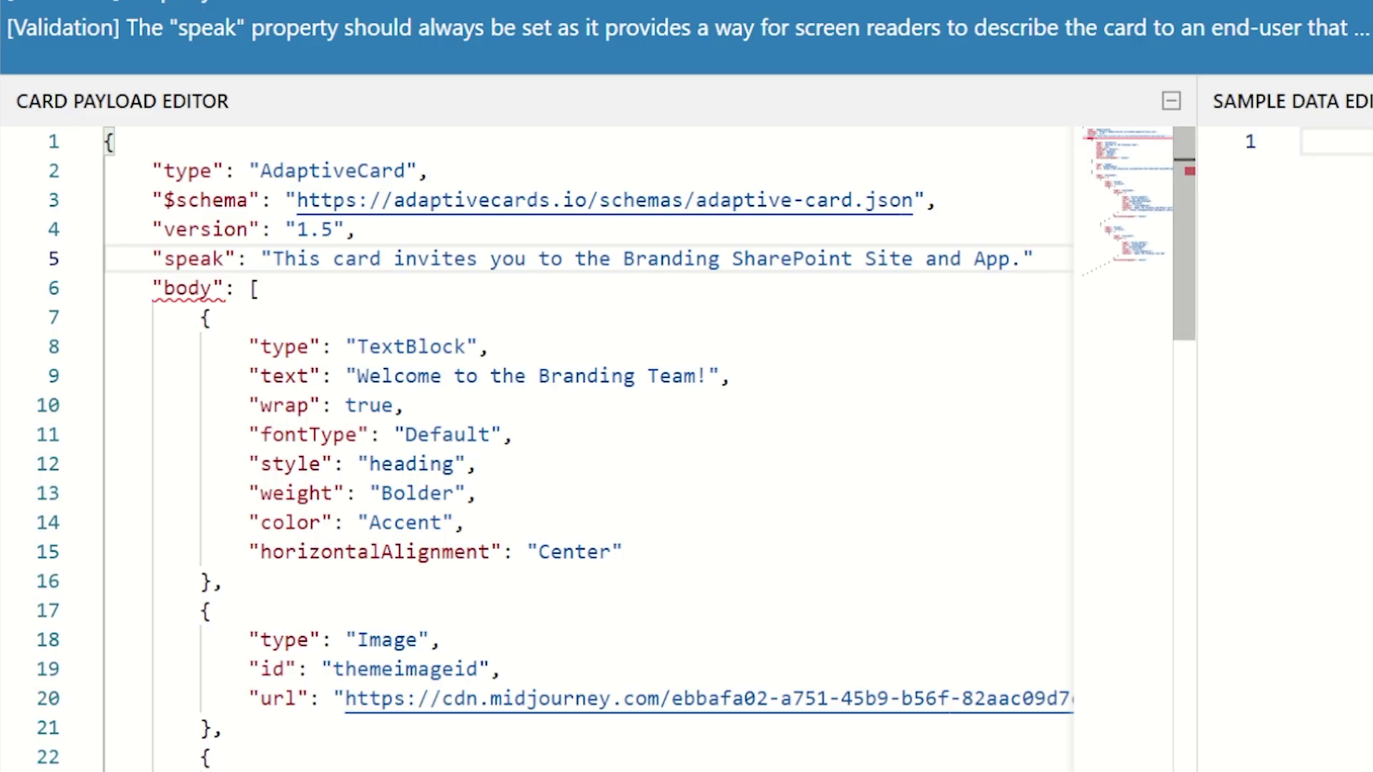
type(",")
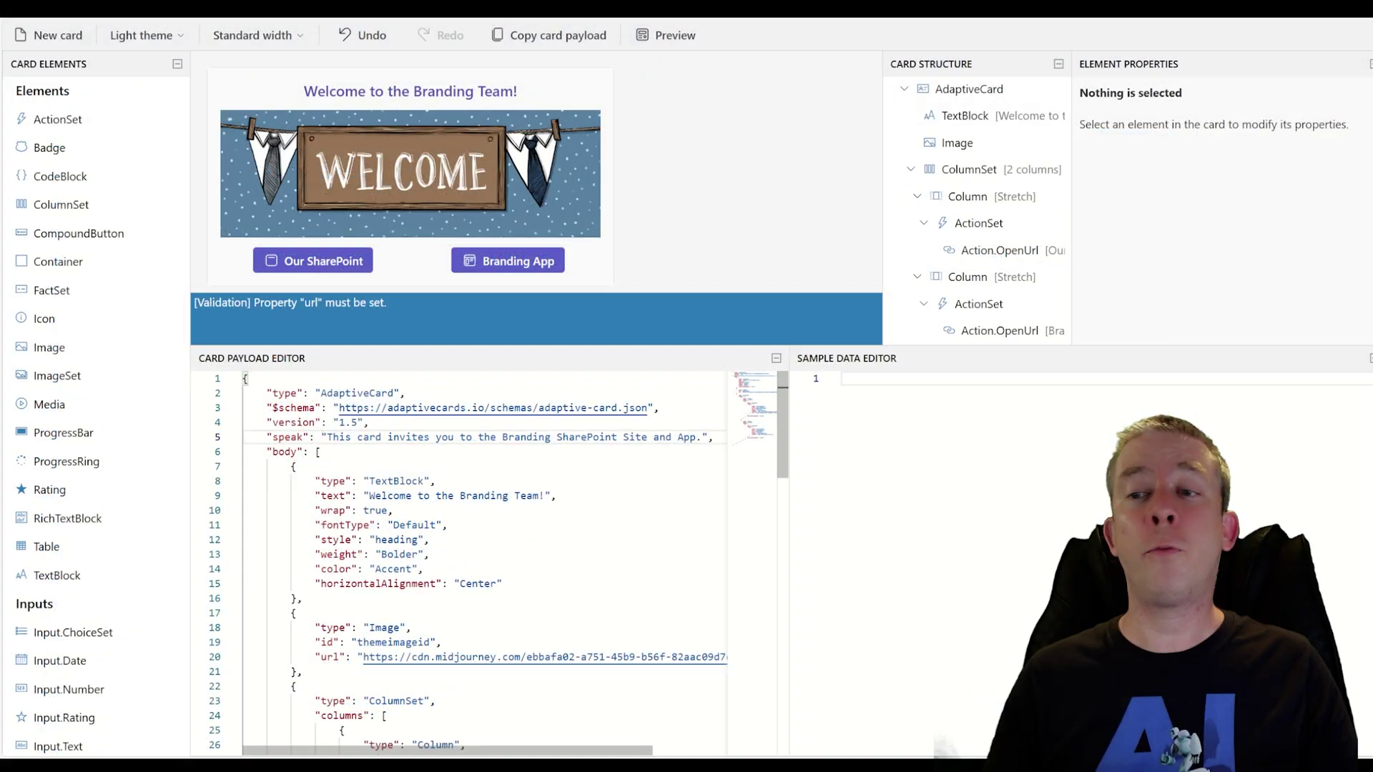
Confirm the Branding App button's URL is still empty, then go to the Power Apps apps list
left_click(327, 312)
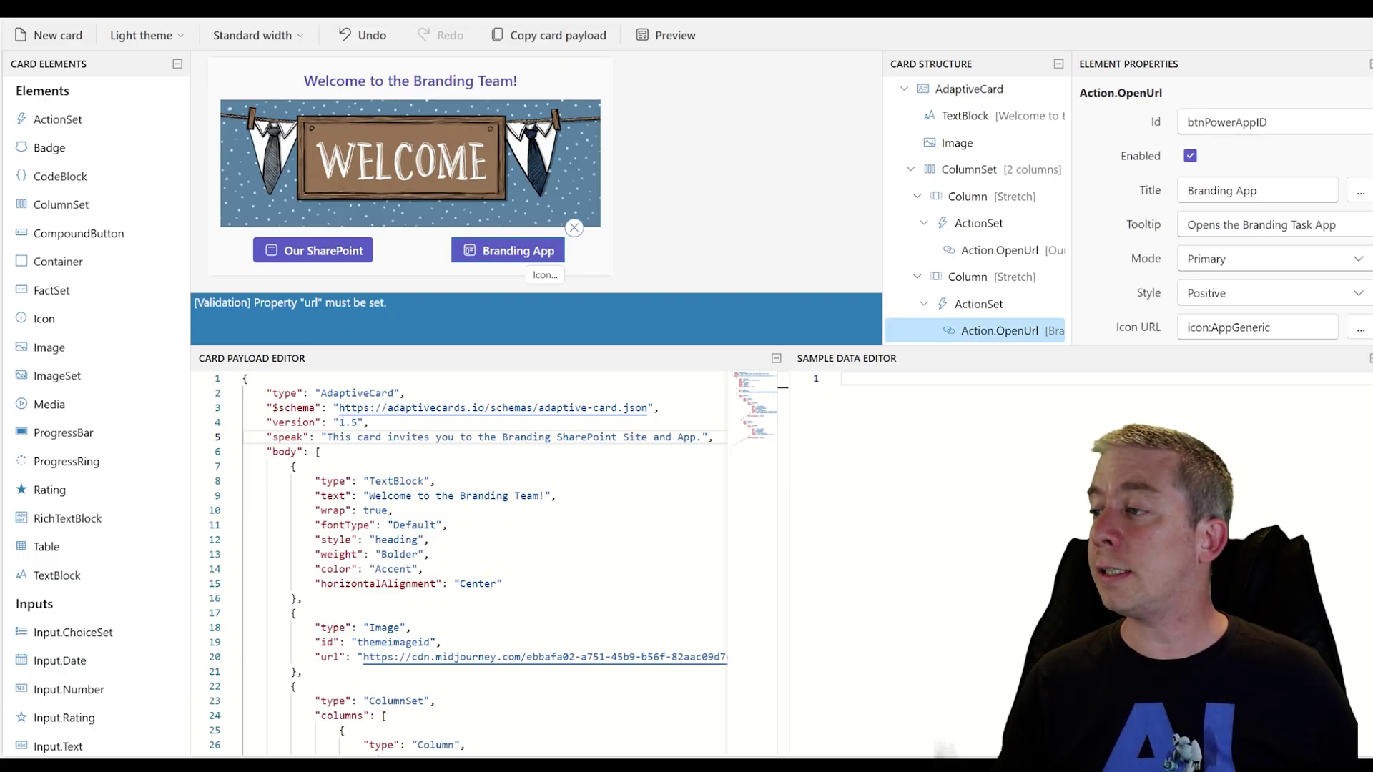
scroll(1226, 210, "down", 1)
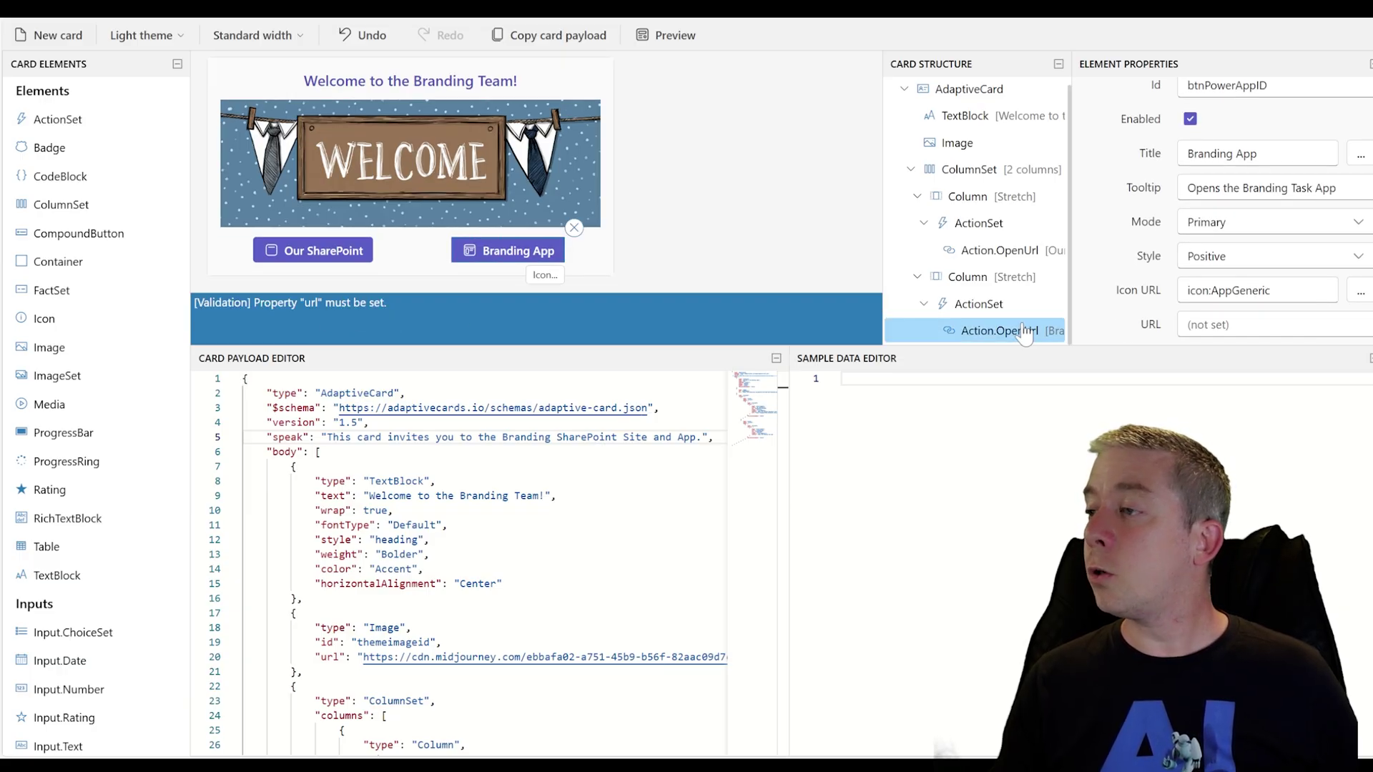
left_click(358, 257)
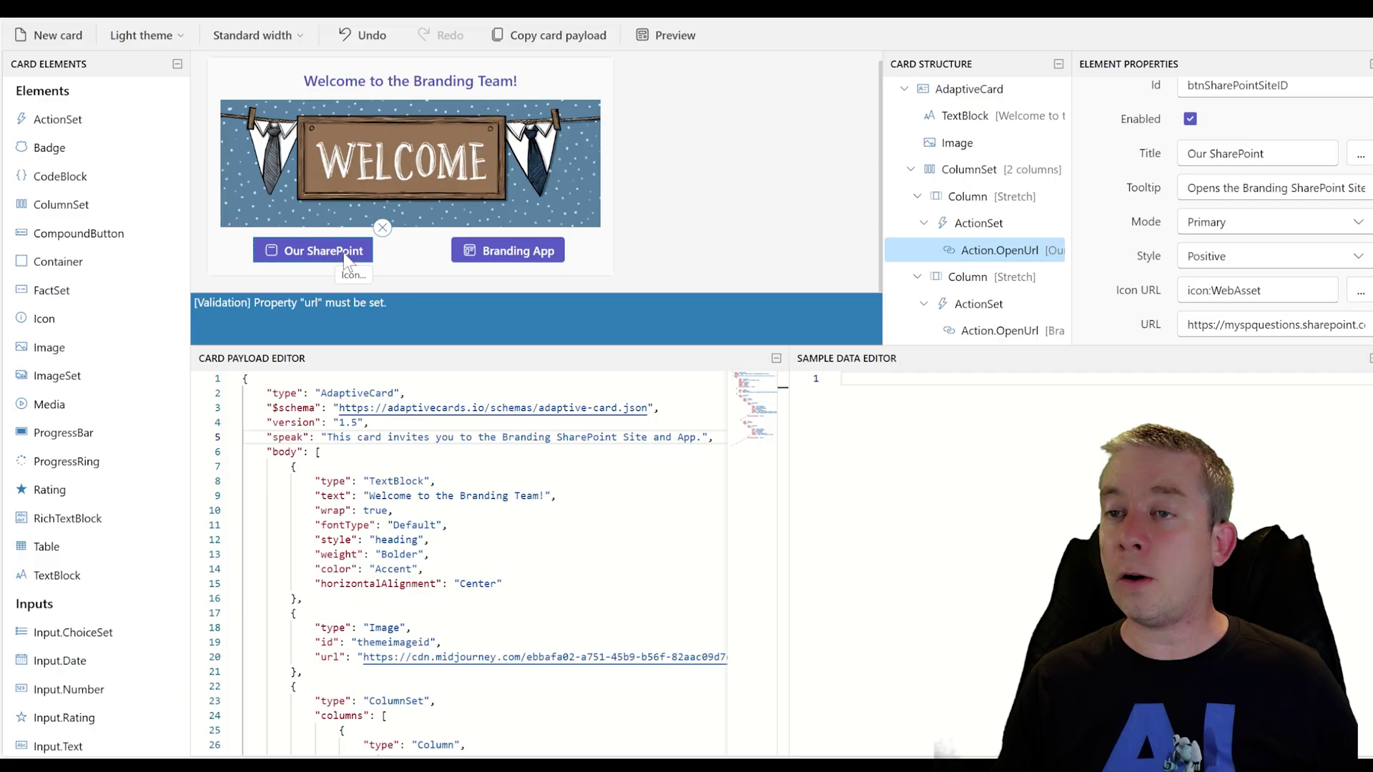
left_click(511, 262)
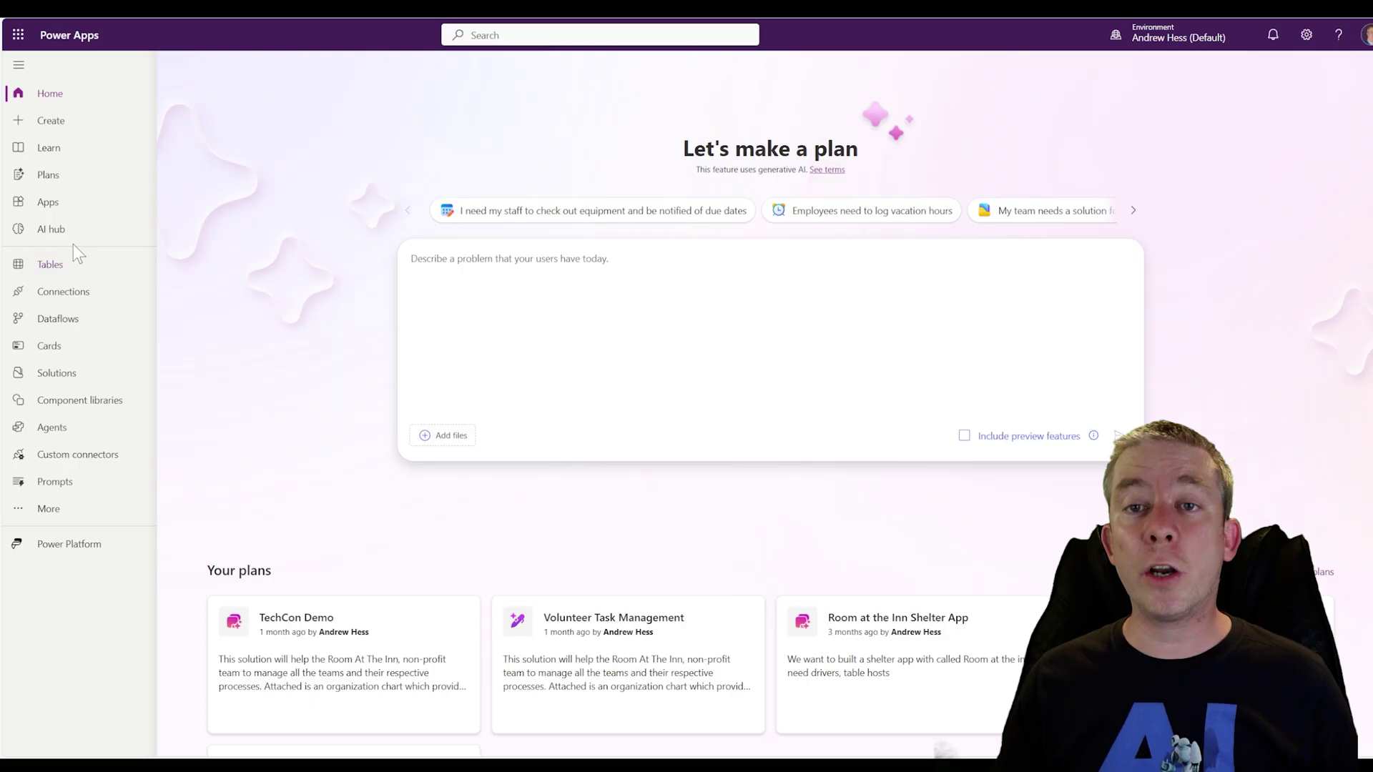
left_click(48, 203)
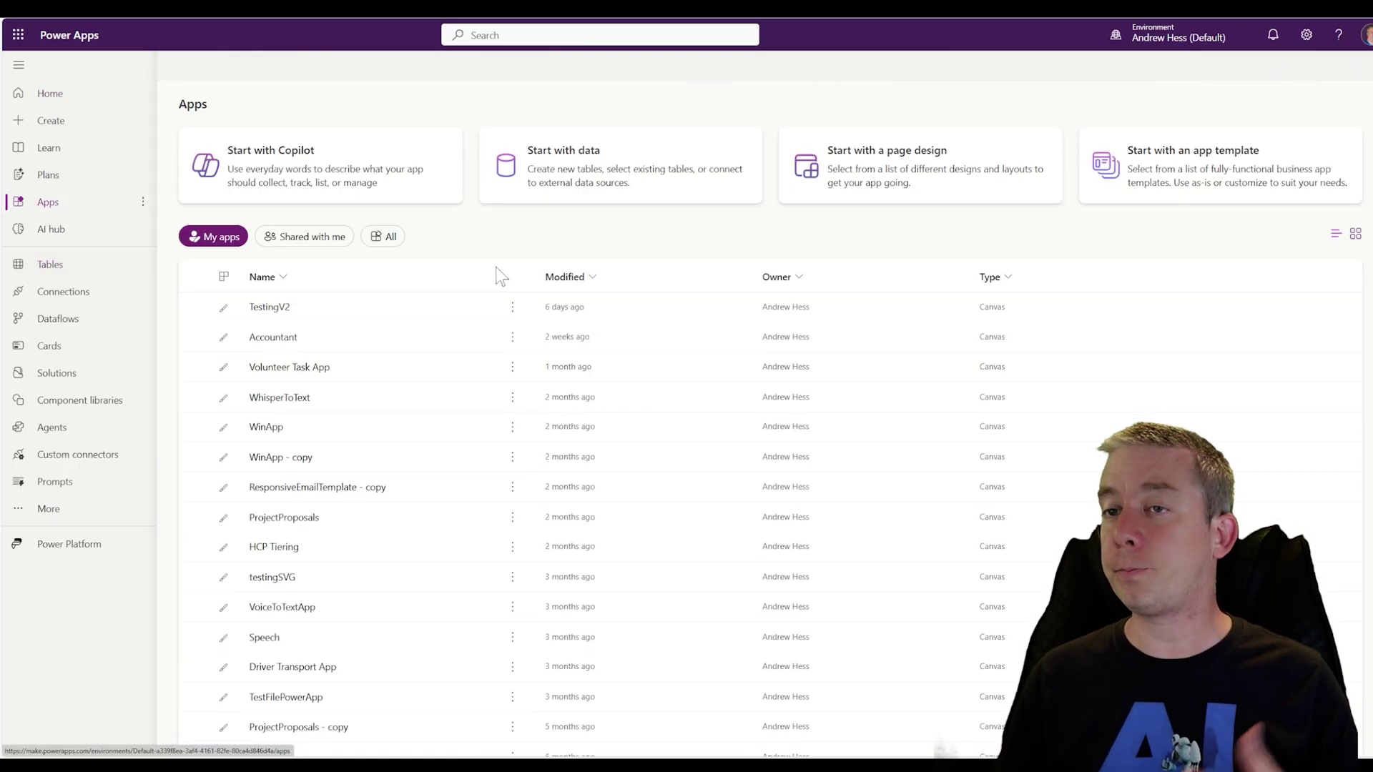
Copy the TestingV2 app's web link from its Details page
left_click(512, 309)
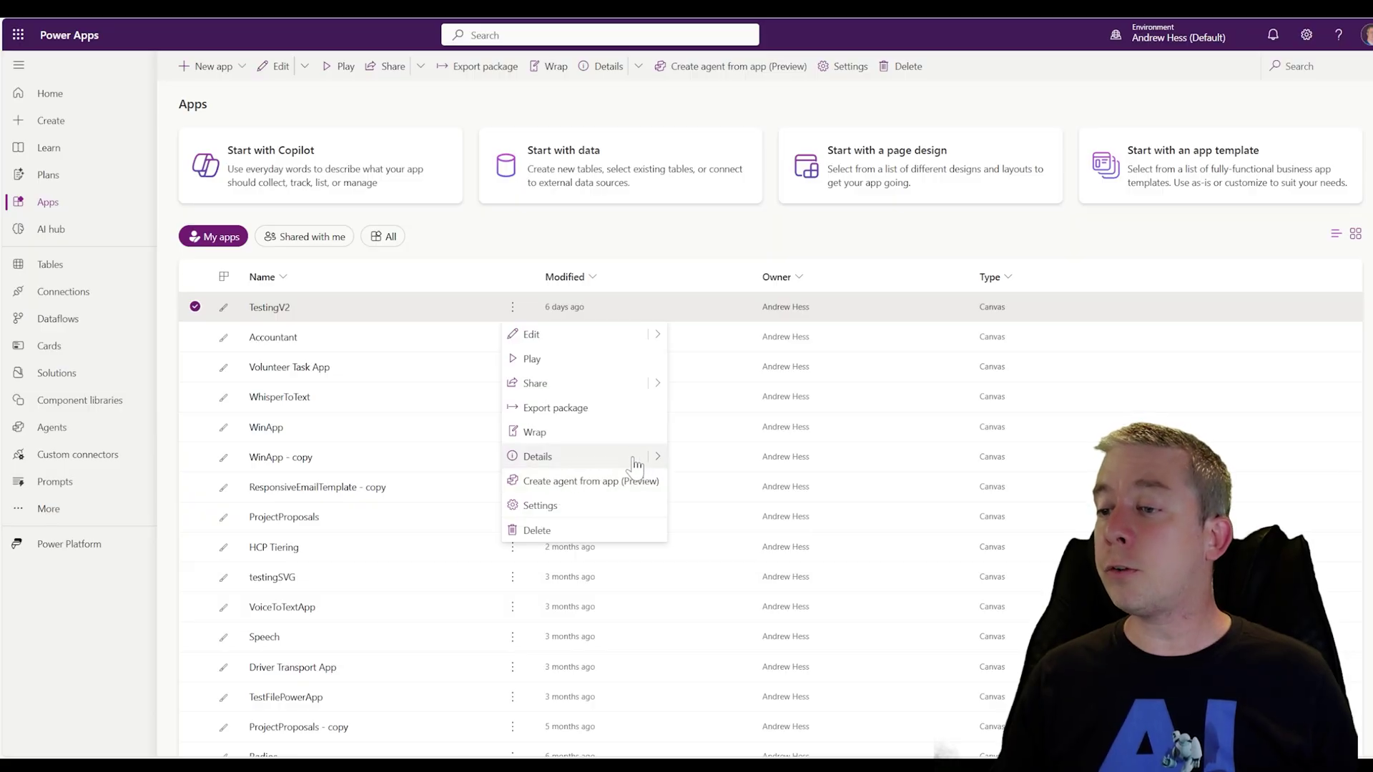
left_click(583, 462)
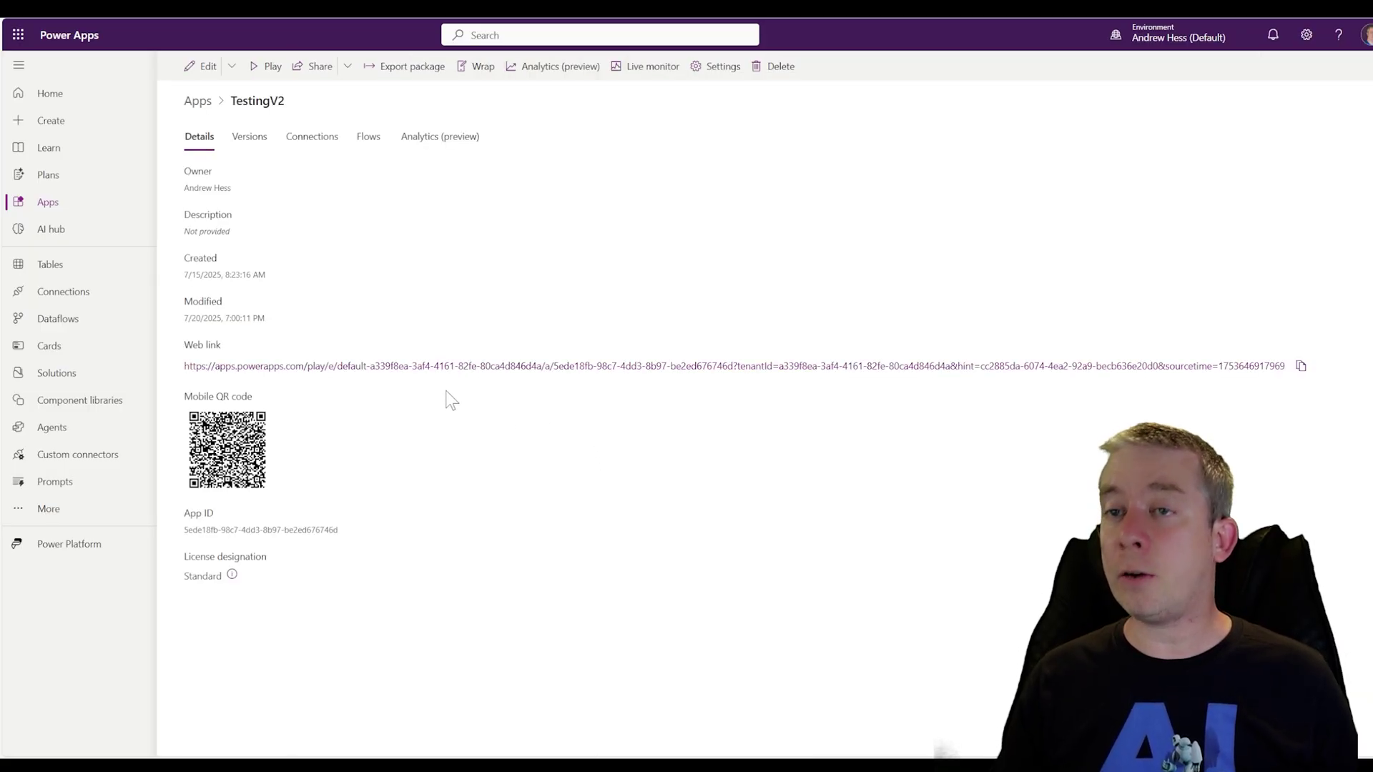
left_click(1301, 366)
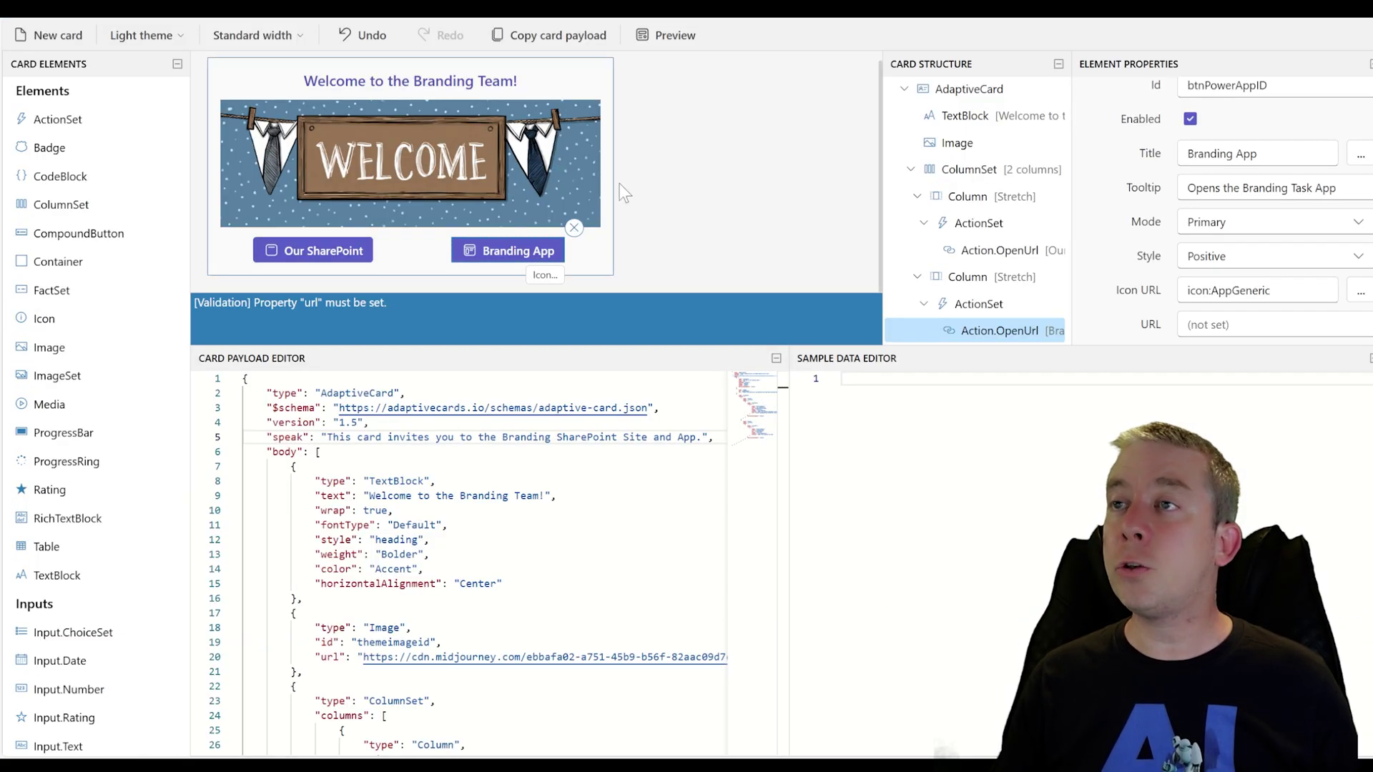
Paste the TestingV2 web link into the Branding App button's URL and review the payload JSON
key("ctrl+v")
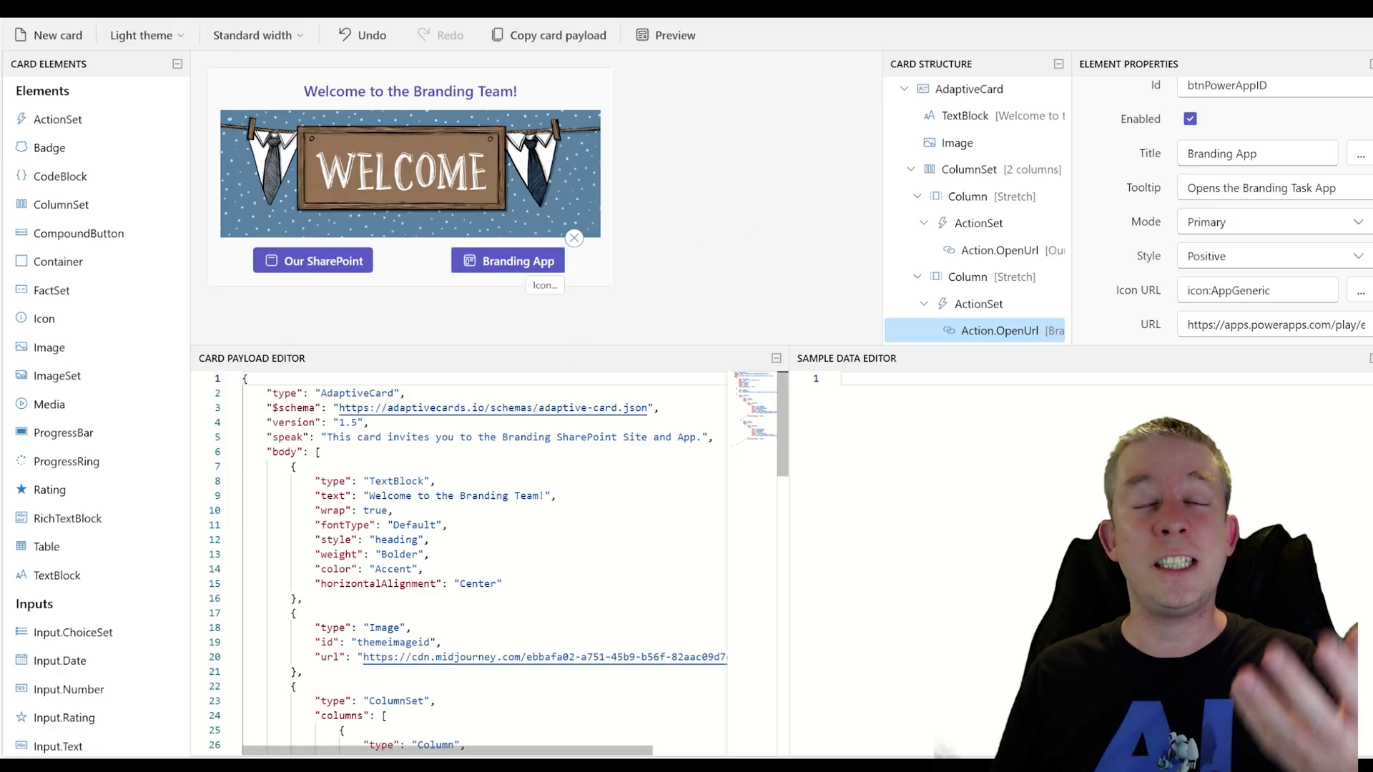
left_click(430, 481)
scroll(487, 565, "down", 5)
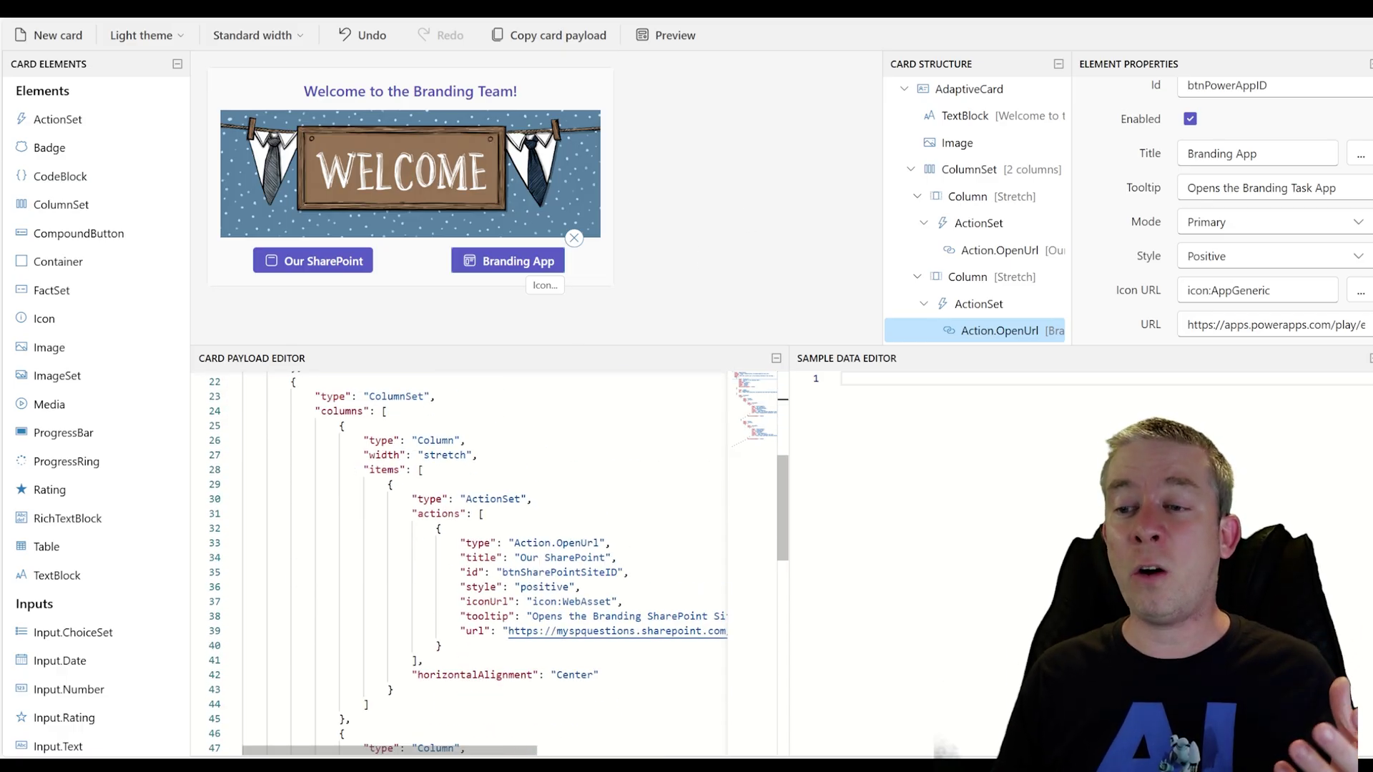
scroll(486, 564, "up", 5)
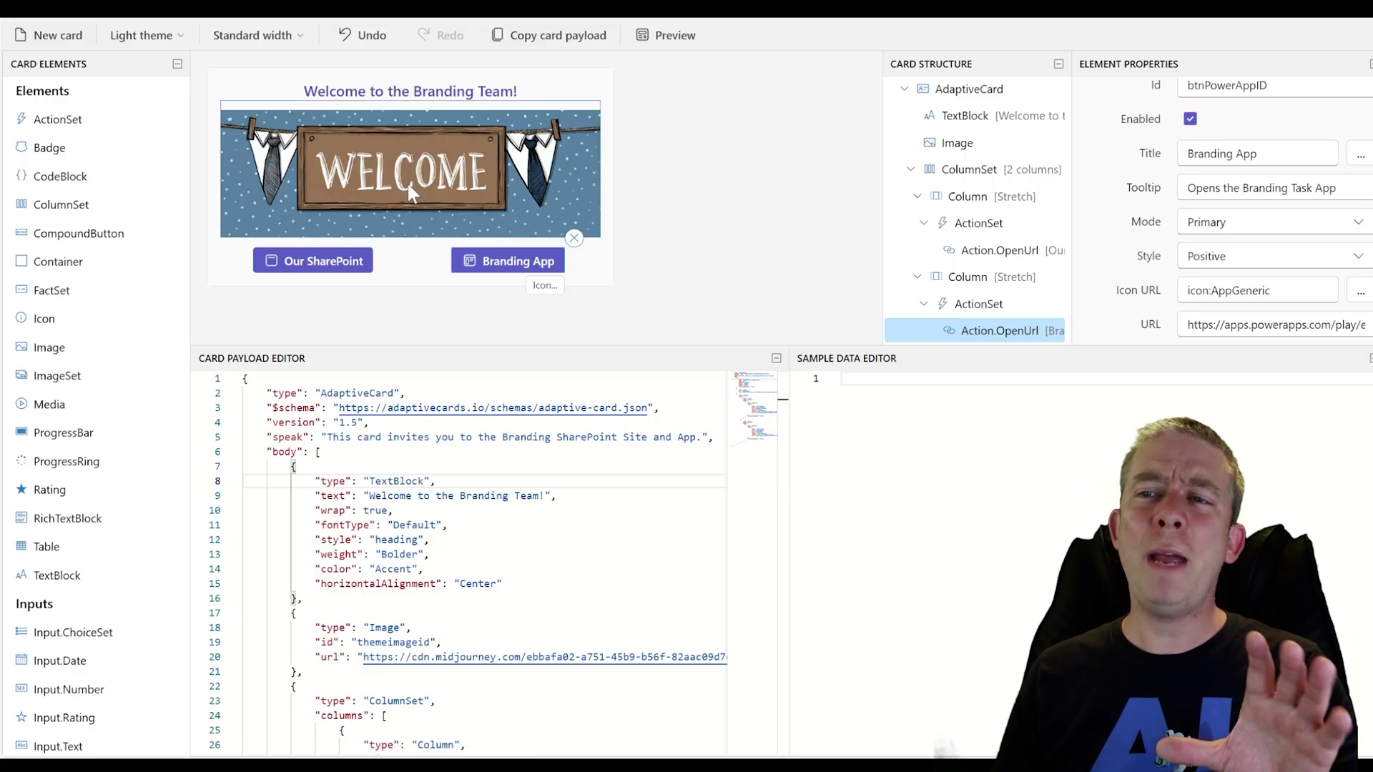
Set the welcome banner image's alternate text to 'A welcome image.'
left_click(362, 224)
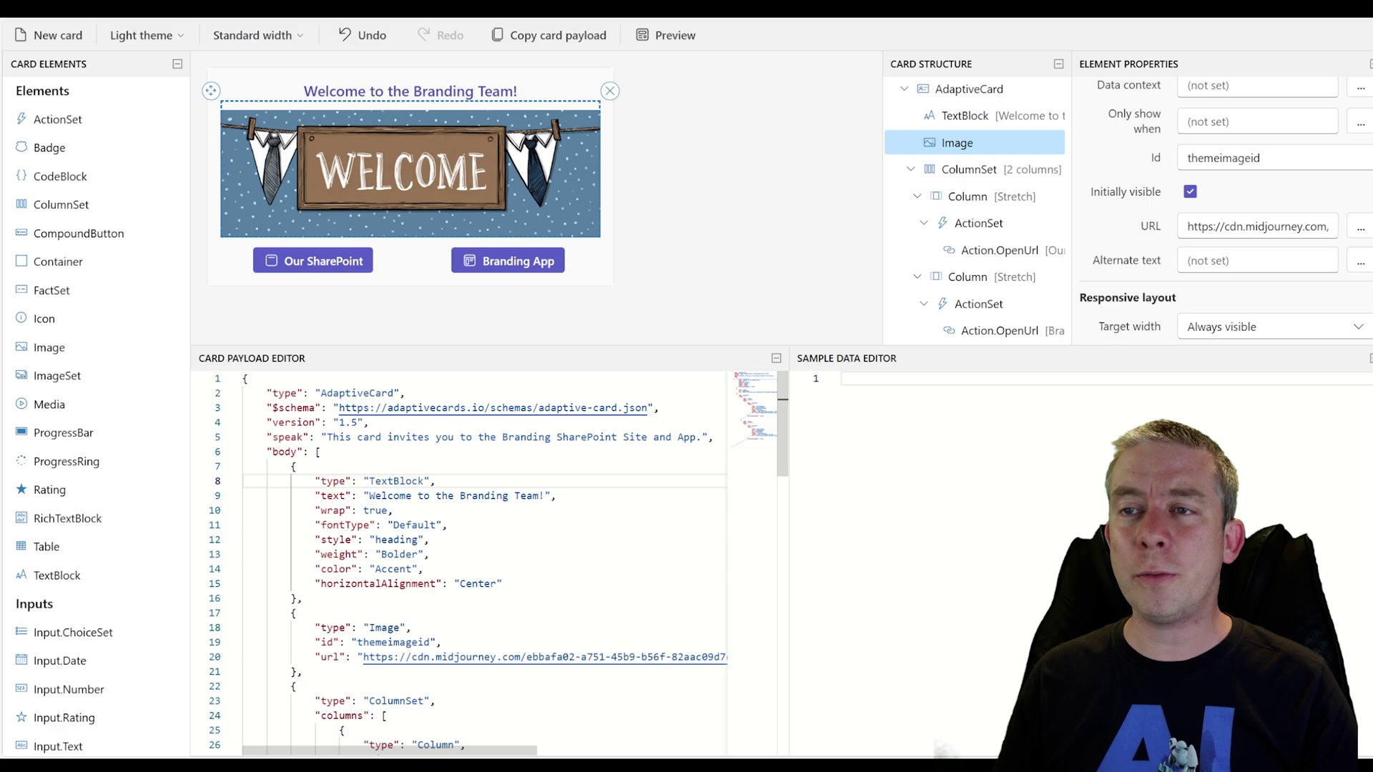
scroll(1226, 210, "down", 5)
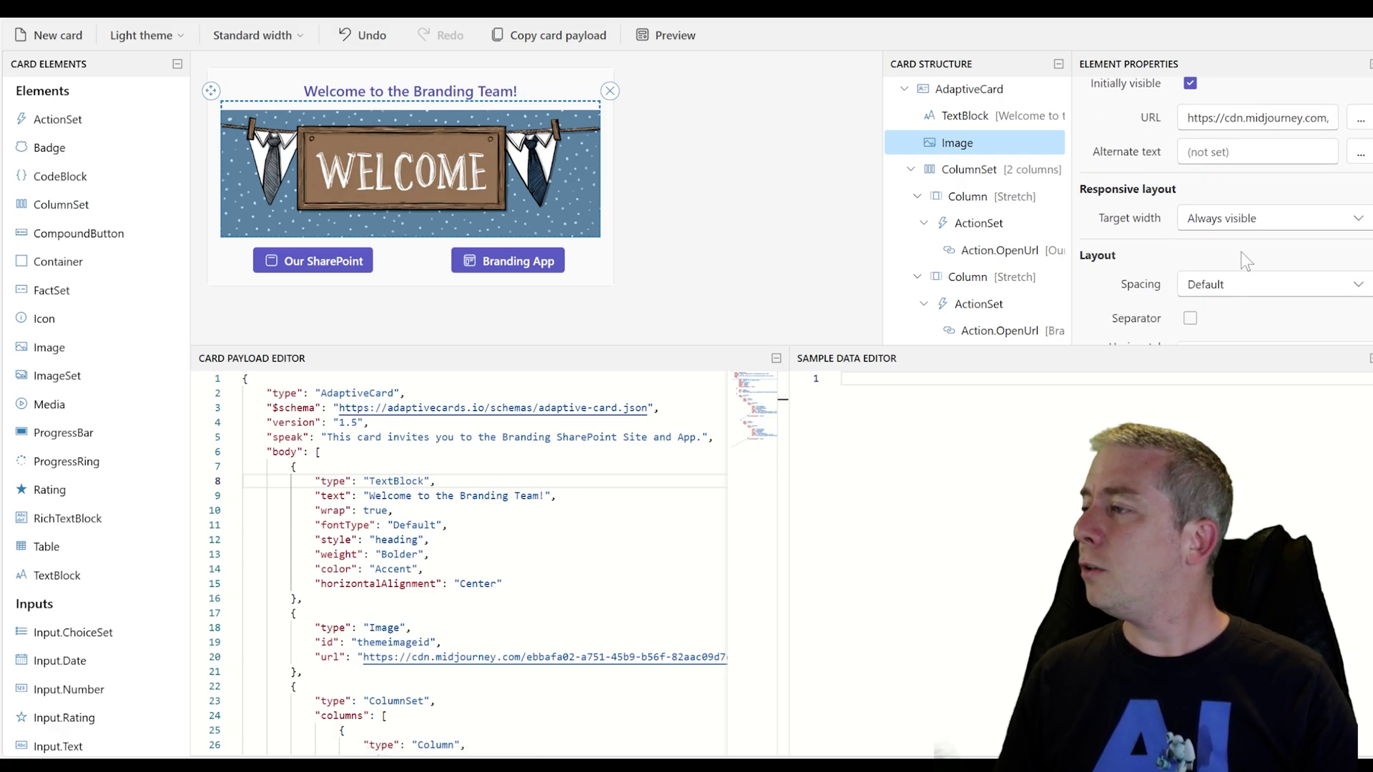
scroll(1224, 265, "down", 3)
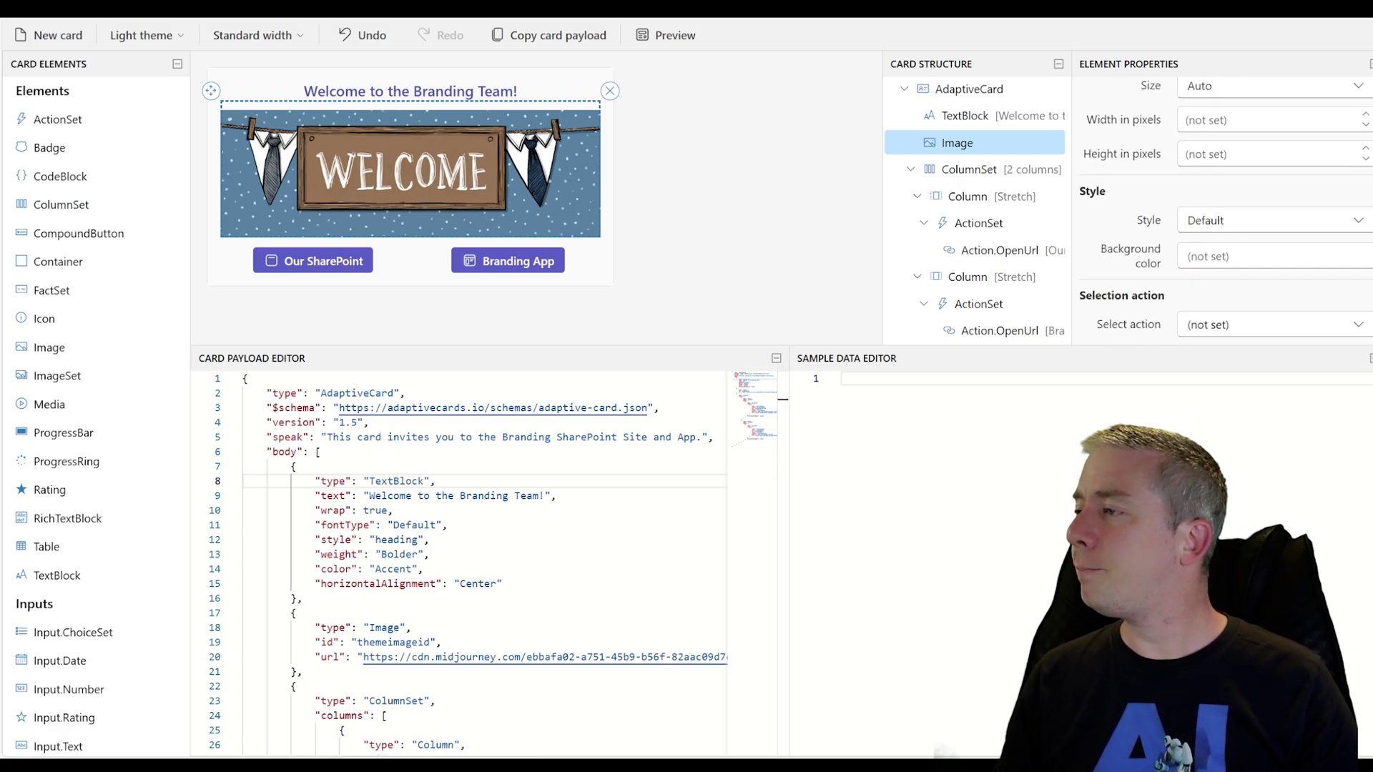
scroll(1224, 264, "up", 7)
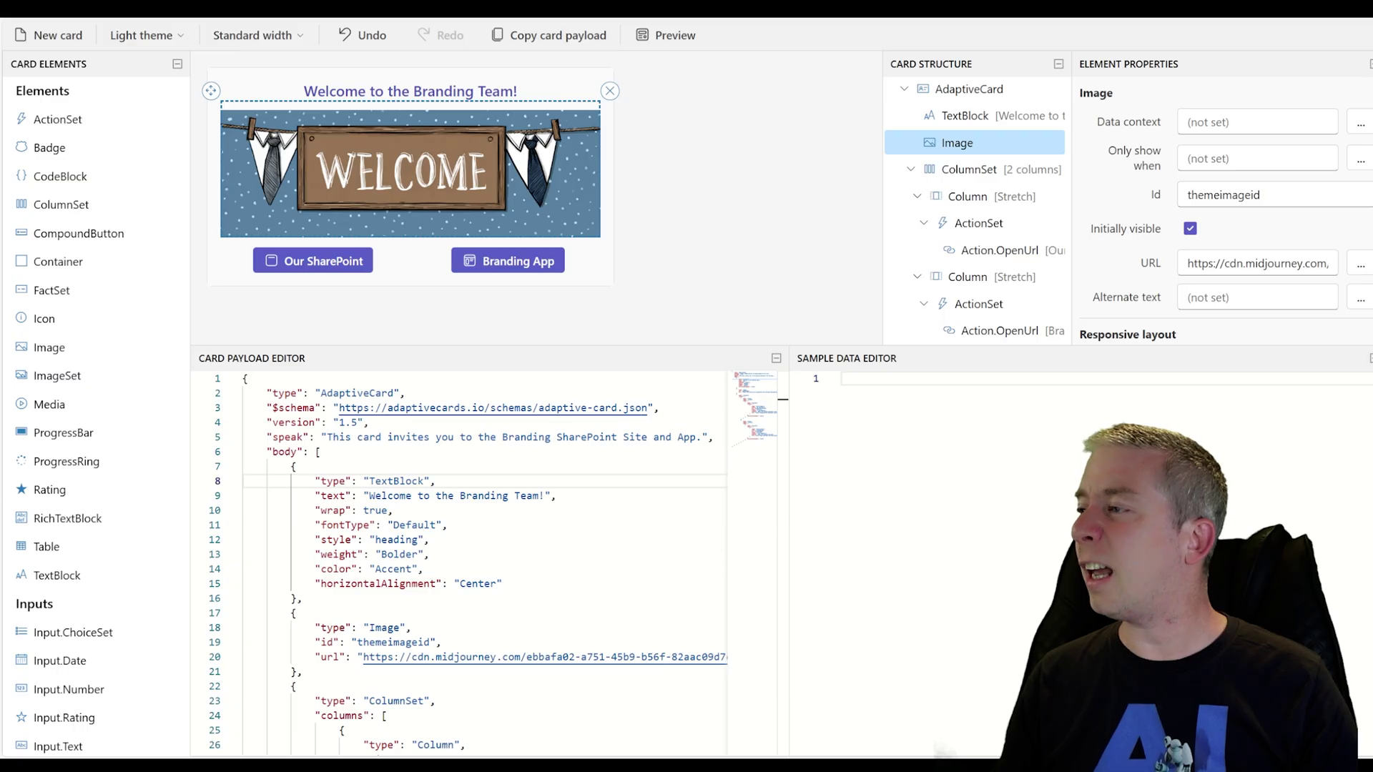
scroll(1219, 222, "down", 1)
left_click(1188, 243)
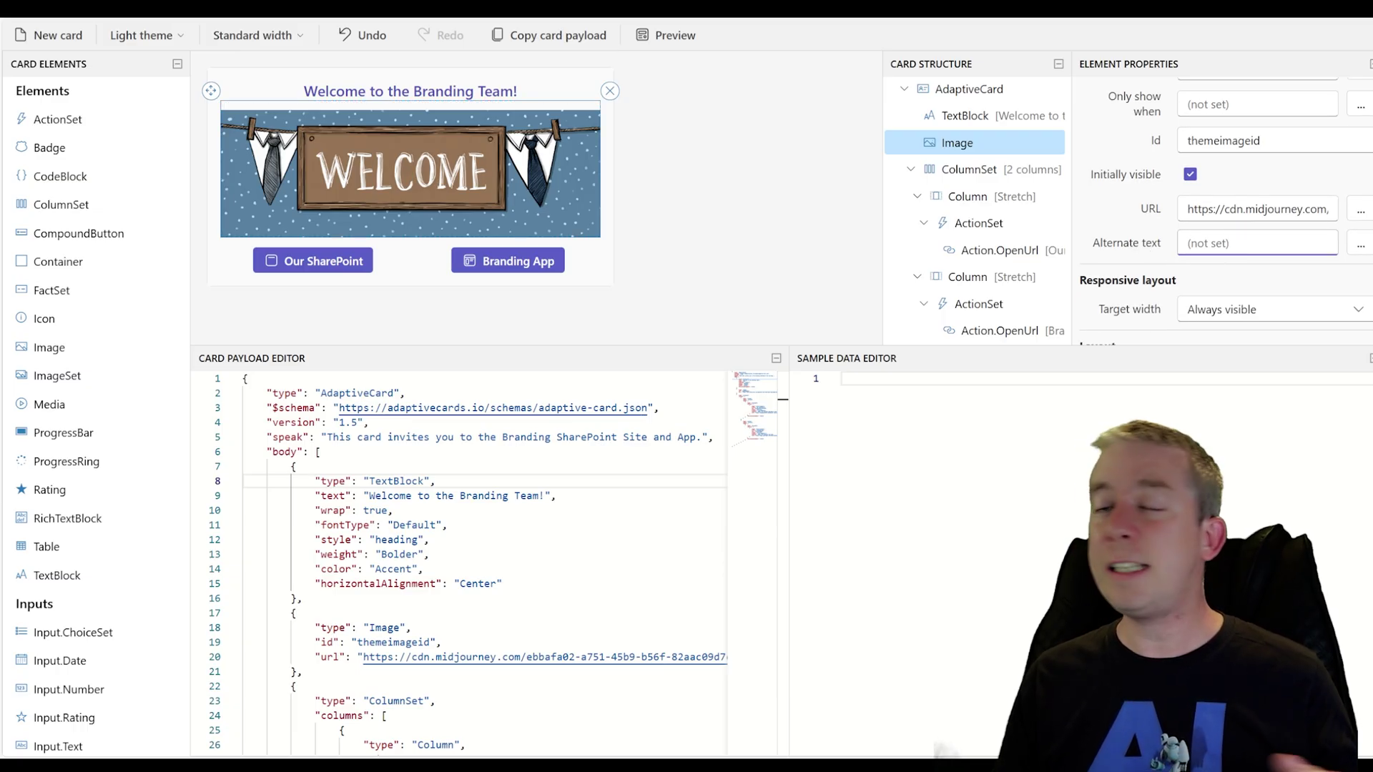
type("A ")
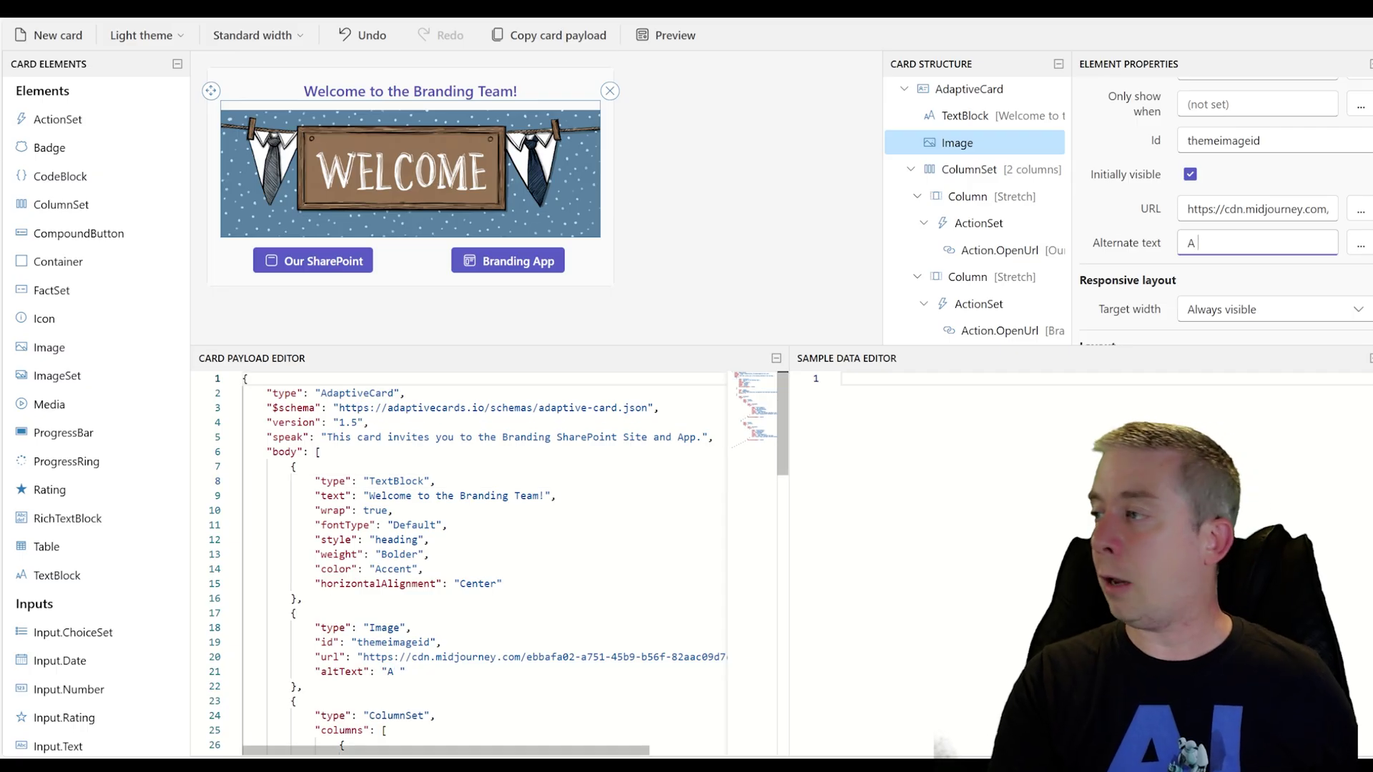
type("welcome pmage.")
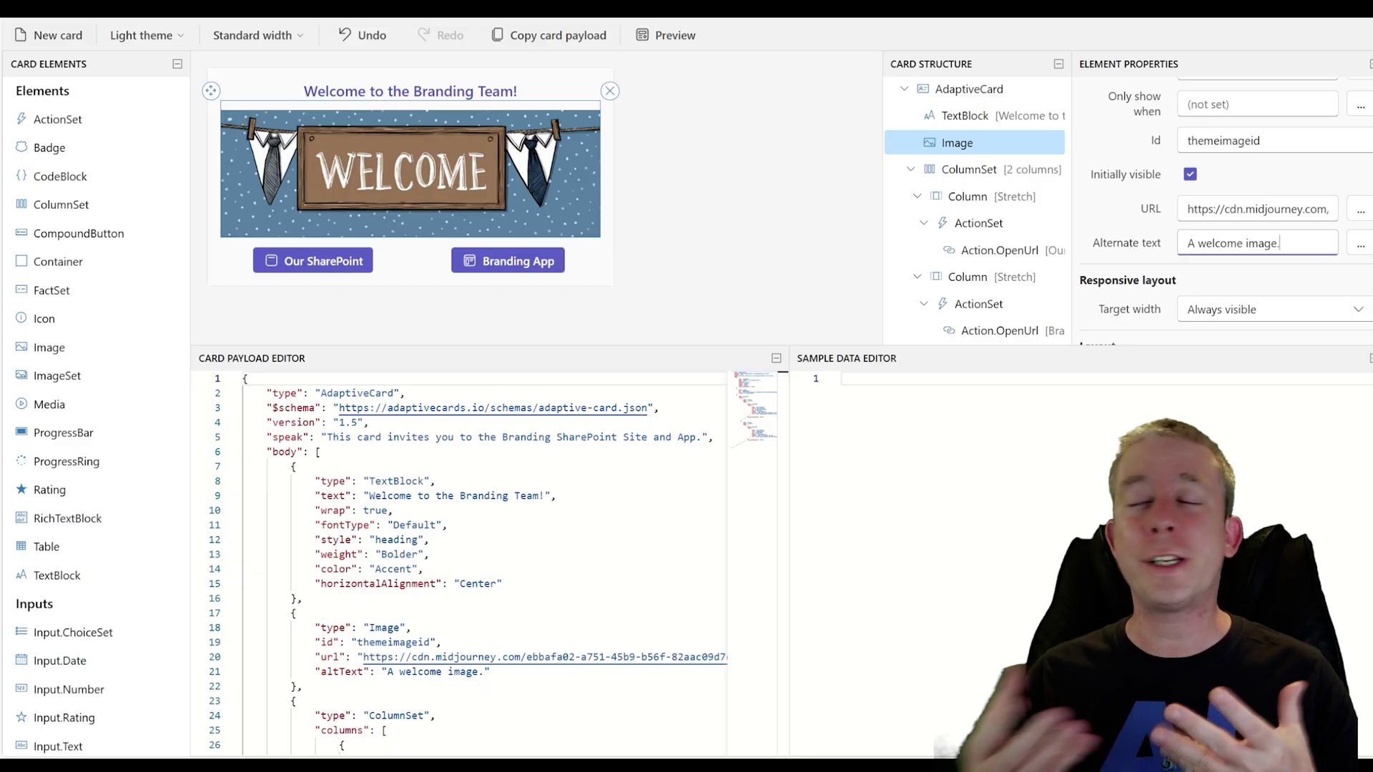
left_click(429, 496)
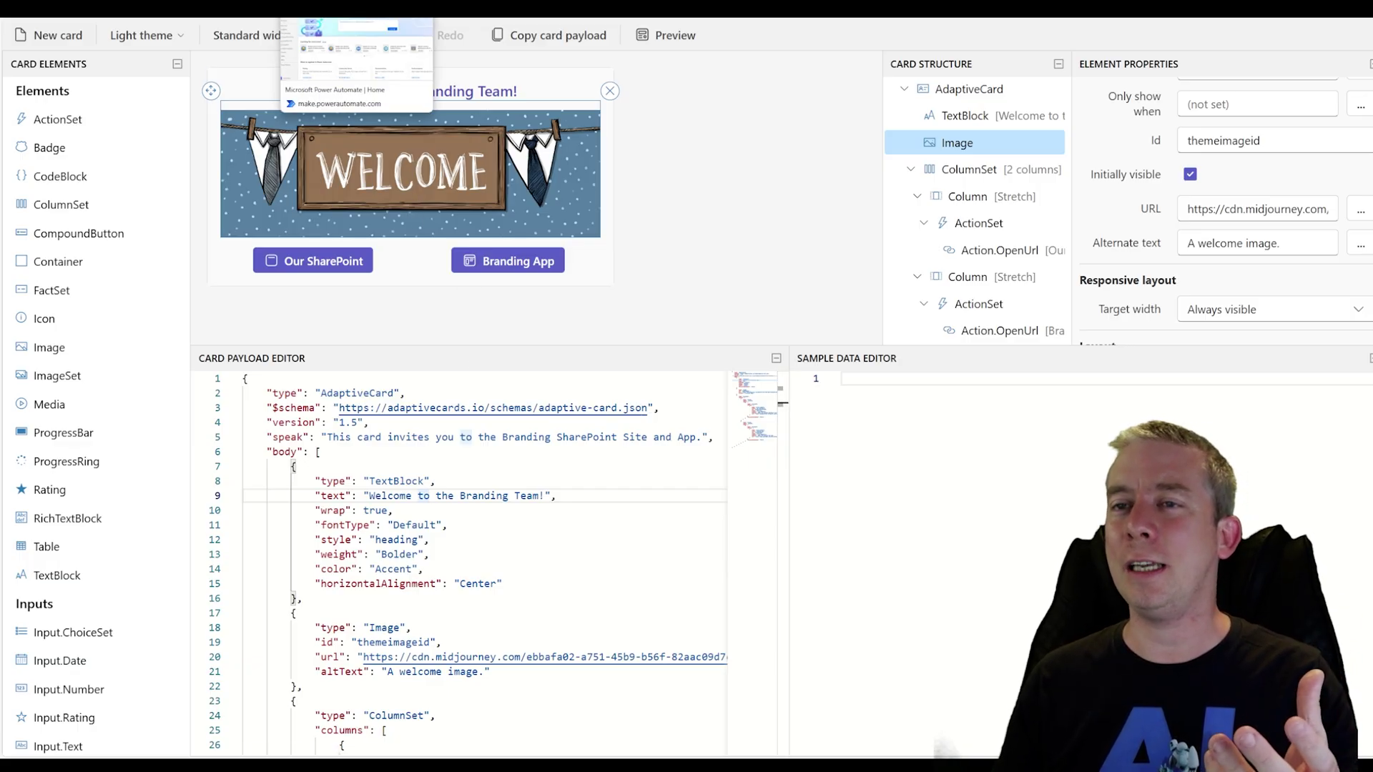
From My flows, create a blank instant cloud flow, skipping the trigger setup
left_click(343, 17)
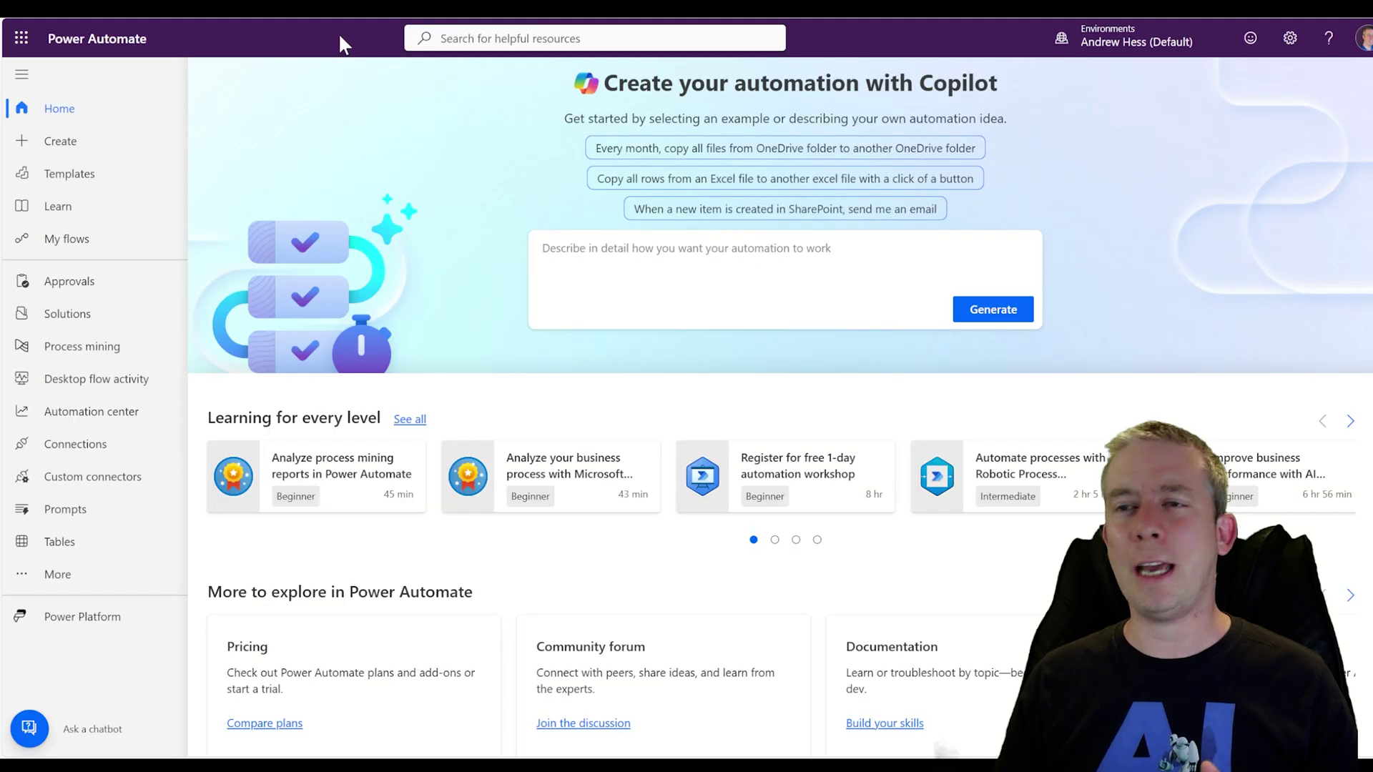
left_click(22, 38)
left_click(366, 214)
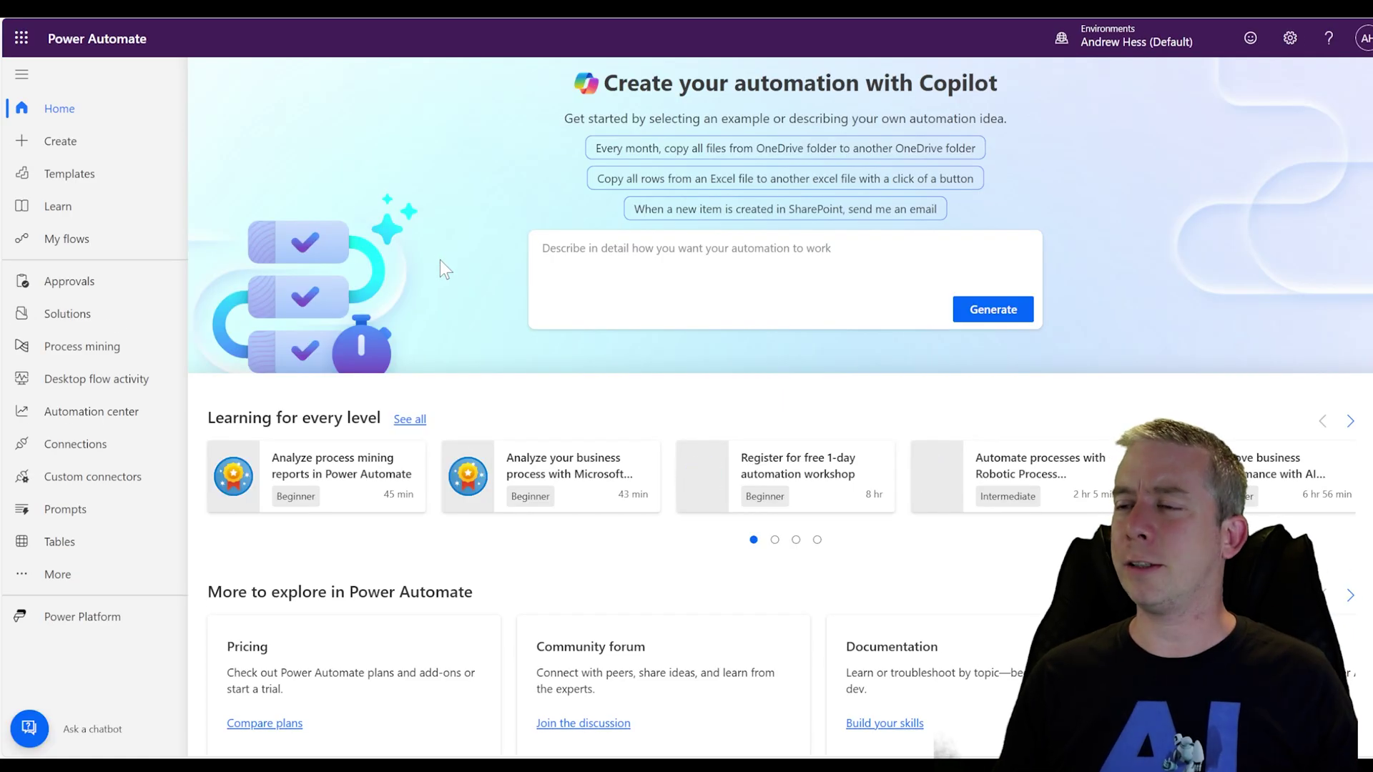
left_click(67, 238)
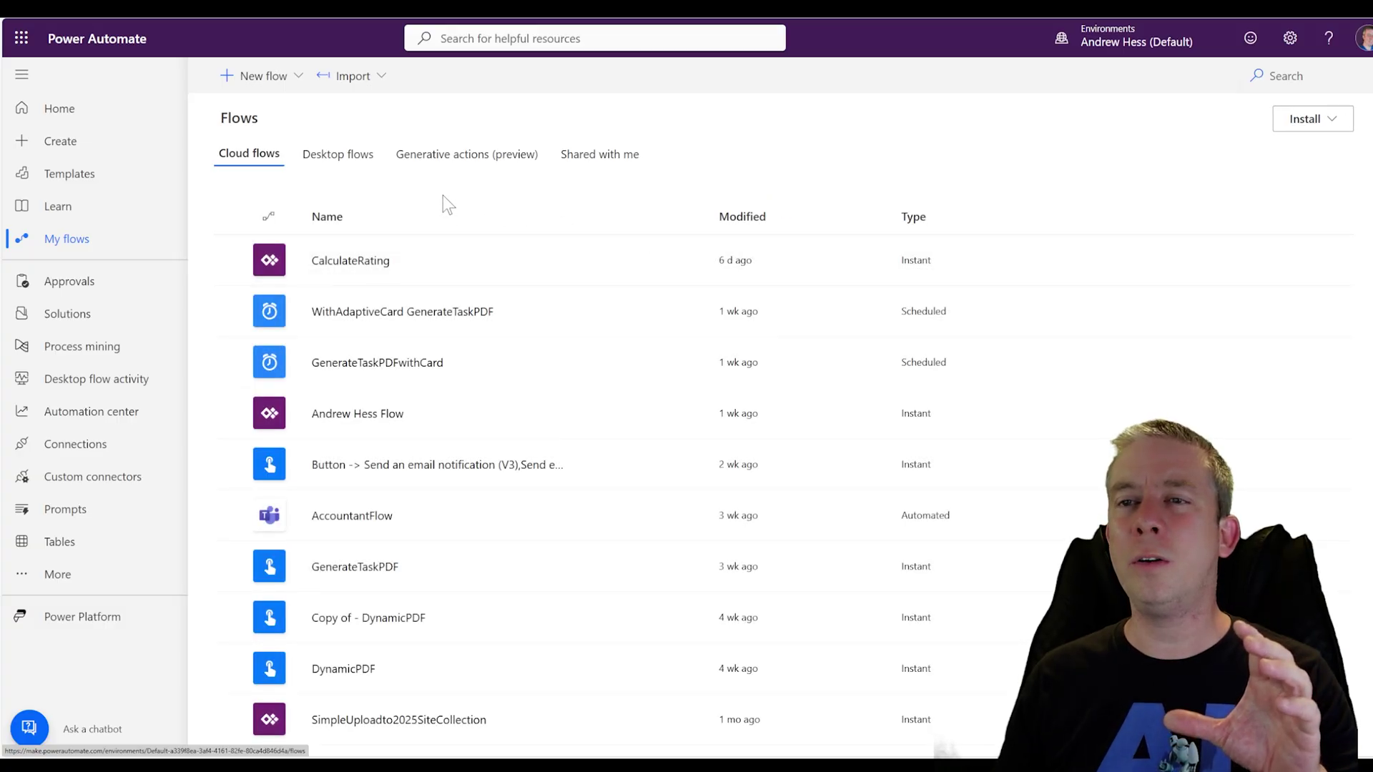
left_click(289, 76)
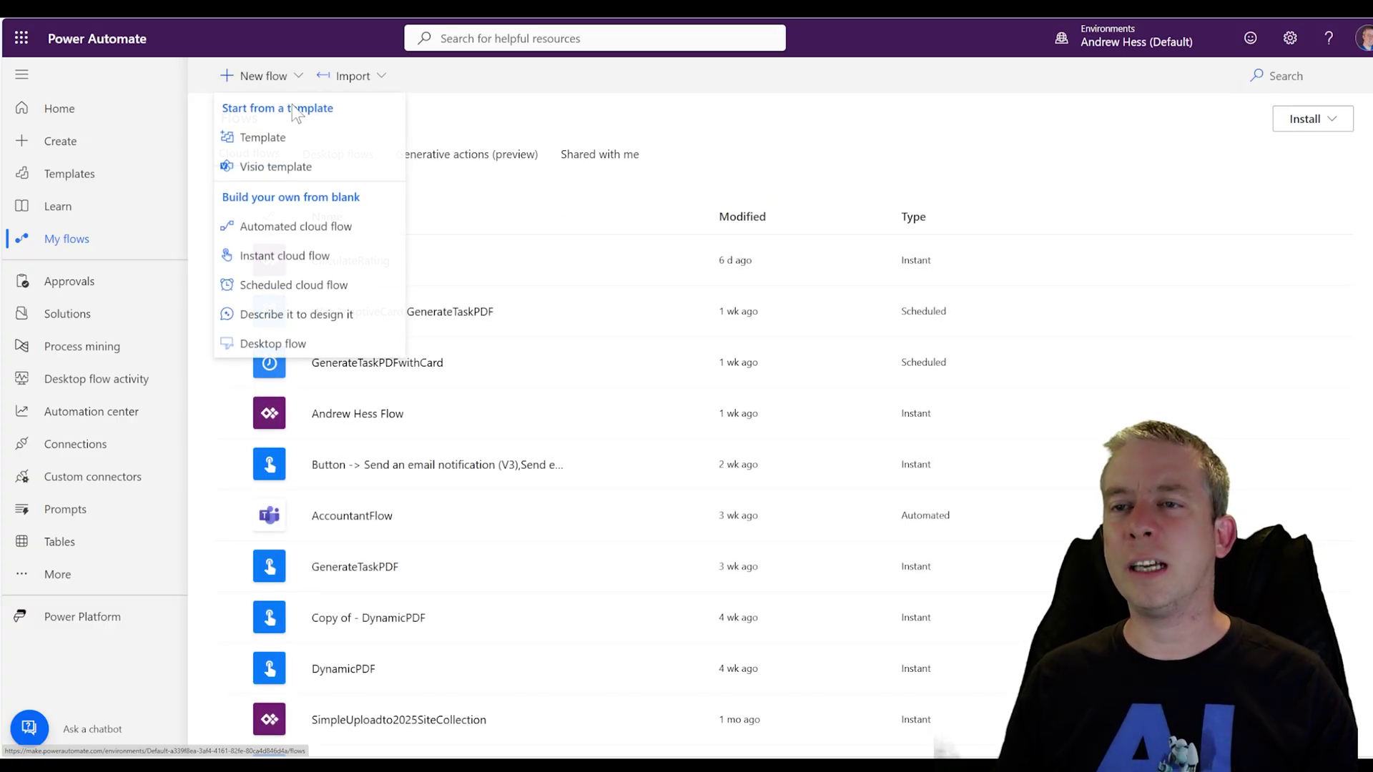
left_click(284, 256)
left_click(873, 597)
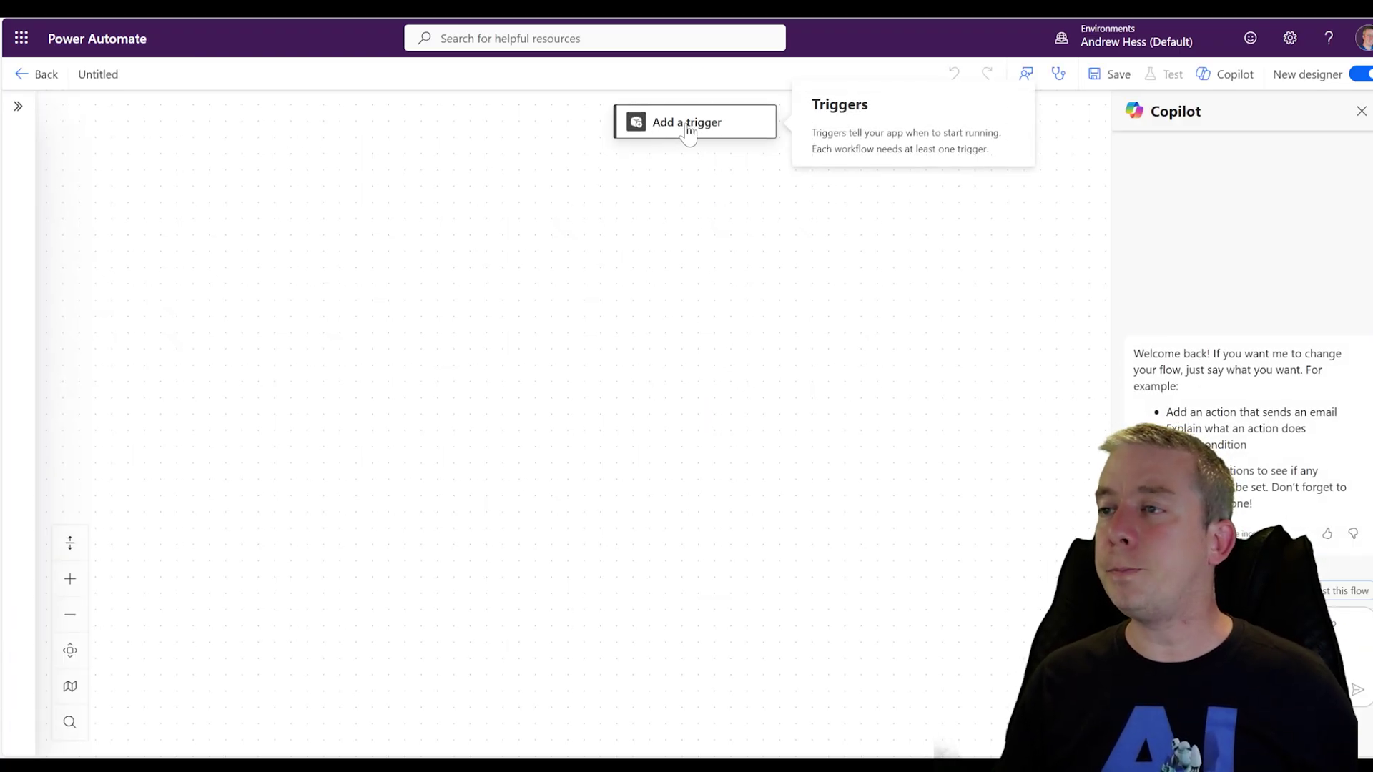
Add the Microsoft Teams trigger 'When a new team member is added' for the Branding team
left_click(690, 134)
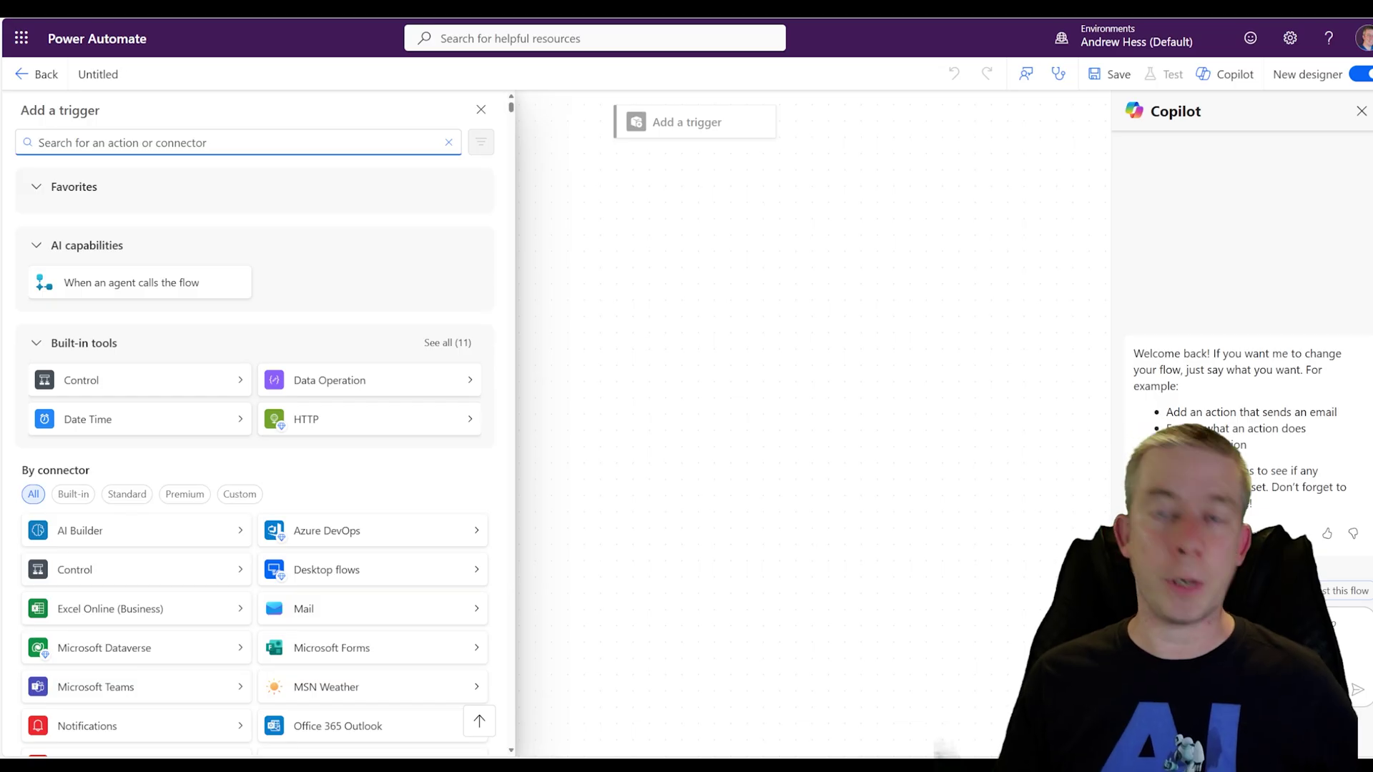
type("teams")
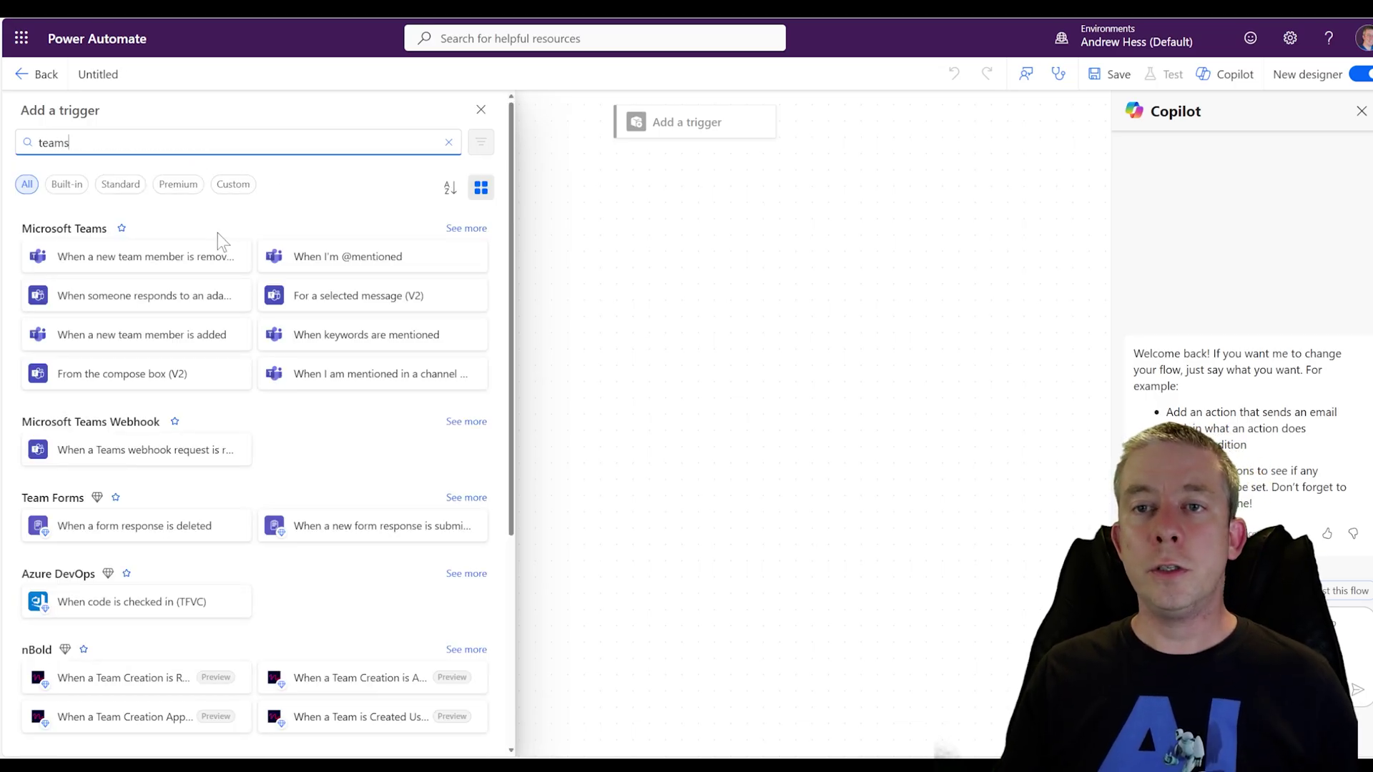
left_click(464, 228)
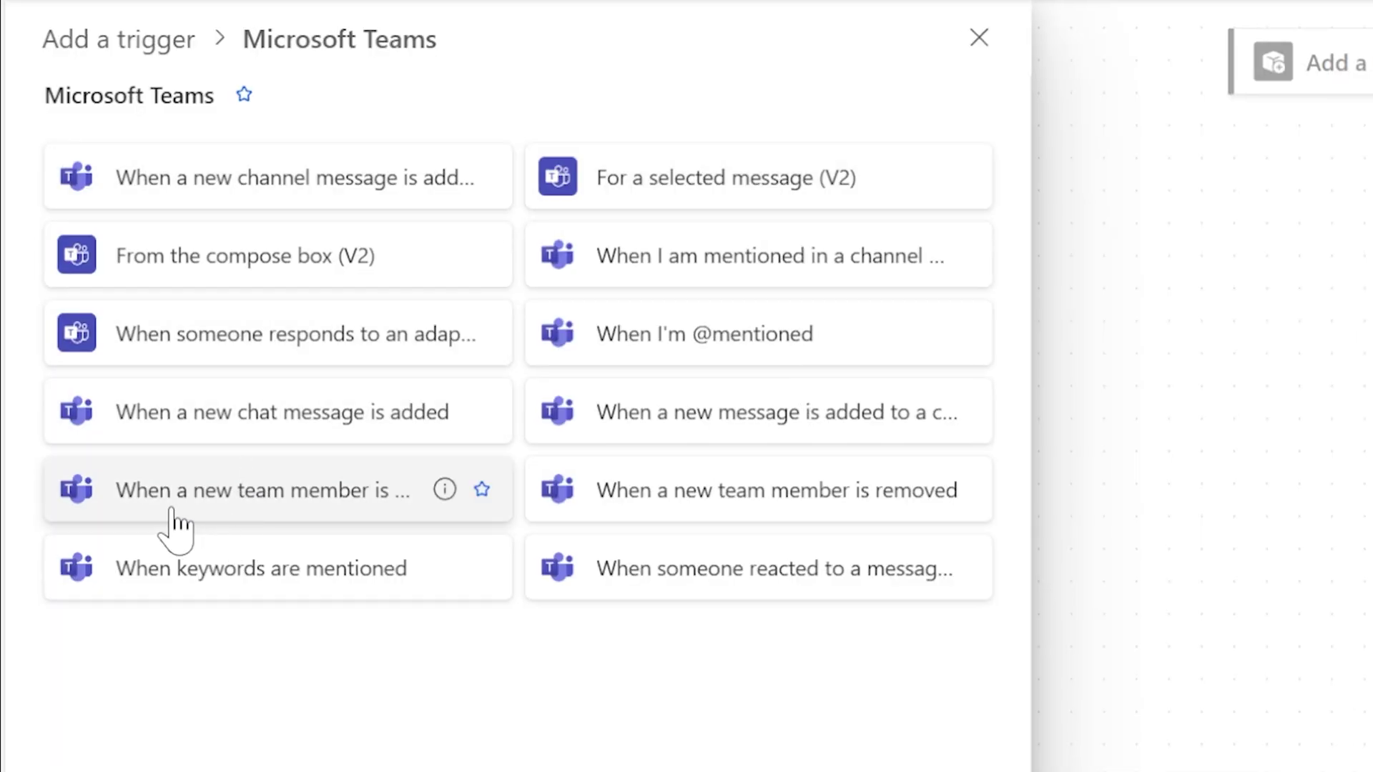
left_click(254, 510)
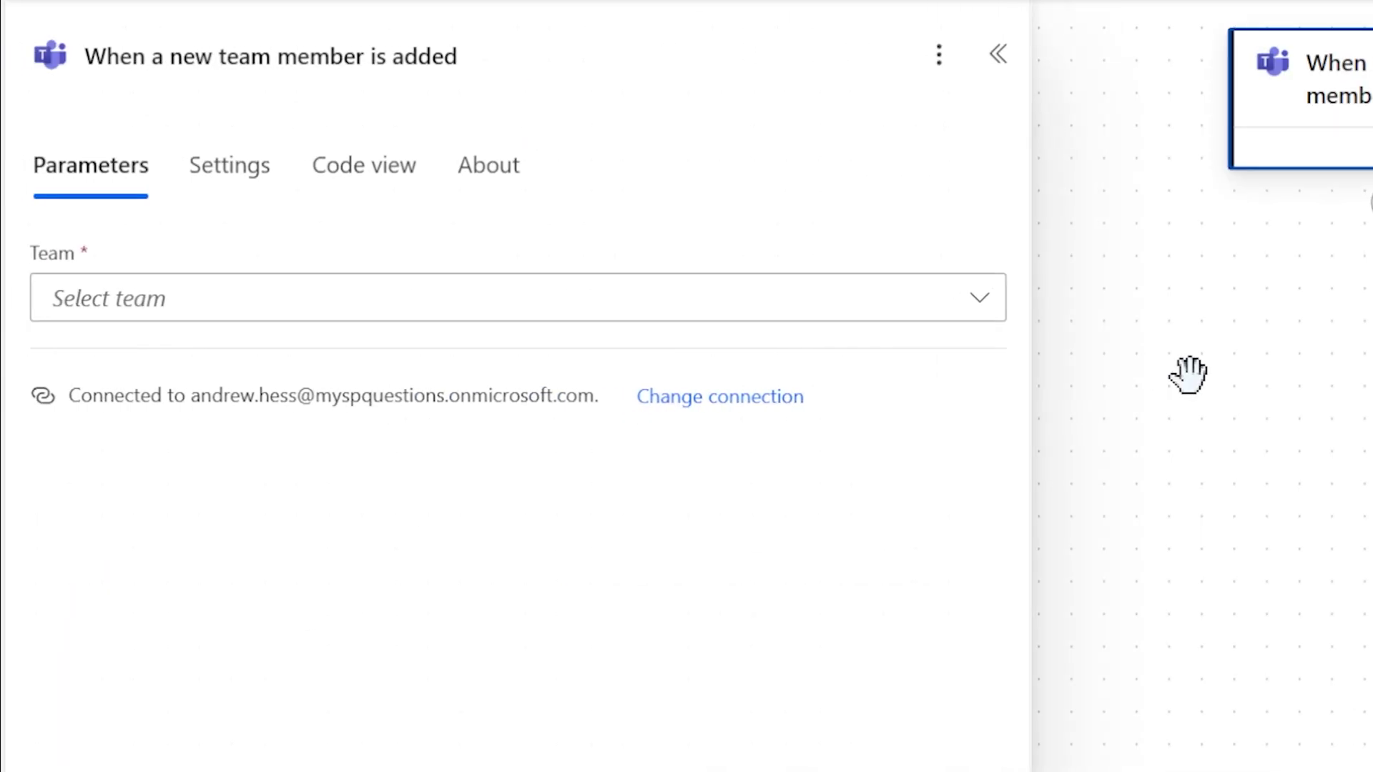
left_click(974, 304)
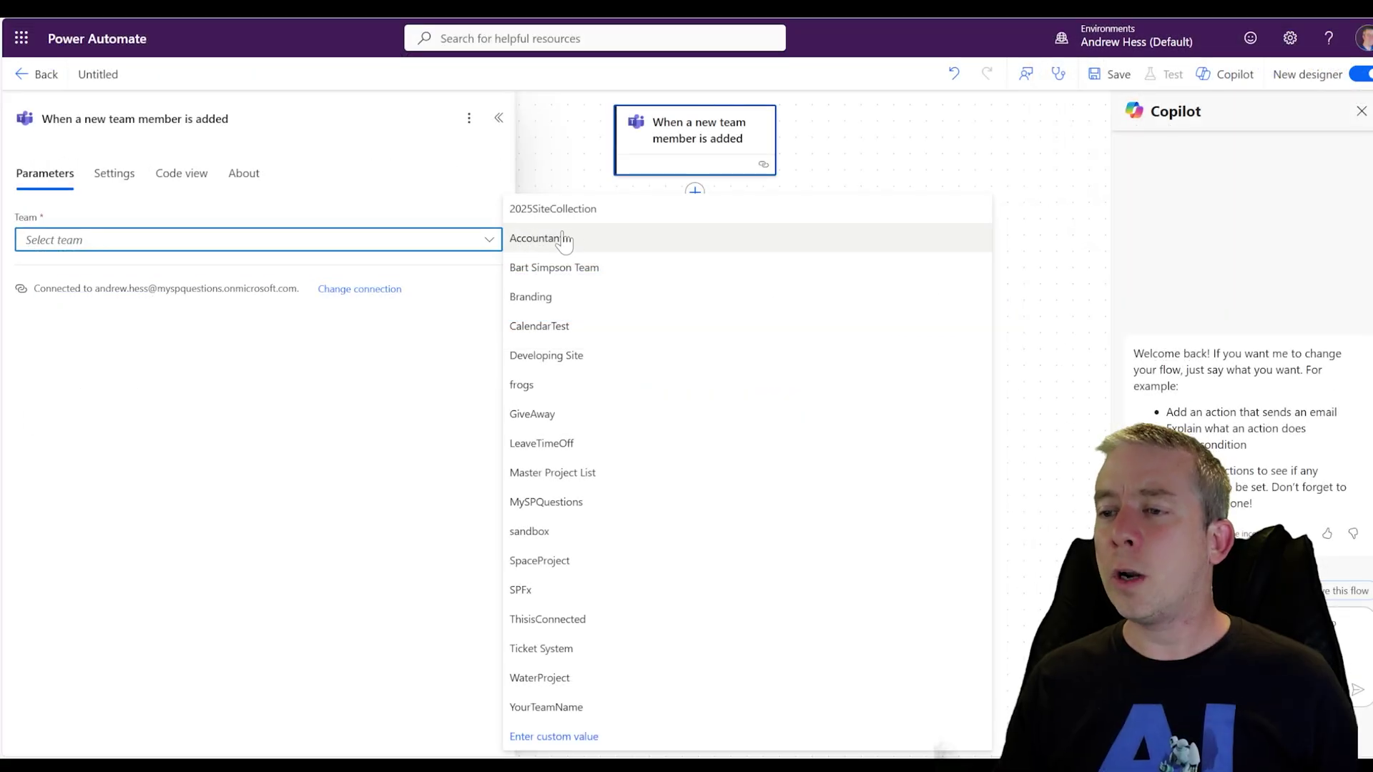
left_click(1080, 412)
left_click(658, 289)
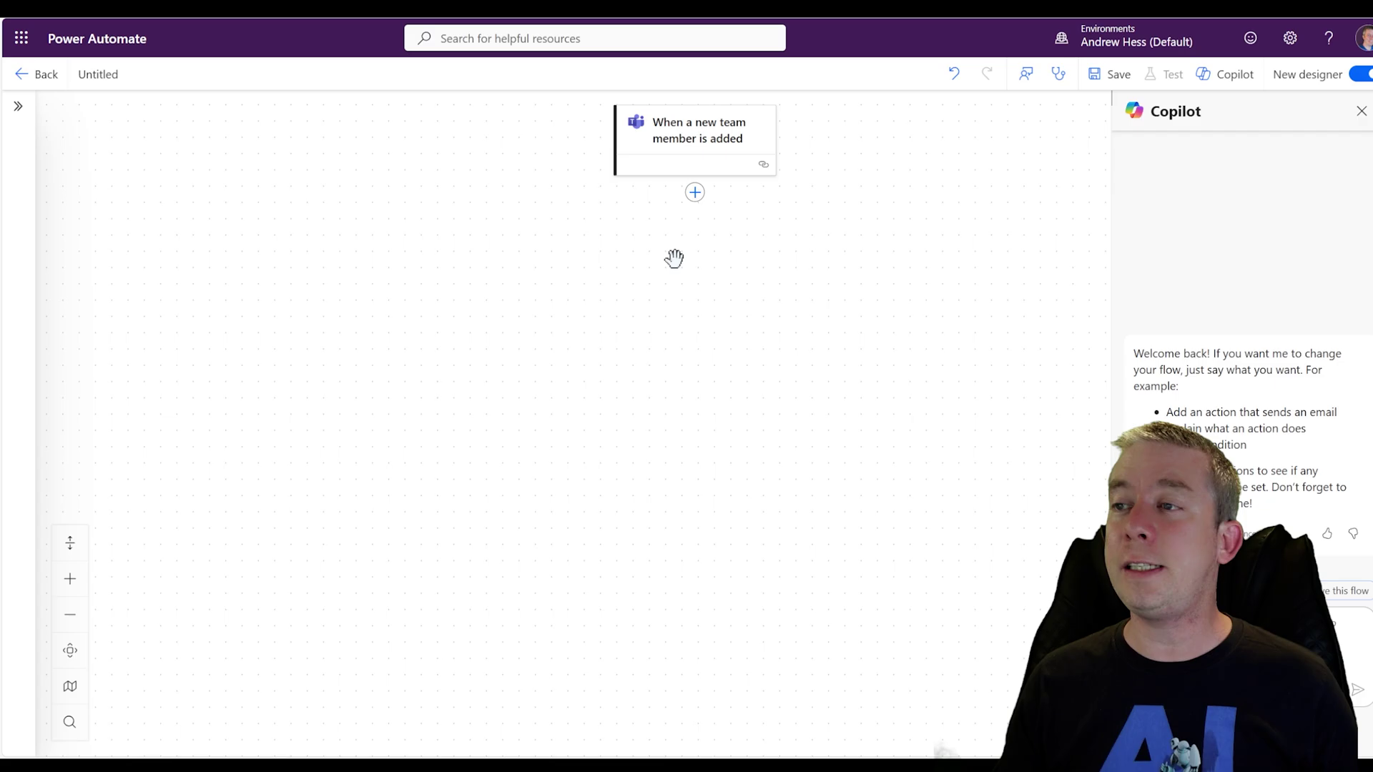
Add the Outlook.com Send an email (V2) action below the Teams trigger
left_click(692, 197)
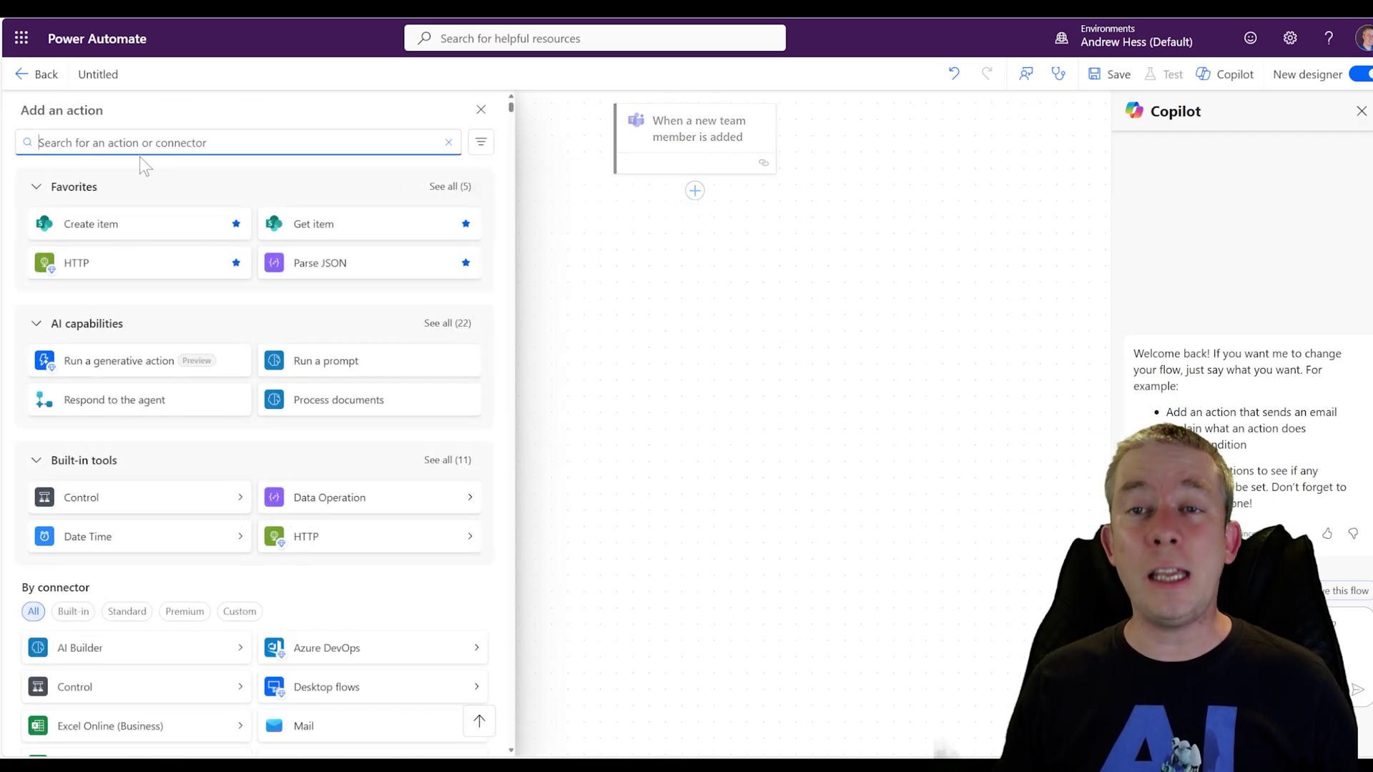
type("outlook")
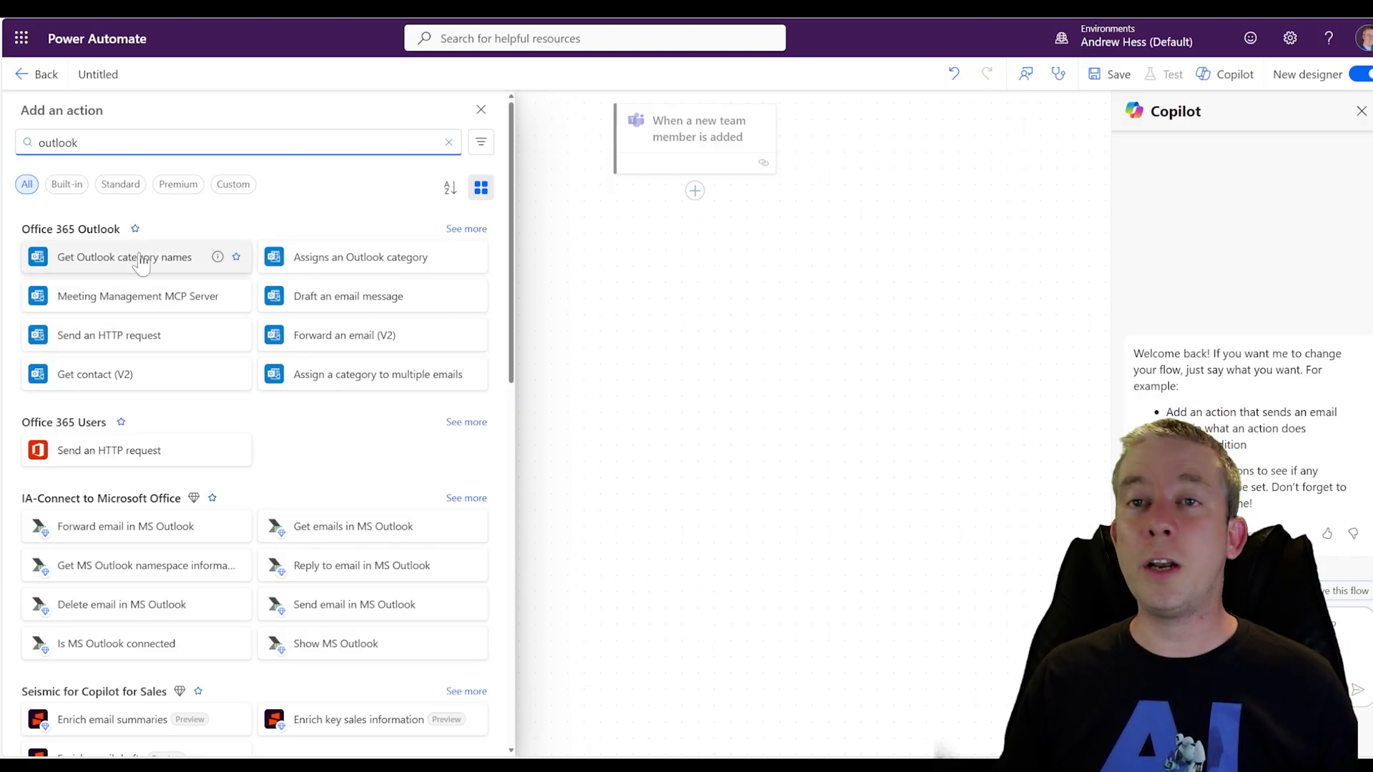
scroll(165, 293, "down", 5)
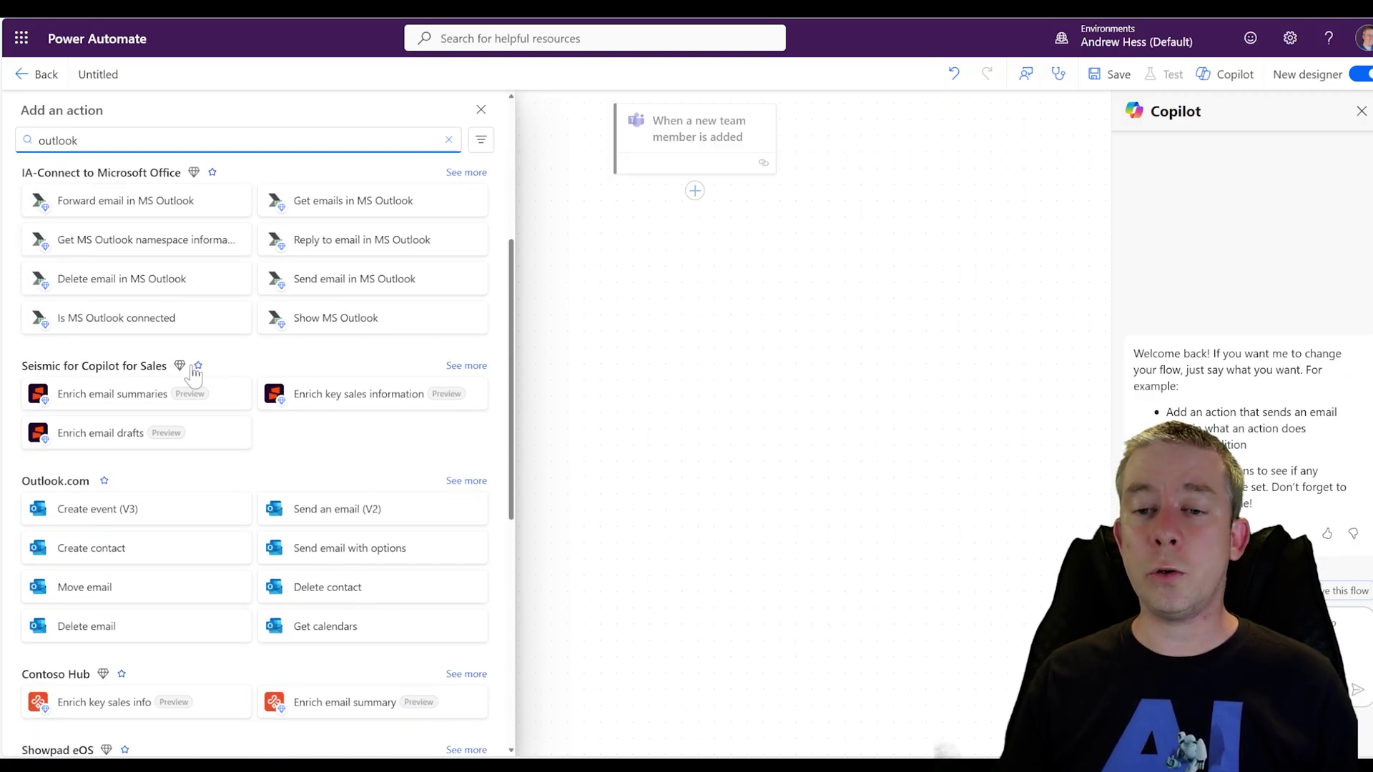
scroll(158, 376, "down", 3)
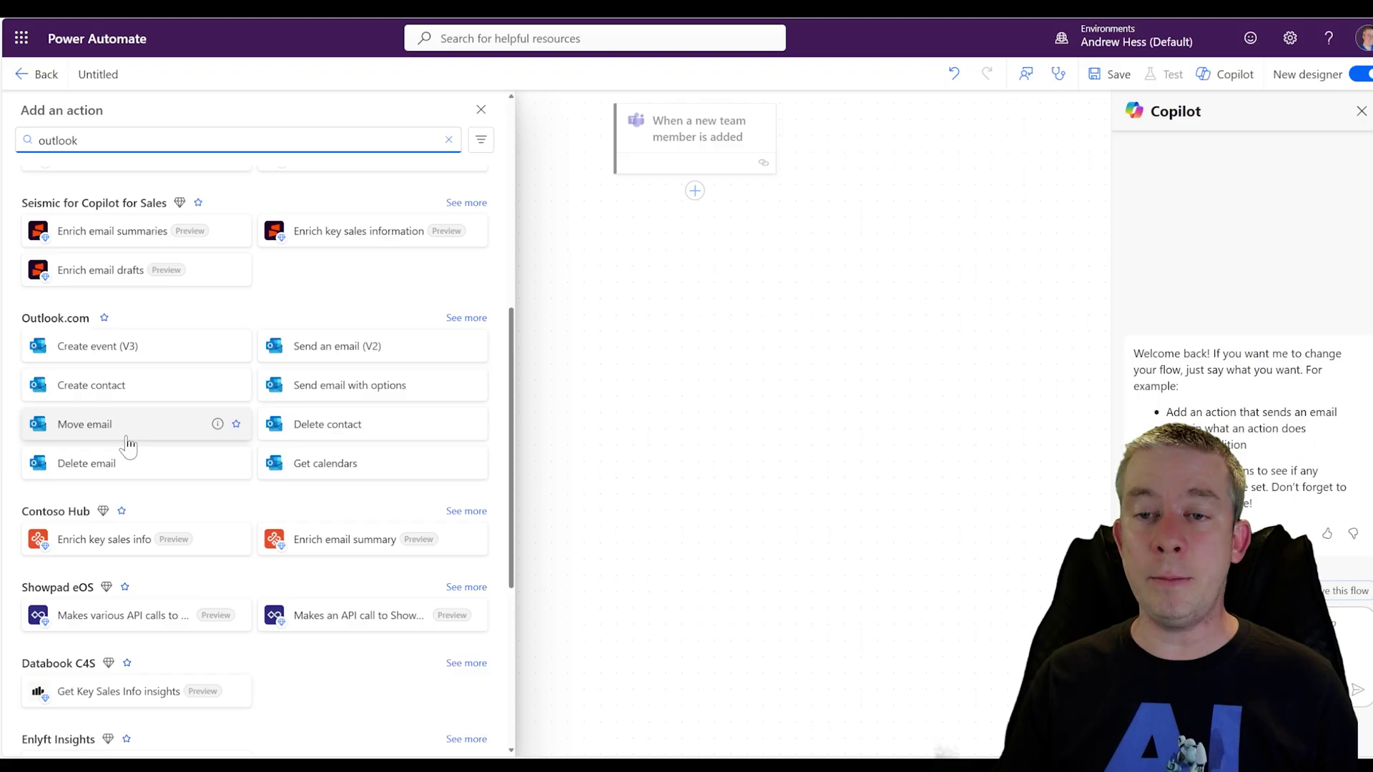
left_click(406, 346)
left_click(330, 379)
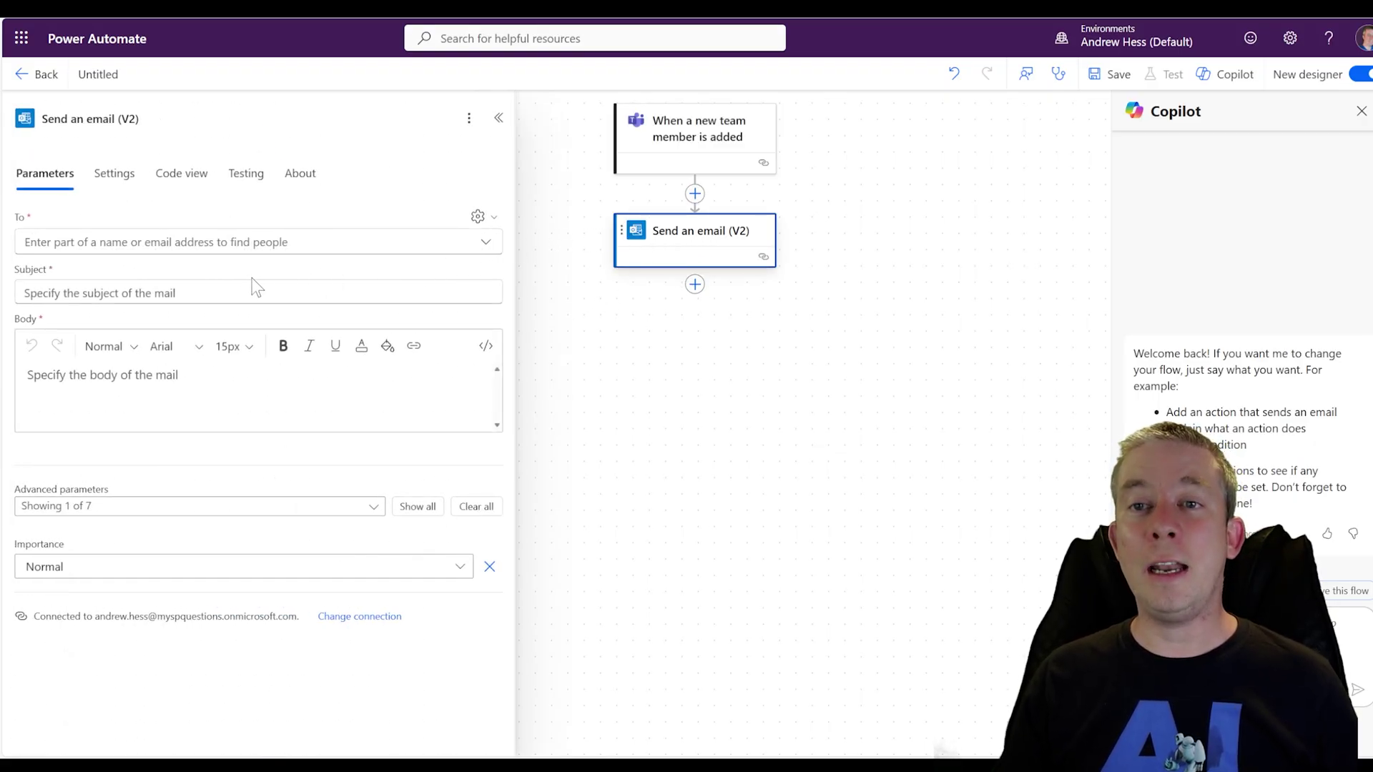
Pick the recipient from the suggestions and enter the subject 'Welcome to the Branding Team'
left_click(257, 242)
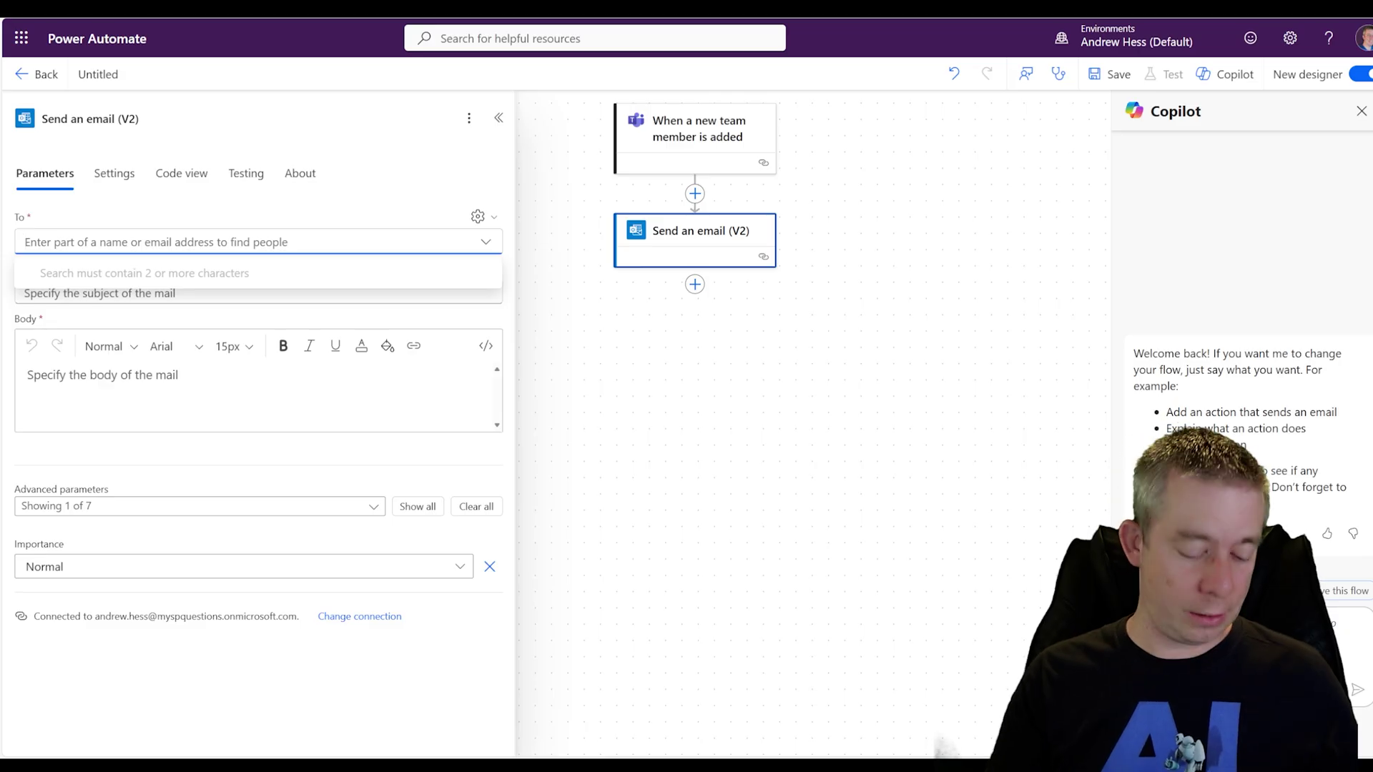
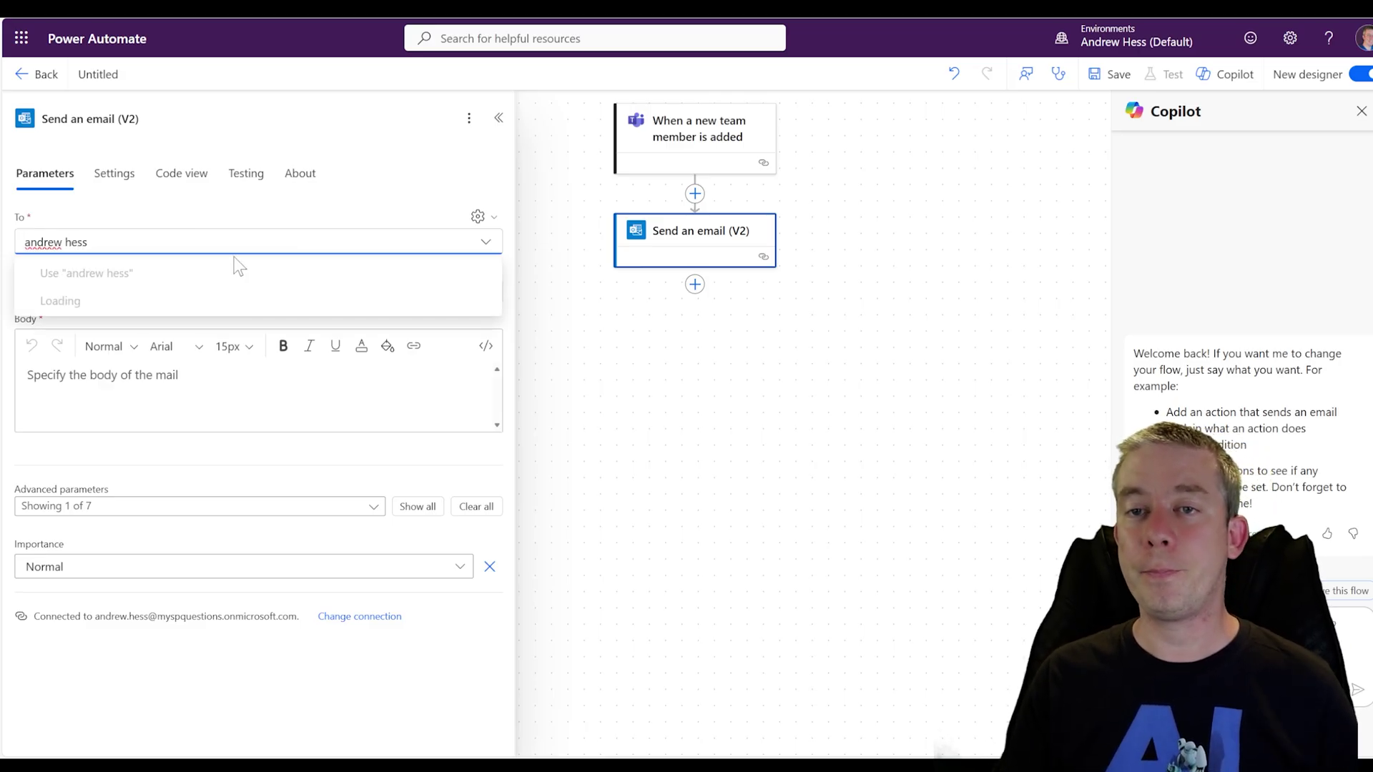
left_click(239, 272)
left_click(249, 327)
type("Wle")
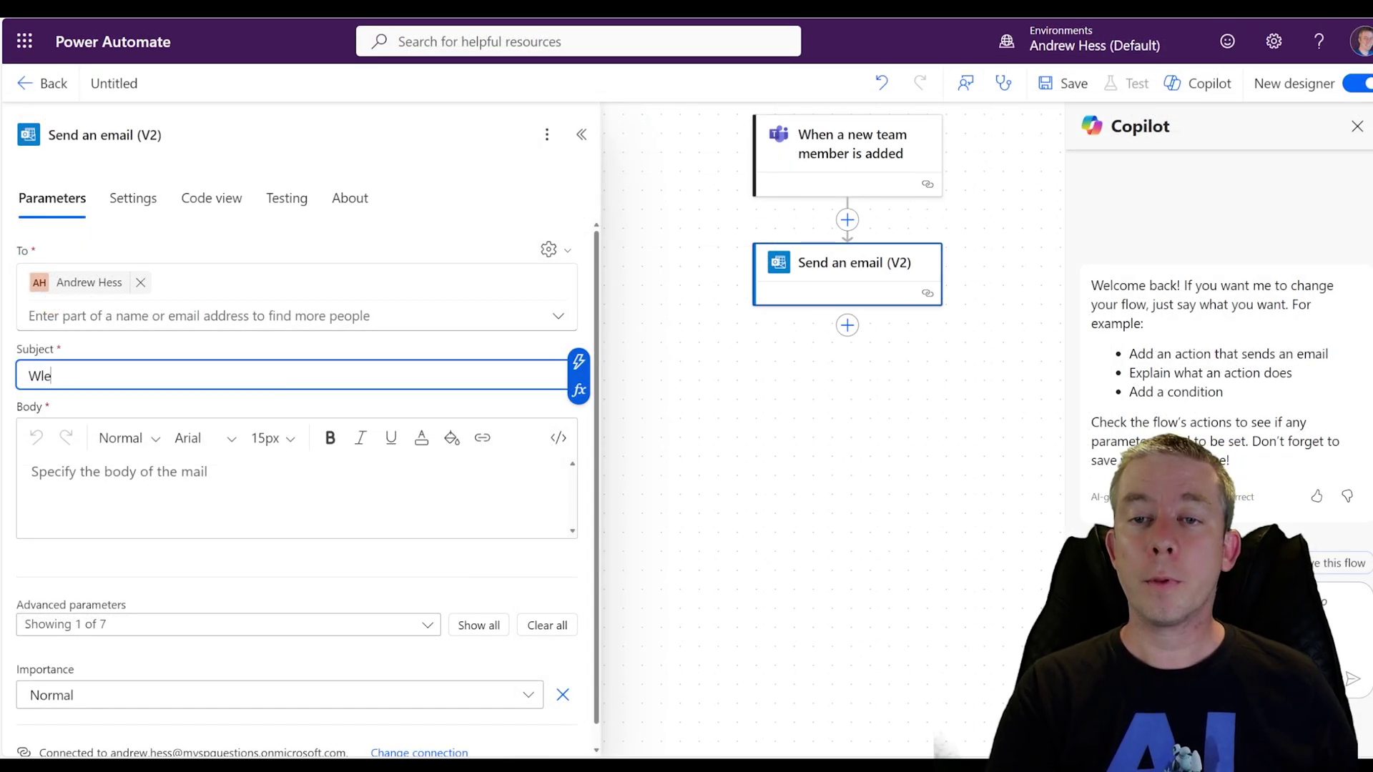
type("lcome to the Branding Team")
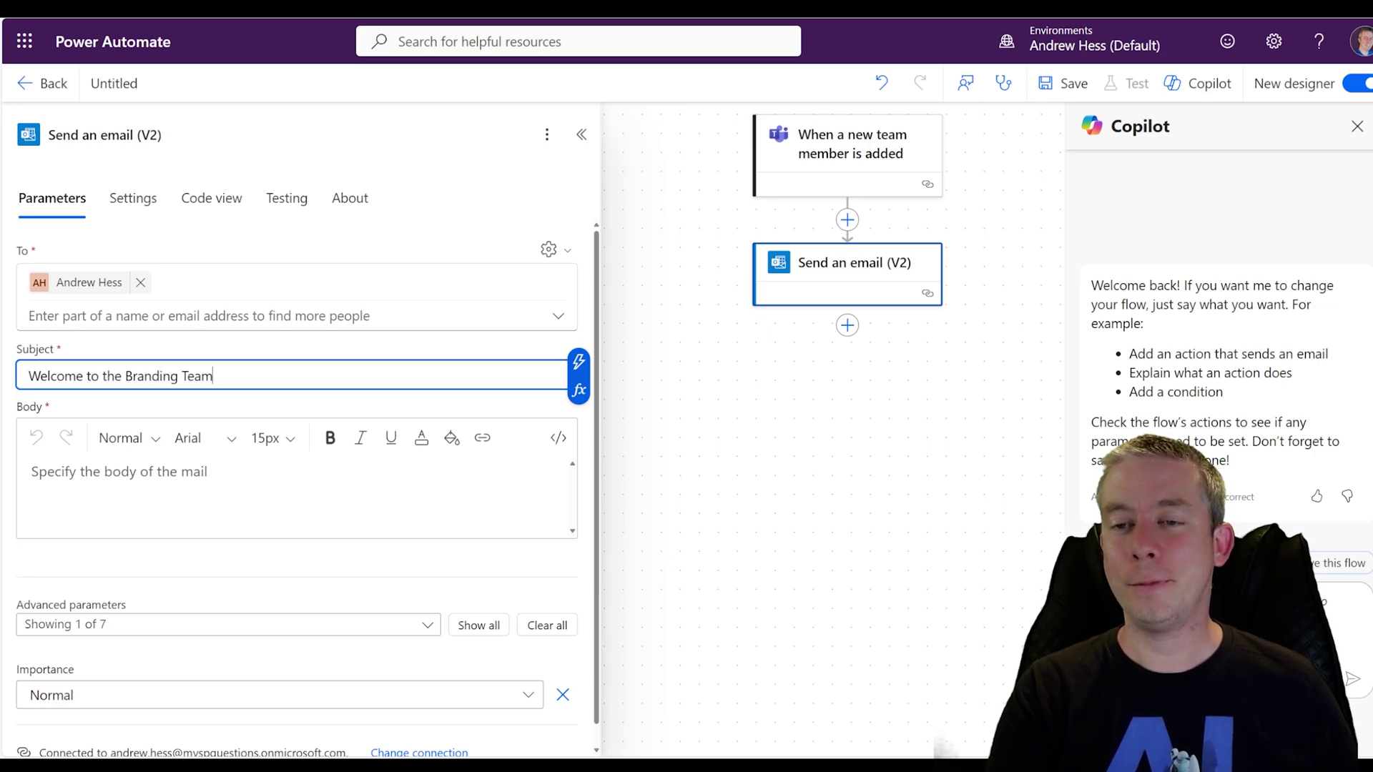
In the body's code view, add <script type="application/adaptivecard+json"> inside the paragraph
left_click(561, 473)
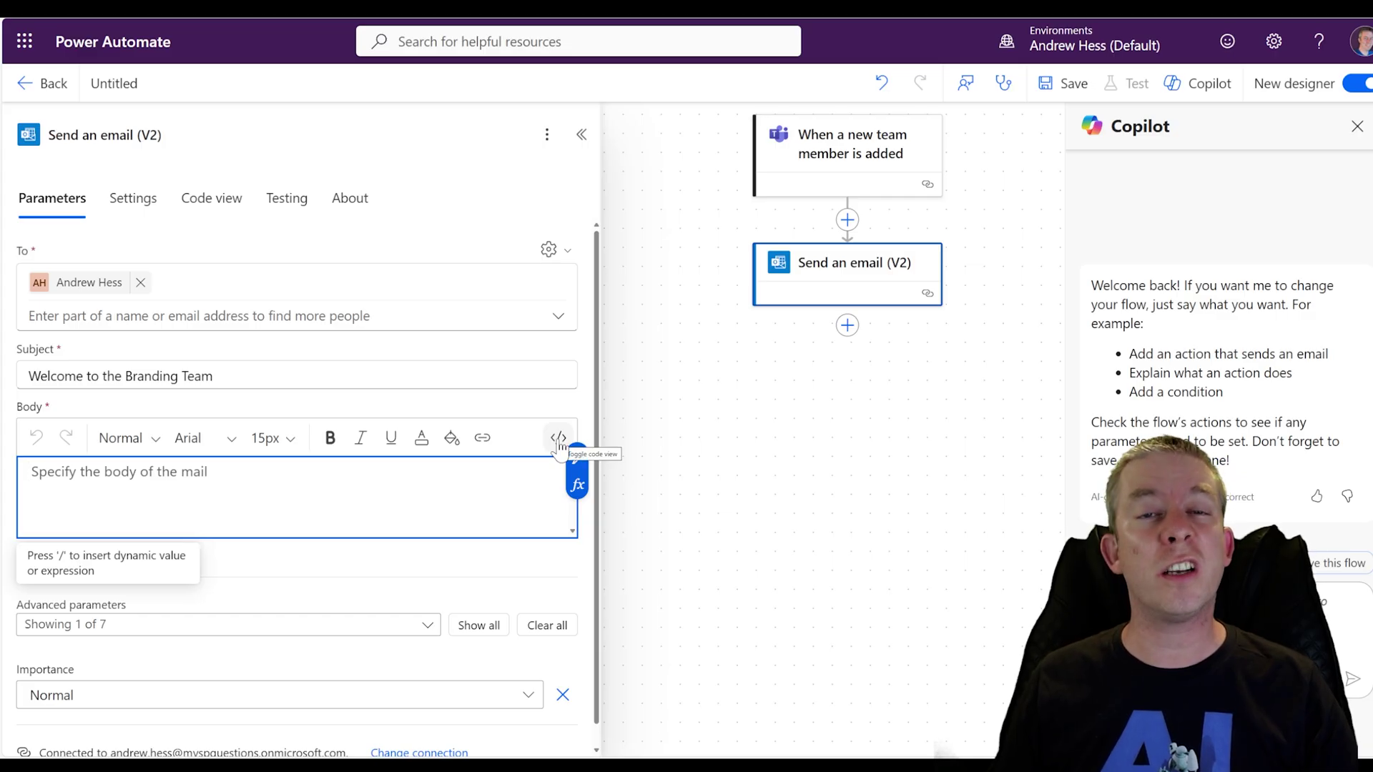
left_click(559, 439)
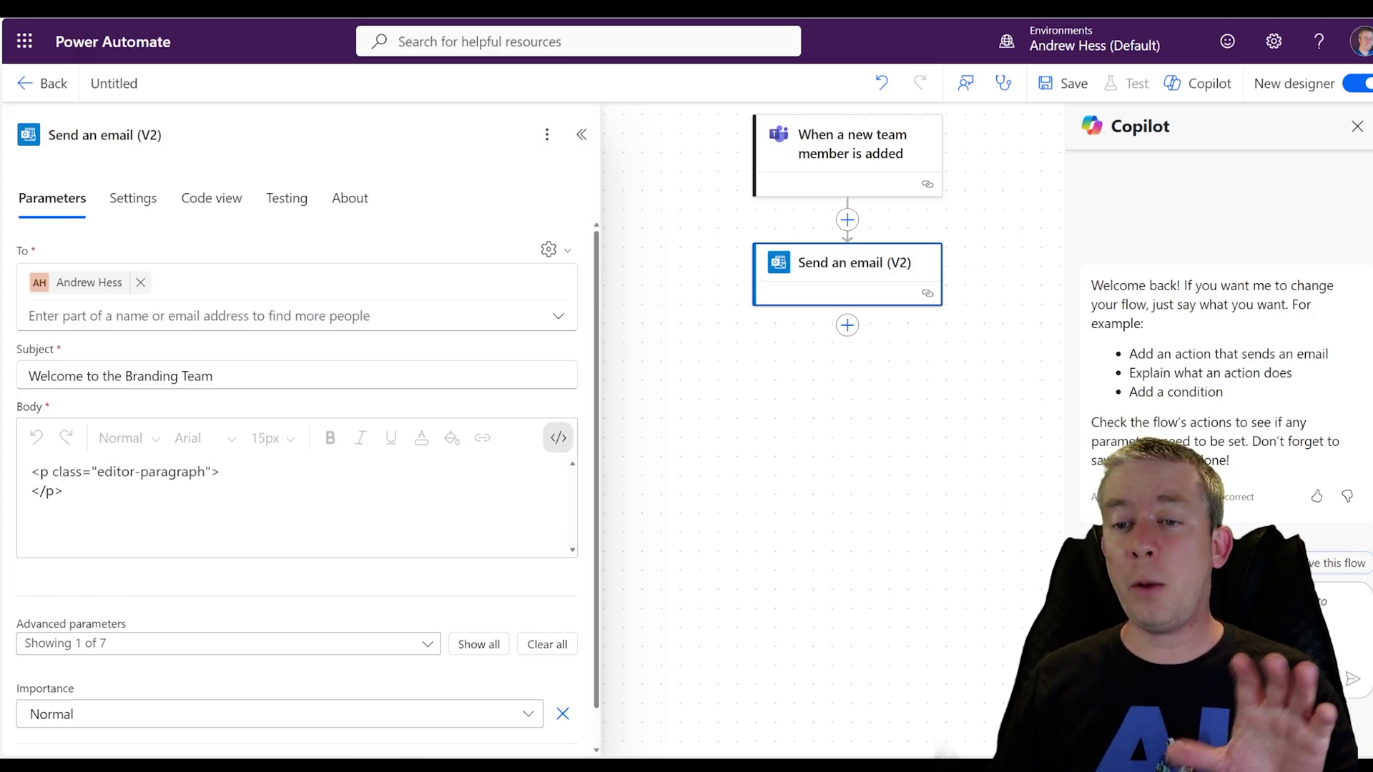
left_click(222, 472)
key("Return")
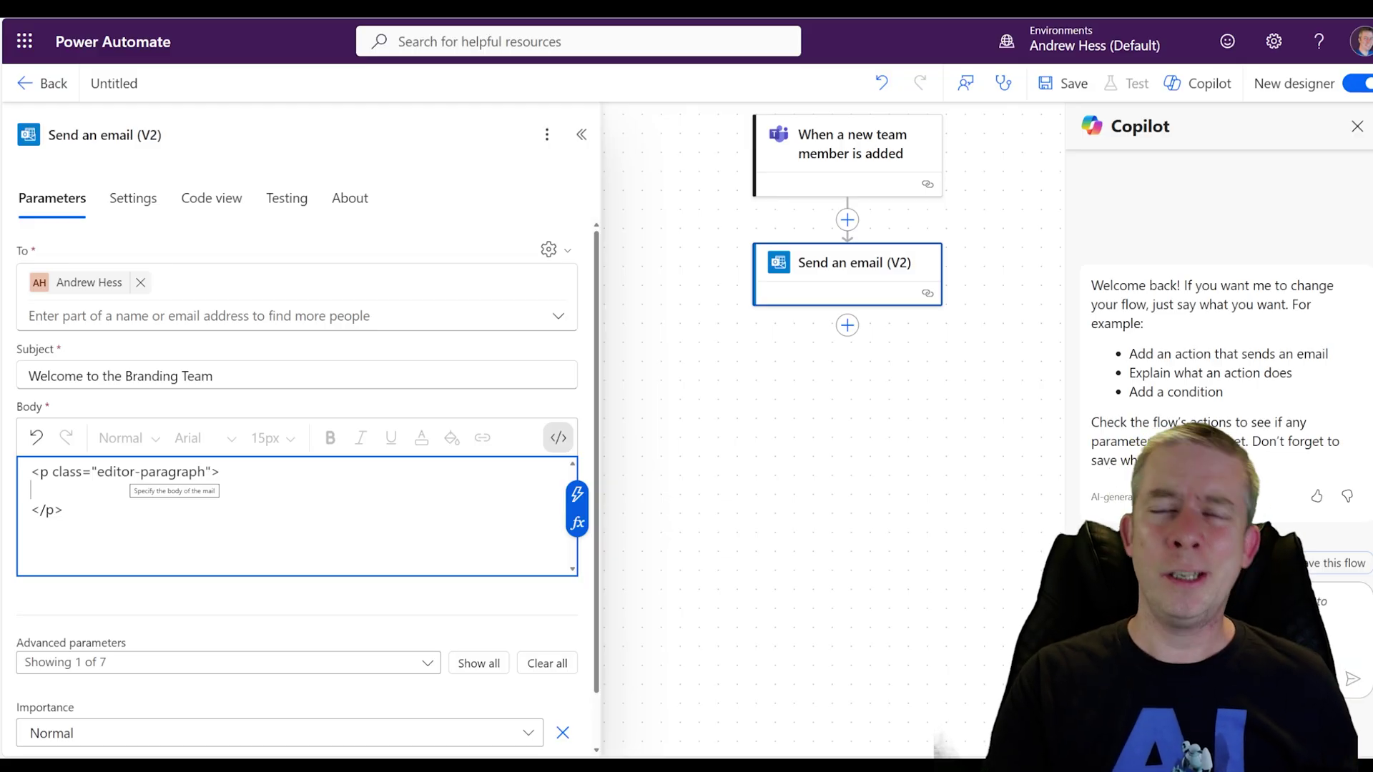
type("<script")
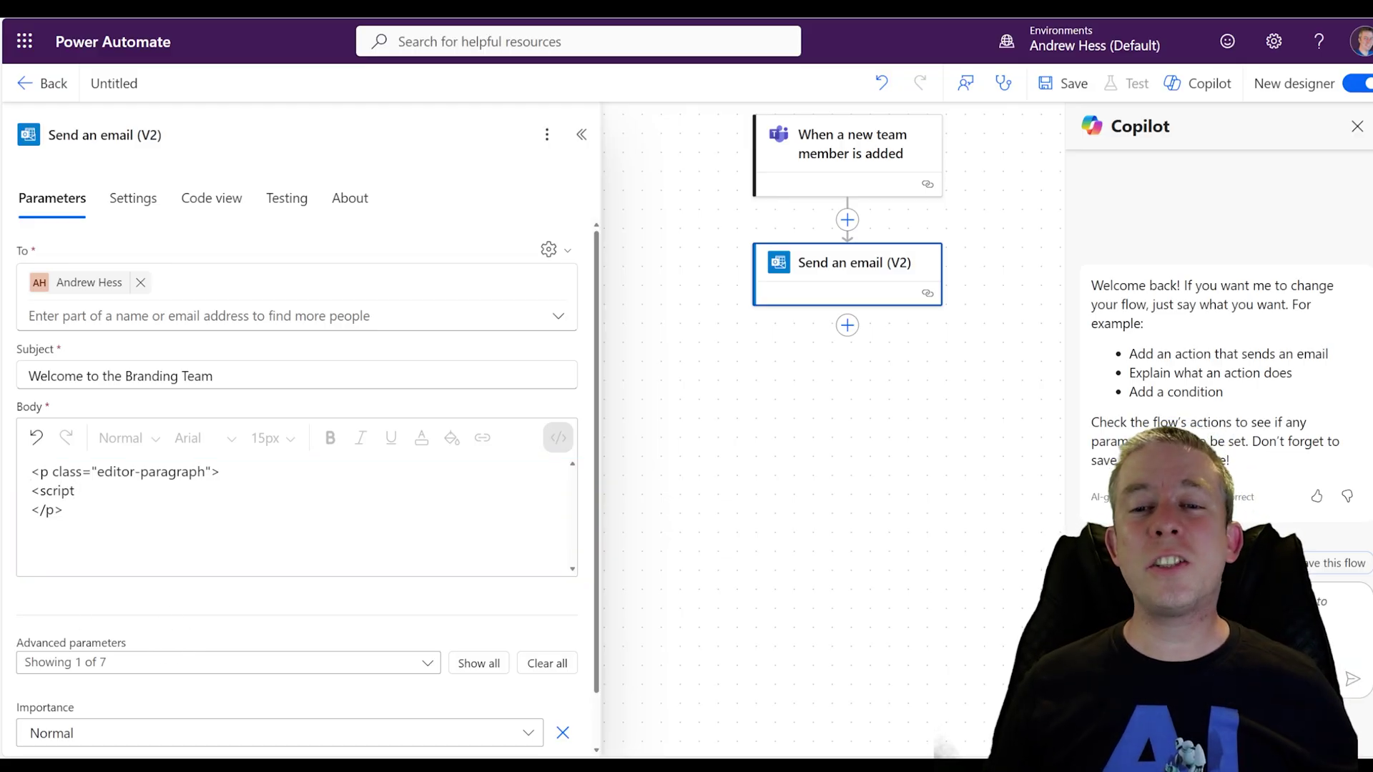
key("shift+Home")
type("<script type=\"application/adaptivecard+json\">")
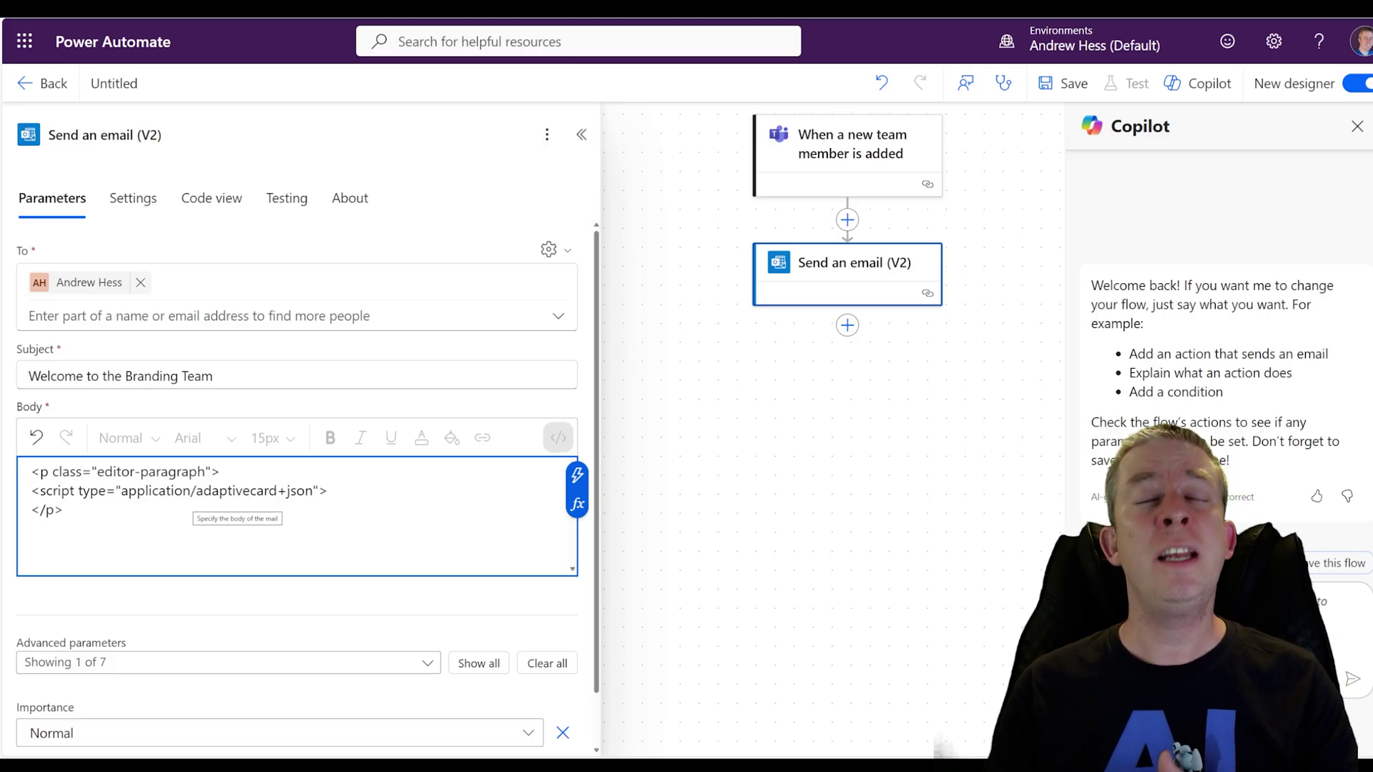
key("Return")
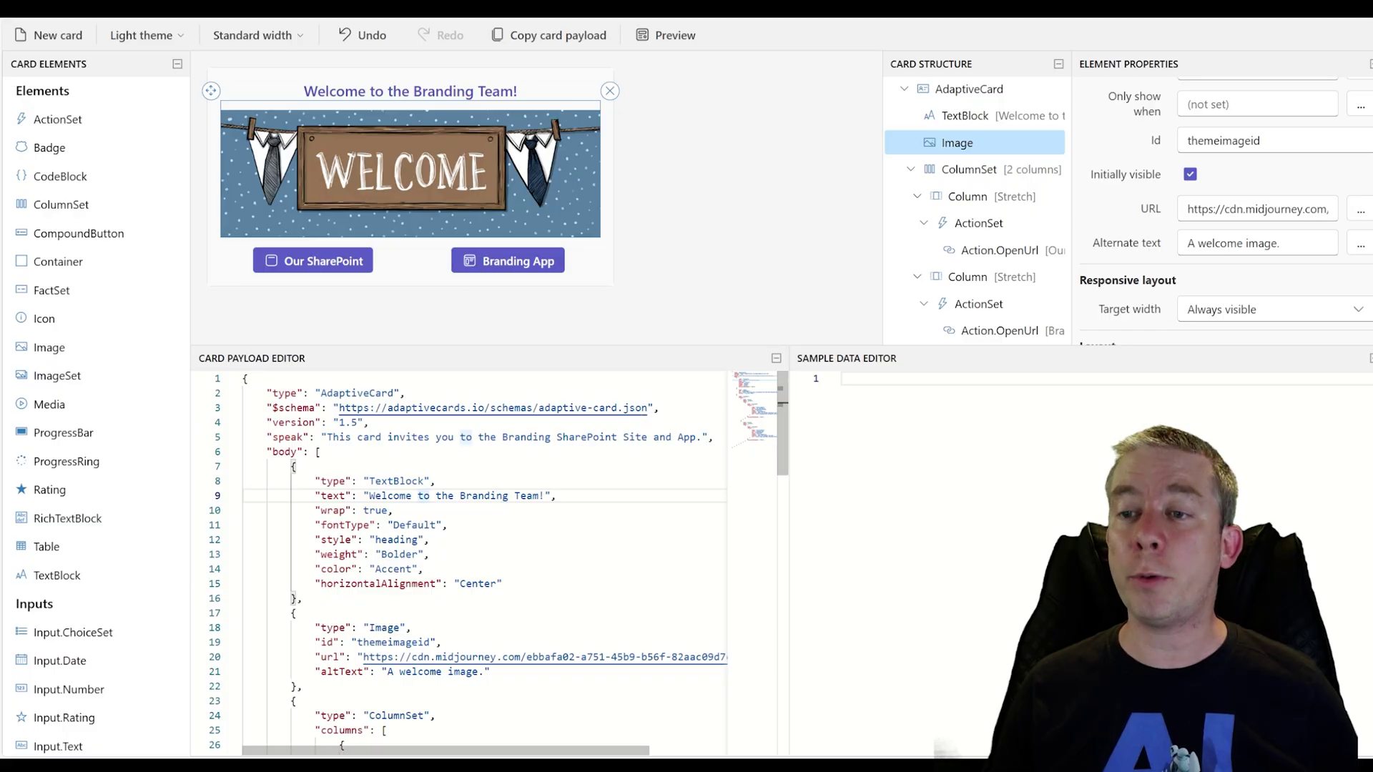
Paste the welcome card JSON into the email body and close it with a </script> tag
key("ctrl+a")
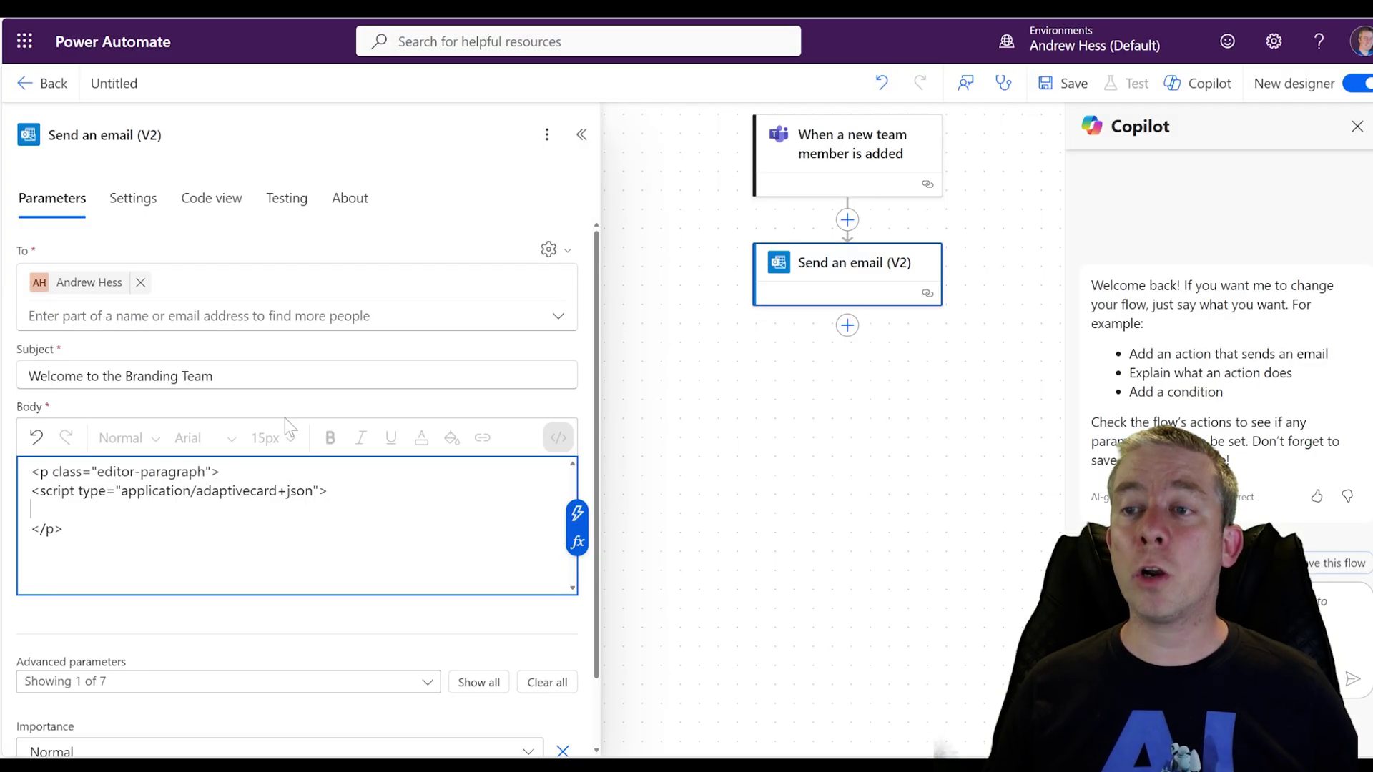
key("ctrl+v")
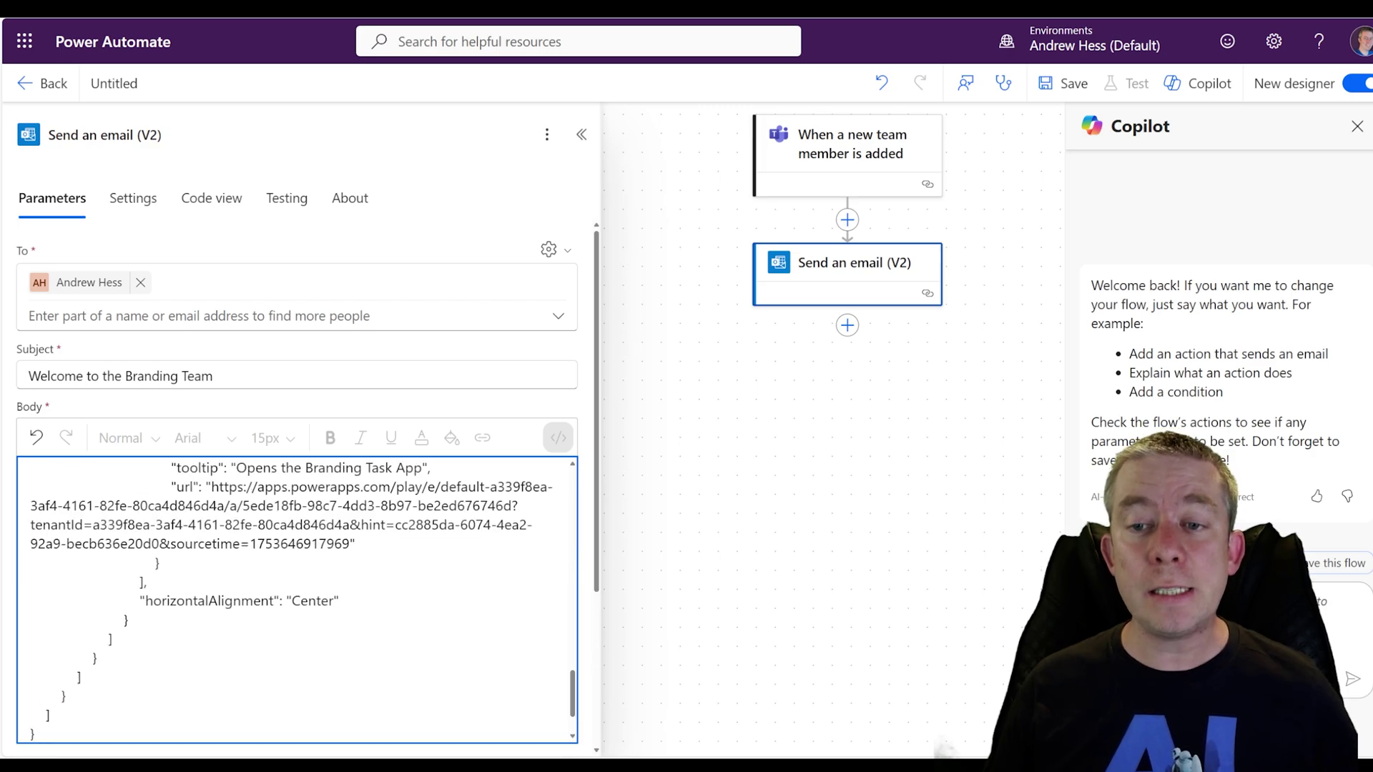
scroll(297, 601, "down", 2)
scroll(297, 544, "up", 5)
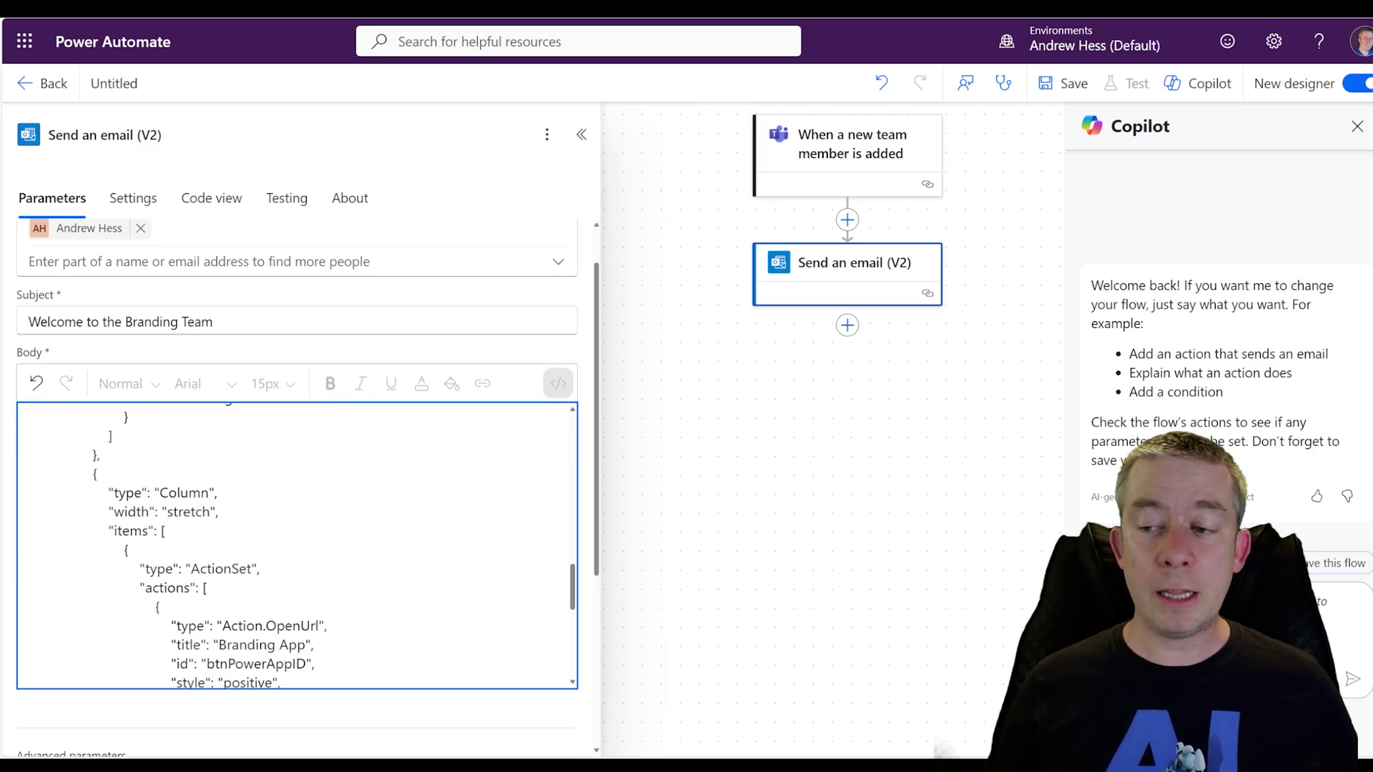
scroll(296, 543, "down", 5)
type("</")
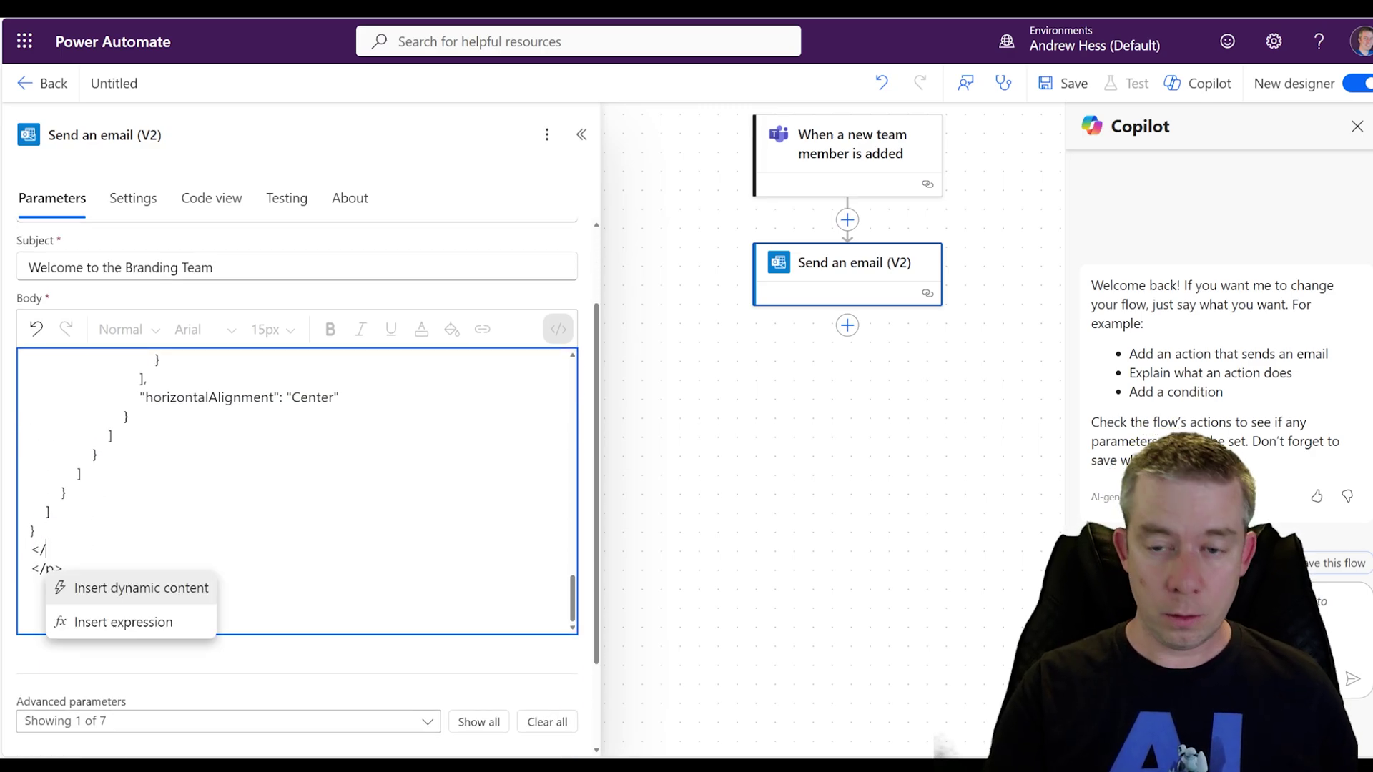
type("script>")
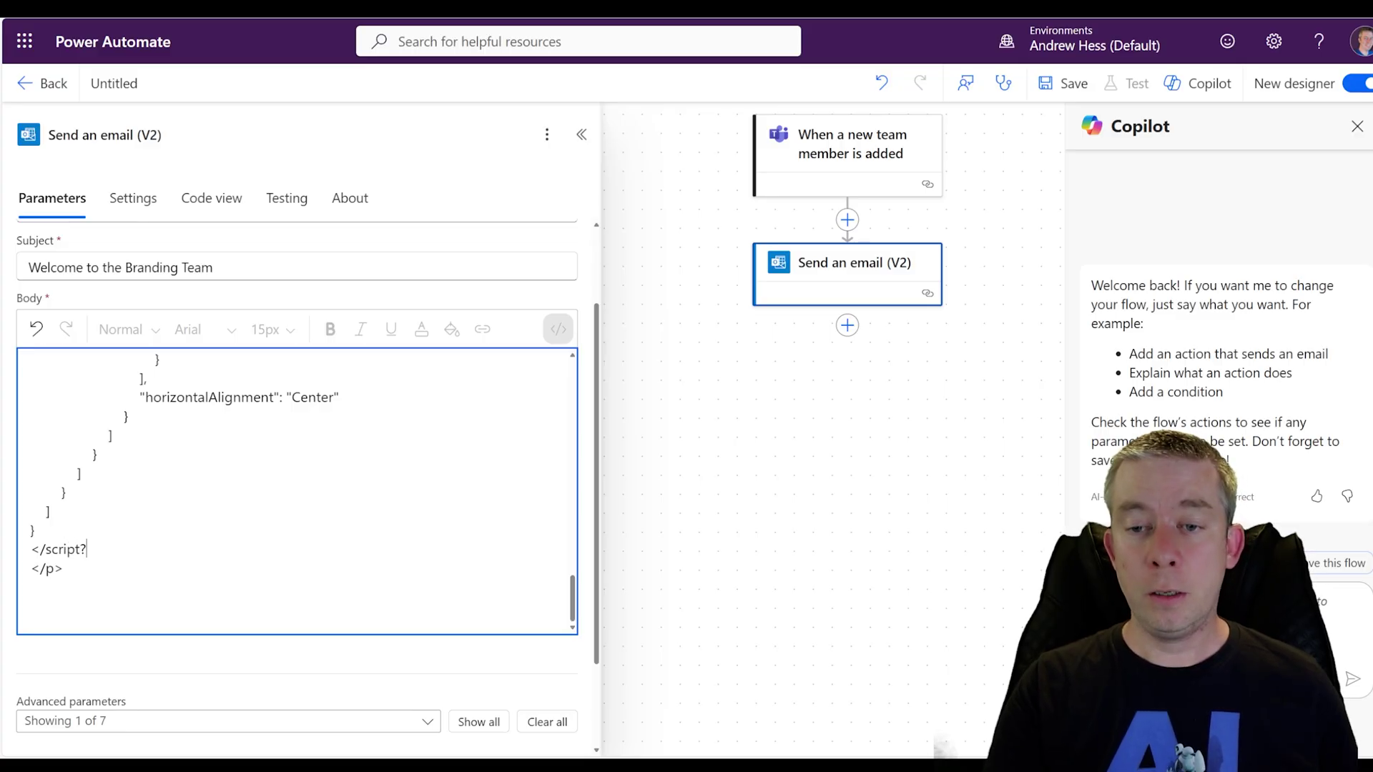
scroll(297, 487, "down", 2)
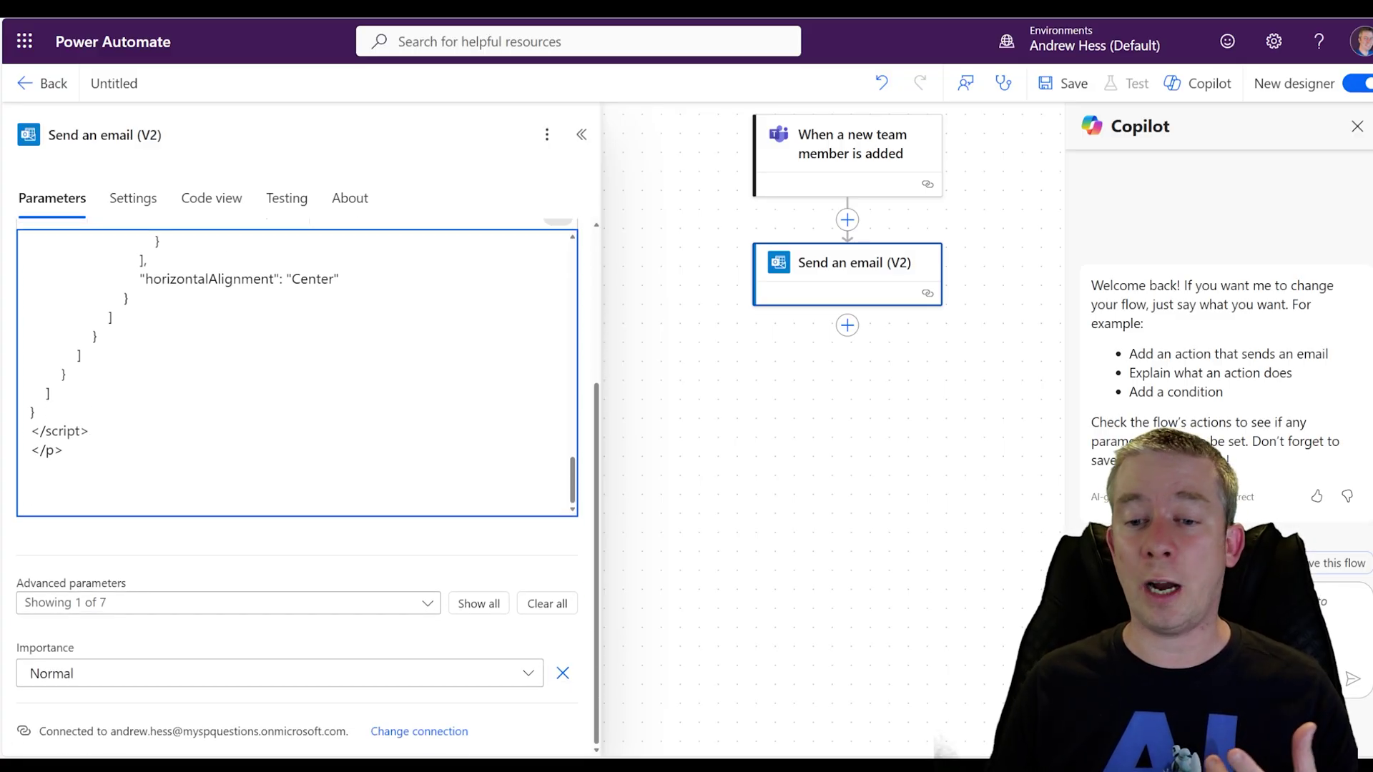
scroll(297, 372, "up", 5)
scroll(297, 372, "down", 2)
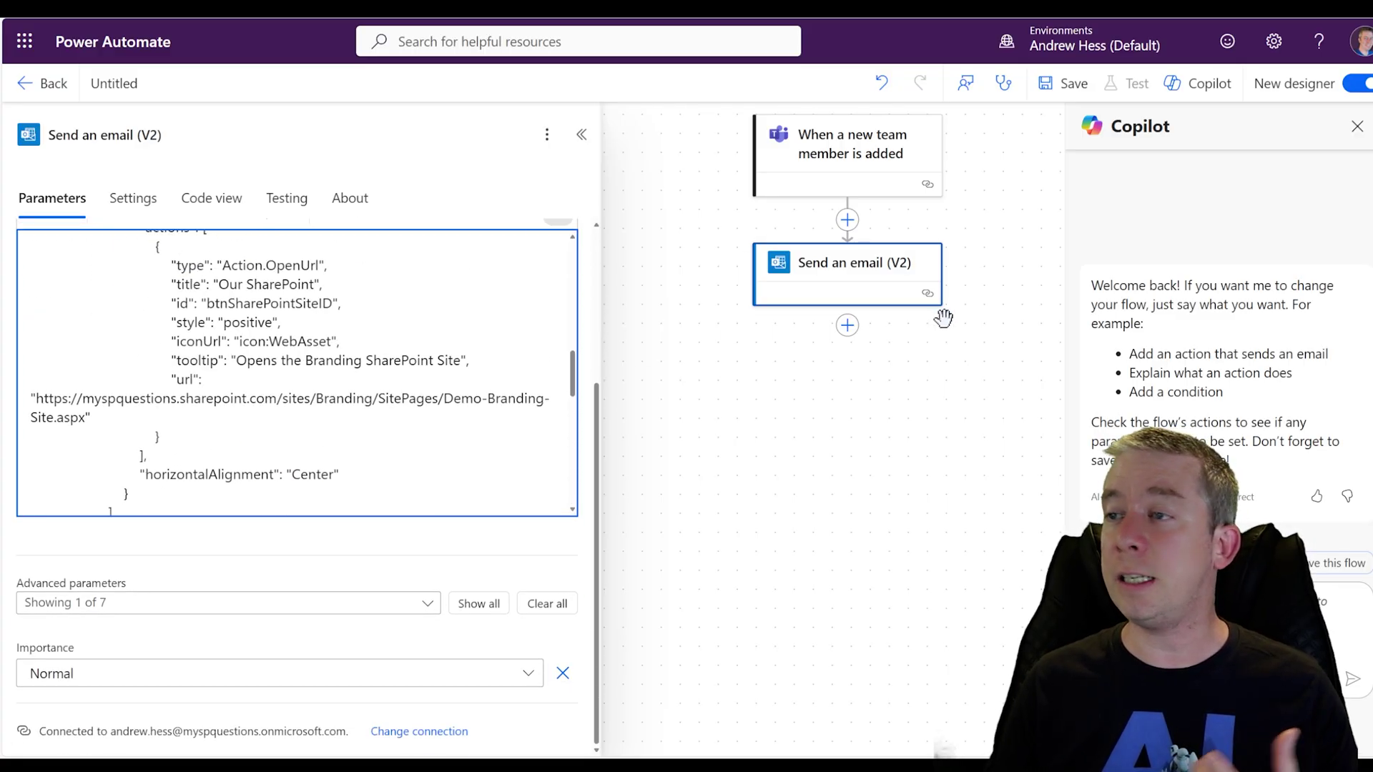
Save the flow and start a test triggered manually
left_click(1064, 83)
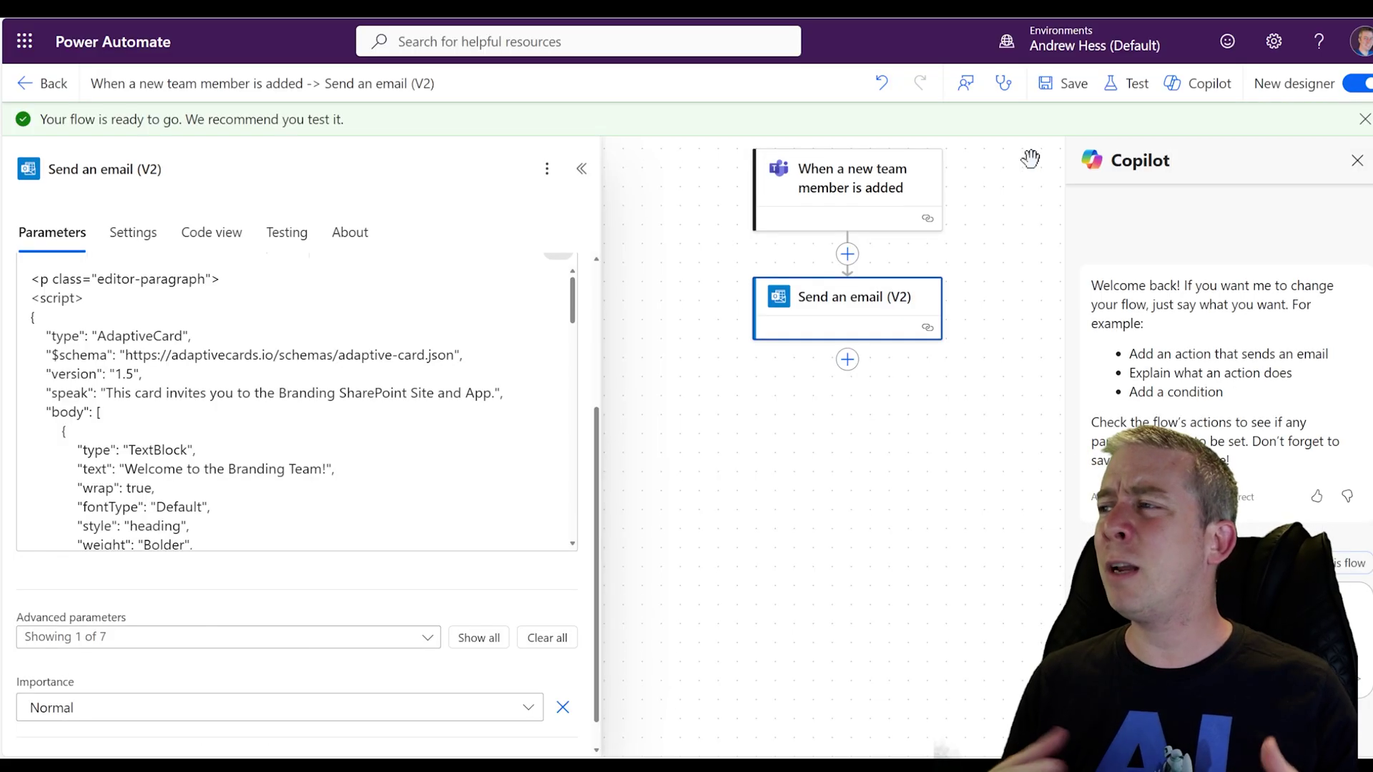
left_click(1133, 87)
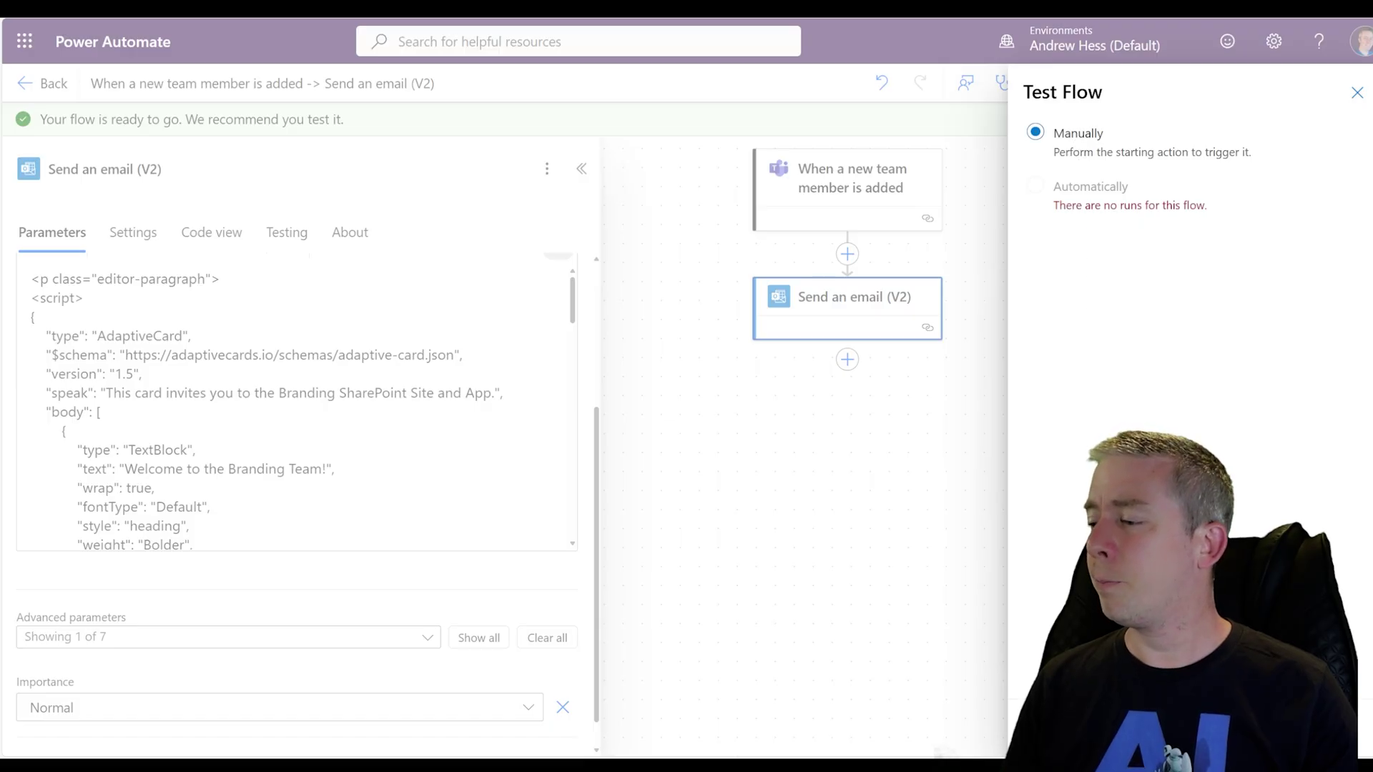
left_click(1045, 729)
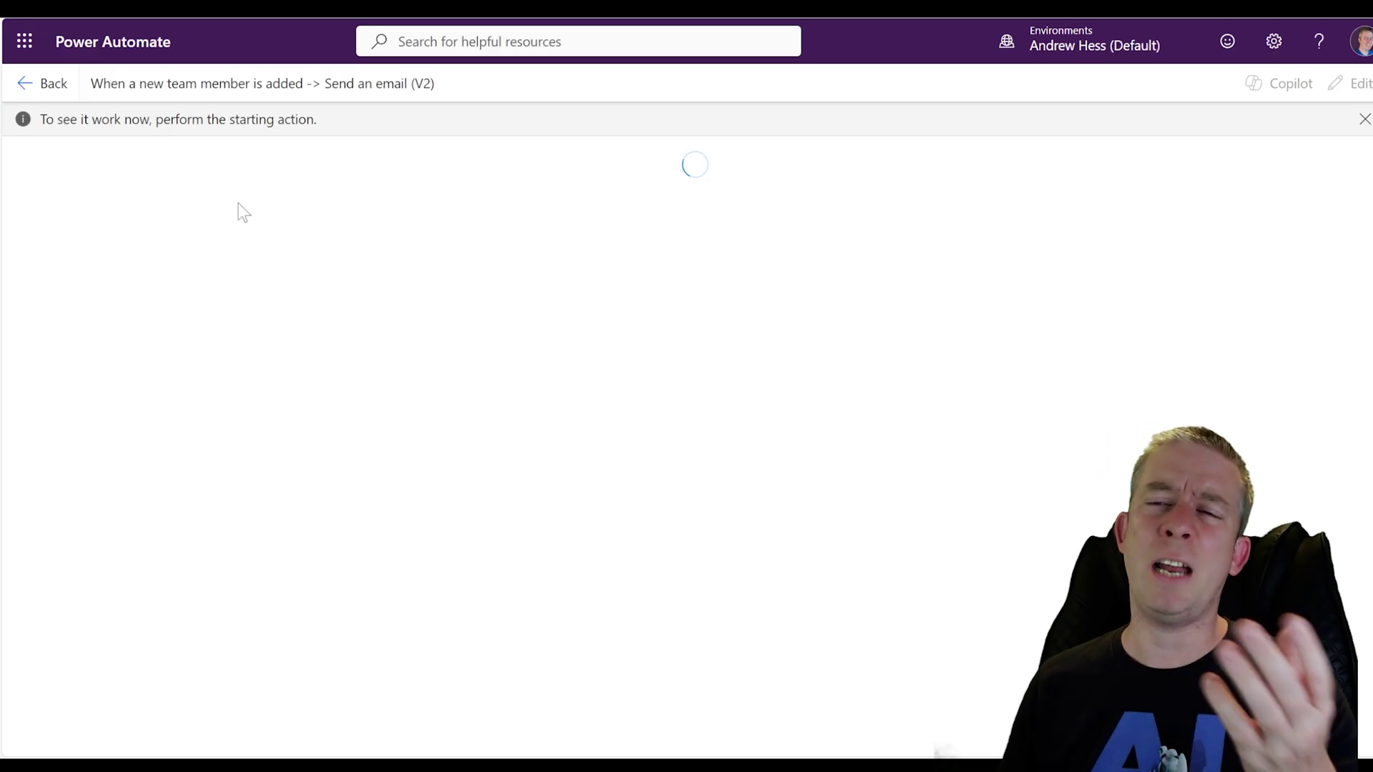
Reopen the flow for editing with the new-team-member trigger's settings showing
left_click(43, 83)
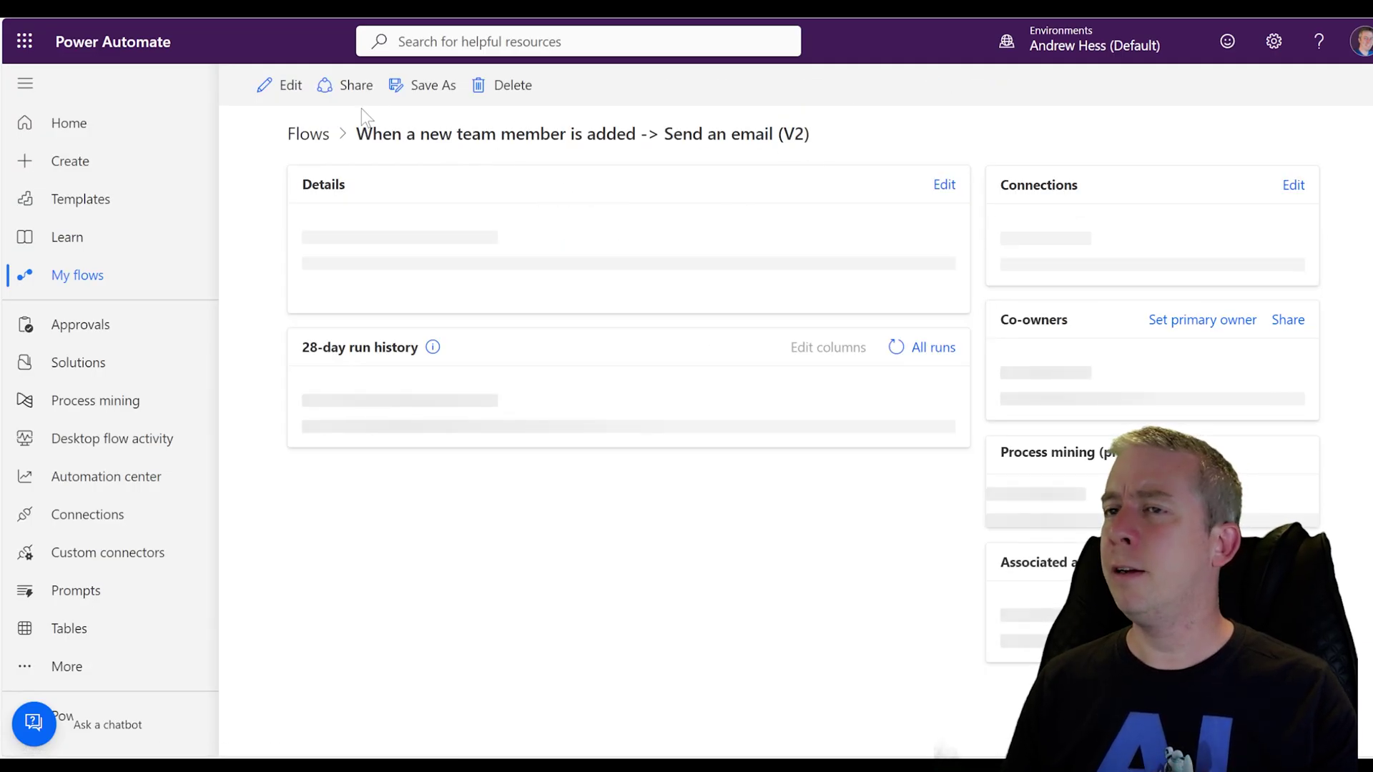
left_click(280, 85)
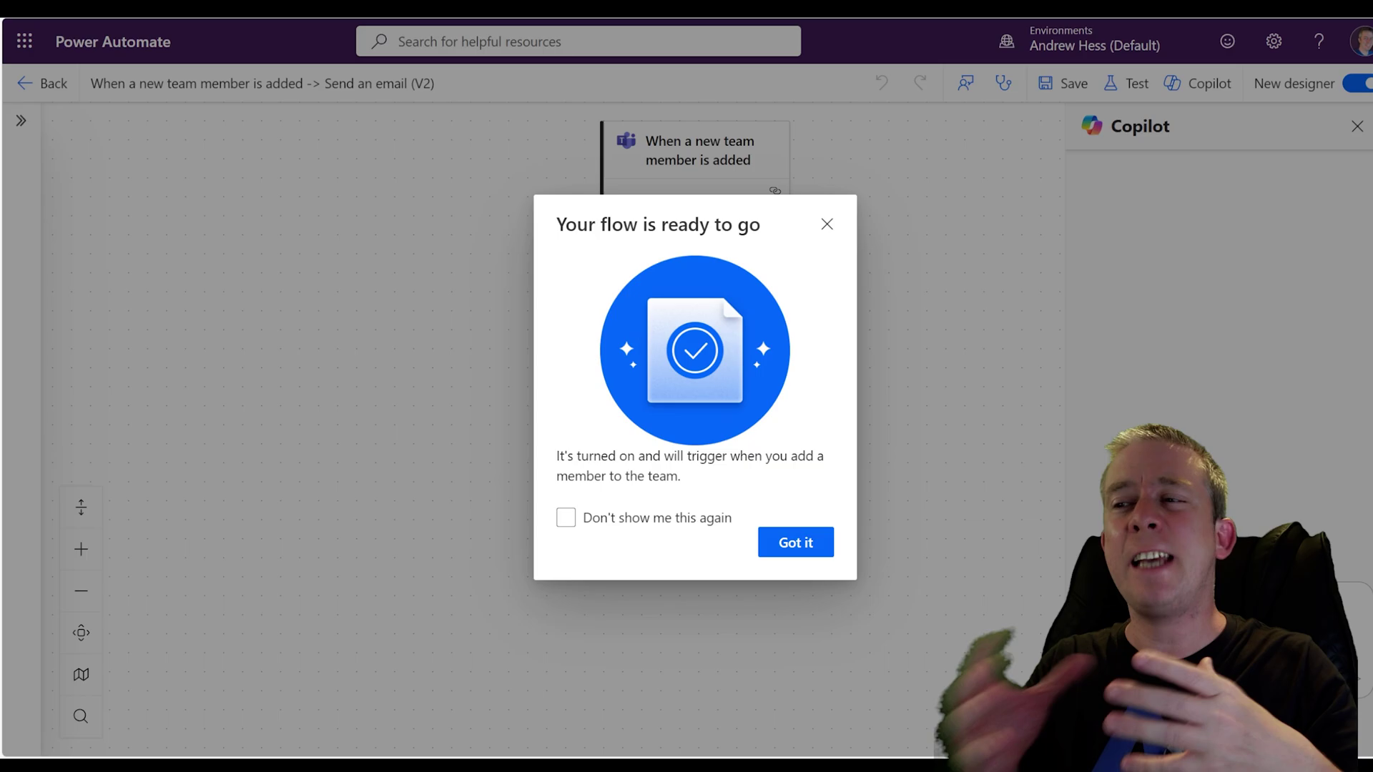
left_click(825, 225)
left_click(697, 178)
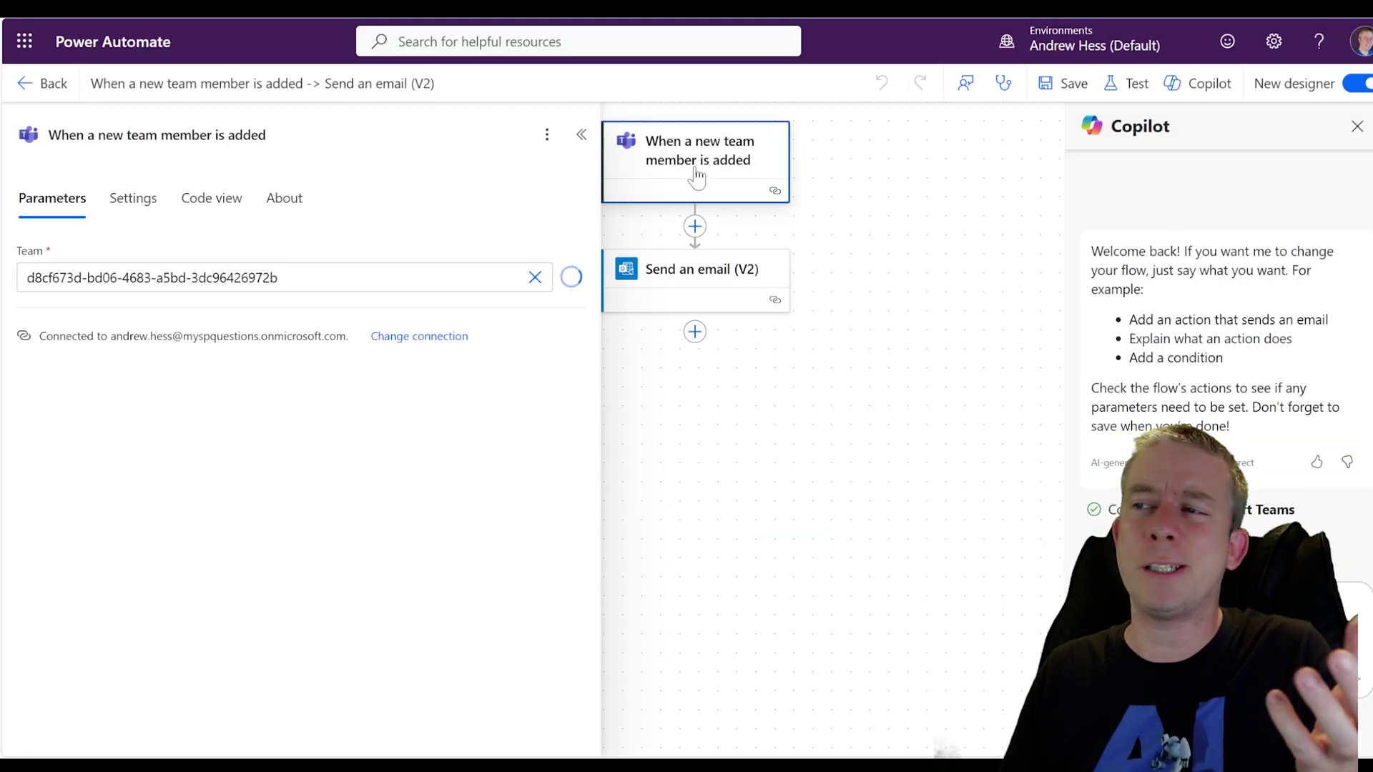
Swap the Teams trigger for 'Manually trigger a flow' and start a manual test run
key("Delete")
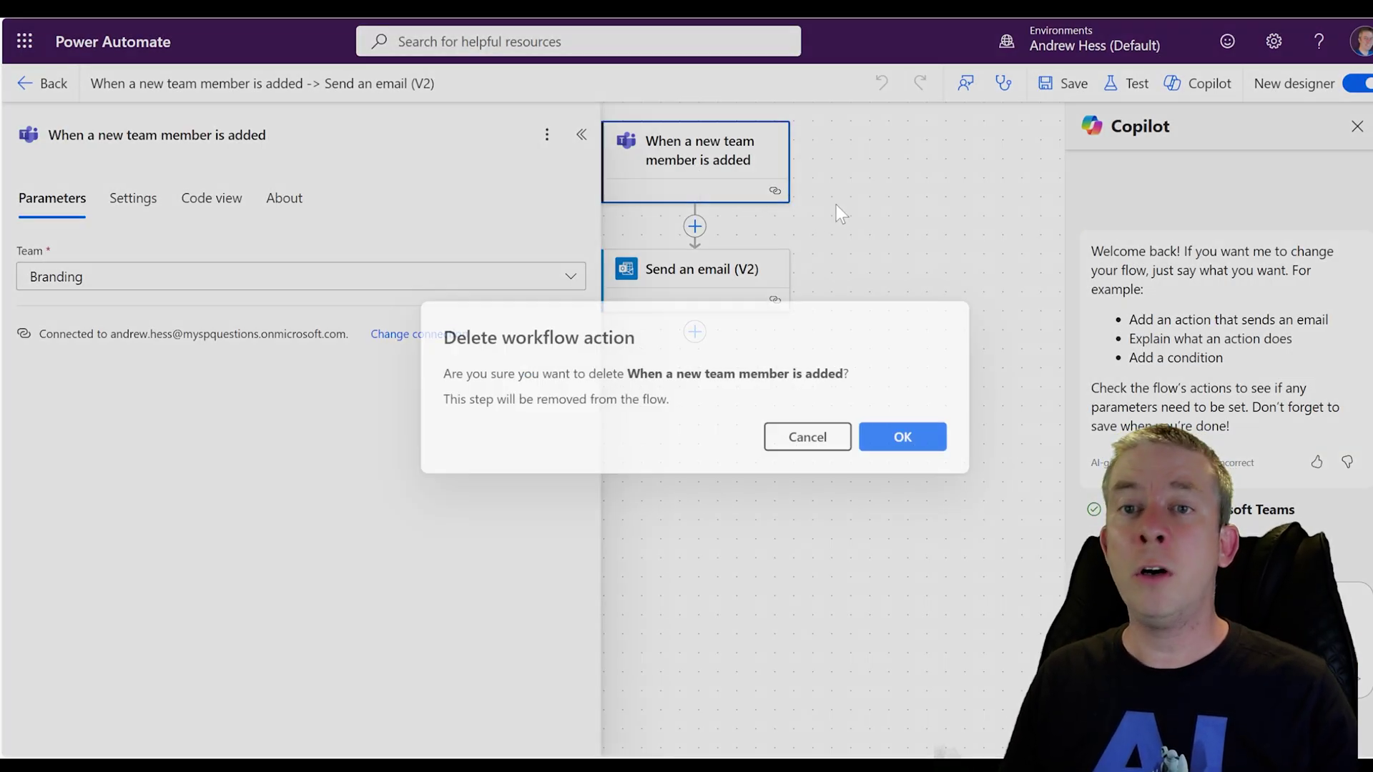
left_click(876, 434)
left_click(694, 153)
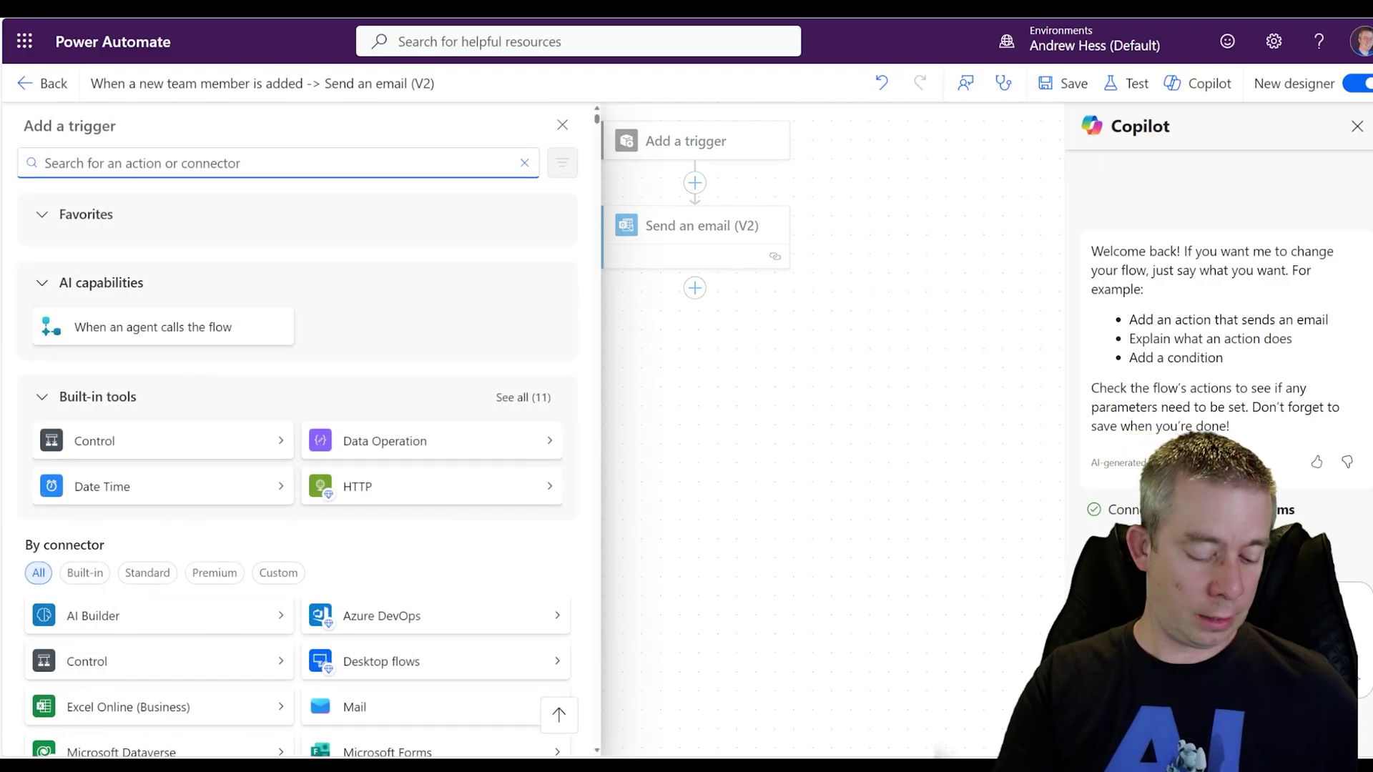
type("manual")
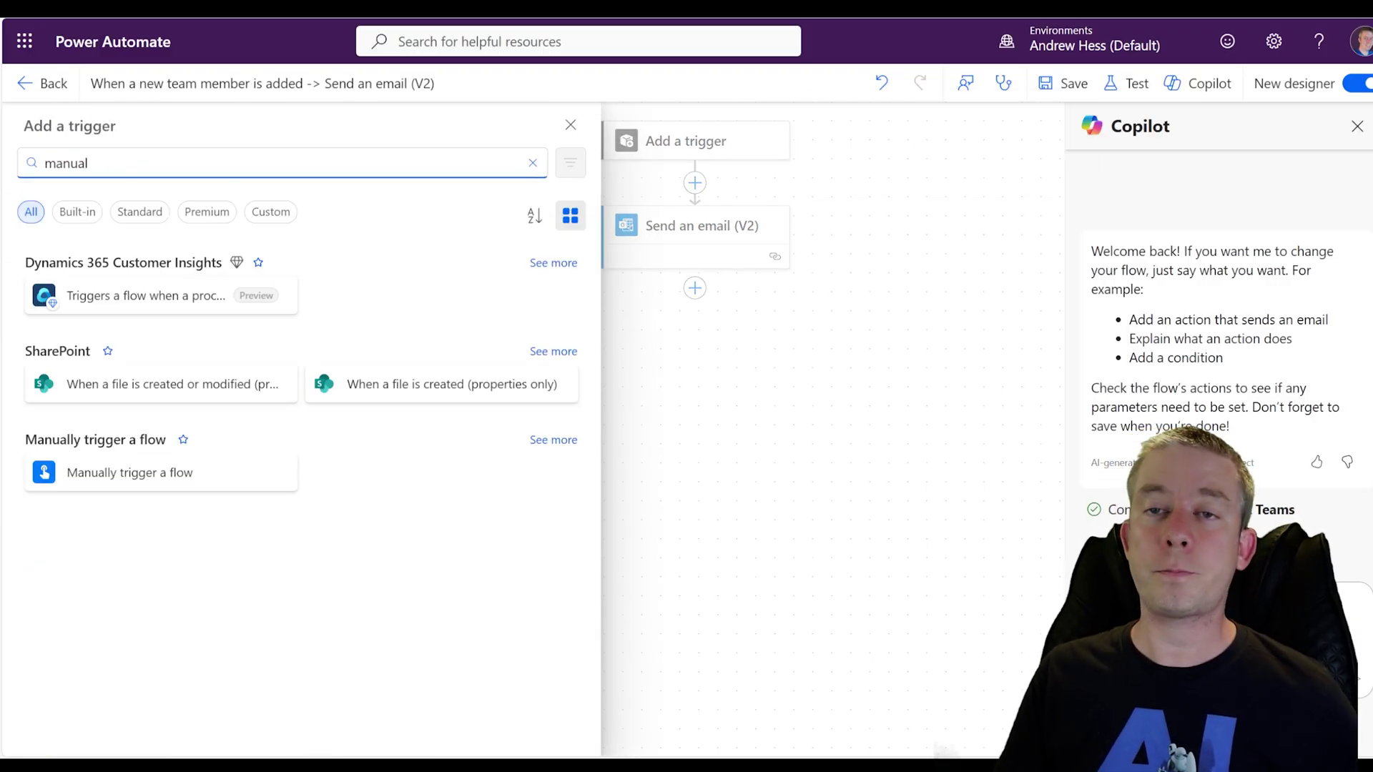
left_click(163, 474)
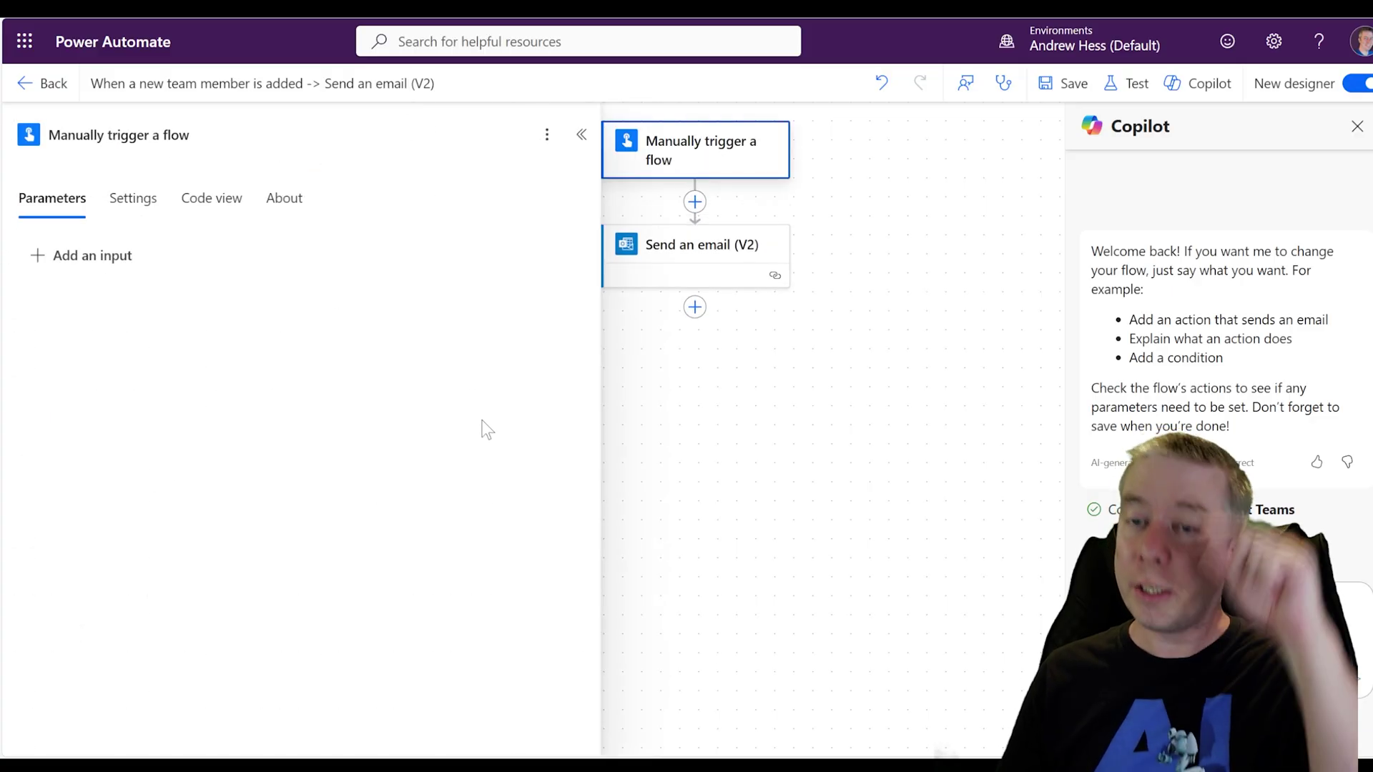
left_click(1119, 84)
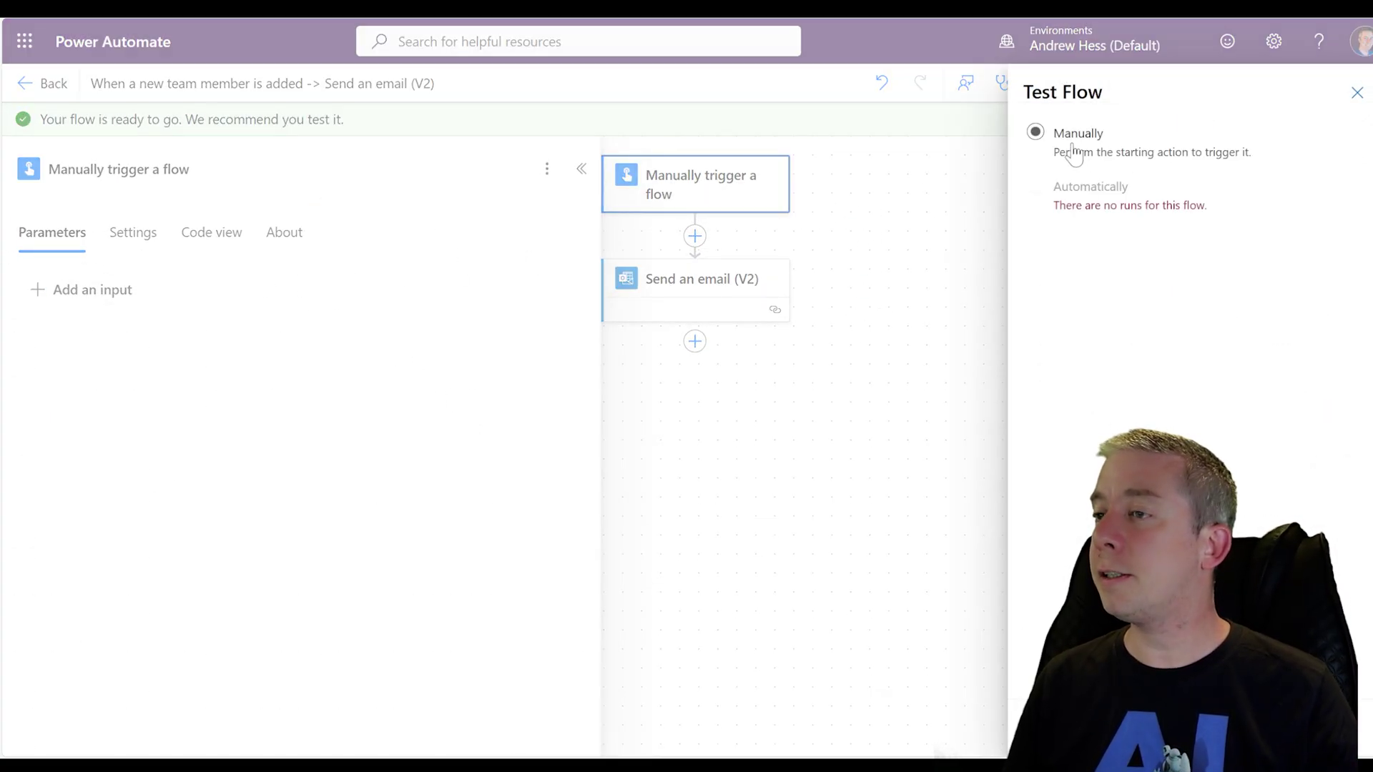
key("Return")
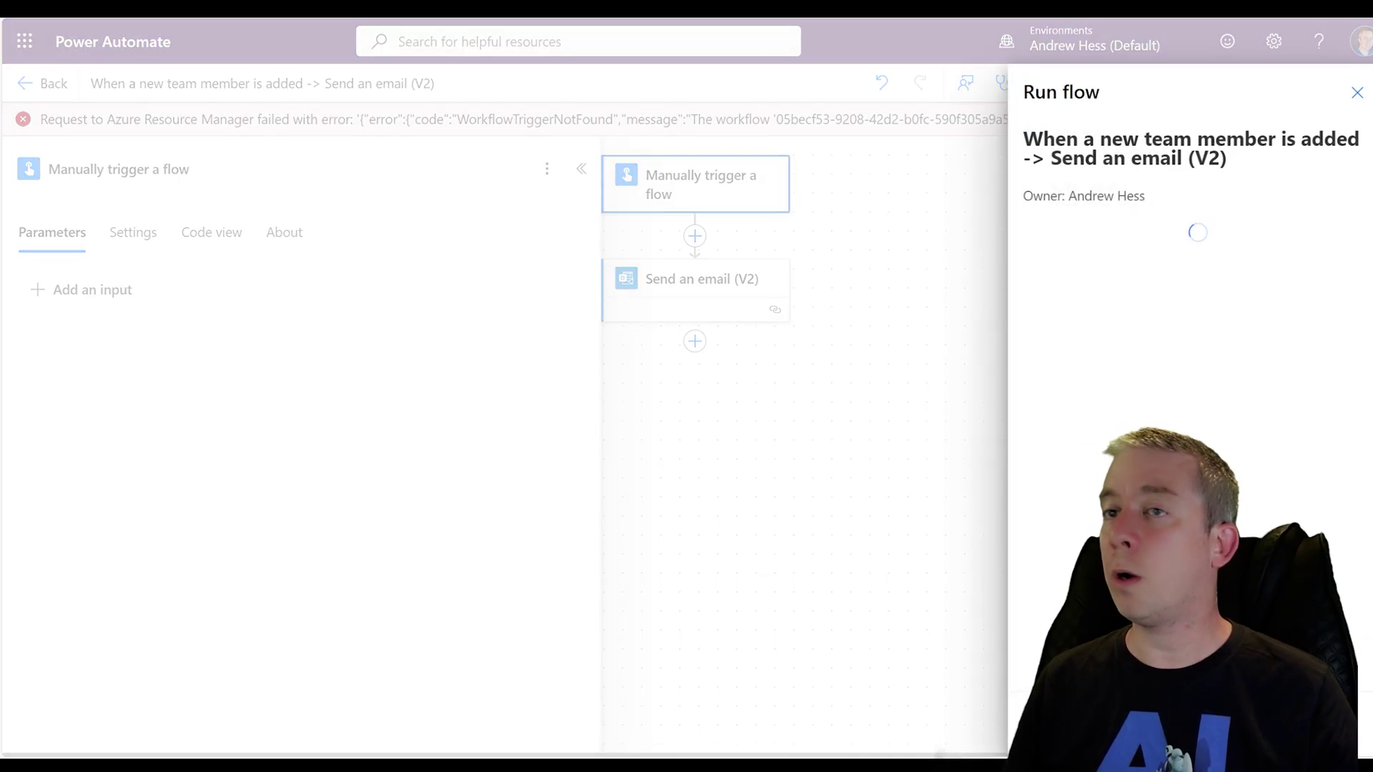
Run the flow, then open the new 'Welcome to the Branding Team' email in Outlook
key("Return")
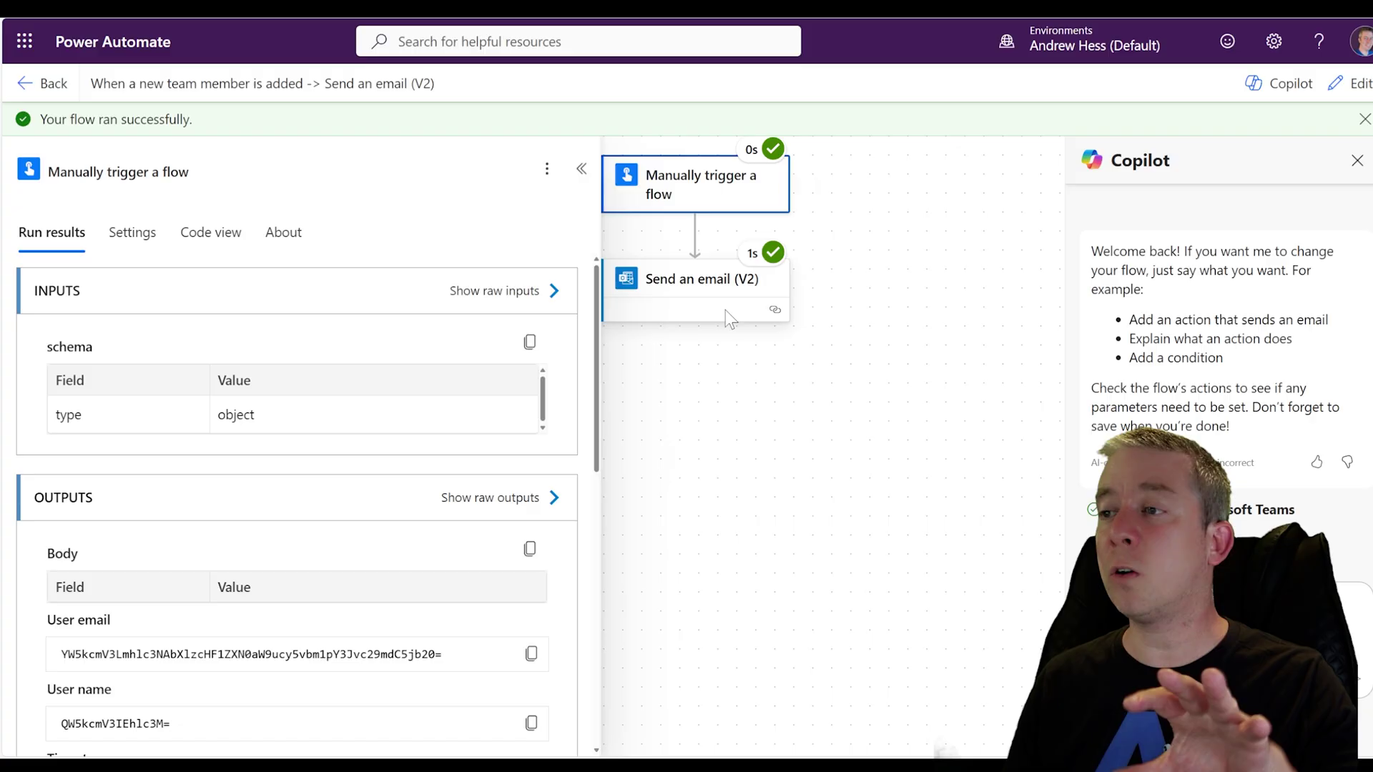
left_click(24, 41)
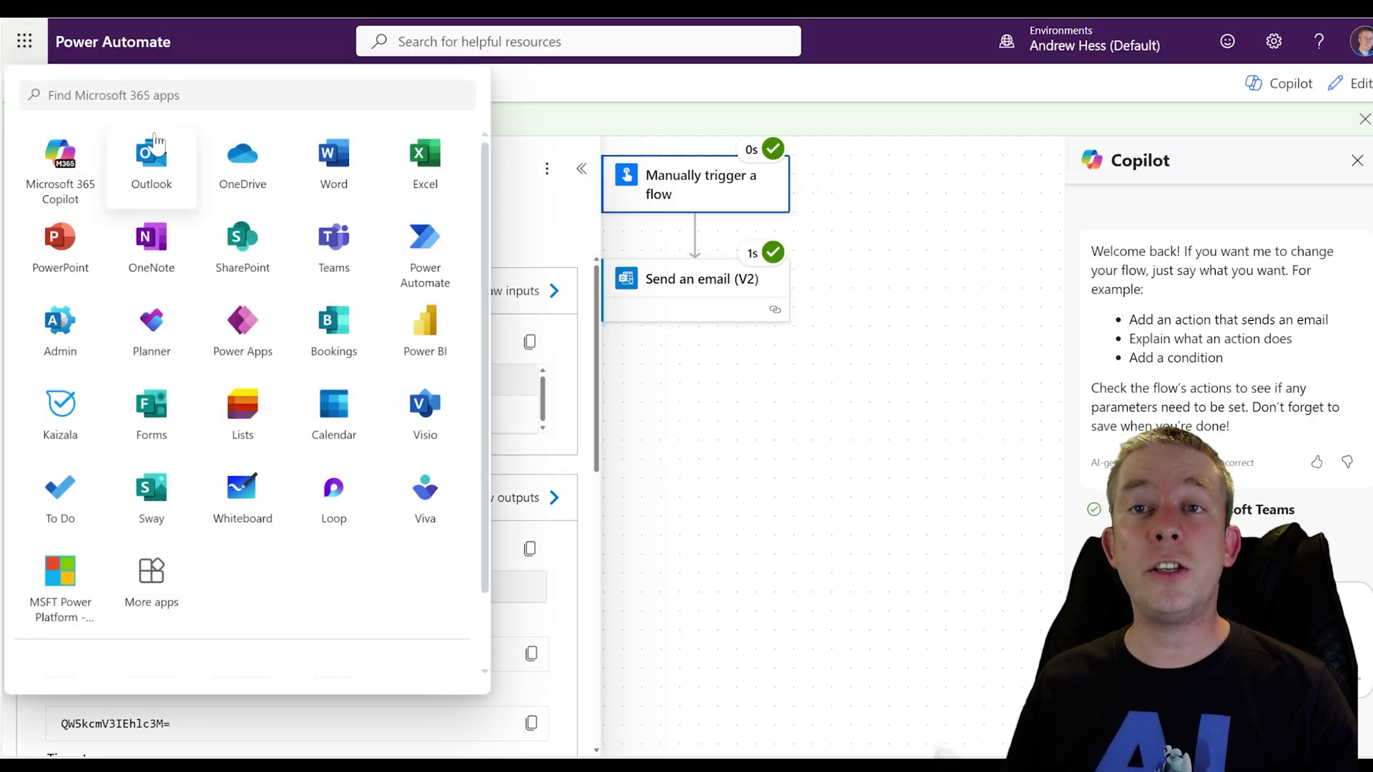
left_click(147, 152)
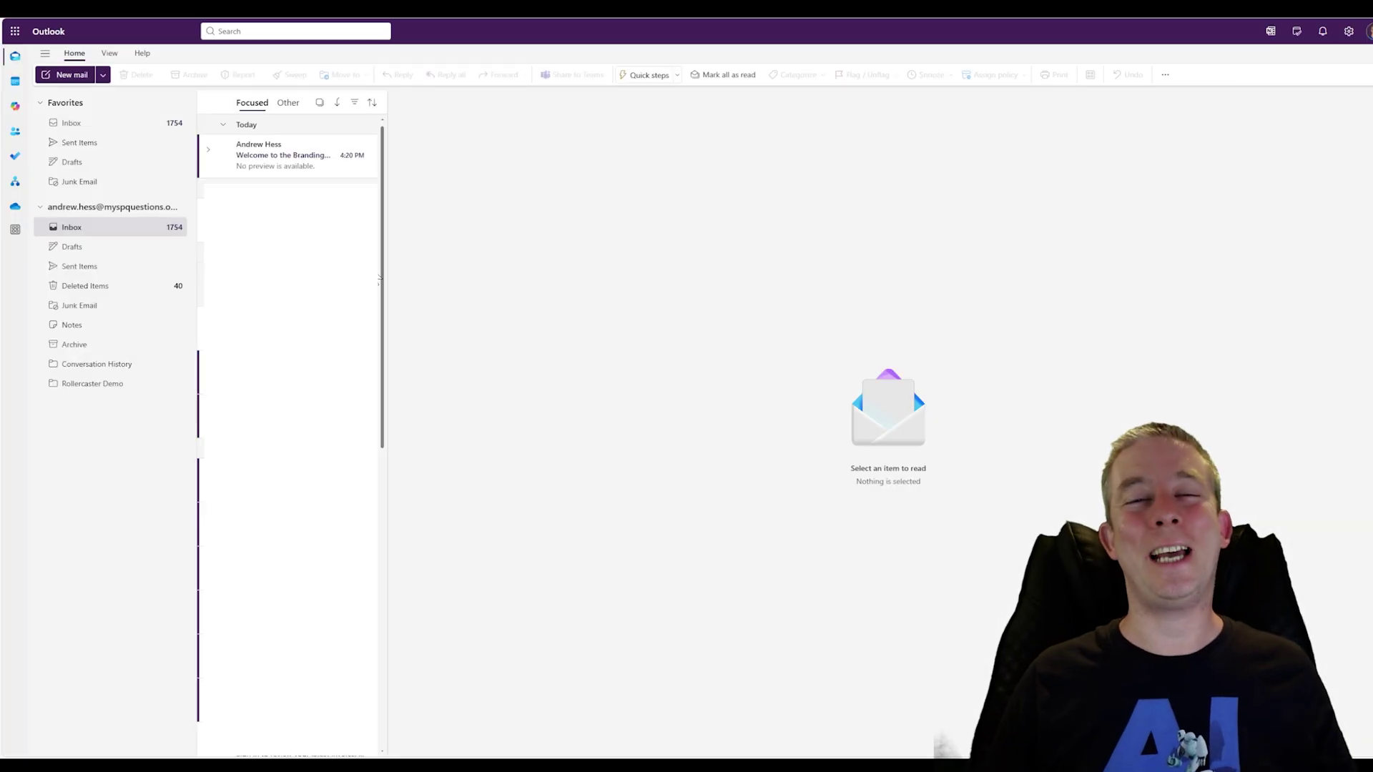
left_click(293, 172)
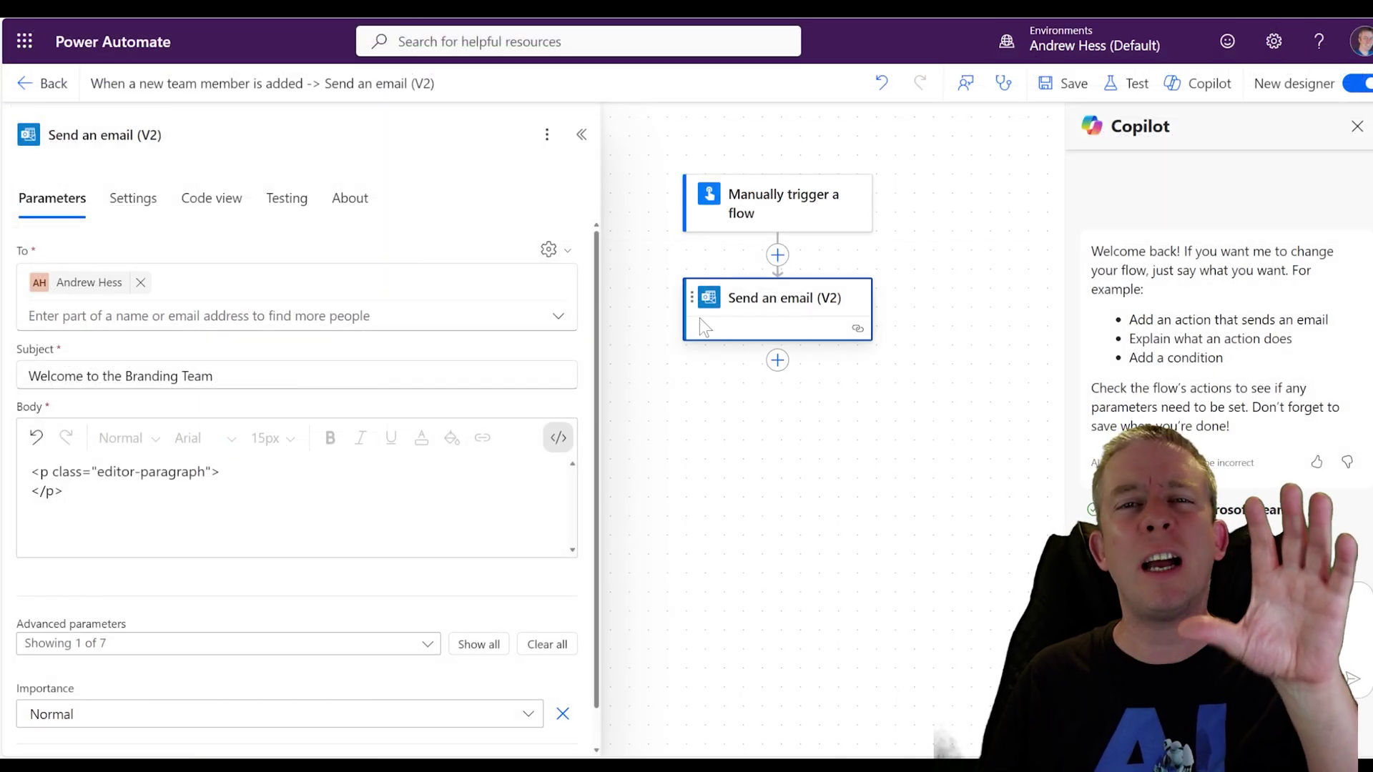
Add a Compose step before the email and paste the card script into its Inputs
left_click(777, 255)
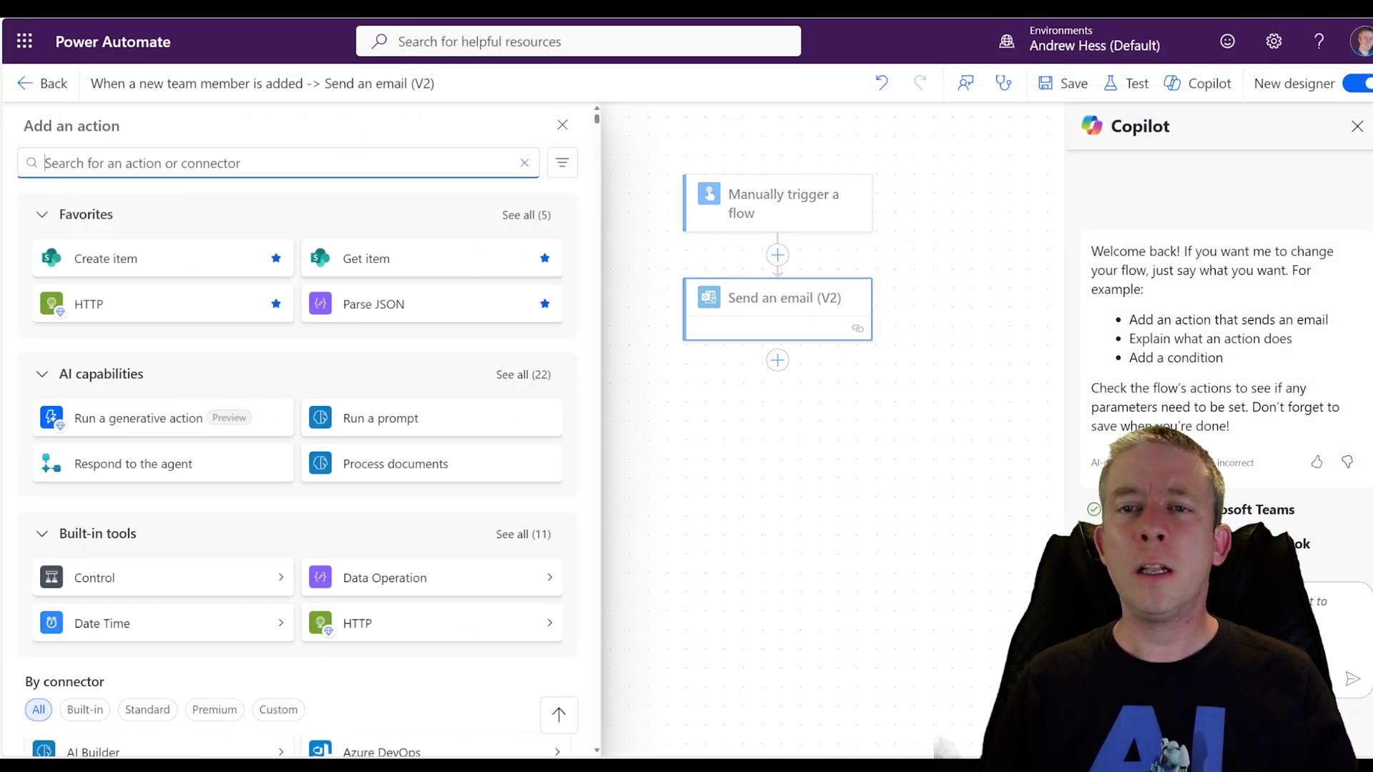
type("compose")
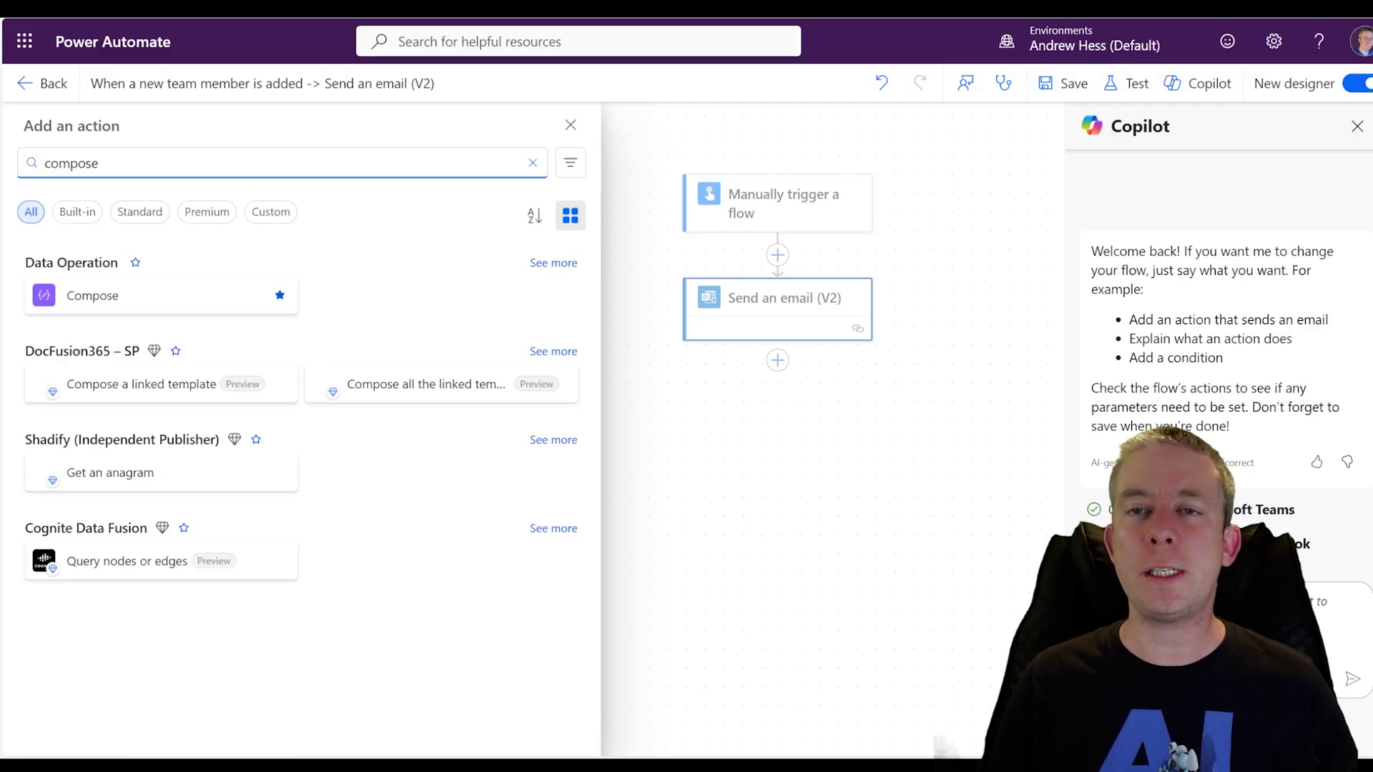
left_click(132, 307)
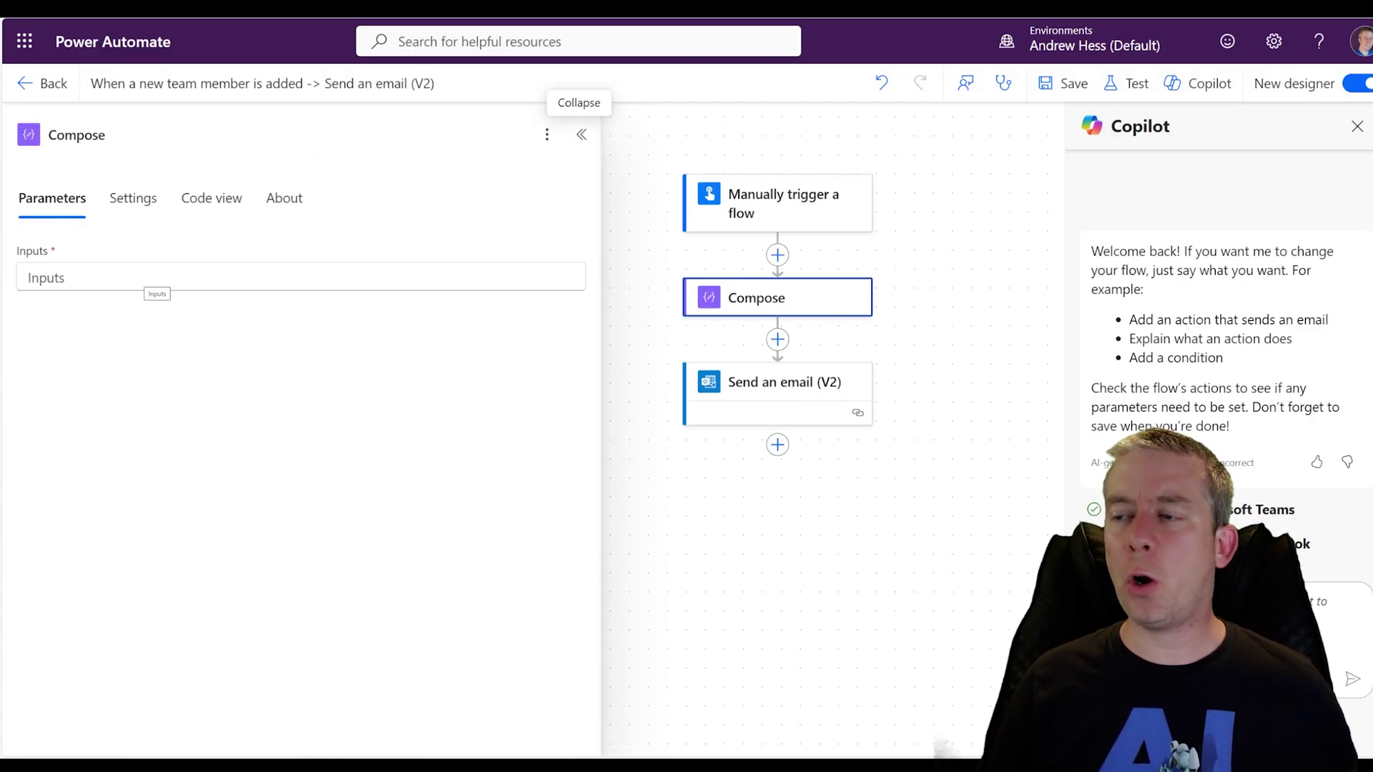
left_click(154, 279)
key("ctrl+v")
scroll(301, 500, "up", 15)
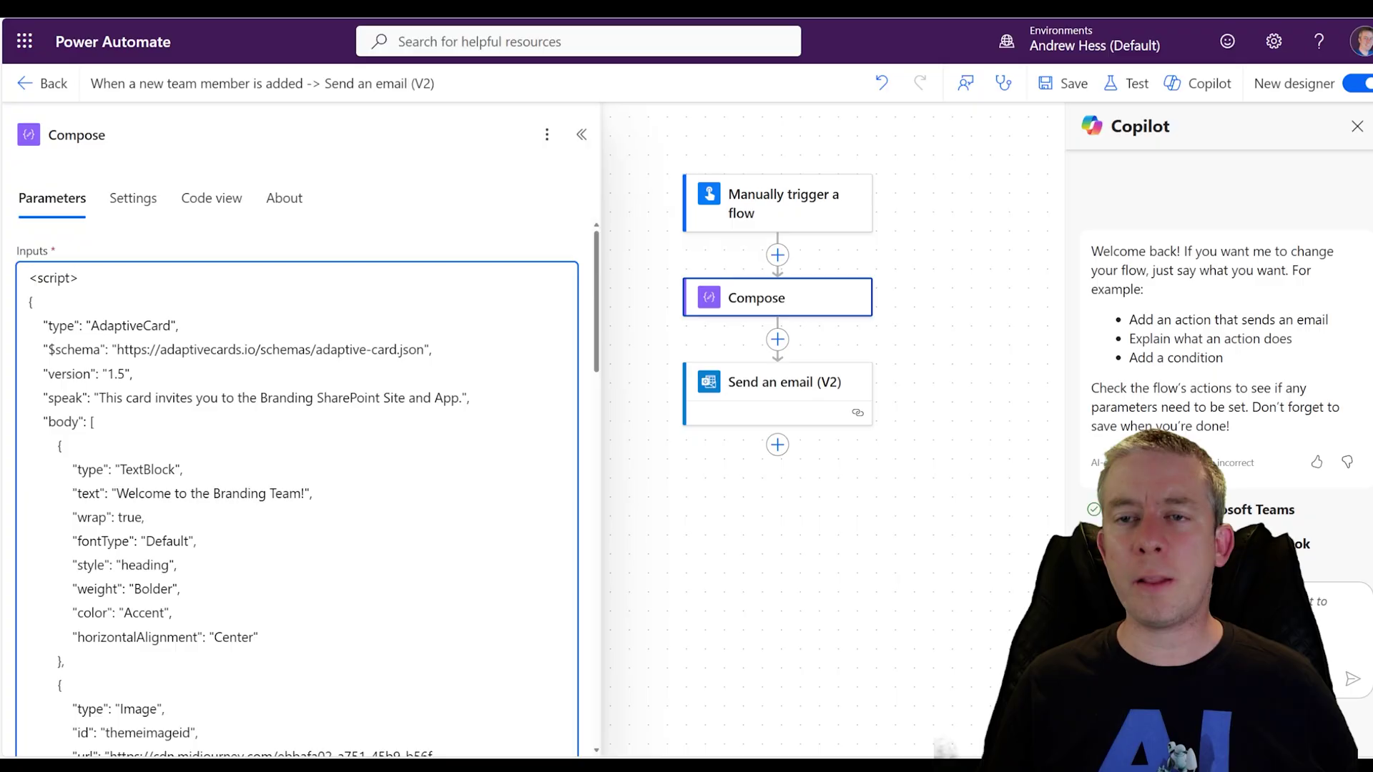
Change the opening tag to <script type="application/adaptivecard+json">
left_click_drag(82, 278, 43, 278)
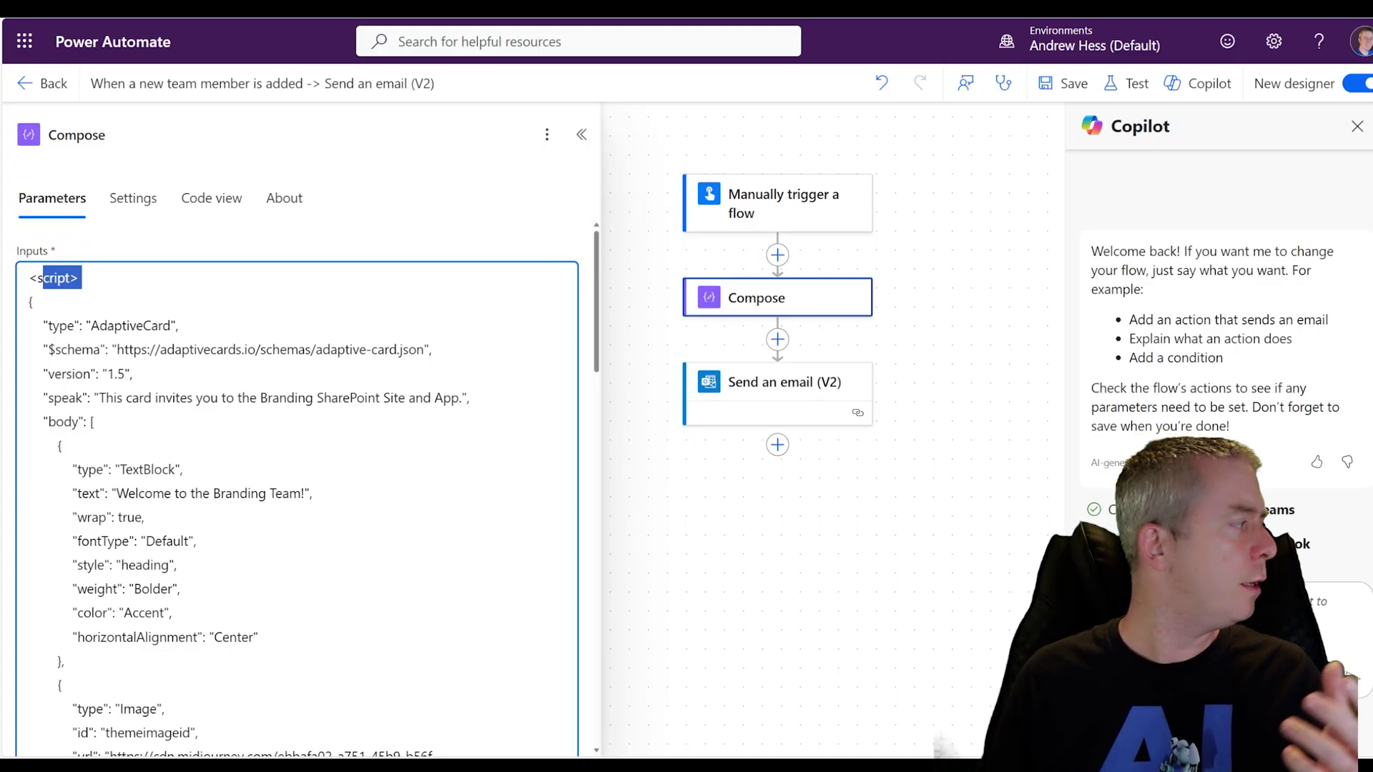
key("alt+Tab")
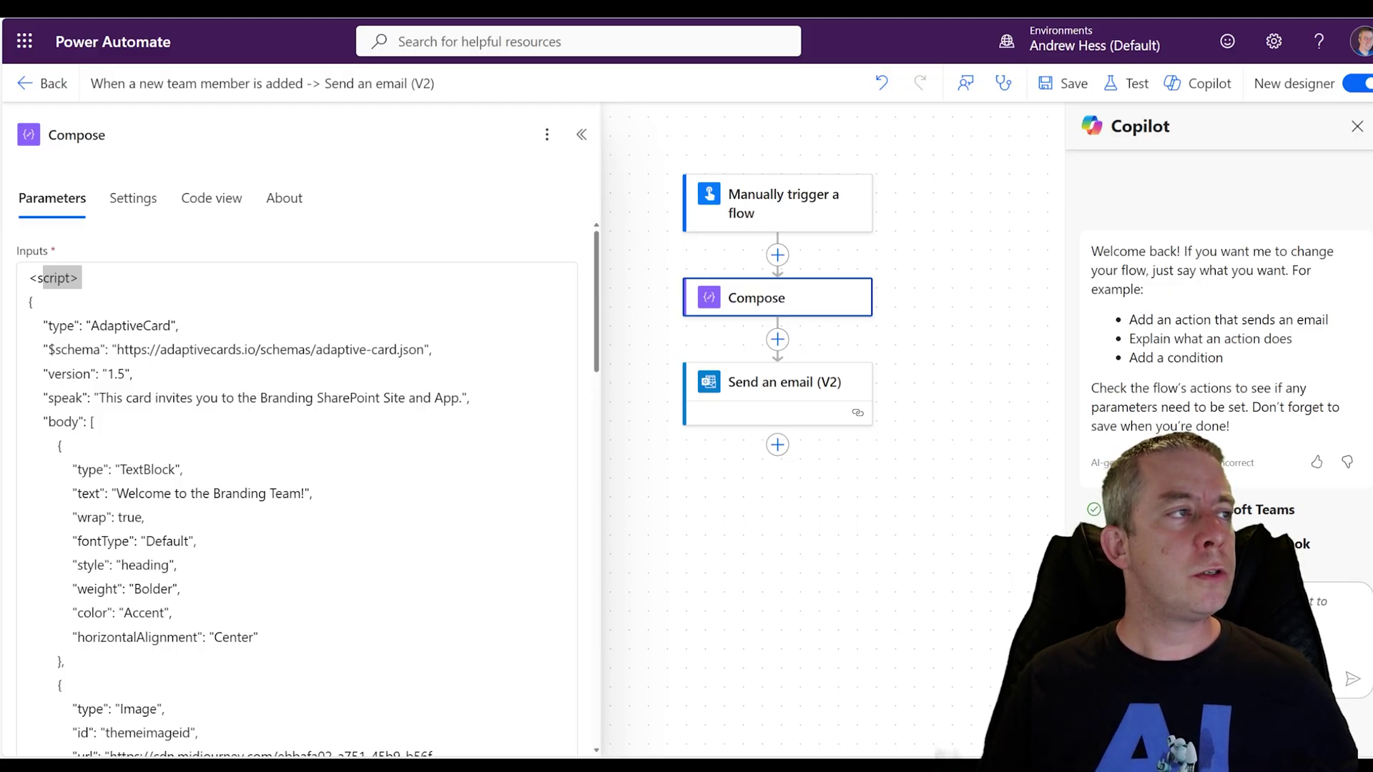
key("alt+Tab")
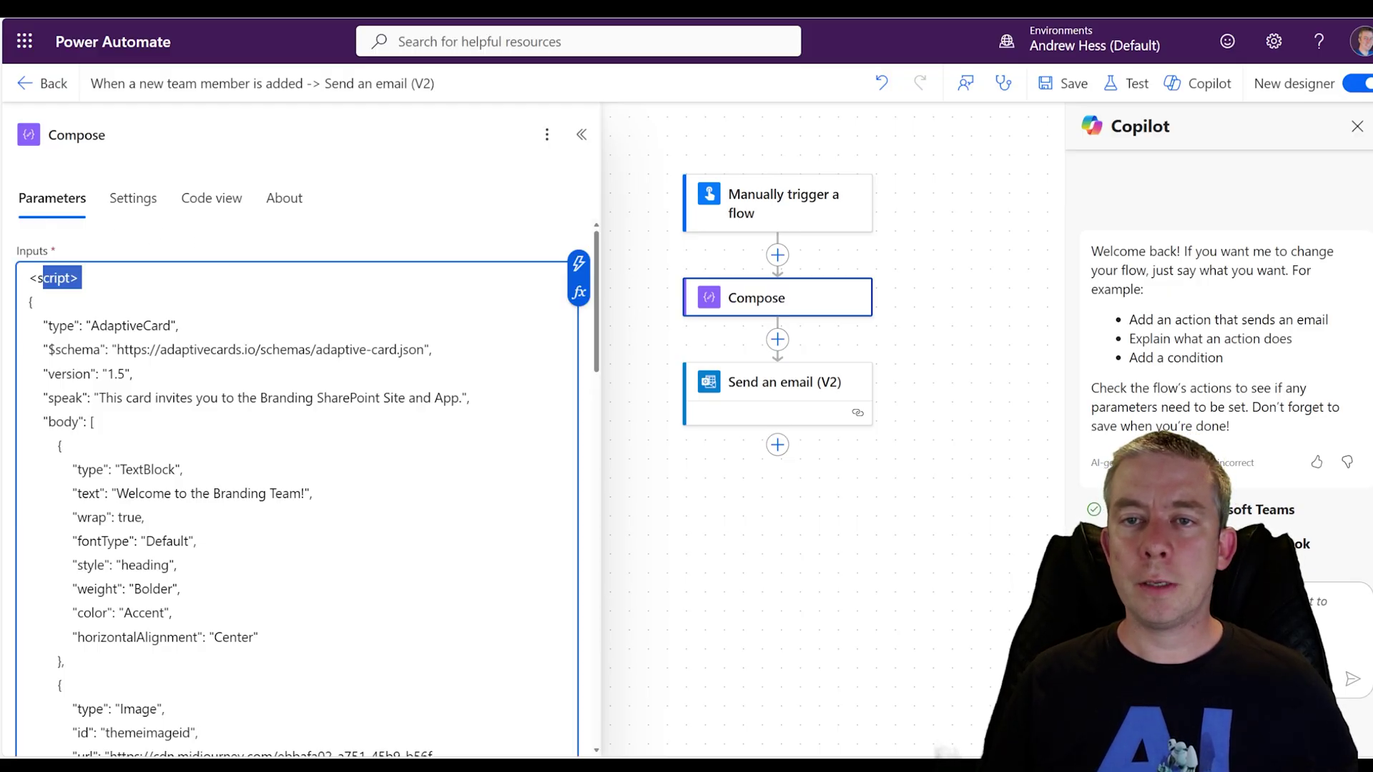
key("End")
key("shift+Home")
type("<script type=\"application/adaptivecard+json\">")
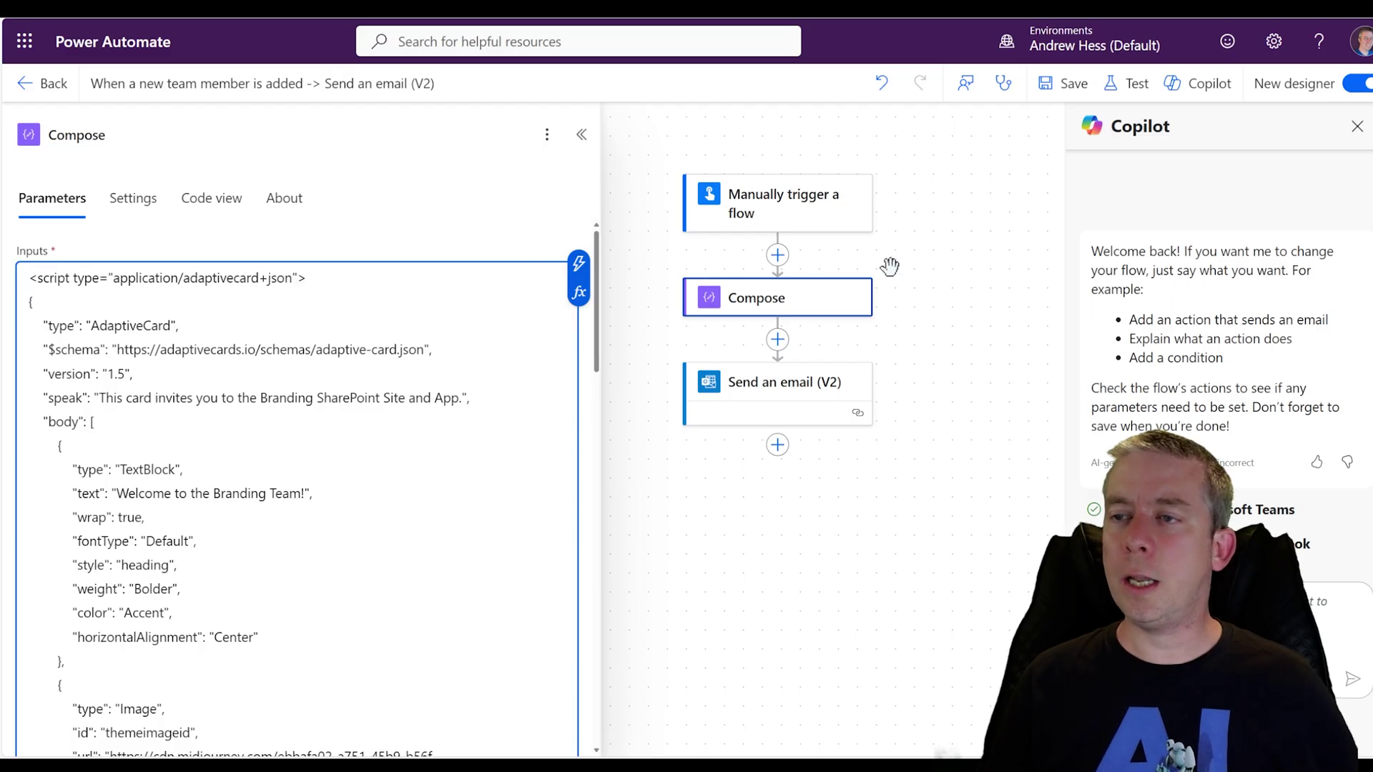
left_click(754, 393)
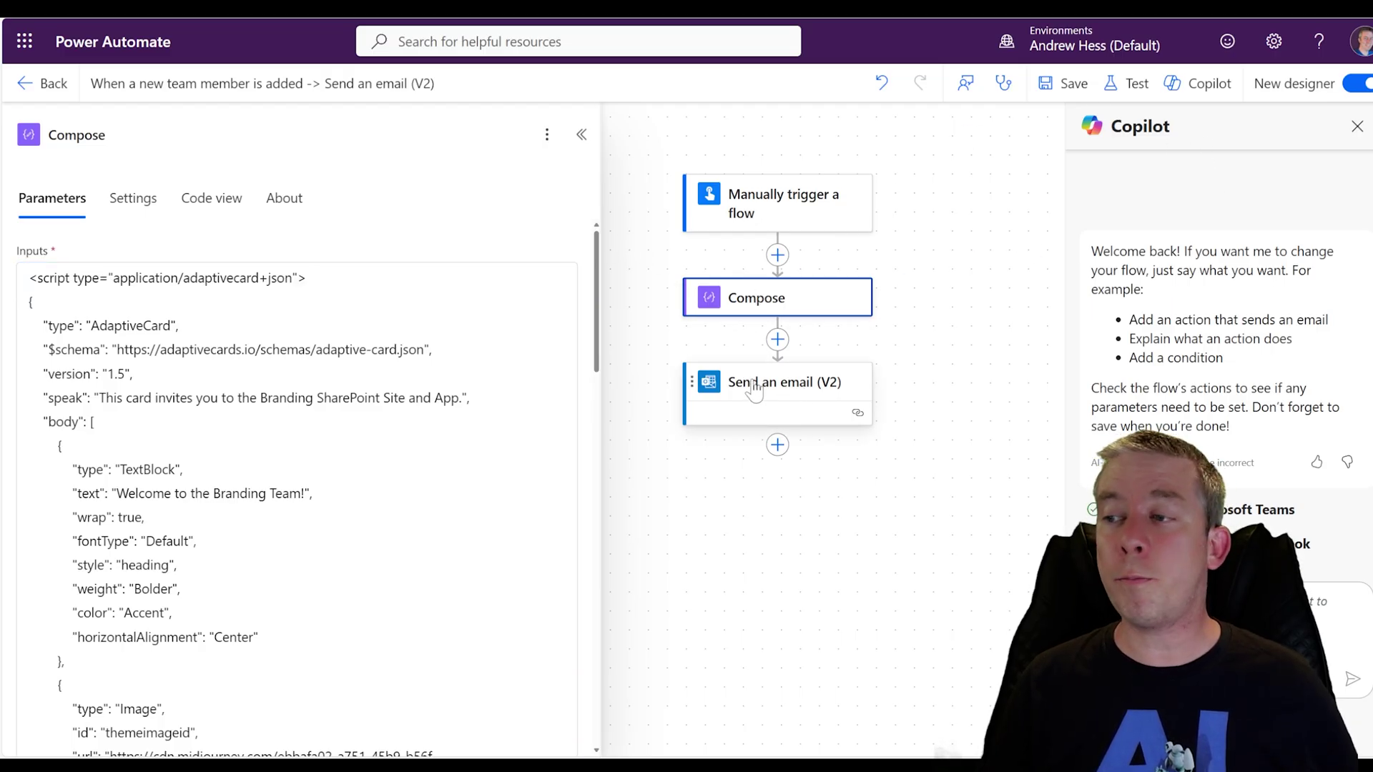
Set the email body to the Compose step's Outputs
left_click(558, 437)
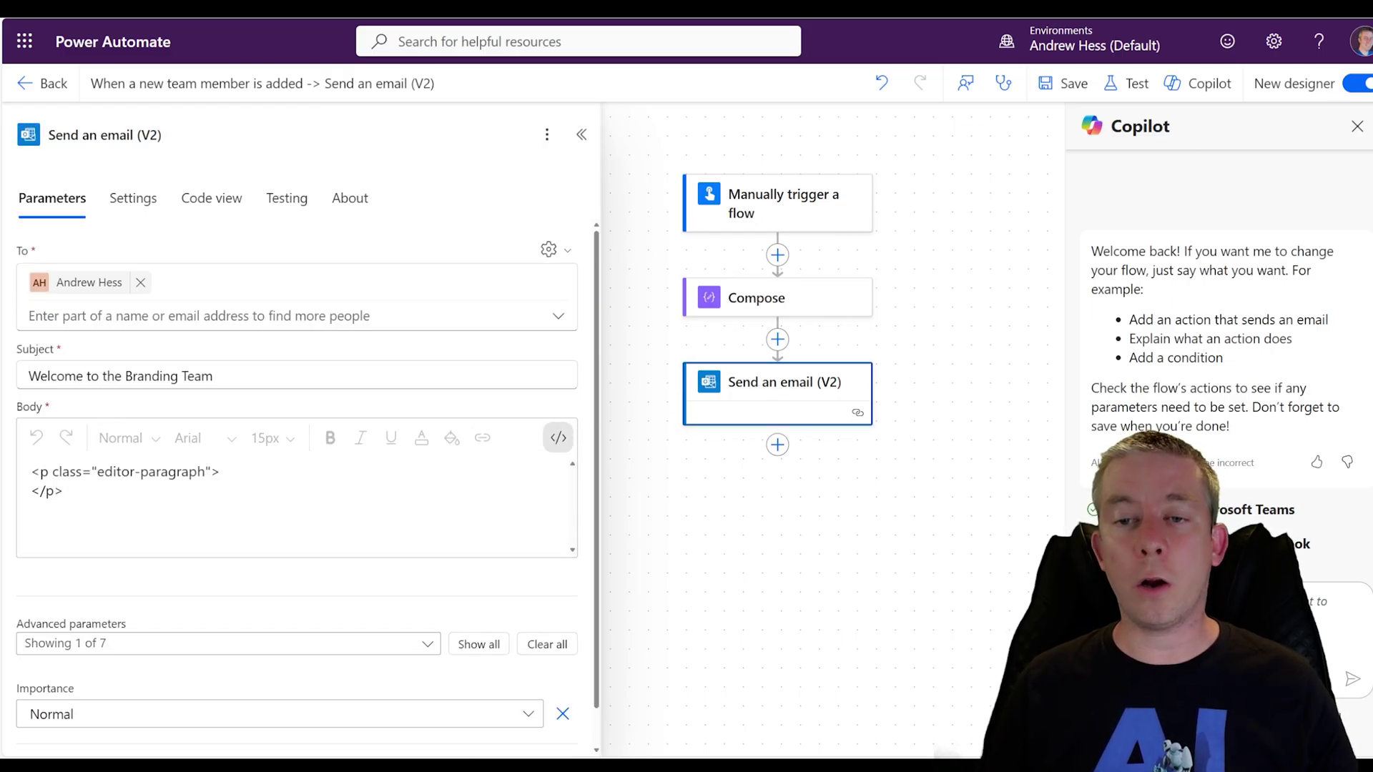
left_click(577, 493)
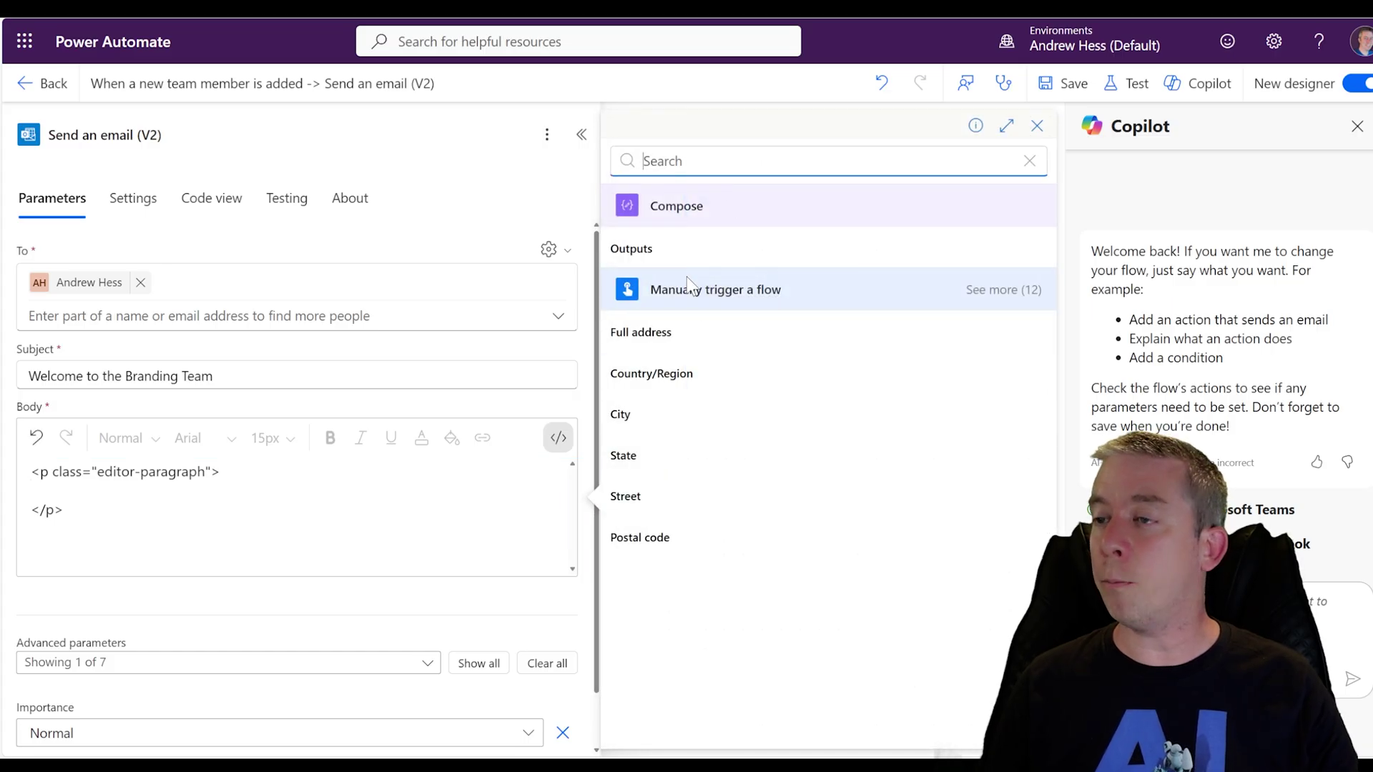
left_click(665, 251)
Save the flow and run a manual test to completion
left_click(1058, 84)
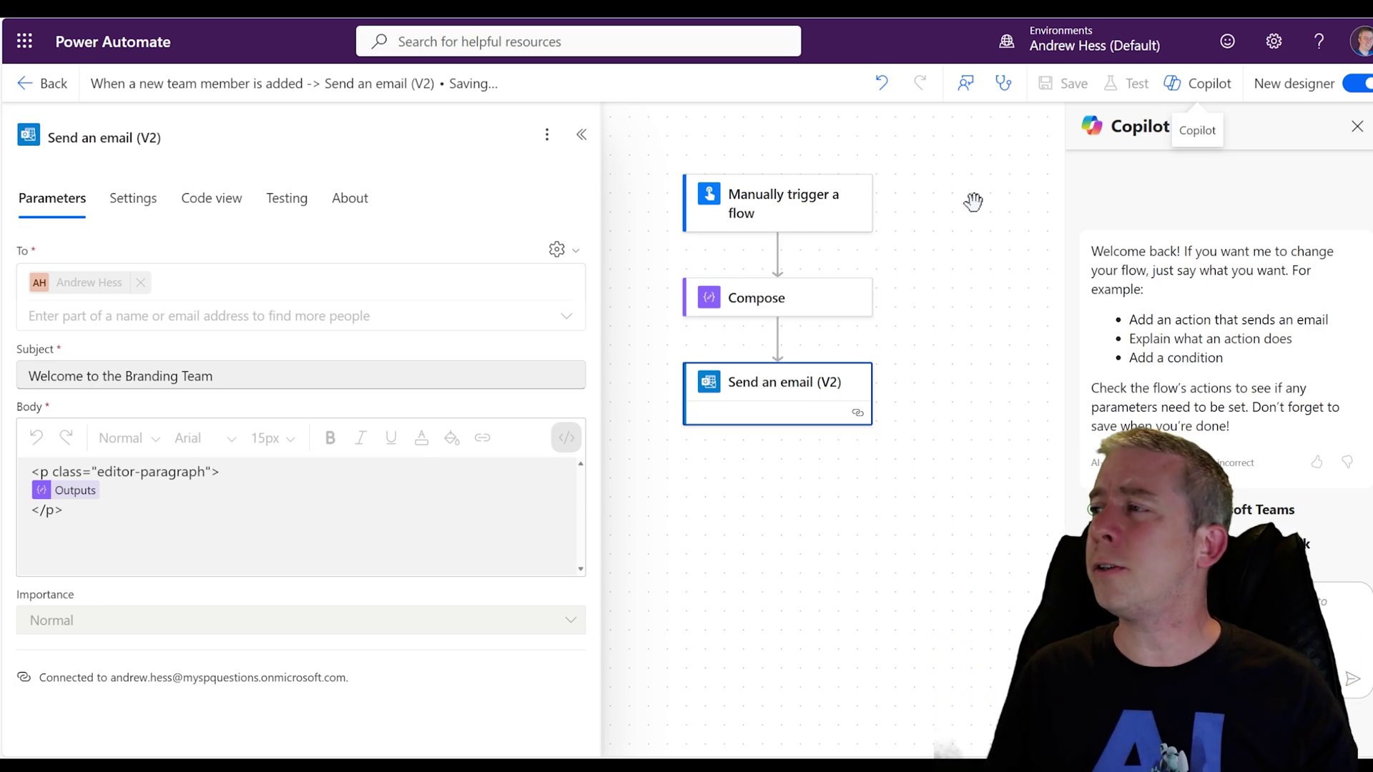
left_click(1129, 84)
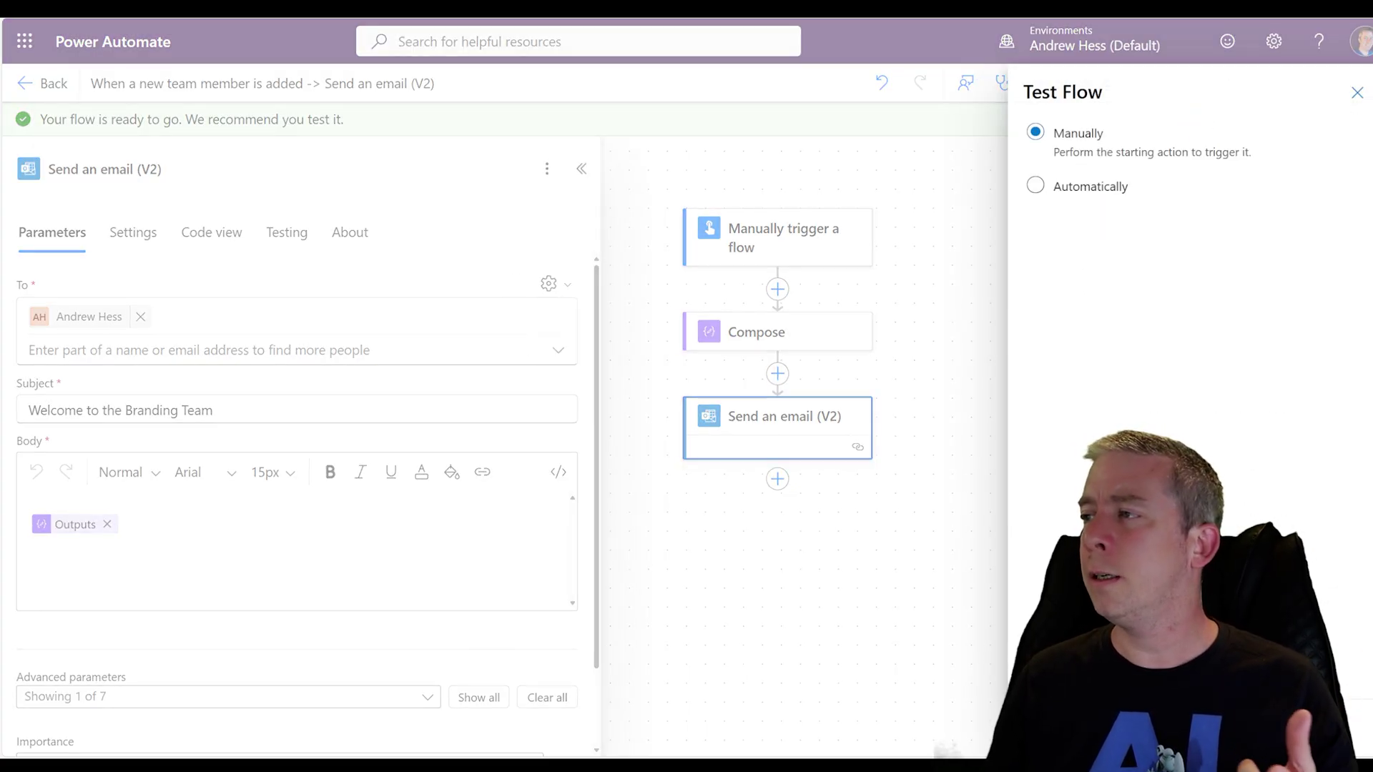
key("Return")
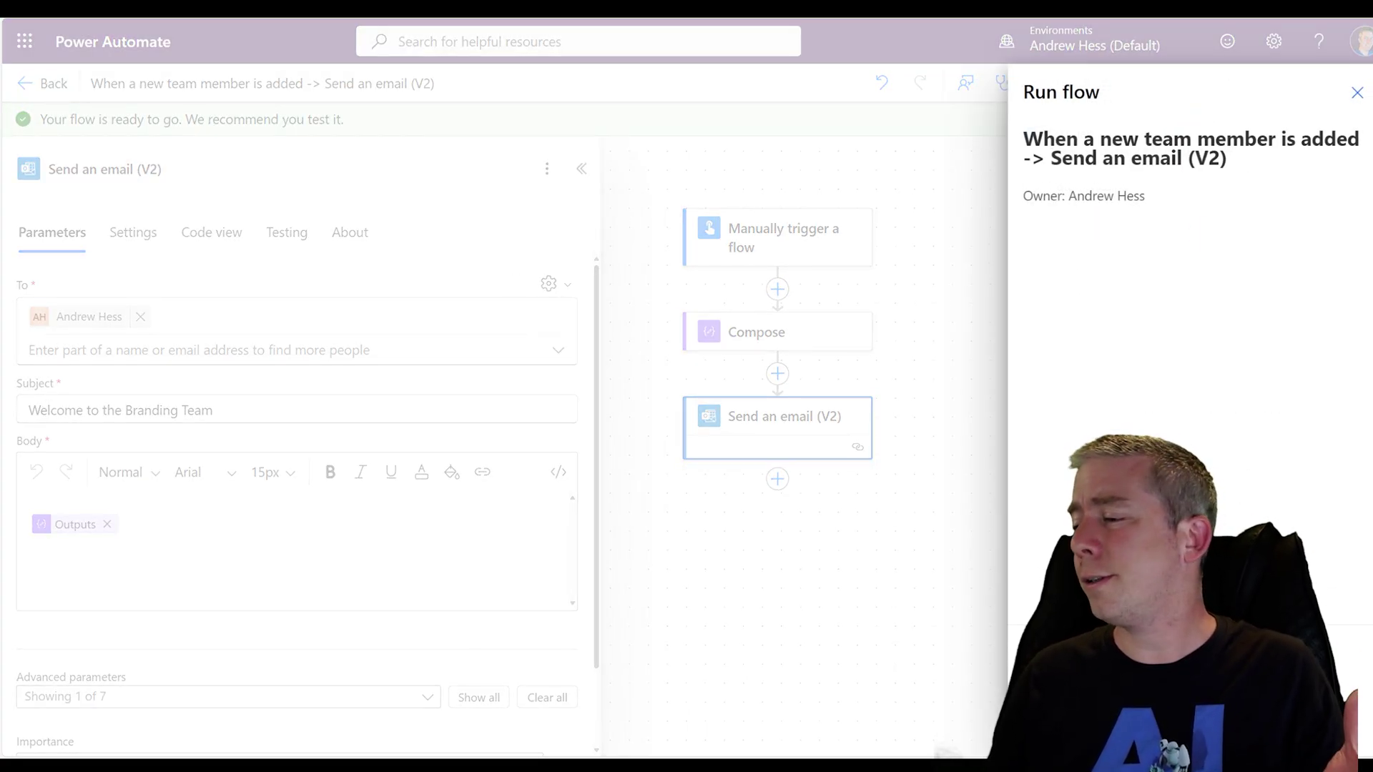
key("Return")
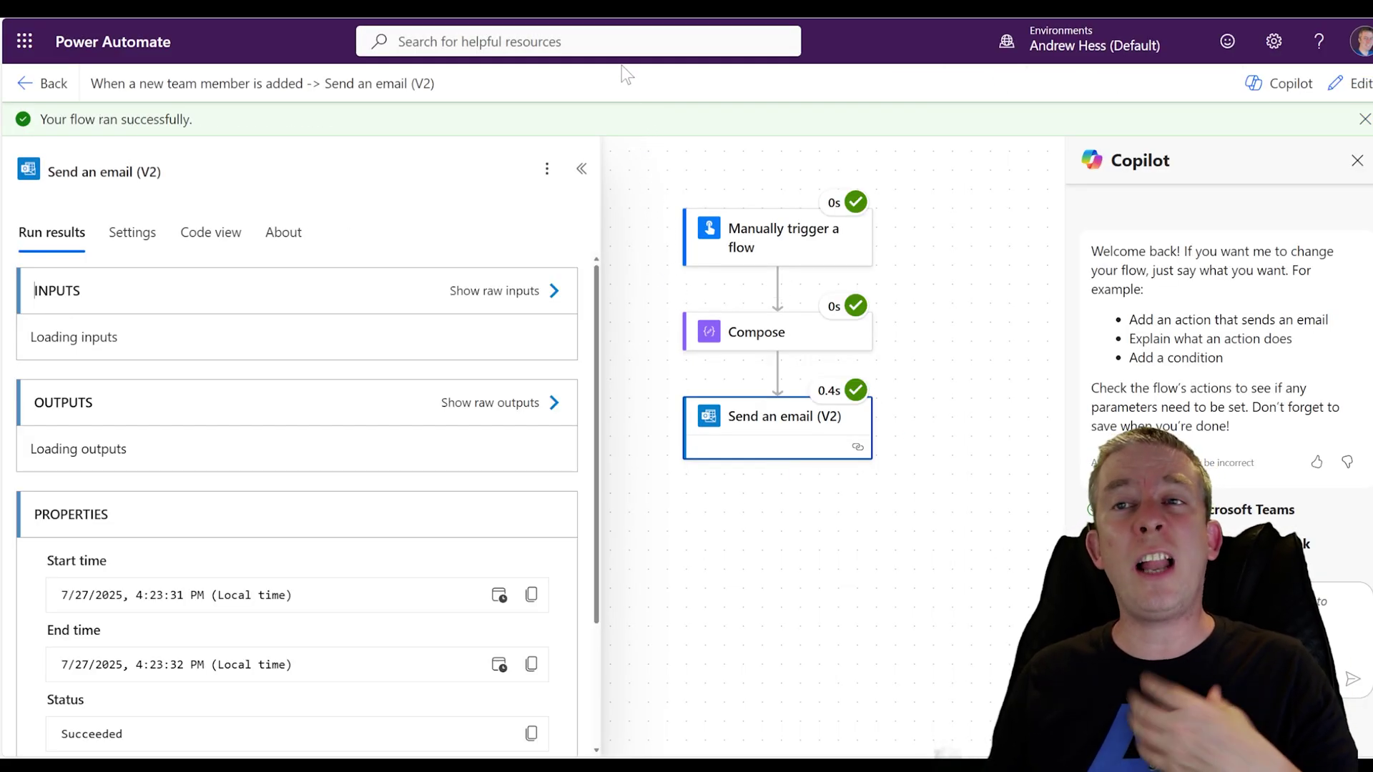
Switch to Outlook and open the new 'Welcome to the Branding Team' email
key("alt+Tab")
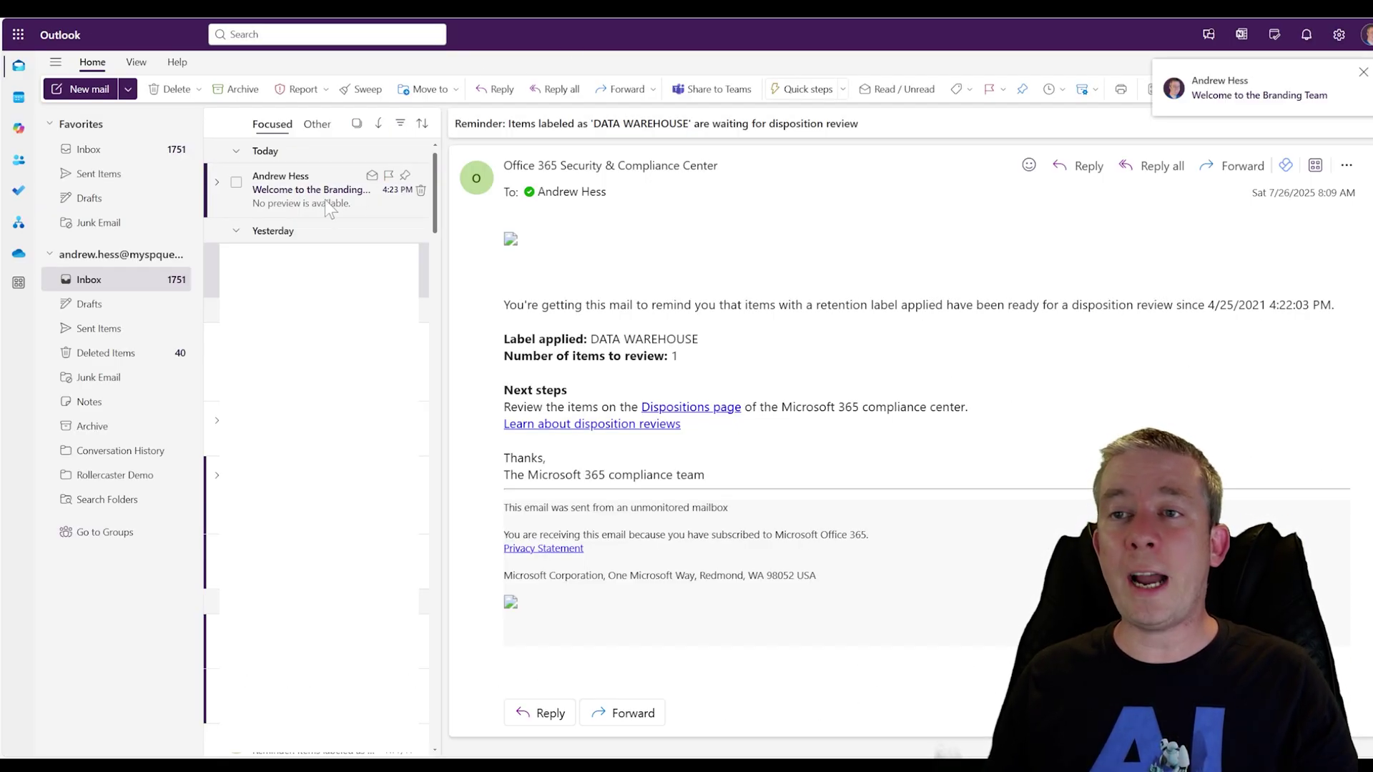
left_click(315, 190)
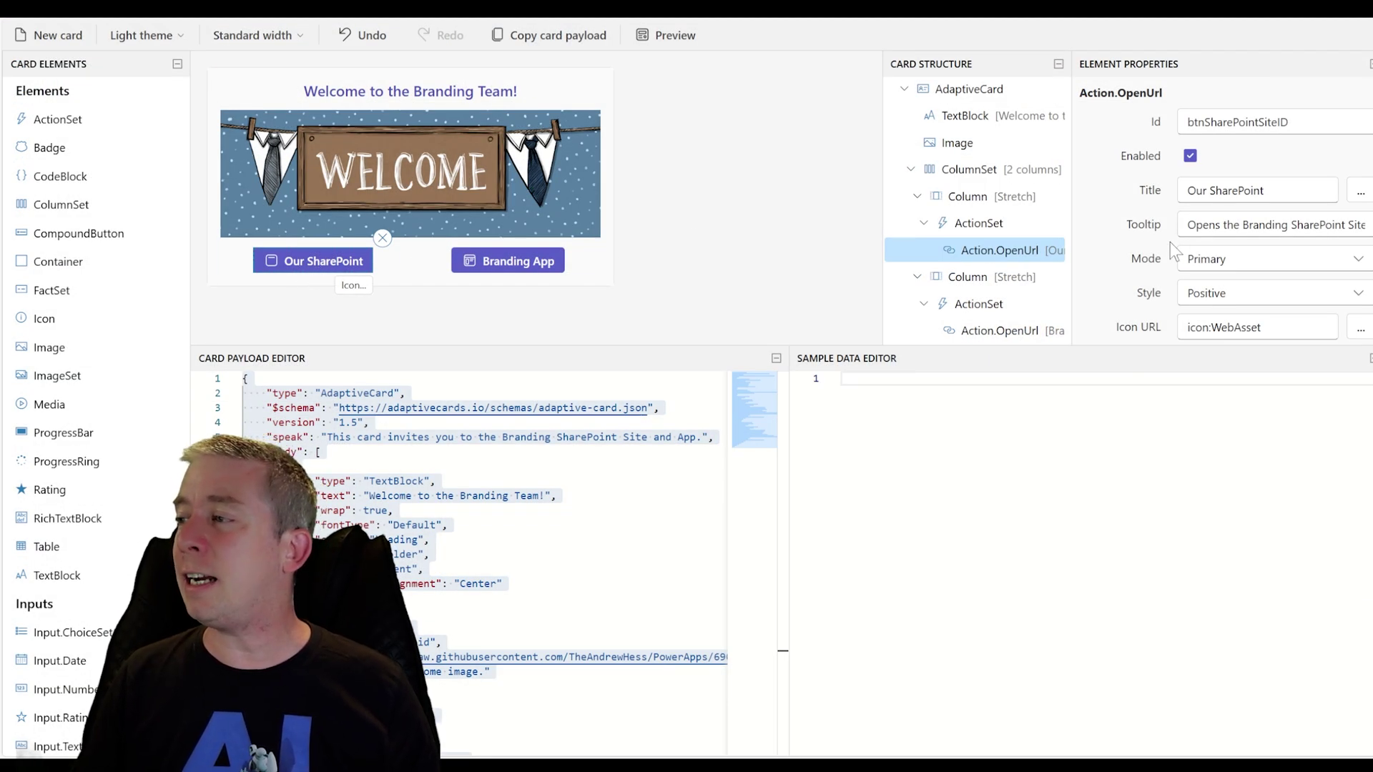
Clear the Icon URL on the Our SharePoint and Branding App buttons
scroll(1170, 242, "down", 1)
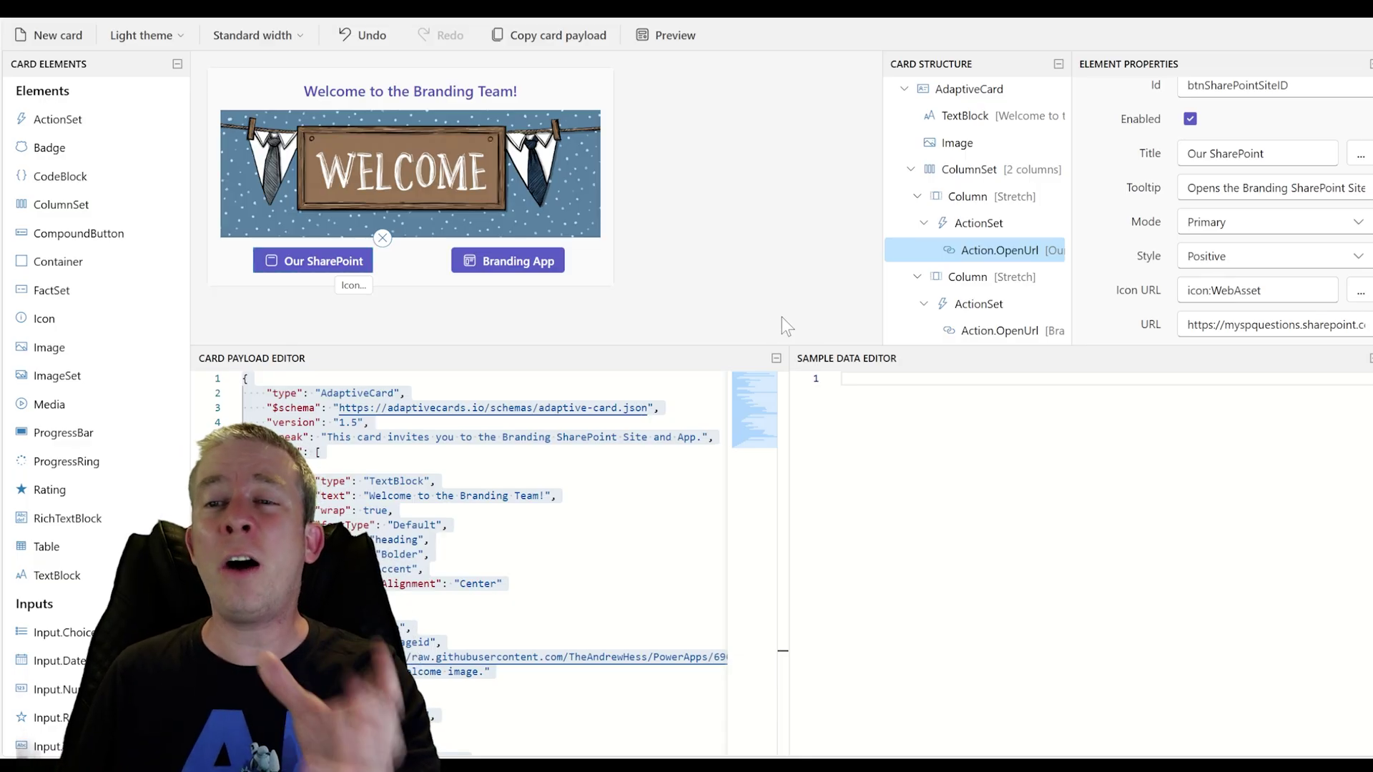
left_click_drag(1255, 290, 1104, 295)
key("BackSpace")
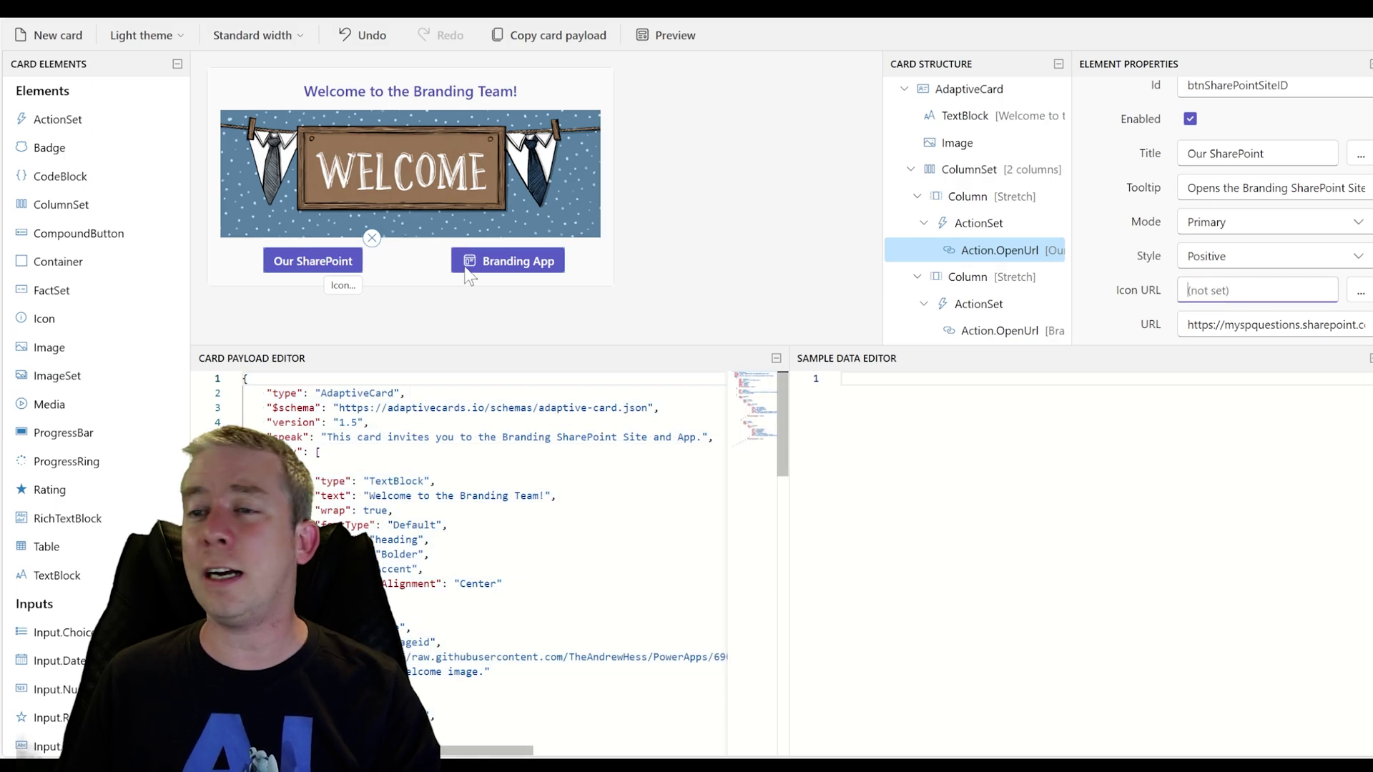
left_click(466, 268)
left_click_drag(1269, 290, 1183, 290)
key("BackSpace")
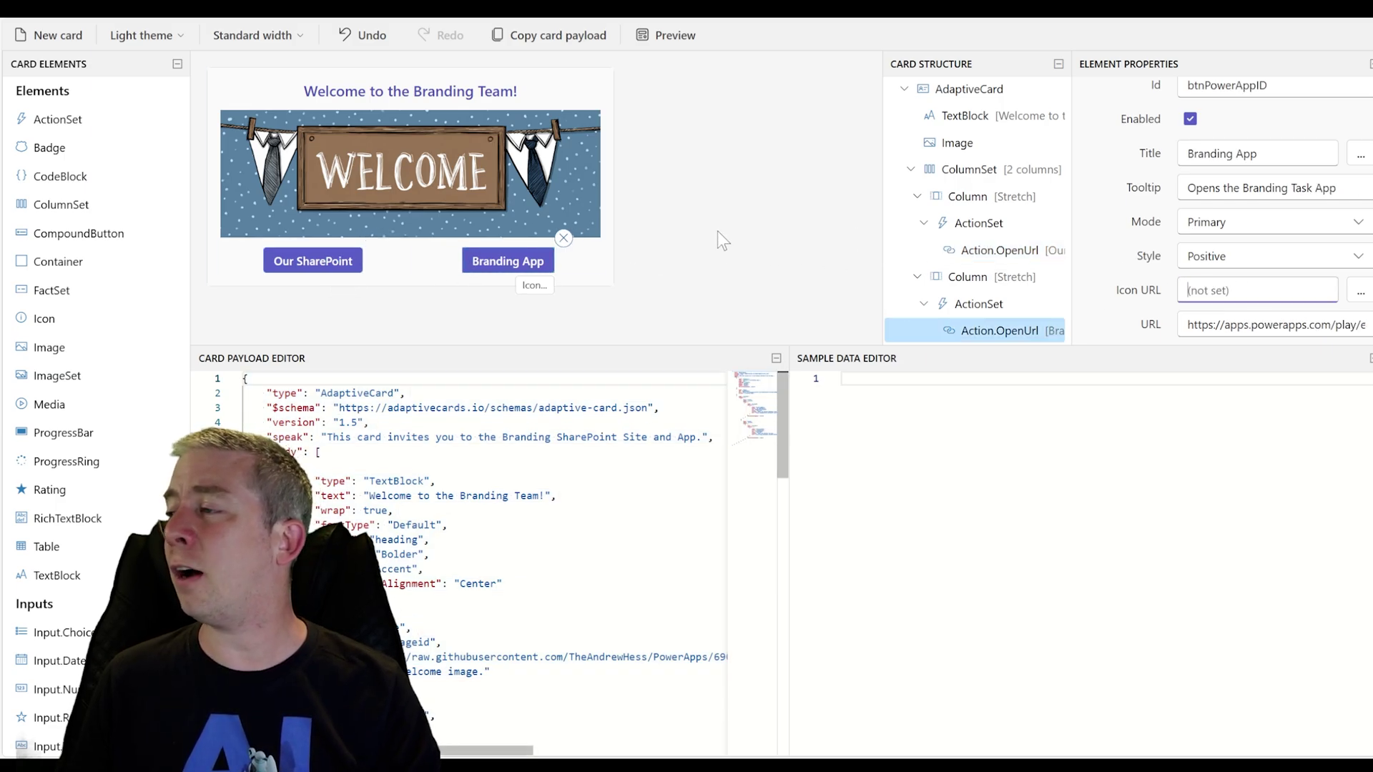
left_click(592, 261)
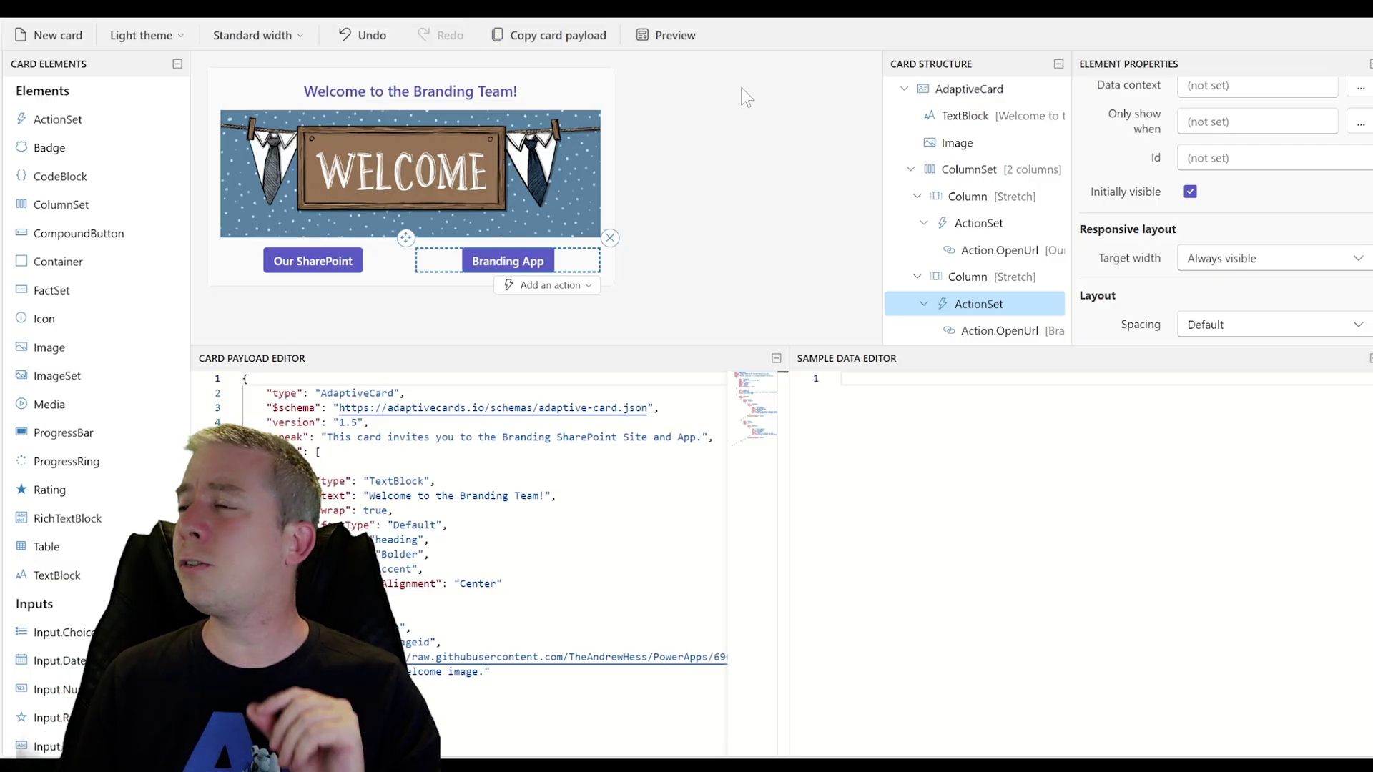
Select all the card JSON and copy the card payload
left_click(484, 495)
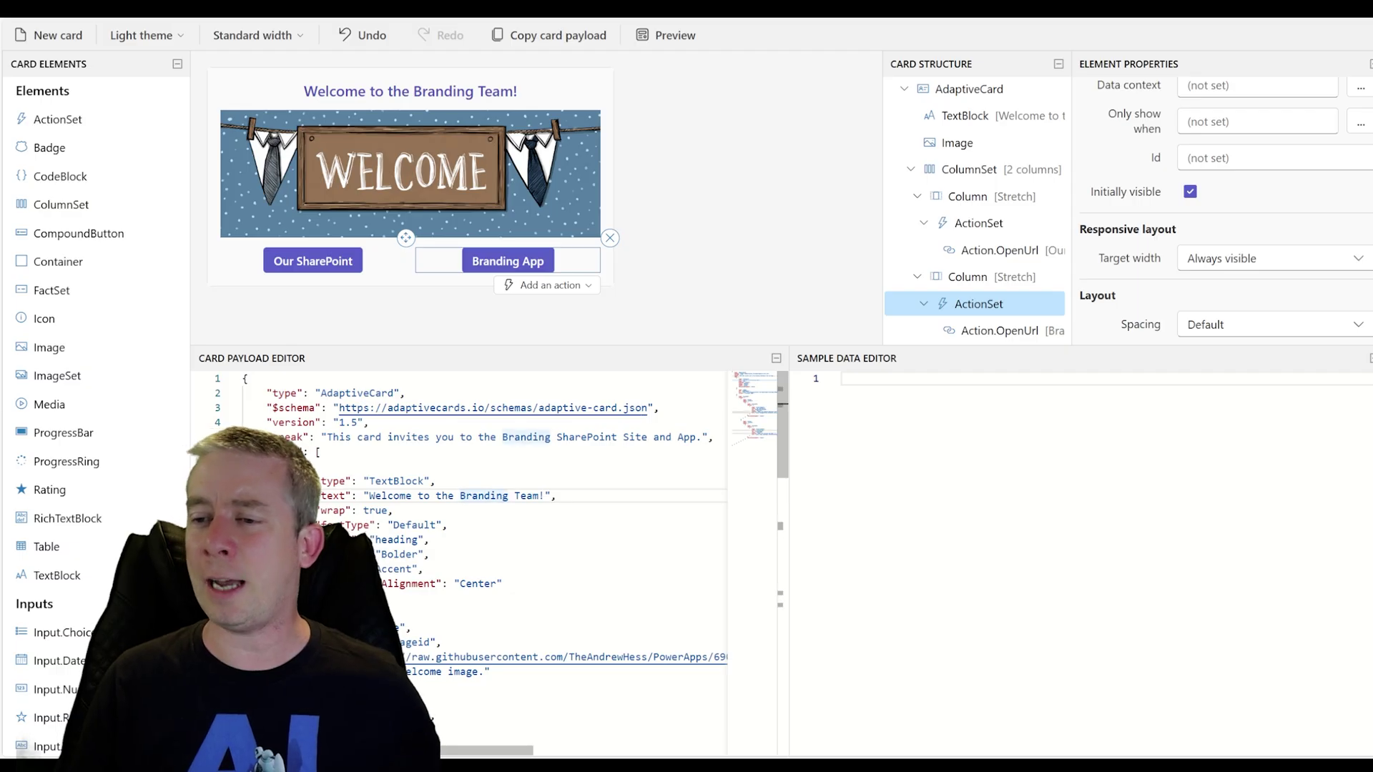
key("ctrl+a")
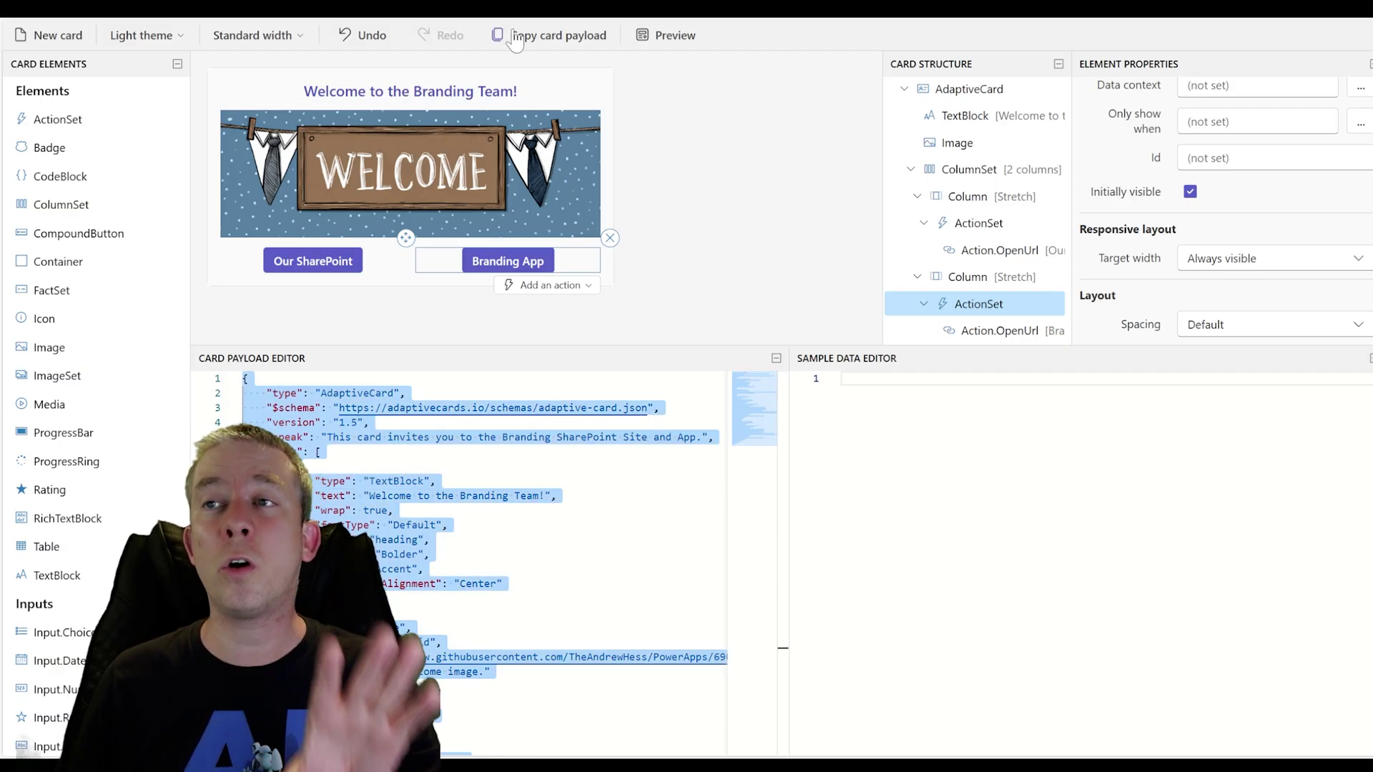
left_click(515, 41)
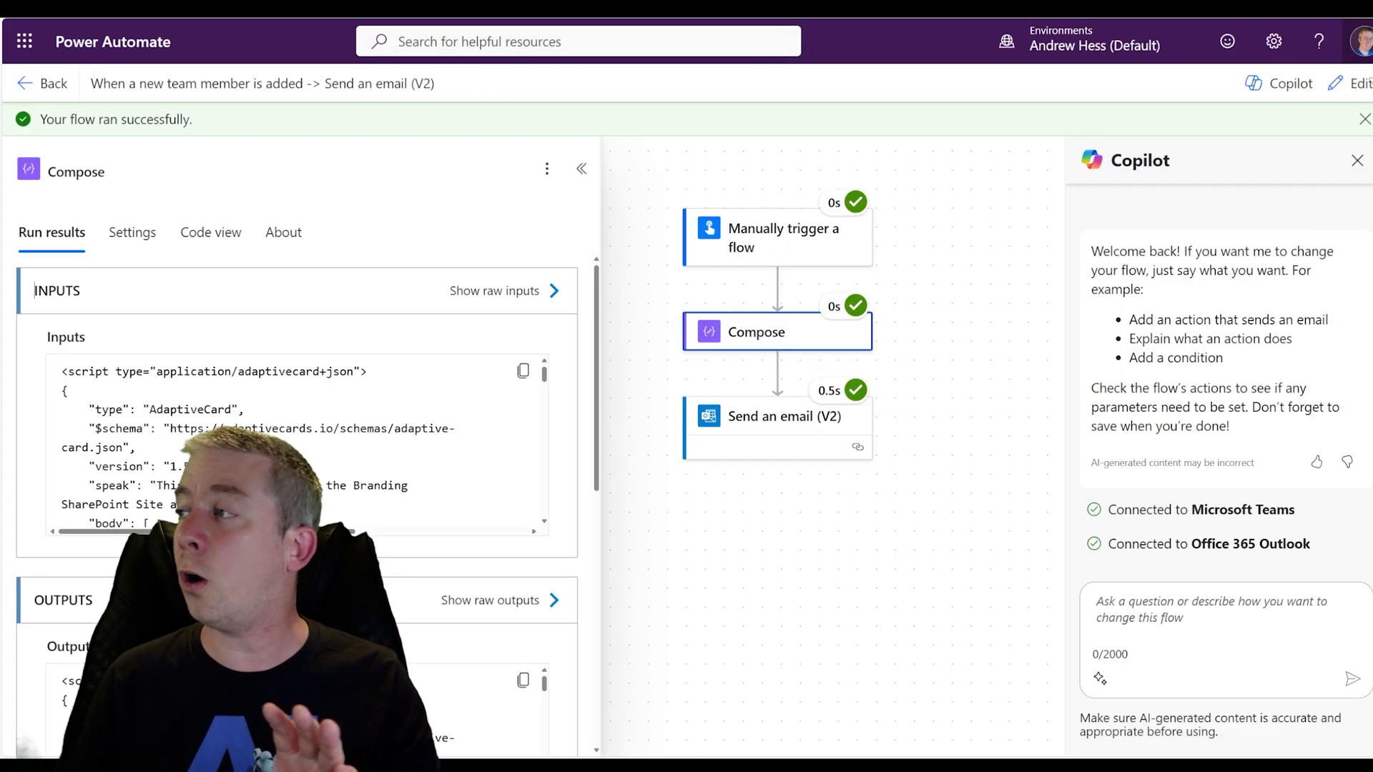
Overwrite the Compose step's Inputs with the copied icon-free card payload and save
left_click(1353, 83)
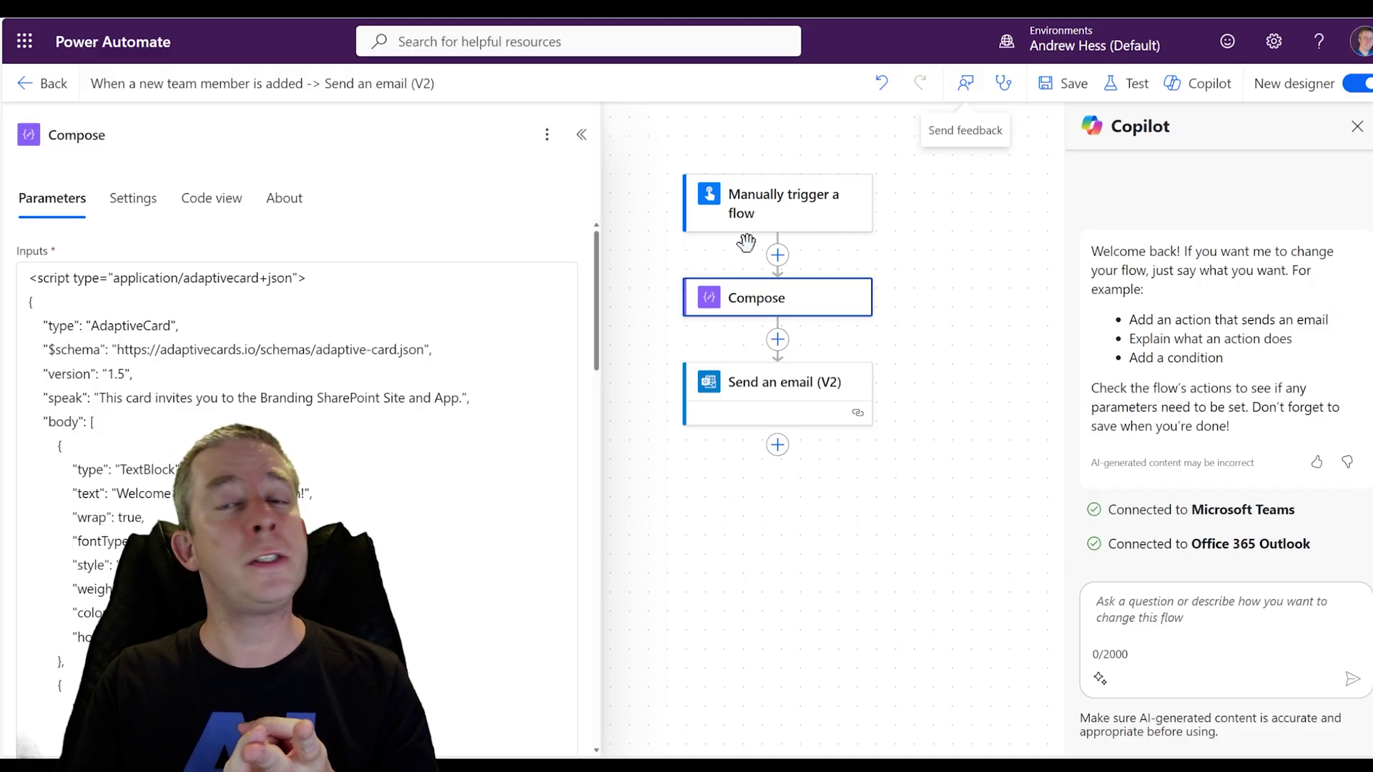
scroll(297, 486, "down", 15)
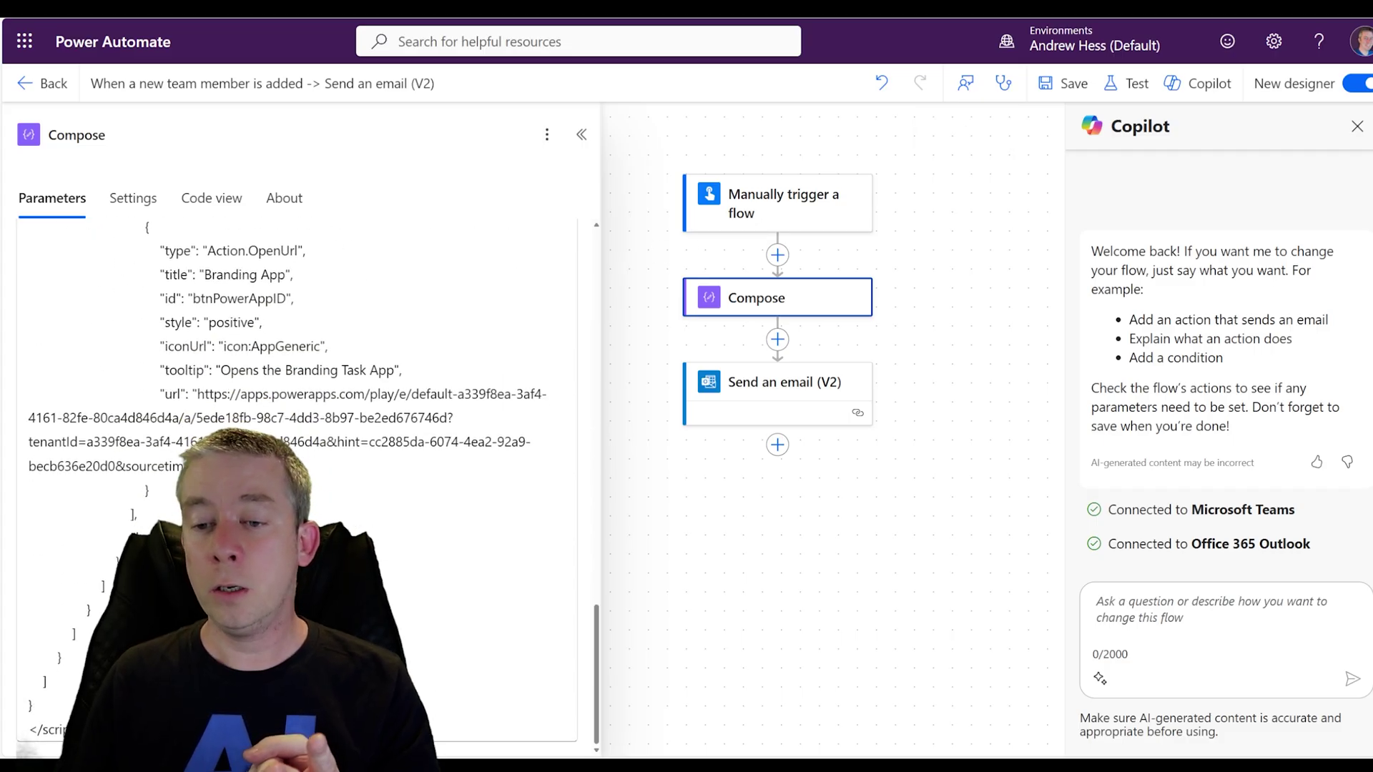
left_click_drag(32, 722, 20, 304)
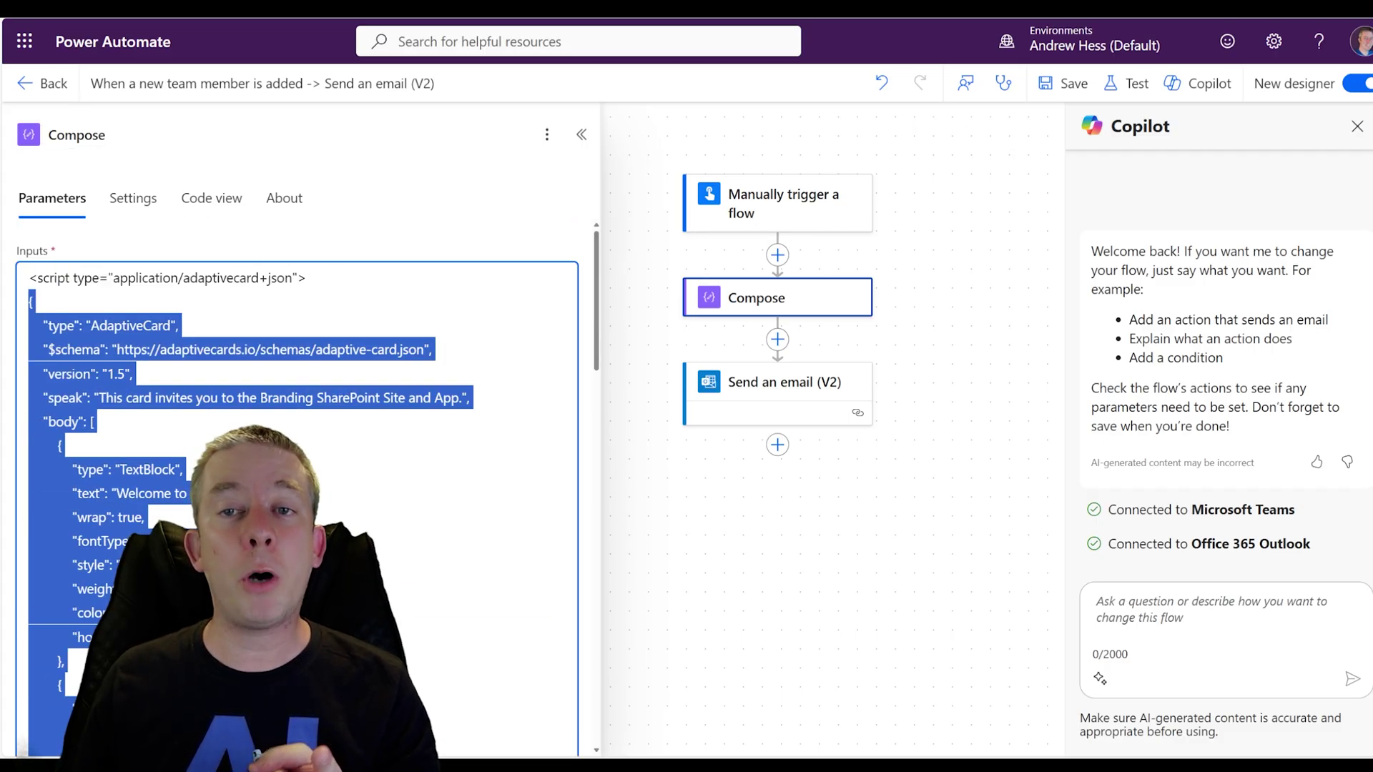
key("Right")
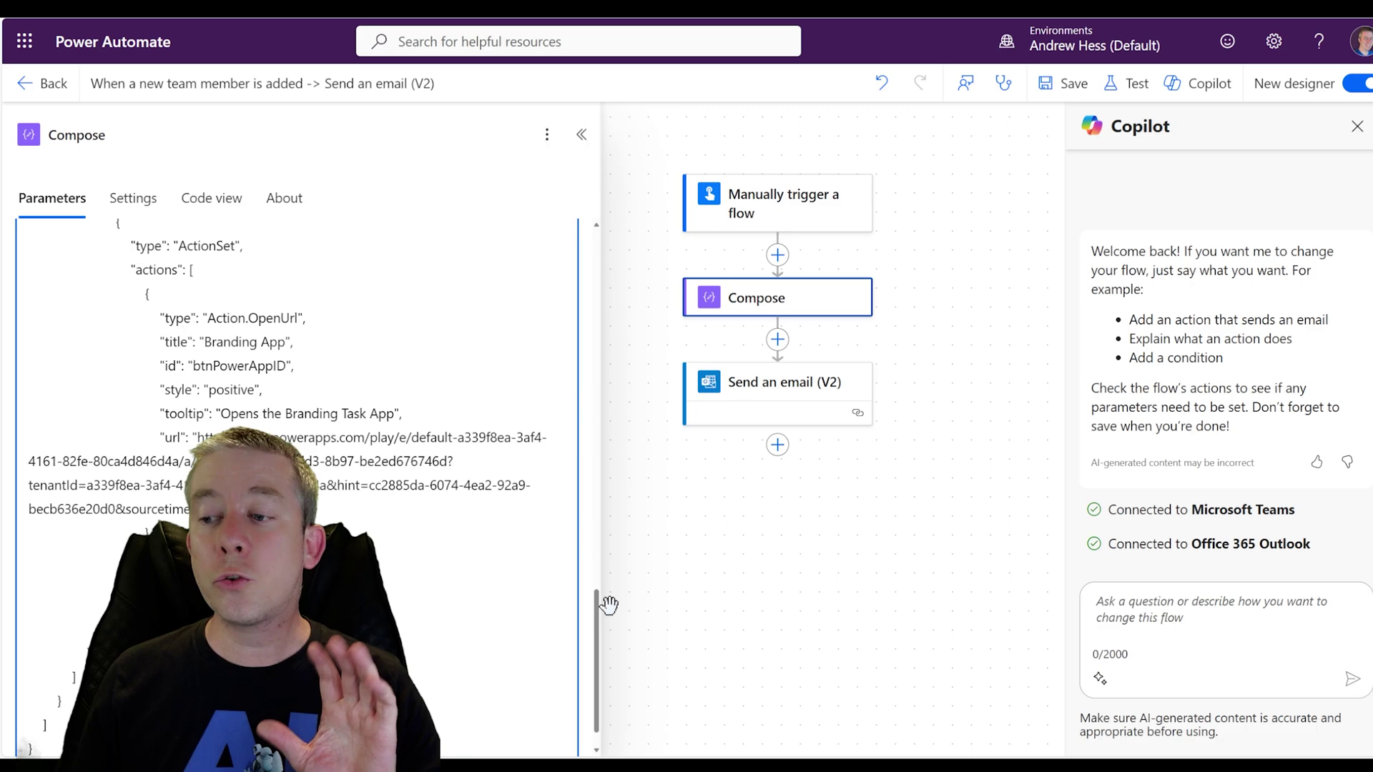
left_click_drag(599, 633, 586, 615)
scroll(576, 536, "up", 10)
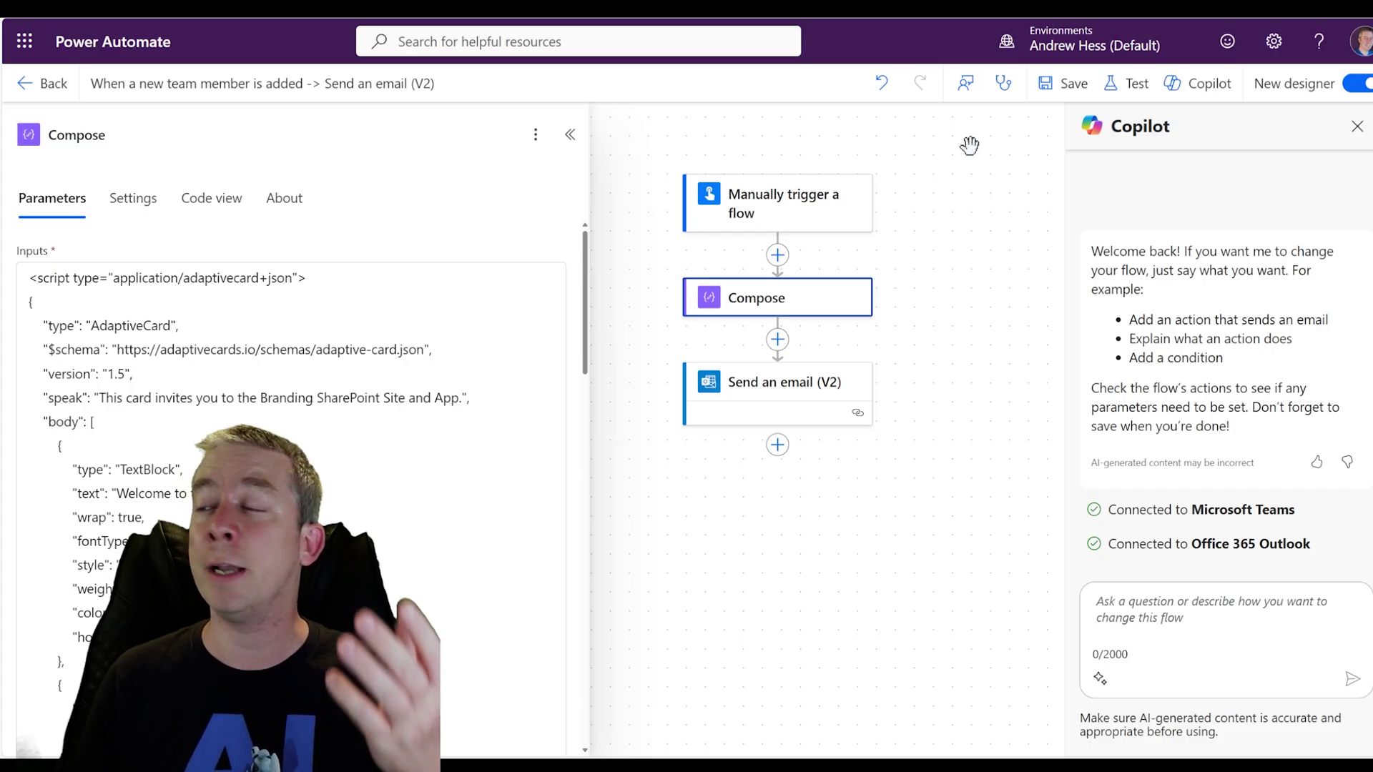
left_click(1063, 102)
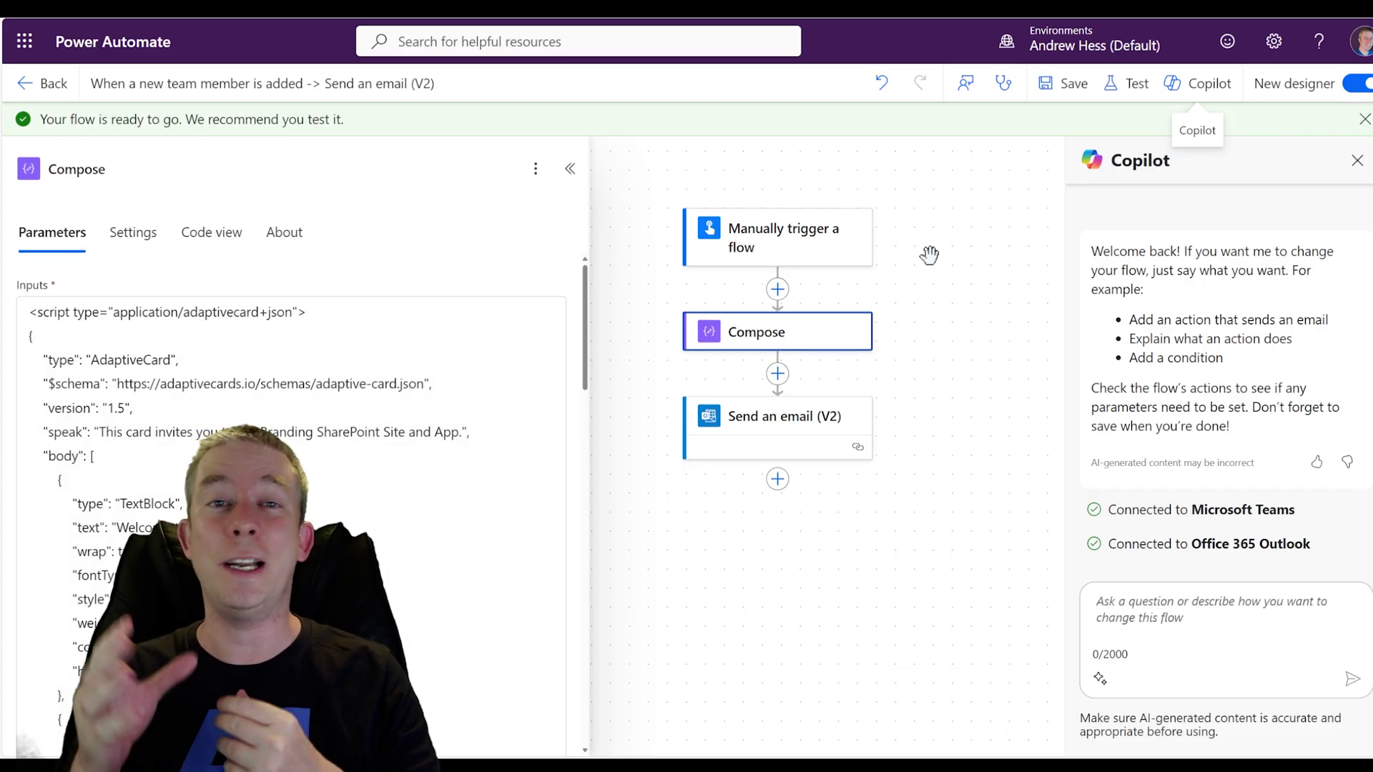
Run a manual test of the flow, then open the newest welcome email in Outlook
left_click(1114, 83)
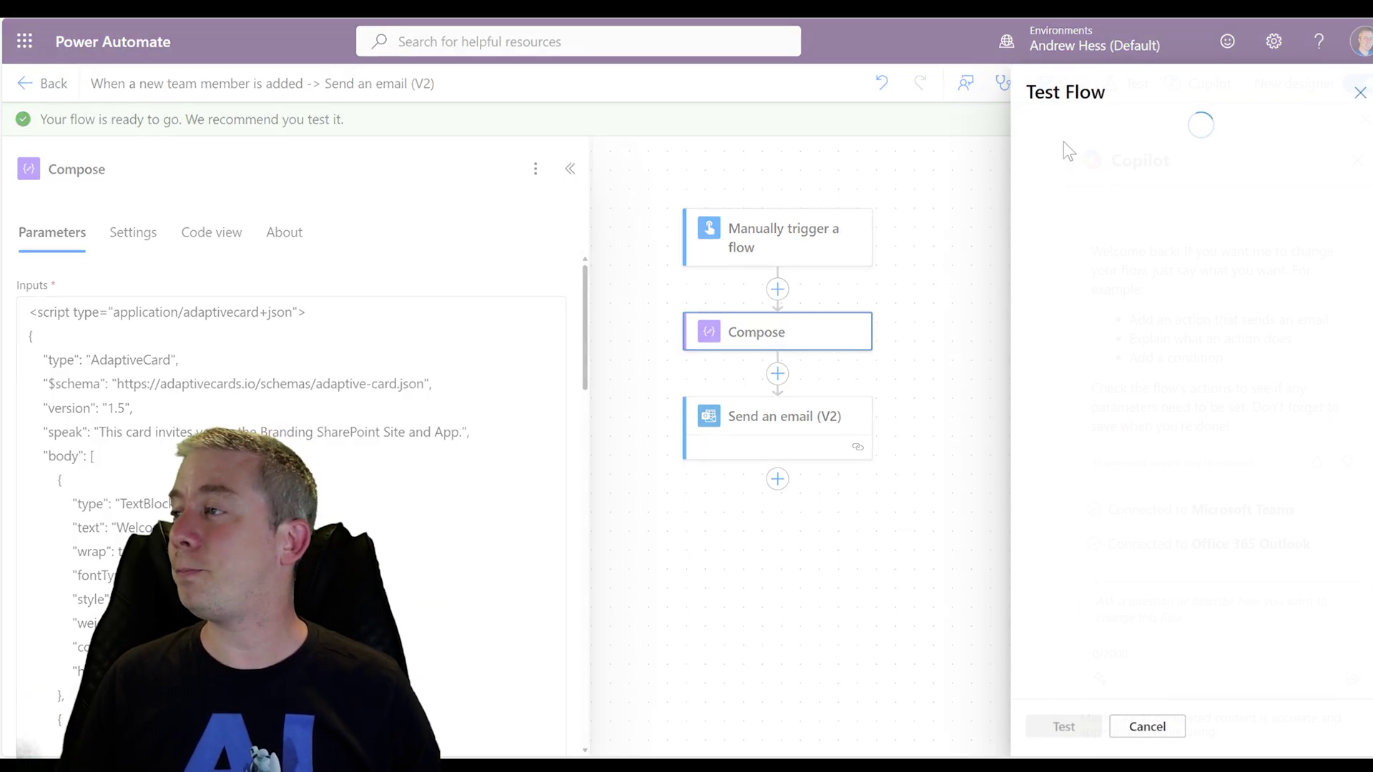
left_click(1069, 133)
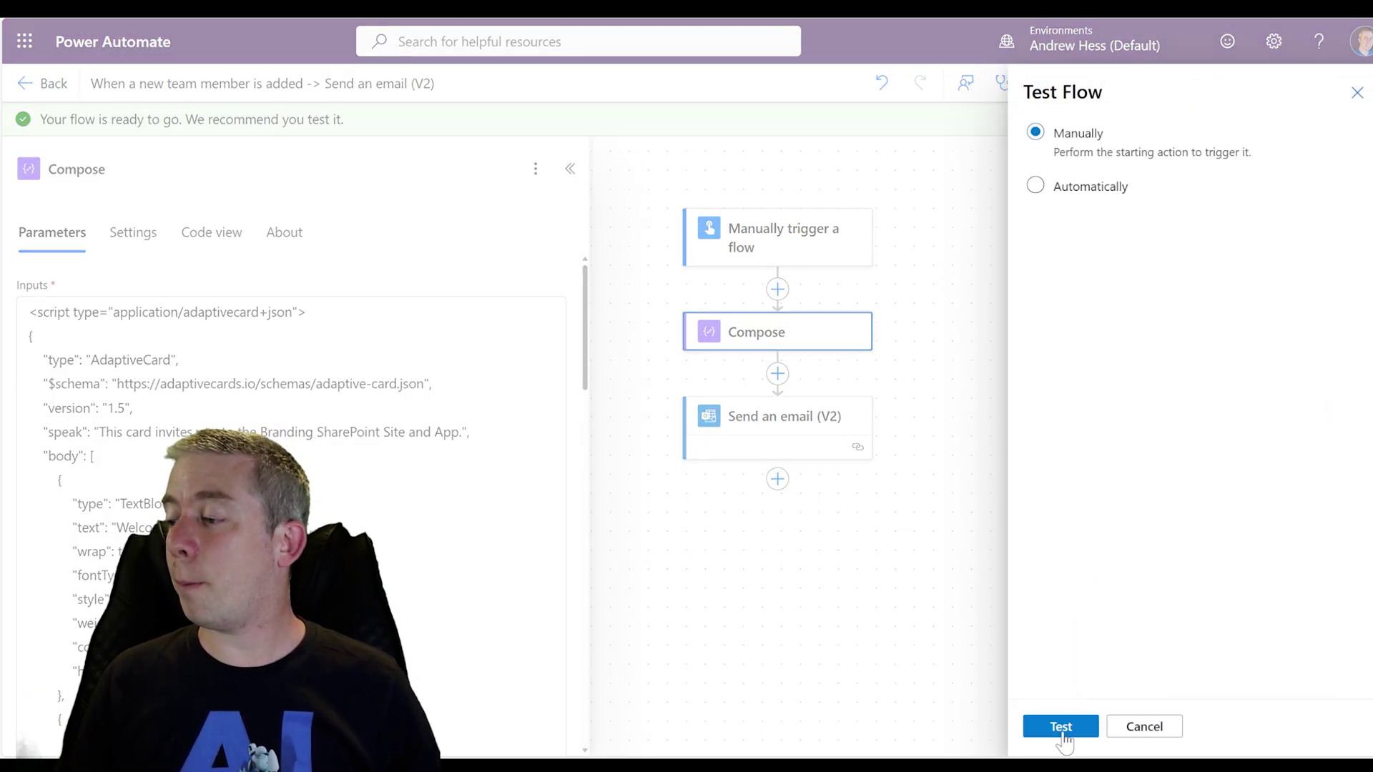
left_click(1061, 726)
left_click(1069, 725)
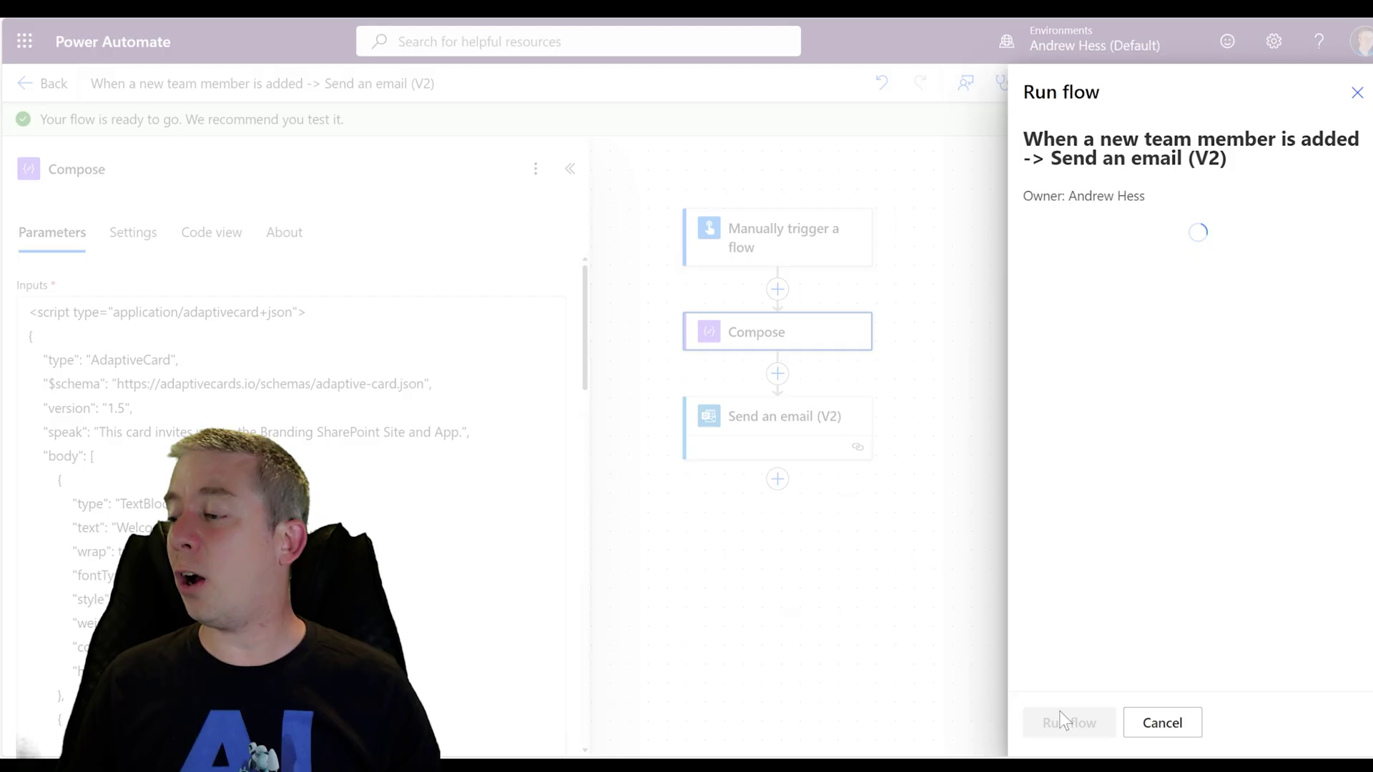
left_click(1066, 726)
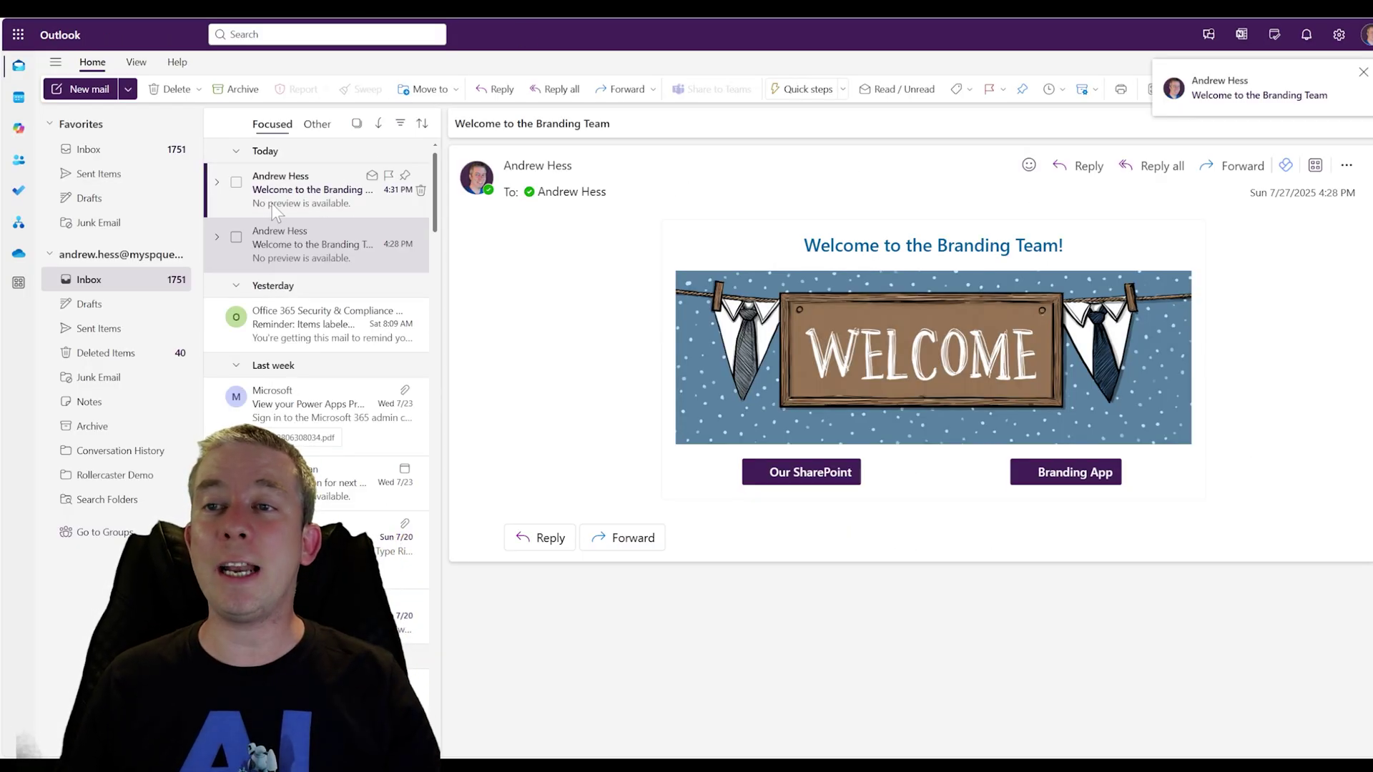
left_click(272, 203)
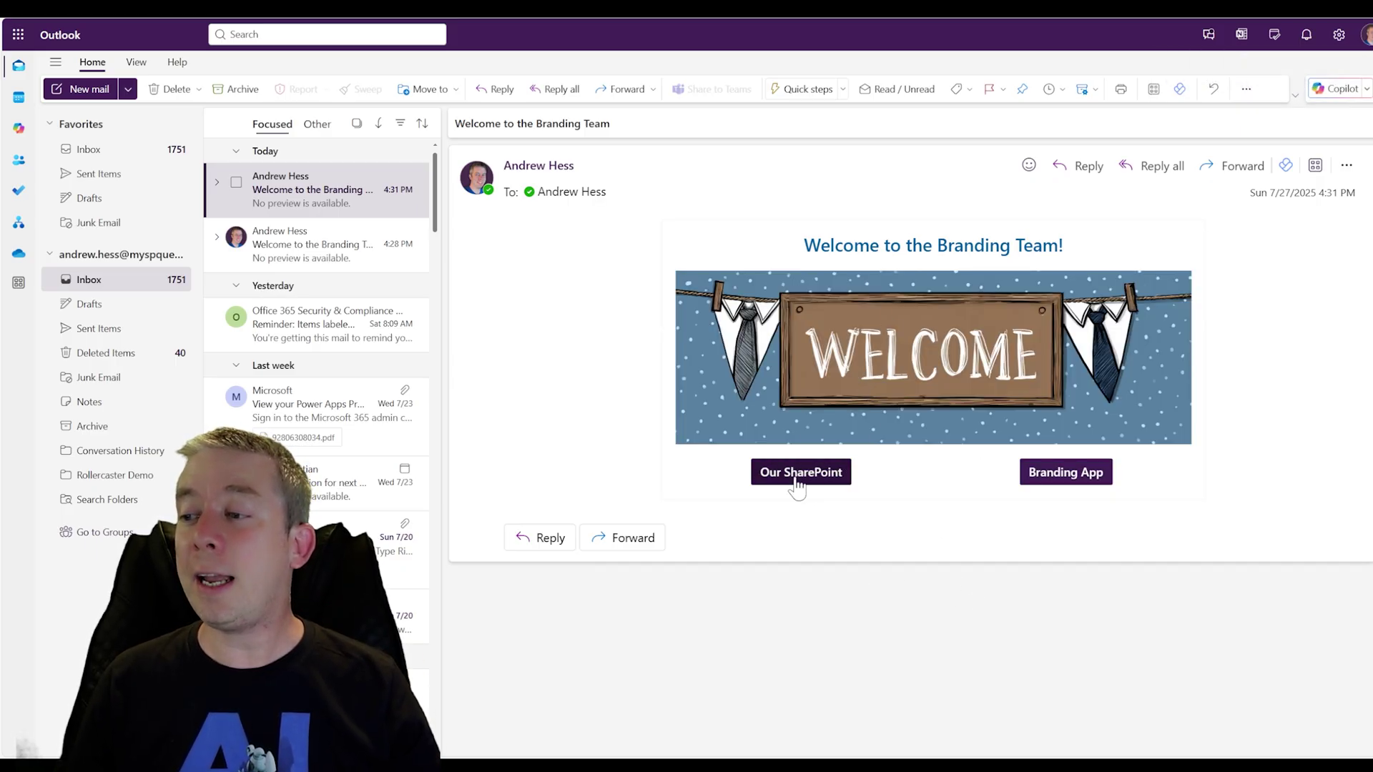
left_click(797, 481)
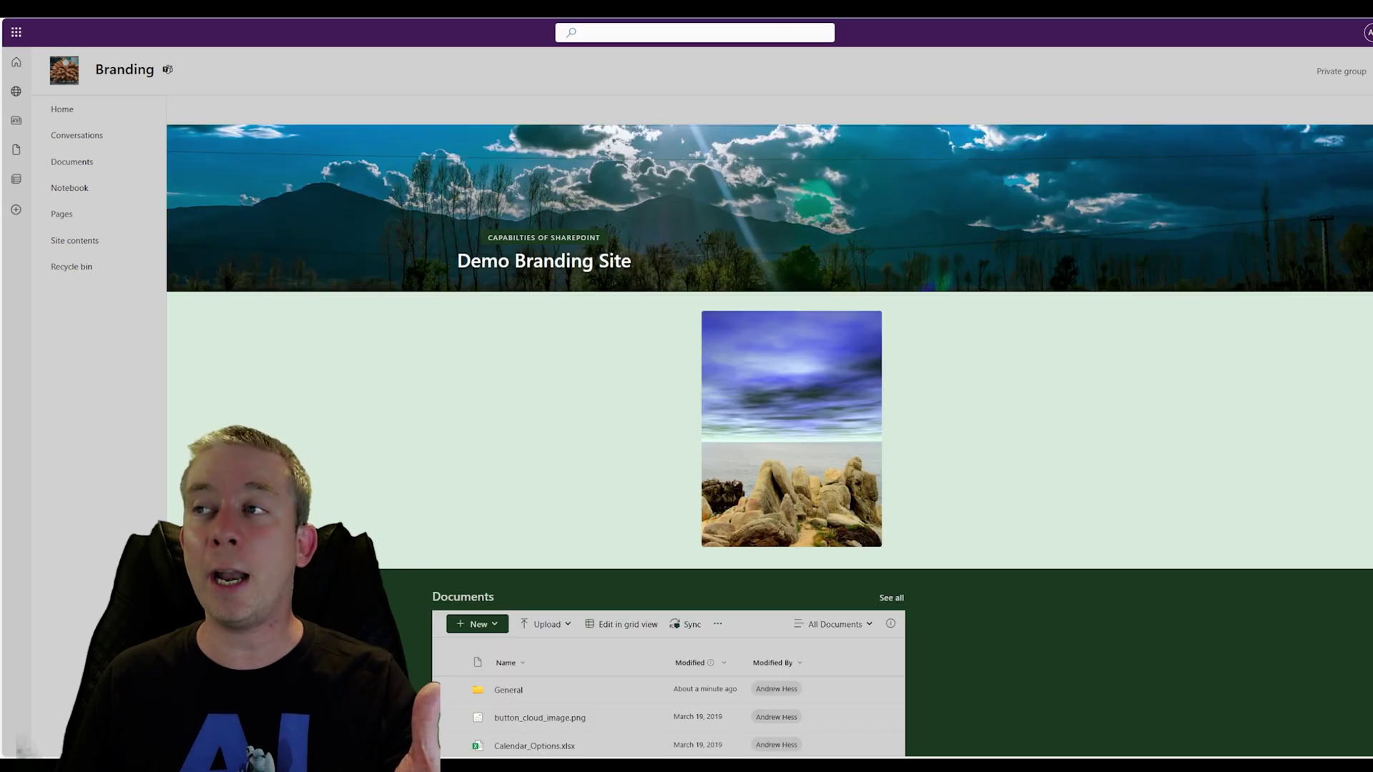
key("ctrl+shift+Tab")
left_click(1034, 480)
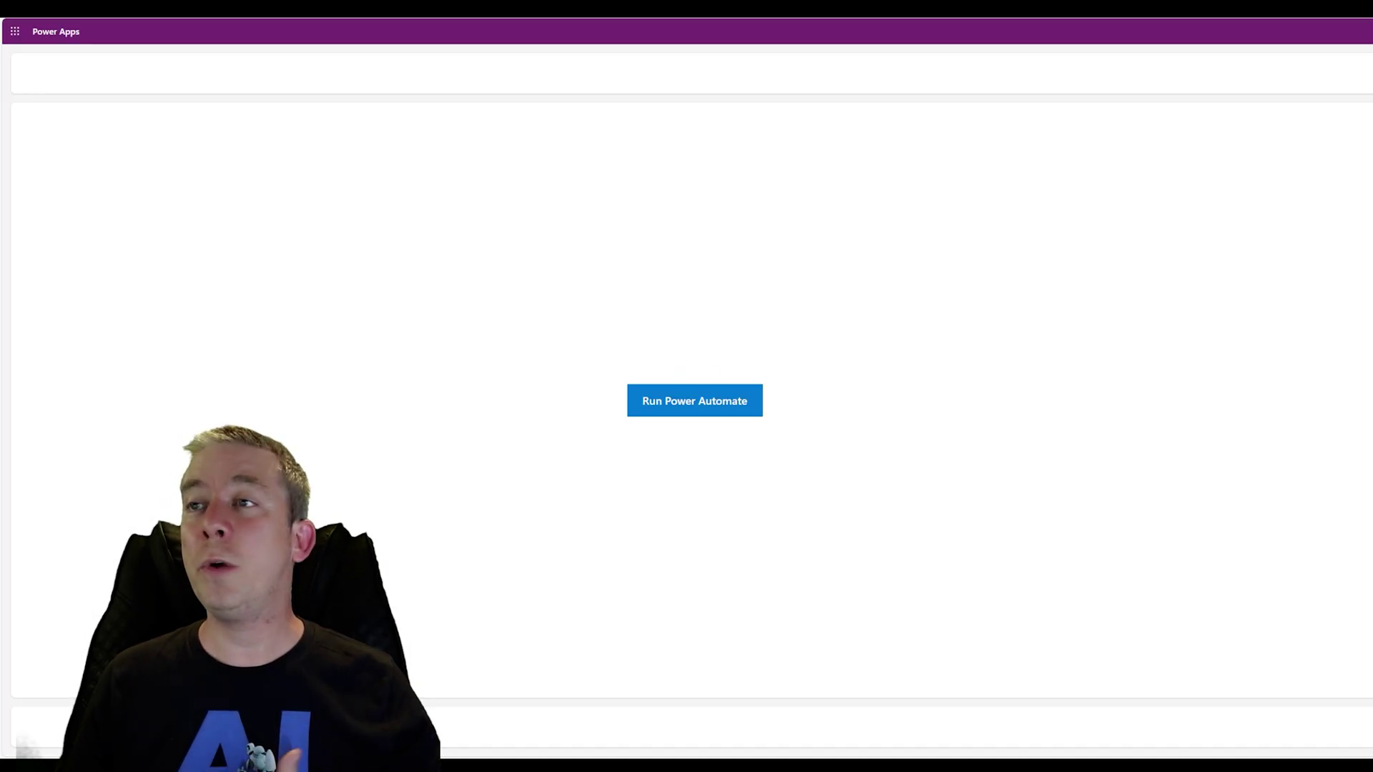
key("ctrl+shift+Tab")
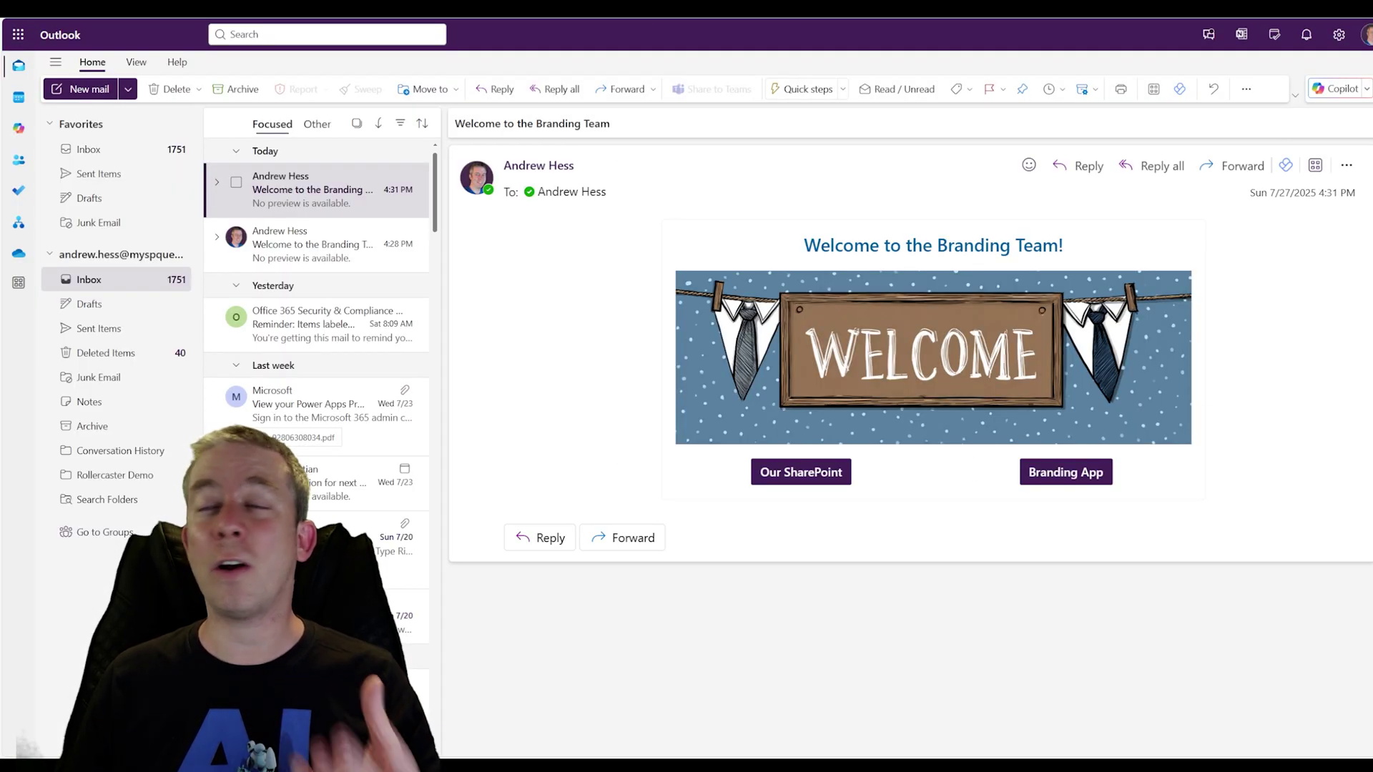